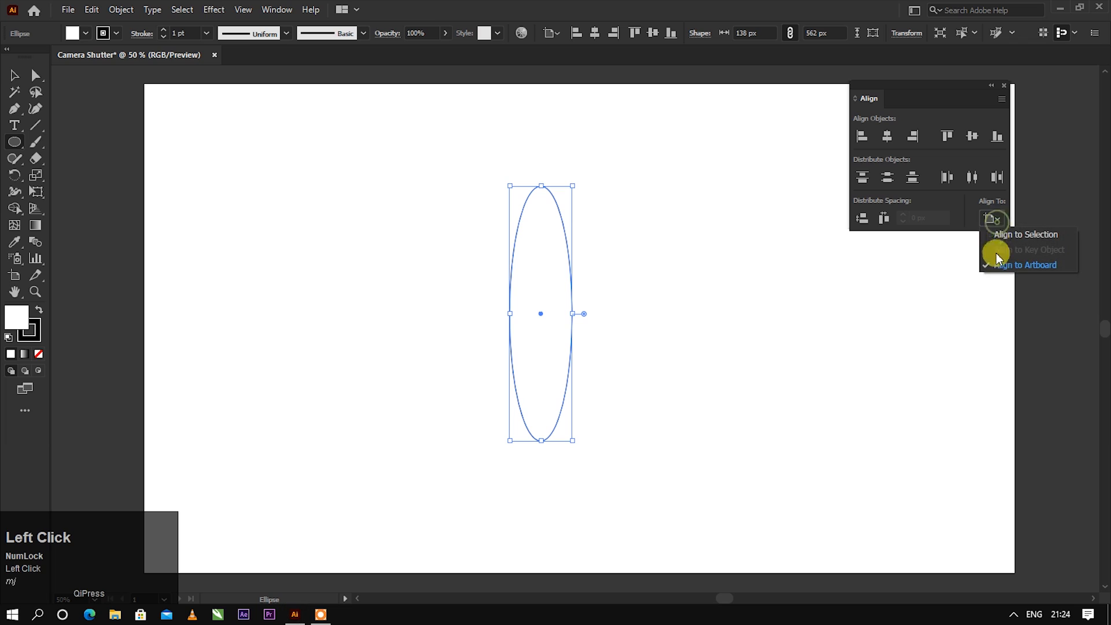
# - Center the ellipse horizontally and vertically on the artboard and remove its fill
pyautogui.click(993, 262)
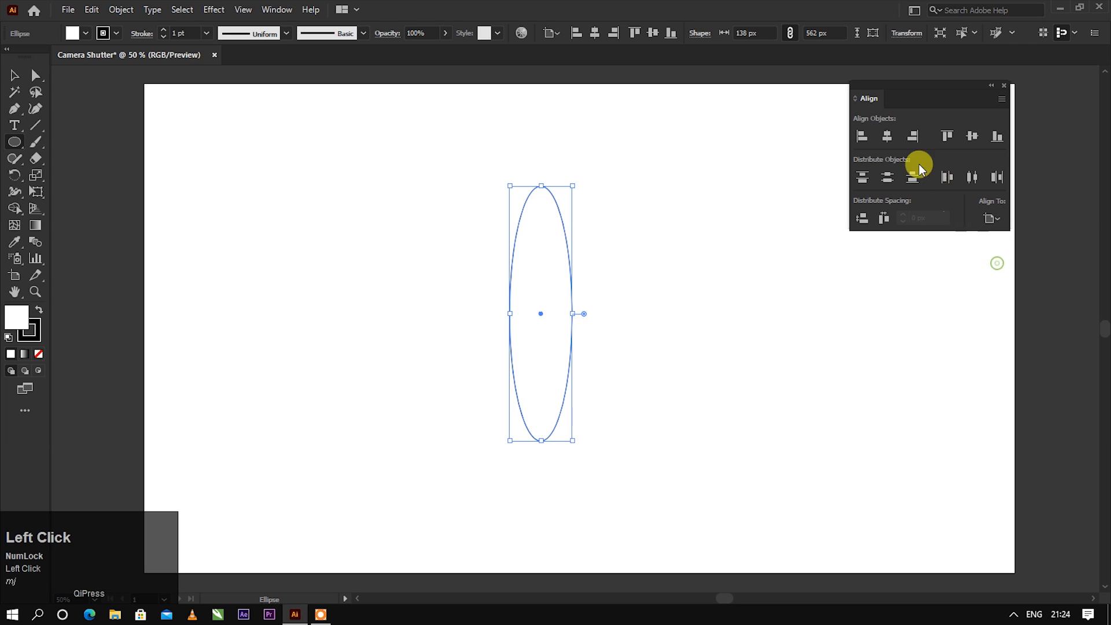
pyautogui.click(889, 136)
pyautogui.click(969, 137)
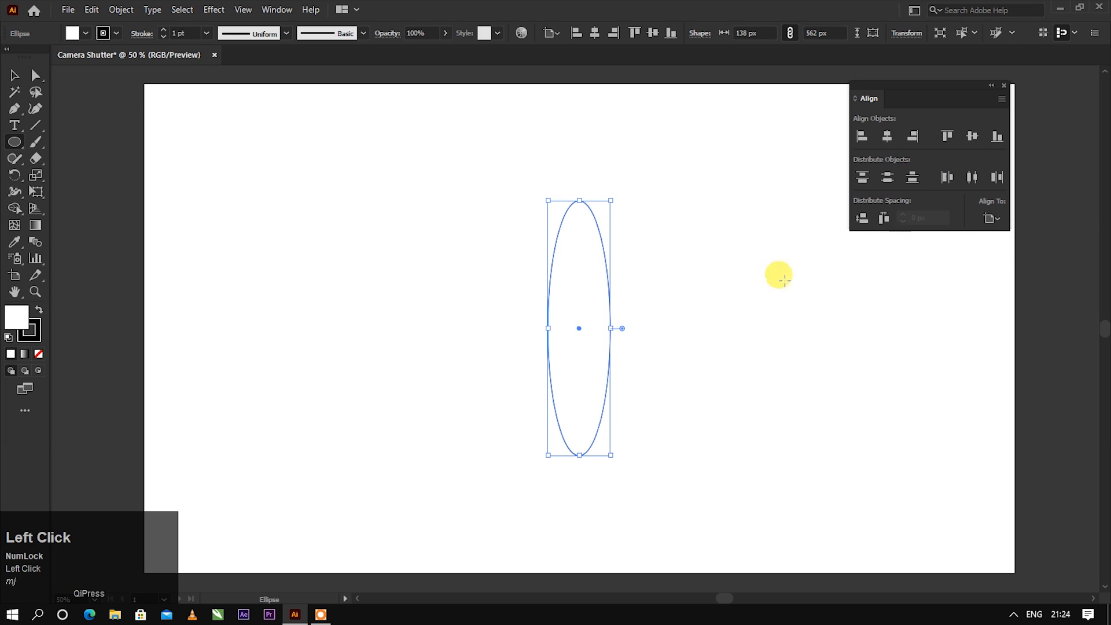
pyautogui.click(15, 77)
pyautogui.click(85, 34)
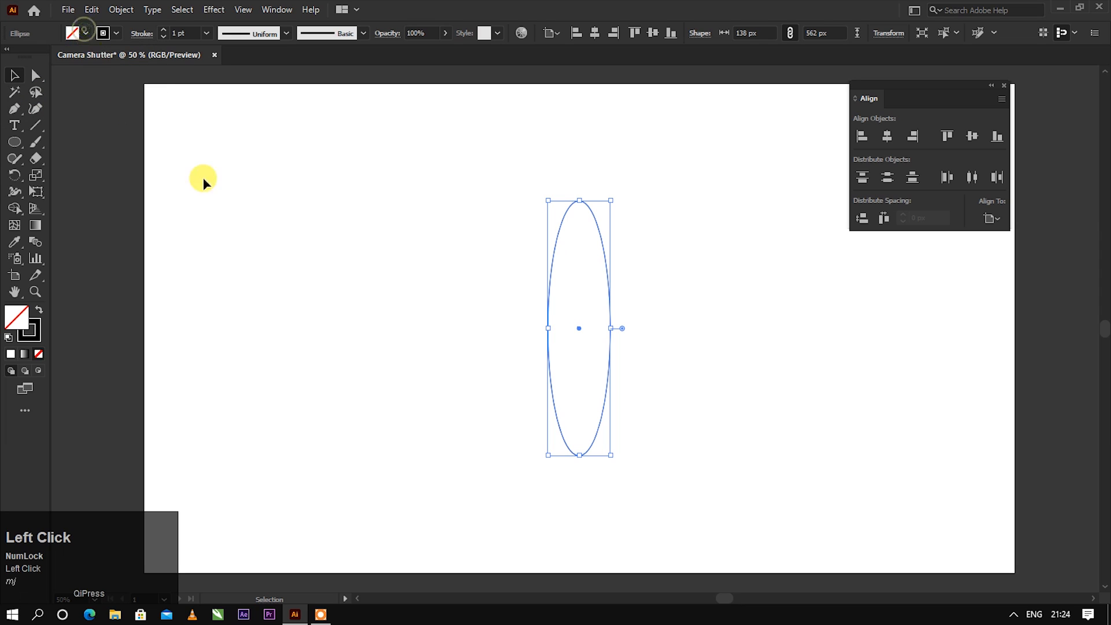
pyautogui.click(354, 254)
# - Copy the ellipse, paste it in front, and rotate the copy 90° to form a cross
pyautogui.keyDown('ctrl'); pyautogui.keyDown('alt'); pyautogui.scroll(1, 598, 358); pyautogui.keyUp('alt'); pyautogui.keyUp('ctrl')
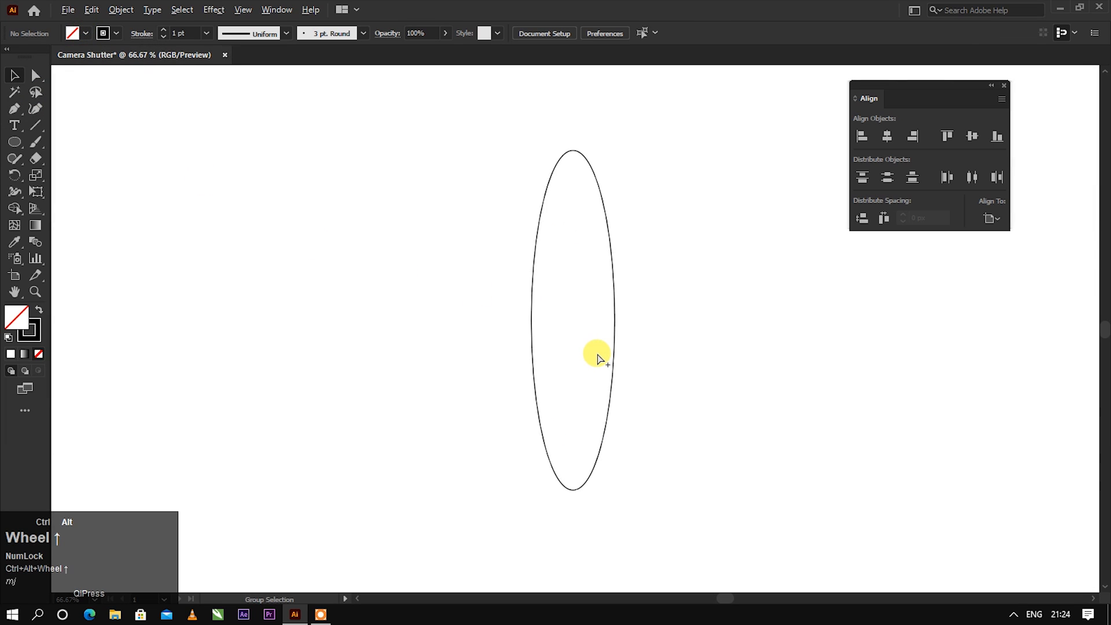
pyautogui.moveTo(488, 235); pyautogui.dragTo(652, 396)
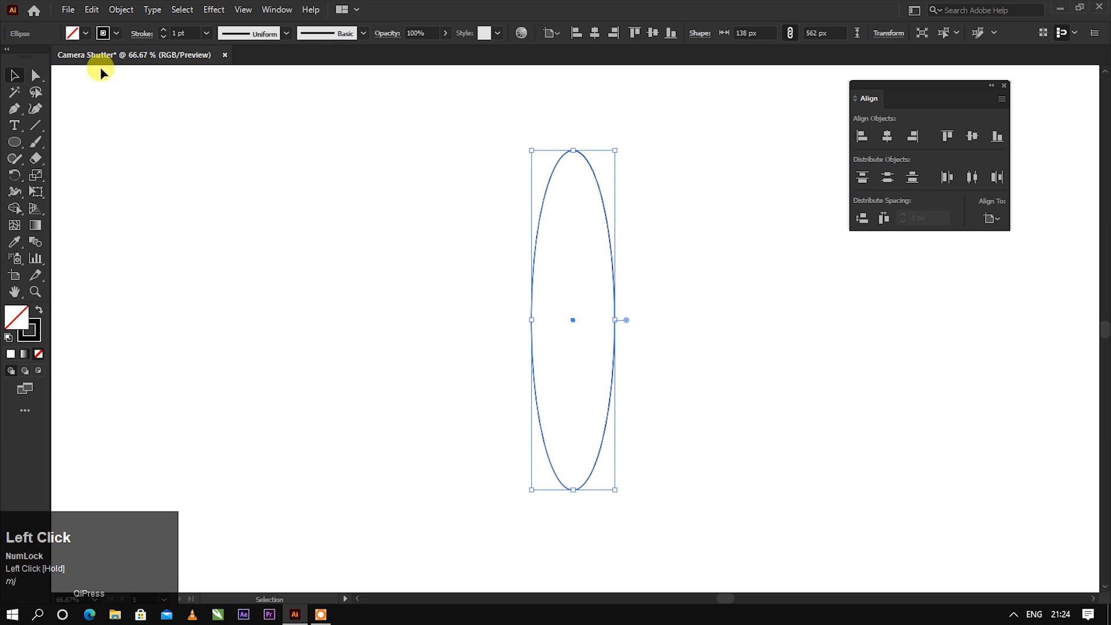
pyautogui.click(84, 11)
pyautogui.click(86, 78)
pyautogui.click(87, 18)
pyautogui.click(96, 106)
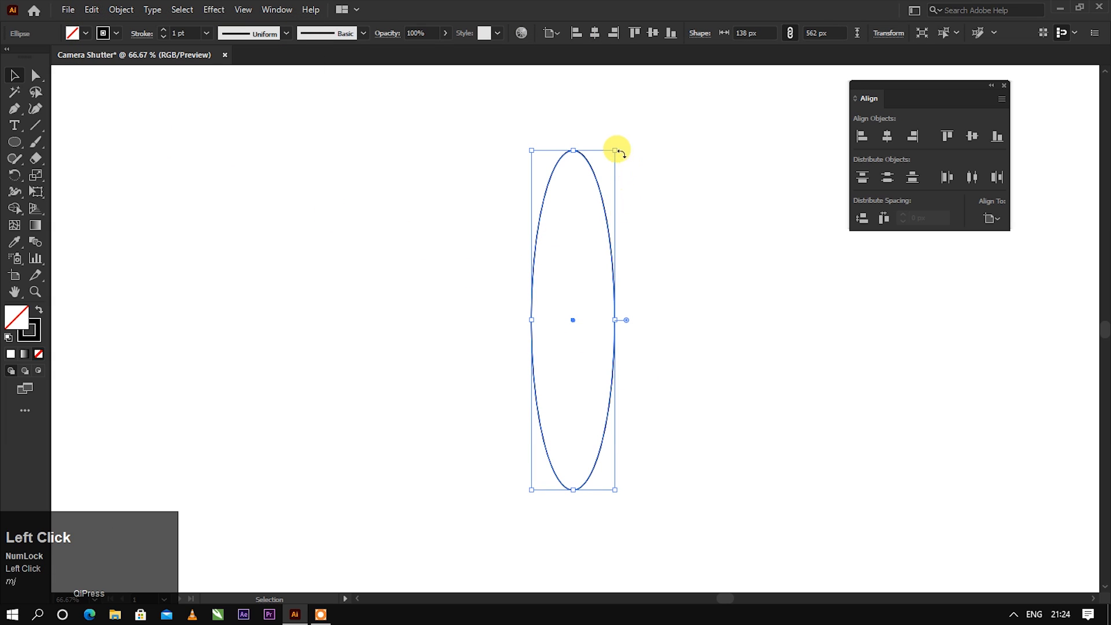
pyautogui.moveTo(618, 145); pyautogui.dragTo(771, 367)
pyautogui.click(802, 354)
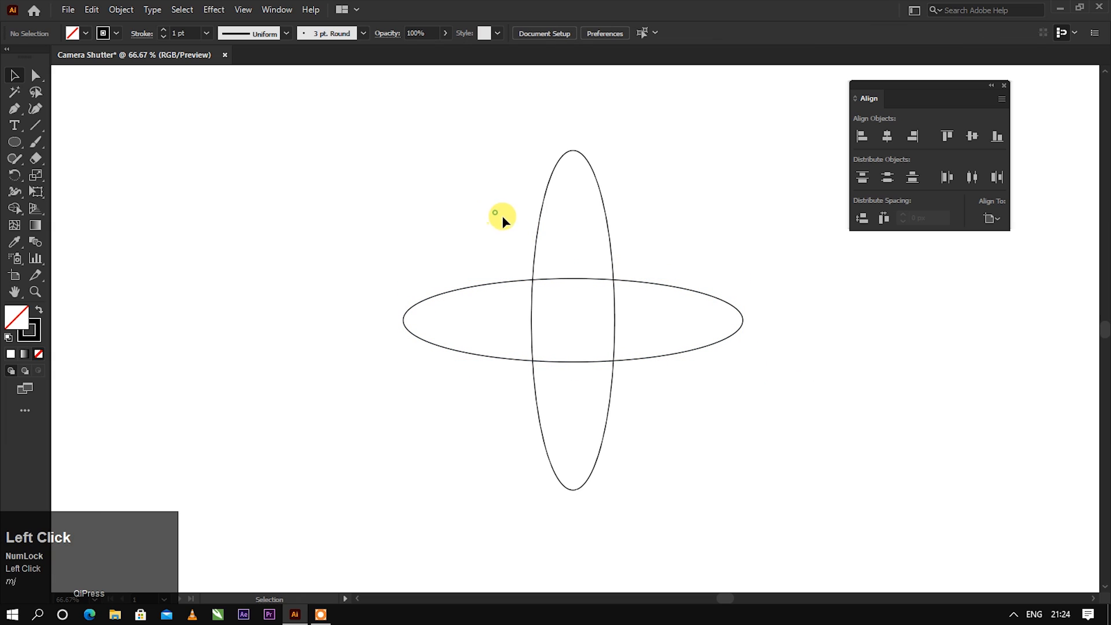
# - Copy both crossed ellipses, paste them in front, and rotate the copies 45° to form an eight-petal pattern
pyautogui.moveTo(503, 215); pyautogui.dragTo(659, 398)
pyautogui.click(91, 9)
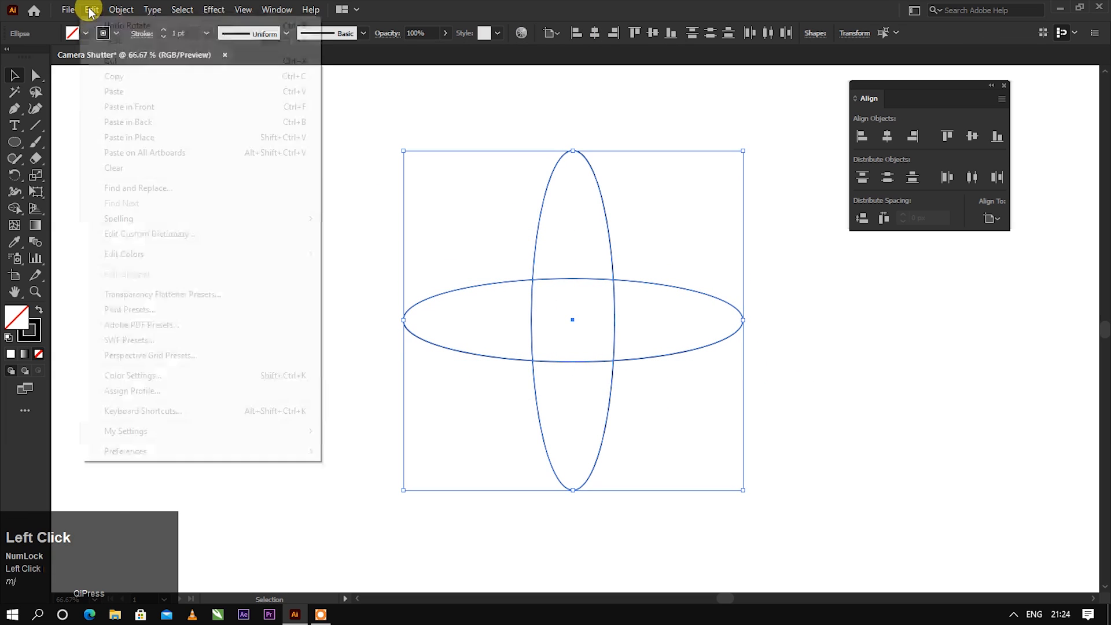
pyautogui.click(95, 76)
pyautogui.click(88, 10)
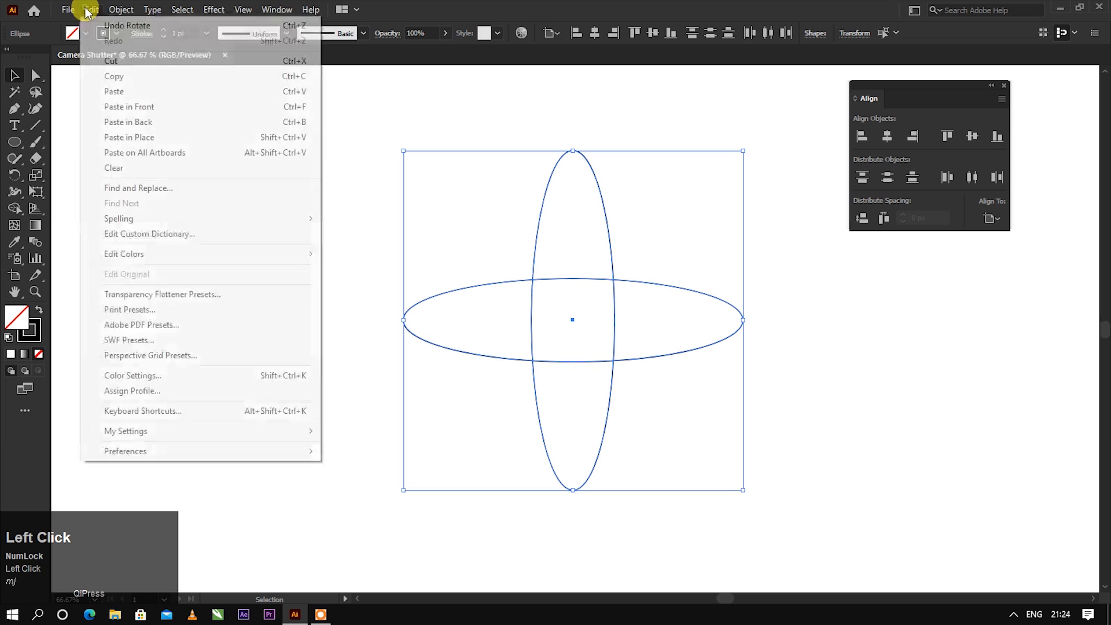
pyautogui.click(95, 106)
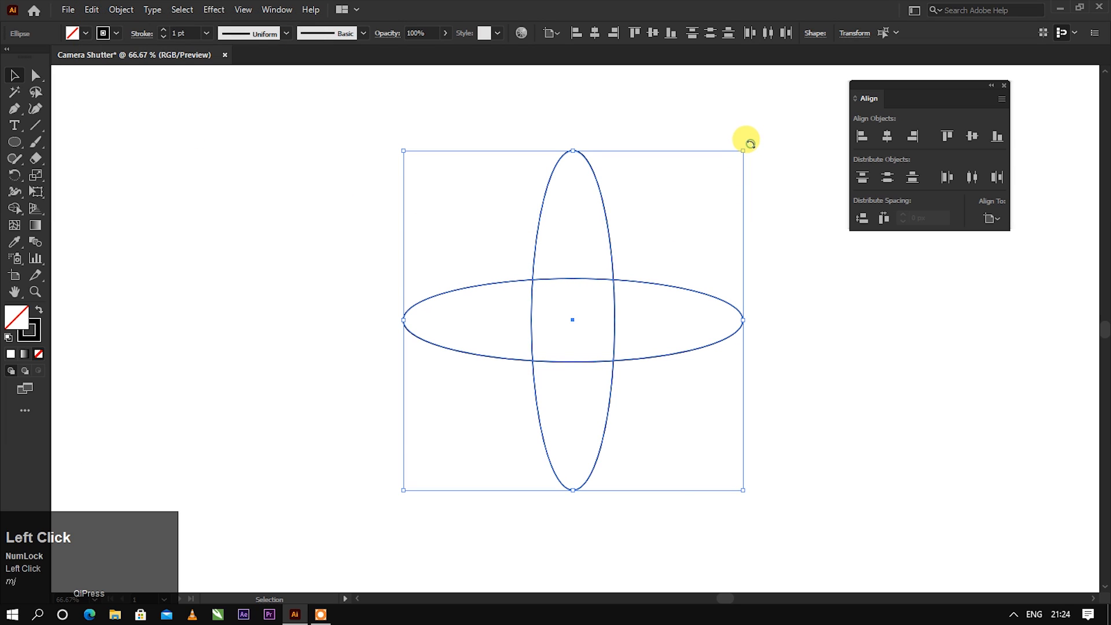
pyautogui.moveTo(750, 144); pyautogui.dragTo(850, 324)
pyautogui.click(849, 324)
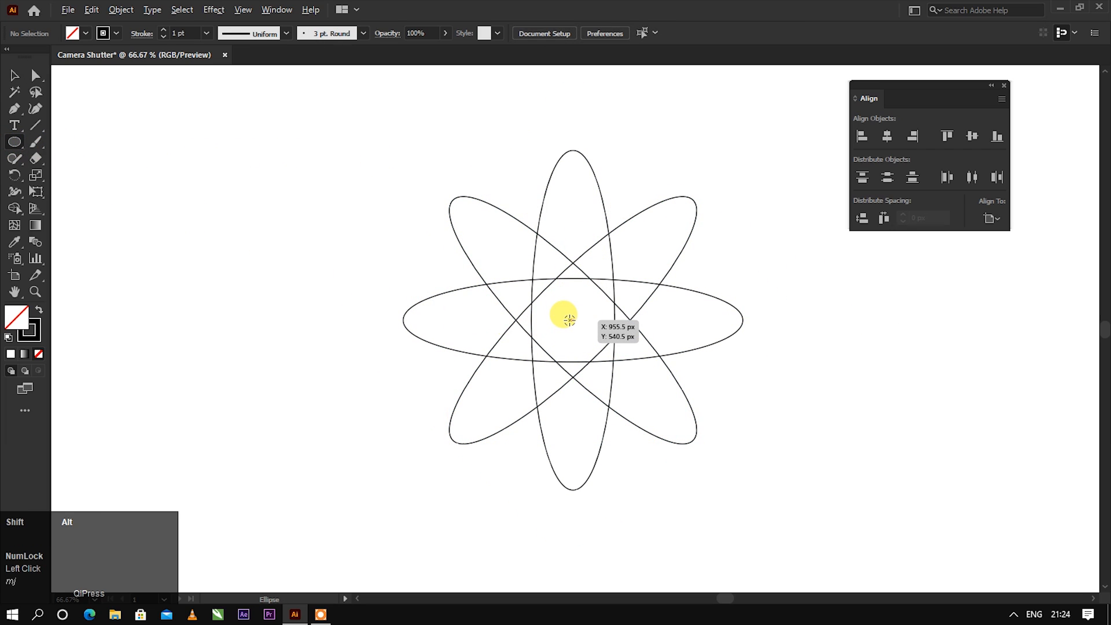
# - Draw a circle of about 548 px diameter from the center of the ellipse pattern
pyautogui.moveTo(570, 321); pyautogui.dragTo(705, 154)
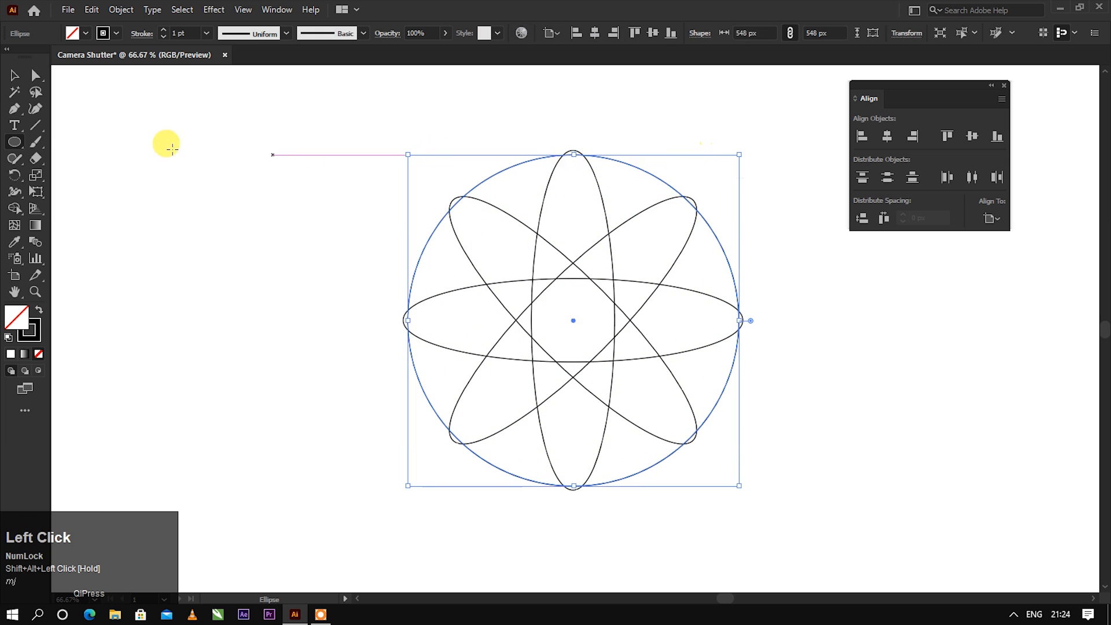
pyautogui.click(14, 74)
pyautogui.click(261, 150)
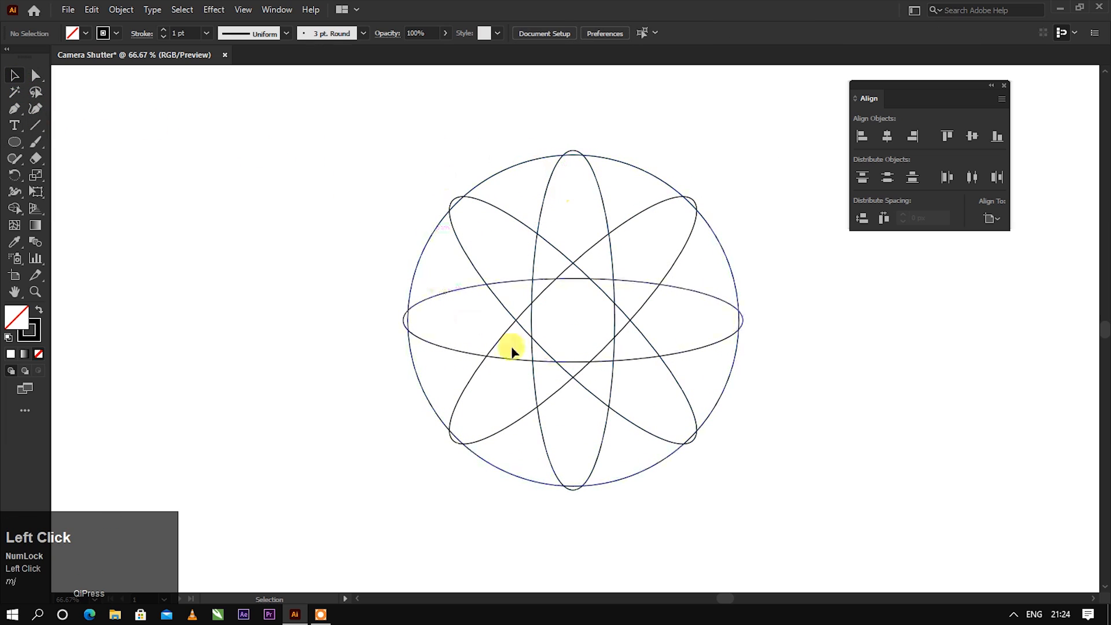
# - Merge the regions of the circle and ellipses into eight black curved shutter blades around the central octagon with the Shape Builder tool
pyautogui.moveTo(382, 116); pyautogui.dragTo(742, 497)
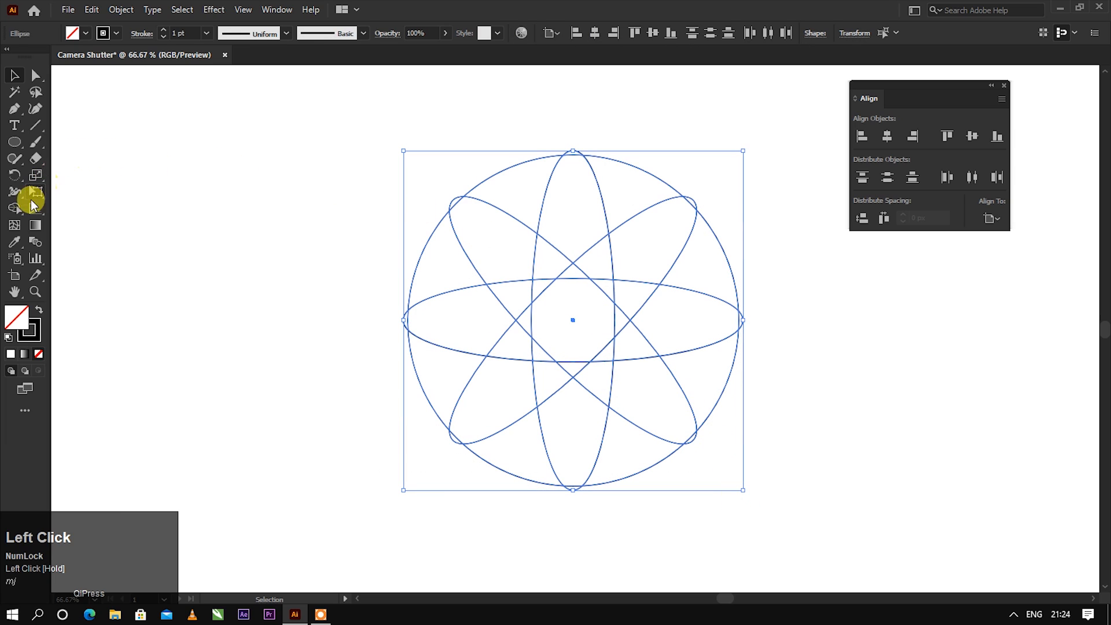
pyautogui.moveTo(13, 208); pyautogui.dragTo(78, 207)
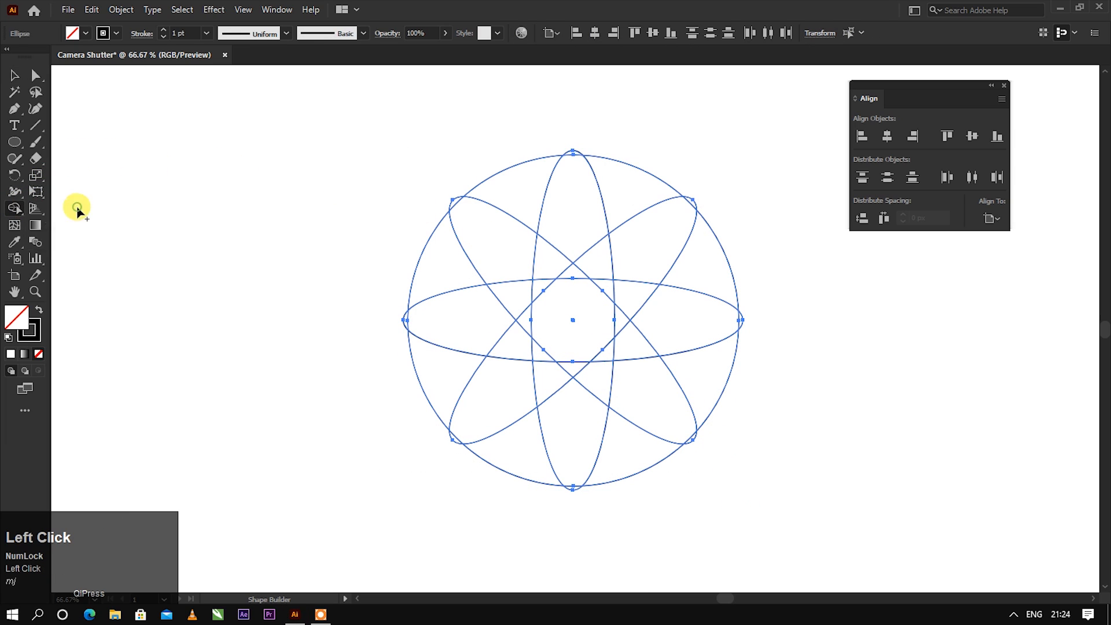
pyautogui.click(76, 35)
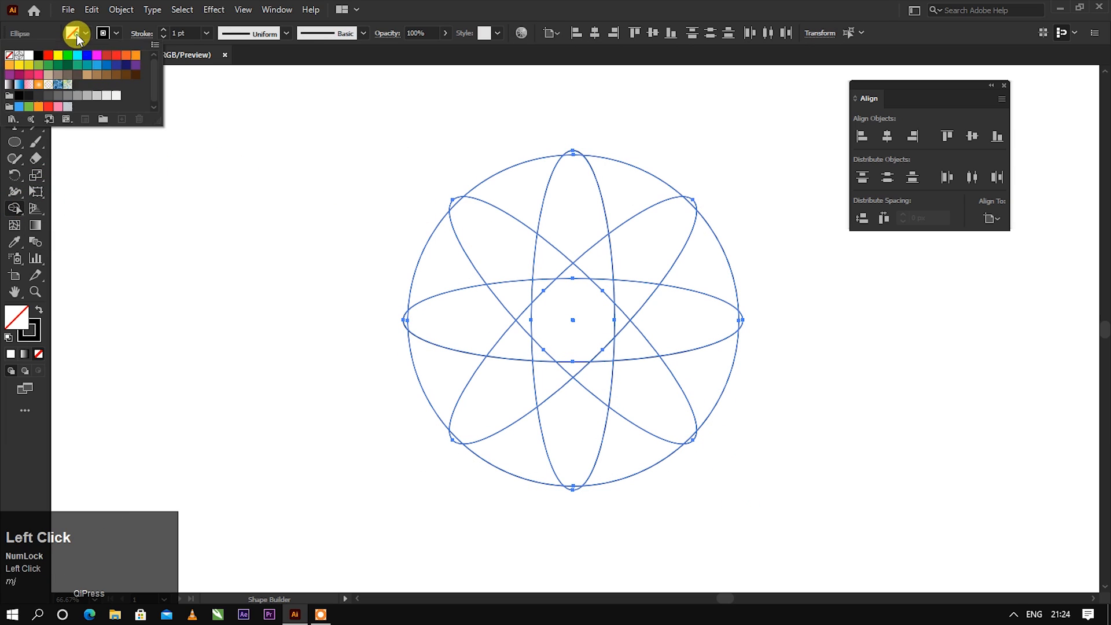
pyautogui.click(39, 55)
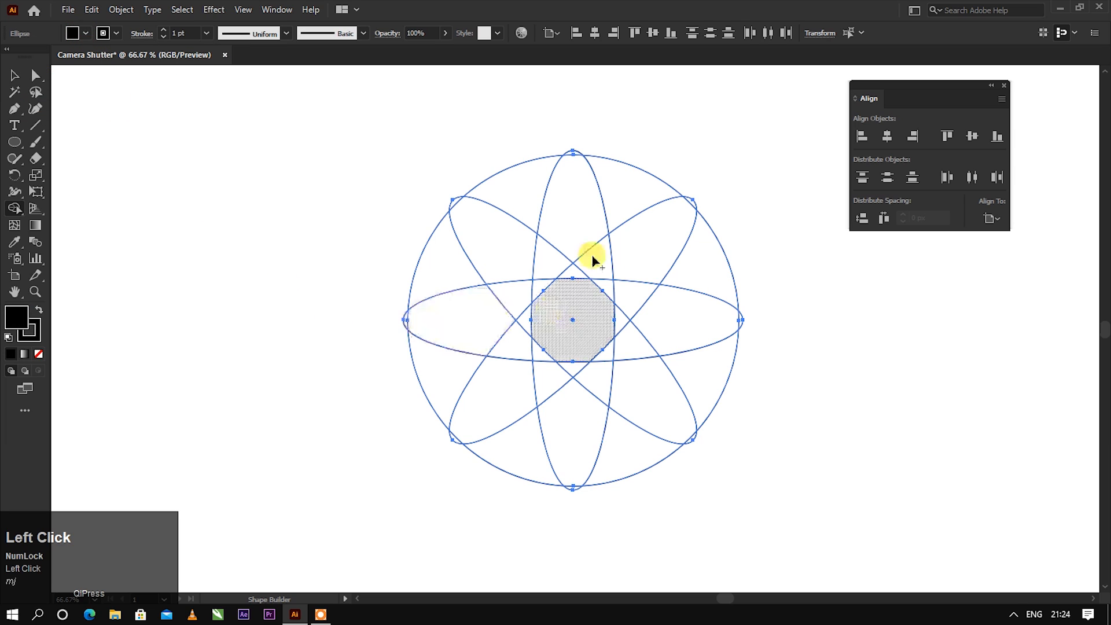
pyautogui.moveTo(534, 299); pyautogui.dragTo(613, 211)
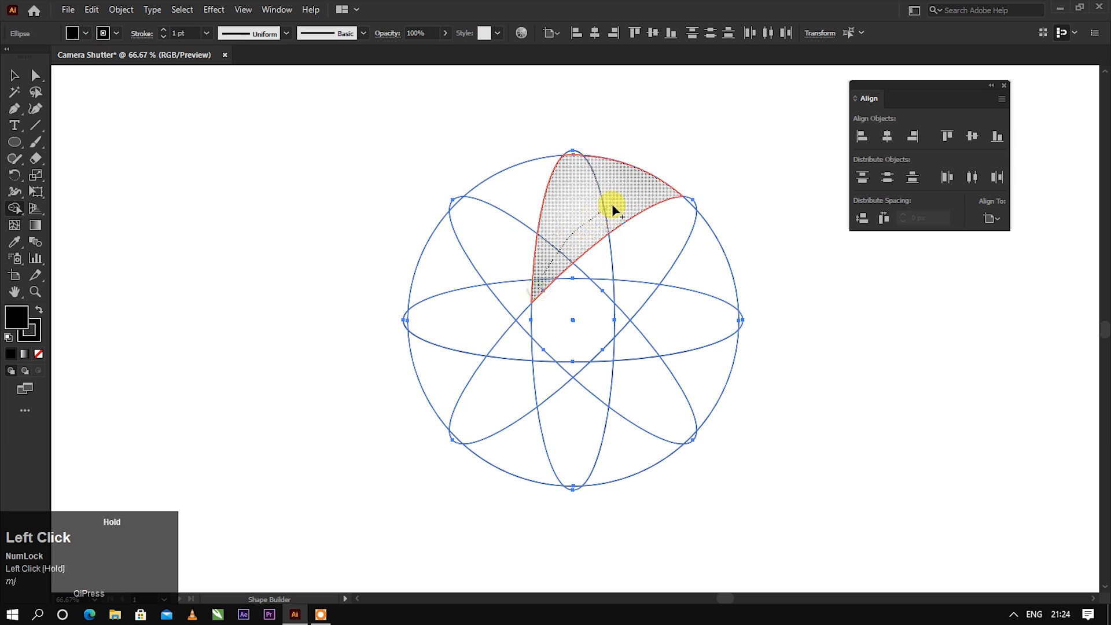
pyautogui.moveTo(526, 323); pyautogui.dragTo(511, 217)
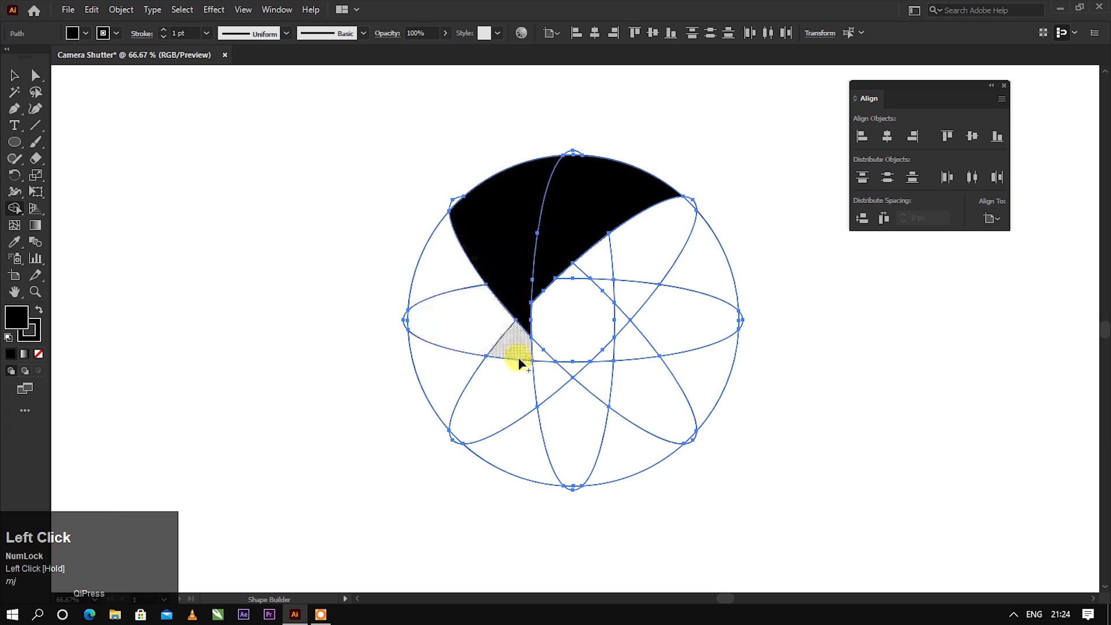
pyautogui.moveTo(520, 346)
pyautogui.mouseDown()
pyautogui.moveTo(450, 281)
pyautogui.moveTo(446, 301)
pyautogui.mouseUp()
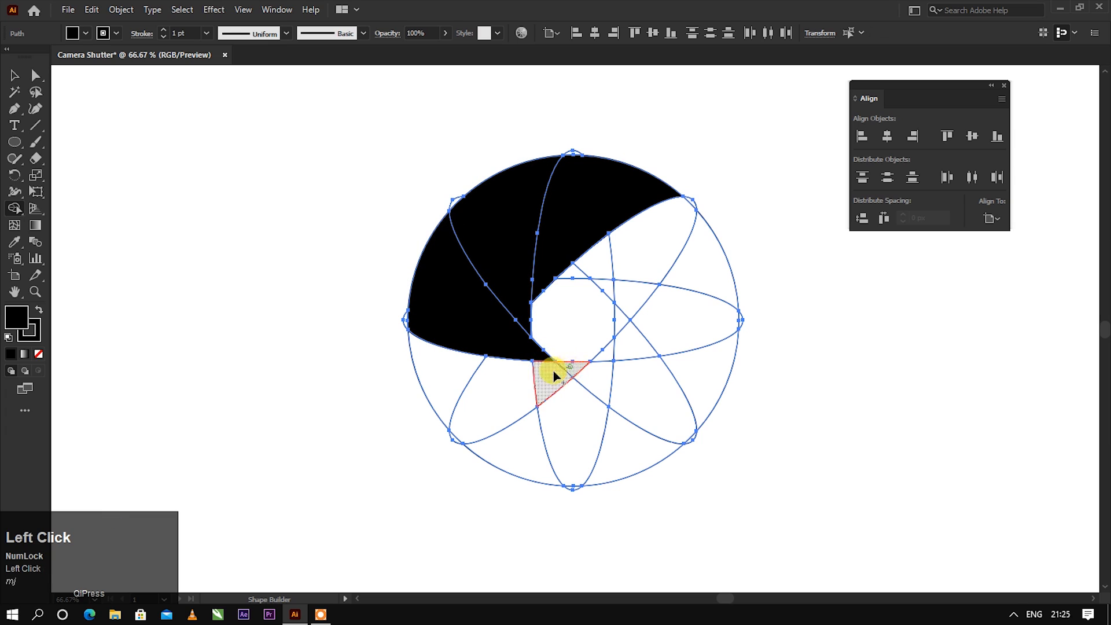
pyautogui.moveTo(554, 376)
pyautogui.mouseDown()
pyautogui.moveTo(454, 372)
pyautogui.moveTo(463, 382)
pyautogui.mouseUp()
pyautogui.moveTo(612, 358)
pyautogui.mouseDown()
pyautogui.moveTo(550, 446)
pyautogui.moveTo(602, 377)
pyautogui.mouseUp()
pyautogui.moveTo(620, 318)
pyautogui.mouseDown()
pyautogui.moveTo(634, 435)
pyautogui.moveTo(602, 463)
pyautogui.mouseUp()
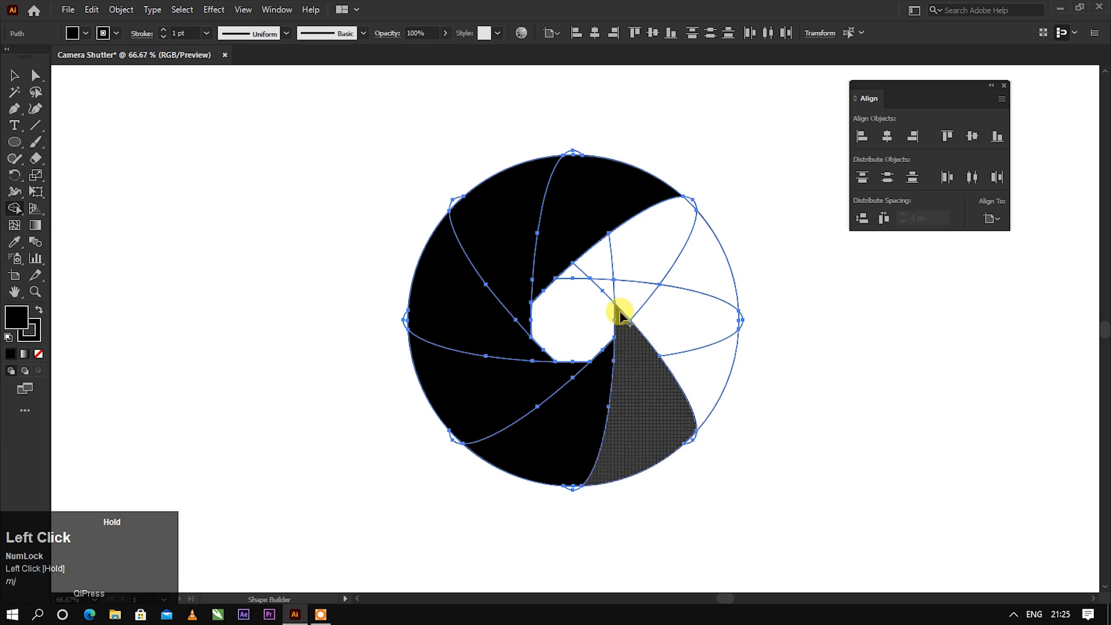
pyautogui.moveTo(607, 287)
pyautogui.mouseDown()
pyautogui.moveTo(688, 383)
pyautogui.moveTo(574, 268)
pyautogui.moveTo(685, 268)
pyautogui.moveTo(675, 263)
pyautogui.mouseUp()
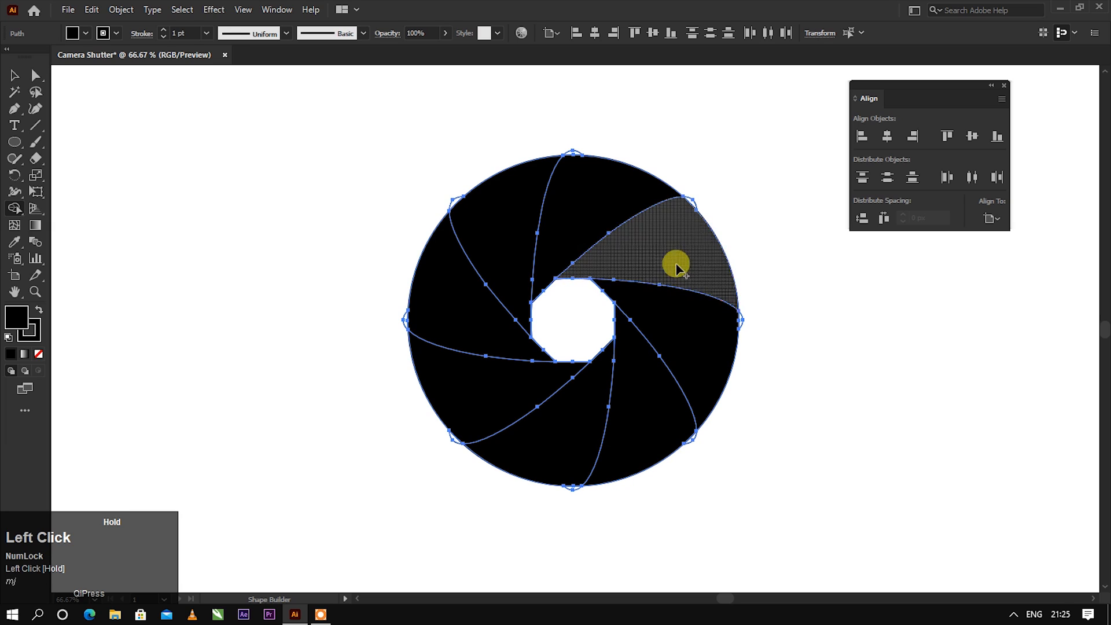
# - Select all eight black shutter blades and cut them to the clipboard
pyautogui.click(22, 79)
pyautogui.click(276, 152)
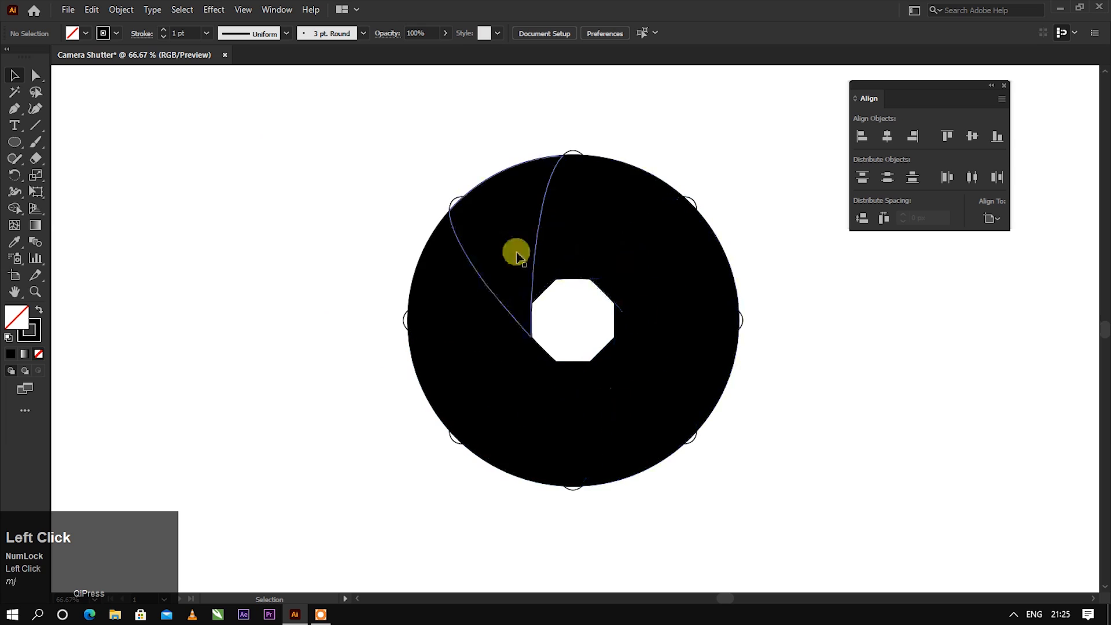
pyautogui.click(557, 243)
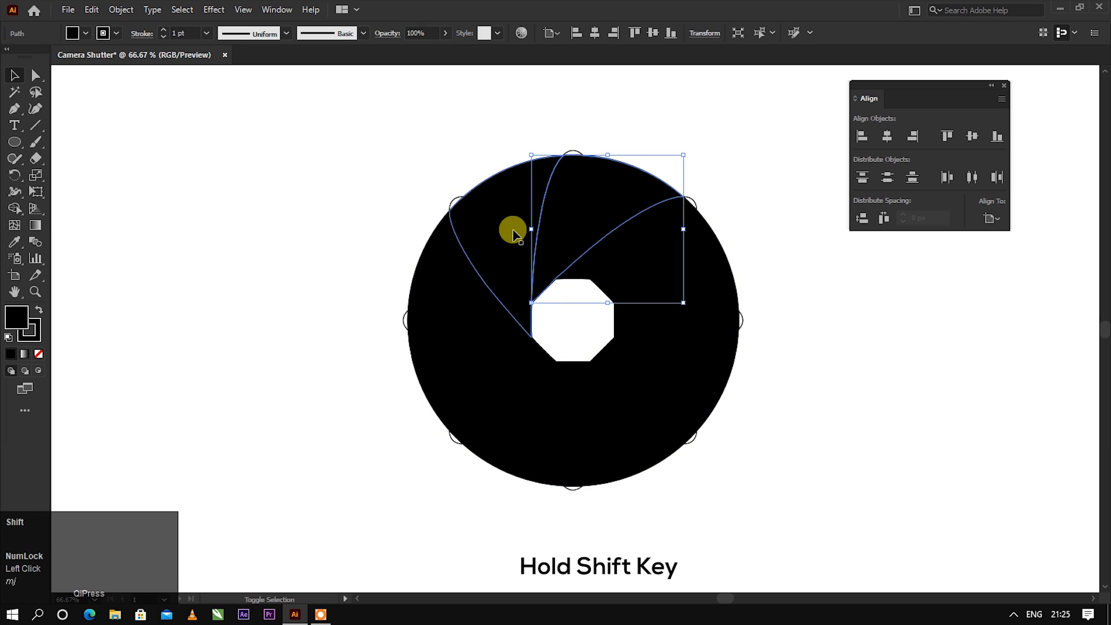
pyautogui.keyDown('shift'); pyautogui.click(513, 233); pyautogui.keyUp('shift')
pyautogui.keyDown('shift'); pyautogui.click(478, 298); pyautogui.keyUp('shift')
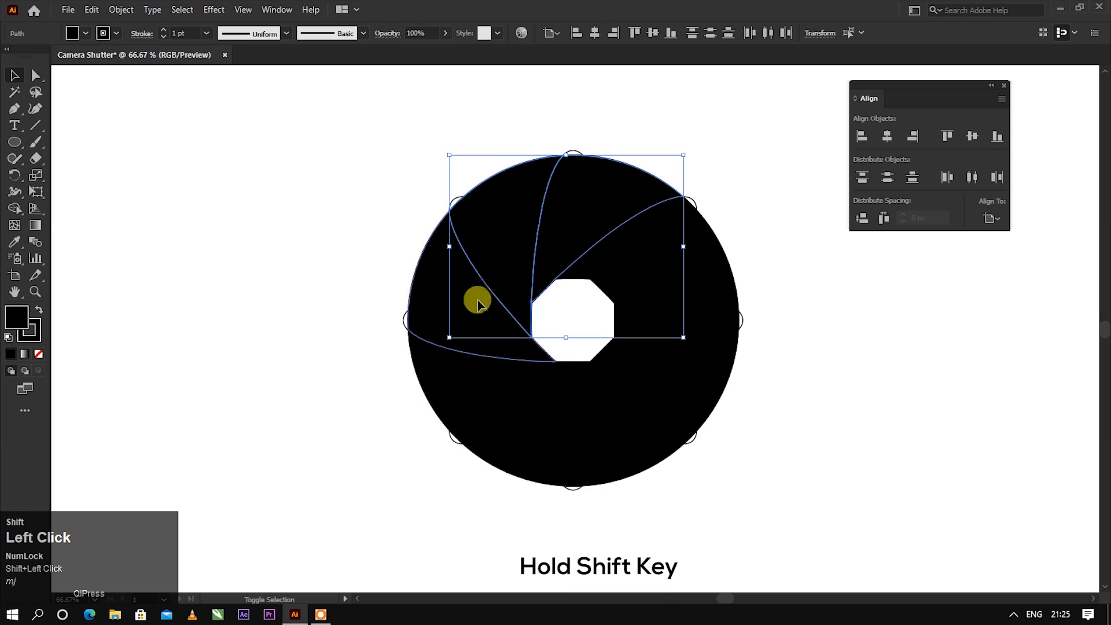
pyautogui.keyDown('shift'); pyautogui.click(493, 402); pyautogui.keyUp('shift')
pyautogui.keyDown('shift'); pyautogui.click(558, 426); pyautogui.keyUp('shift')
pyautogui.keyDown('shift'); pyautogui.click(638, 407); pyautogui.keyUp('shift')
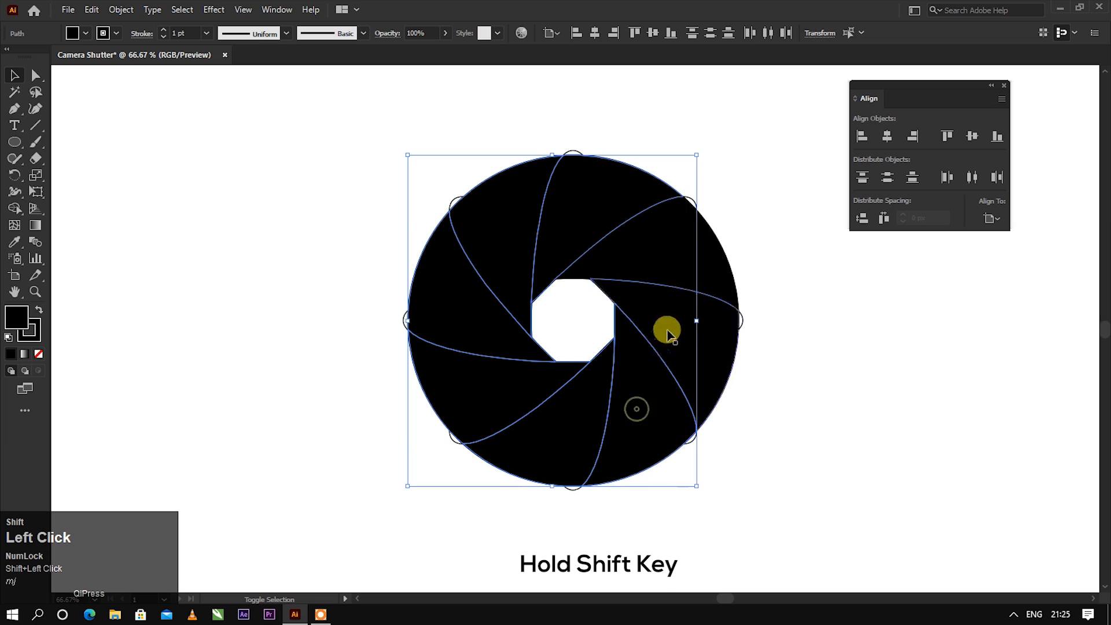
pyautogui.keyDown('shift'); pyautogui.click(666, 327); pyautogui.keyUp('shift')
pyautogui.keyDown('shift'); pyautogui.click(669, 256); pyautogui.keyUp('shift')
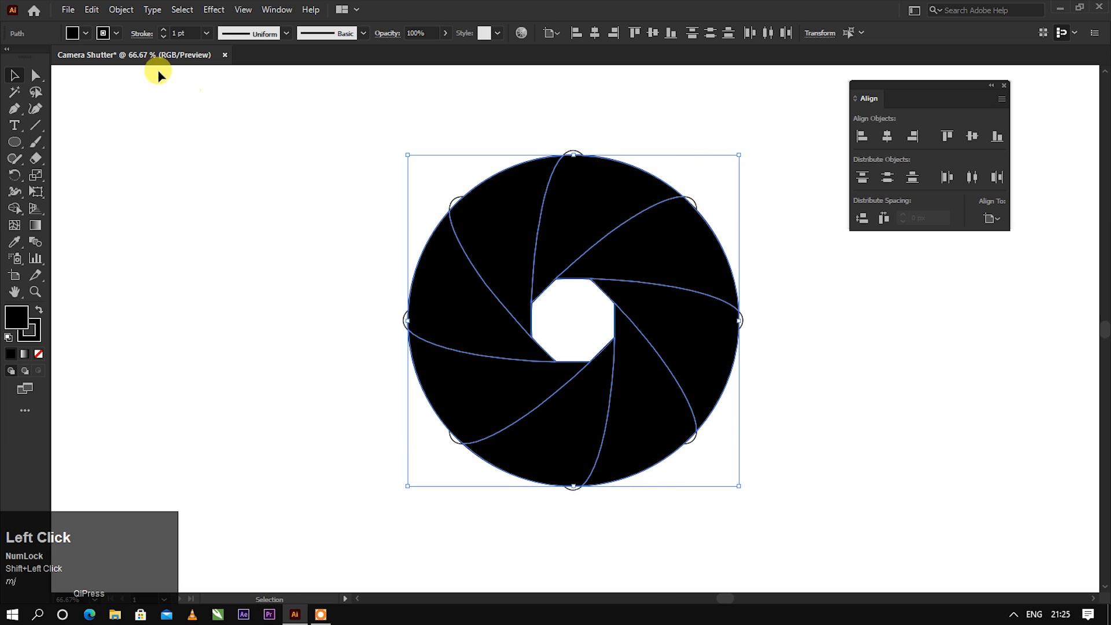
pyautogui.click(93, 10)
pyautogui.click(100, 60)
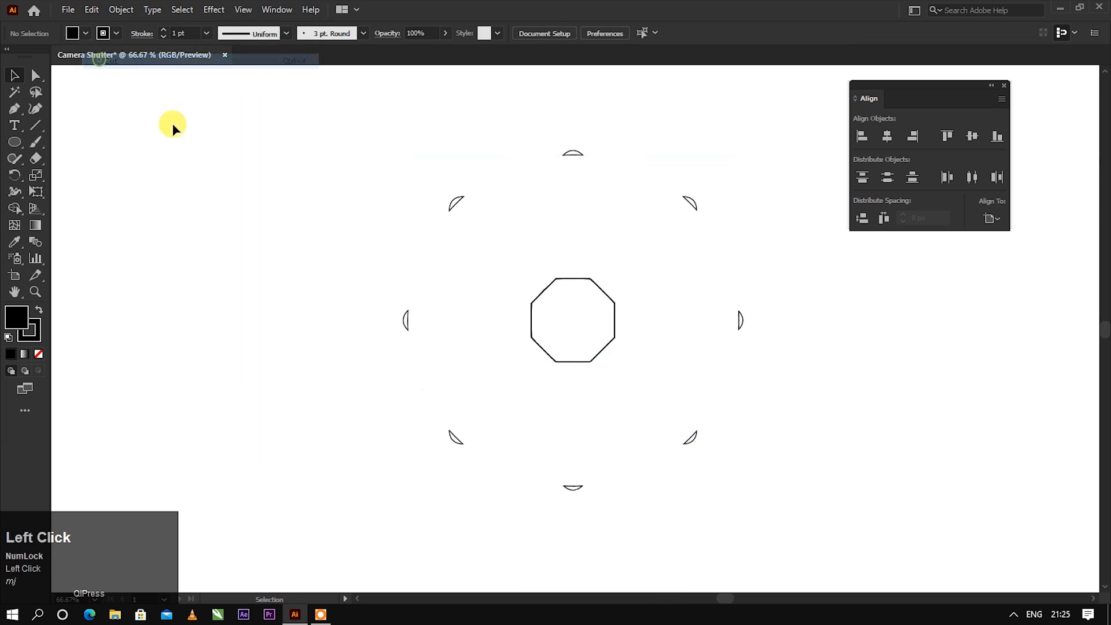
# - Delete the leftover edge slivers and central octagon, and paste the cut blades back in front
pyautogui.moveTo(377, 120); pyautogui.dragTo(753, 520)
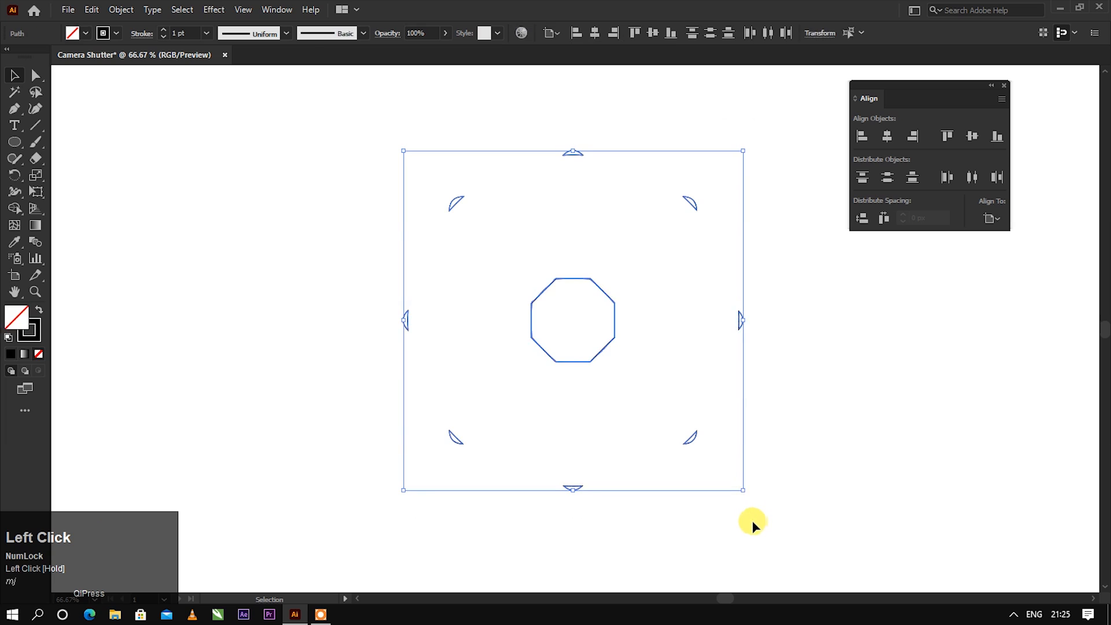
pyautogui.press('Delete')
pyautogui.click(91, 11)
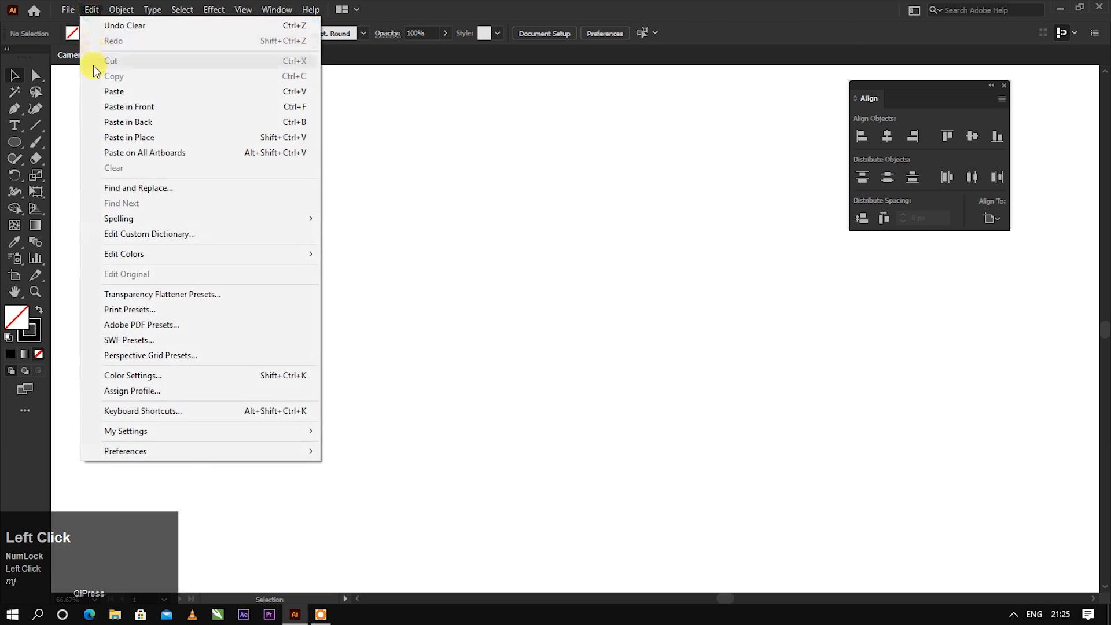
pyautogui.click(95, 104)
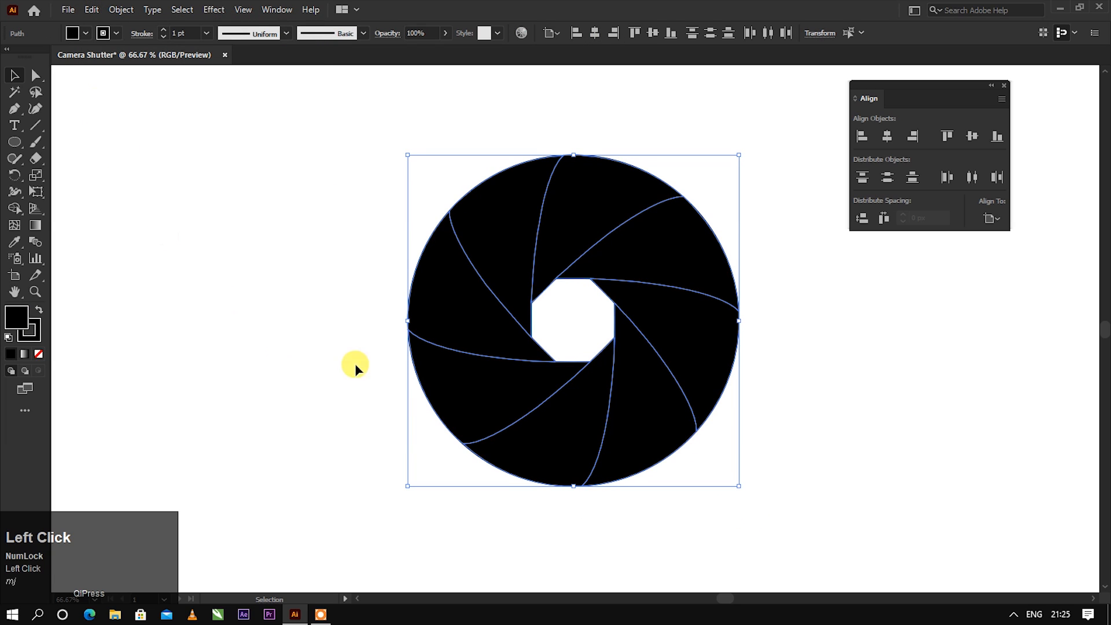
# - Open the gradient settings and fill all eight shutter blades with the White, Black linear gradient preset
pyautogui.click(282, 9)
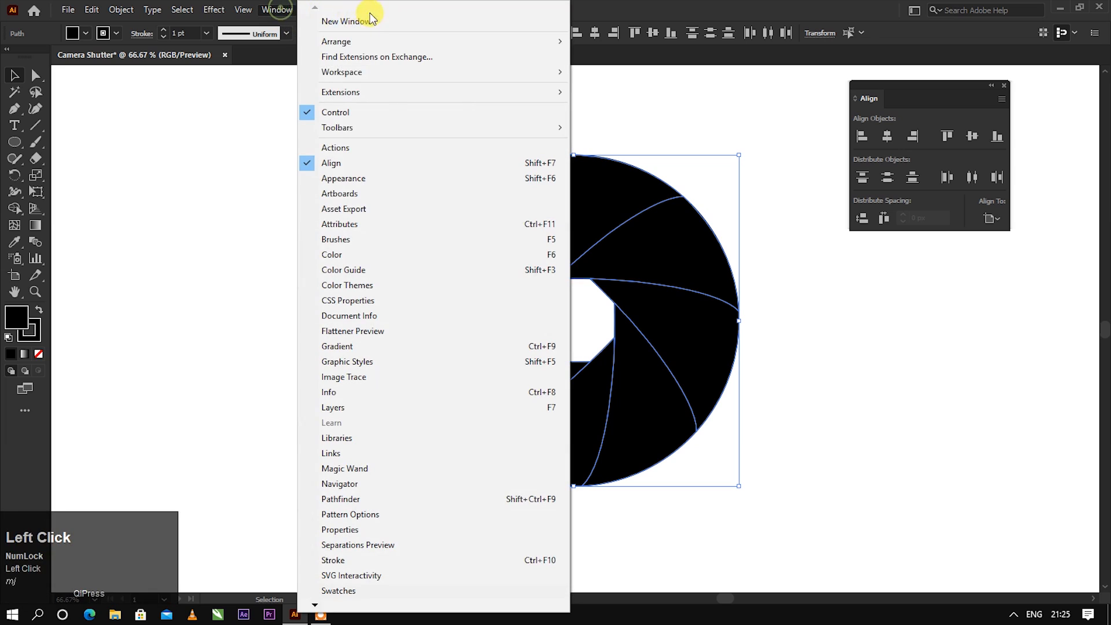
pyautogui.click(374, 346)
pyautogui.moveTo(928, 90); pyautogui.dragTo(1002, 88)
pyautogui.moveTo(808, 223); pyautogui.dragTo(857, 83)
pyautogui.click(784, 119)
pyautogui.scroll(1, 689, 151)
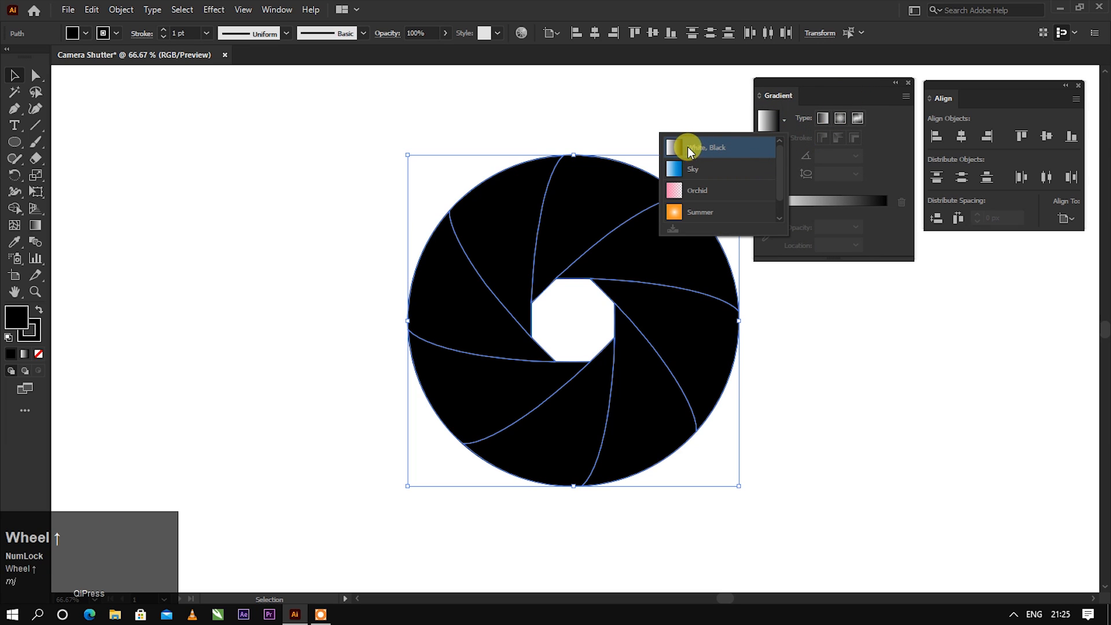
pyautogui.click(708, 149)
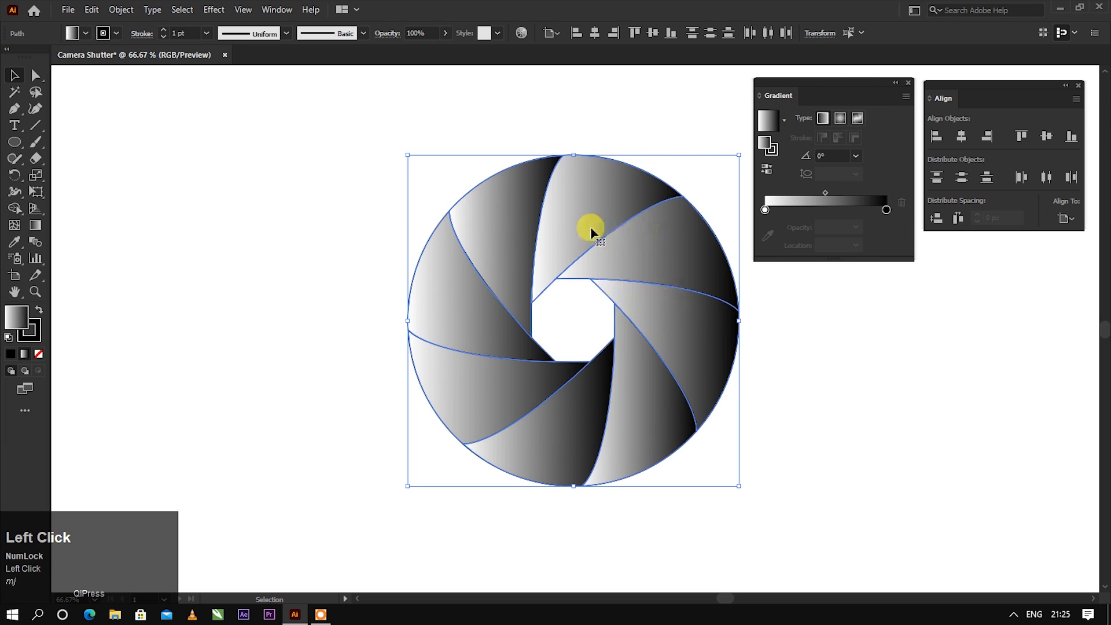
pyautogui.click(500, 115)
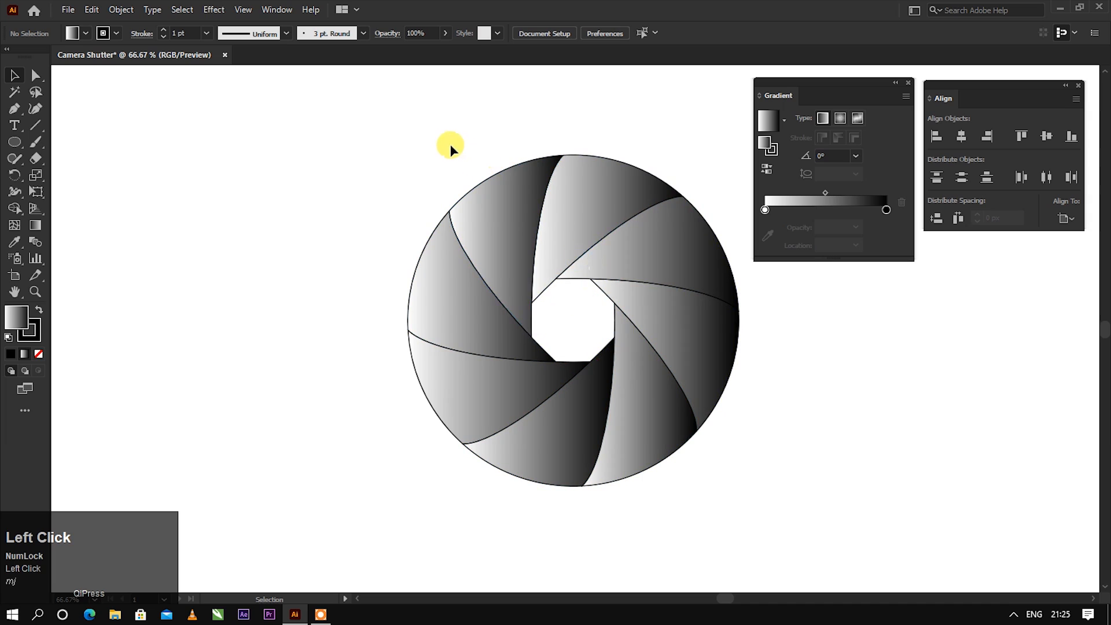
# - Select all eight shutter blades and remove their stroke
pyautogui.moveTo(444, 141); pyautogui.dragTo(678, 492)
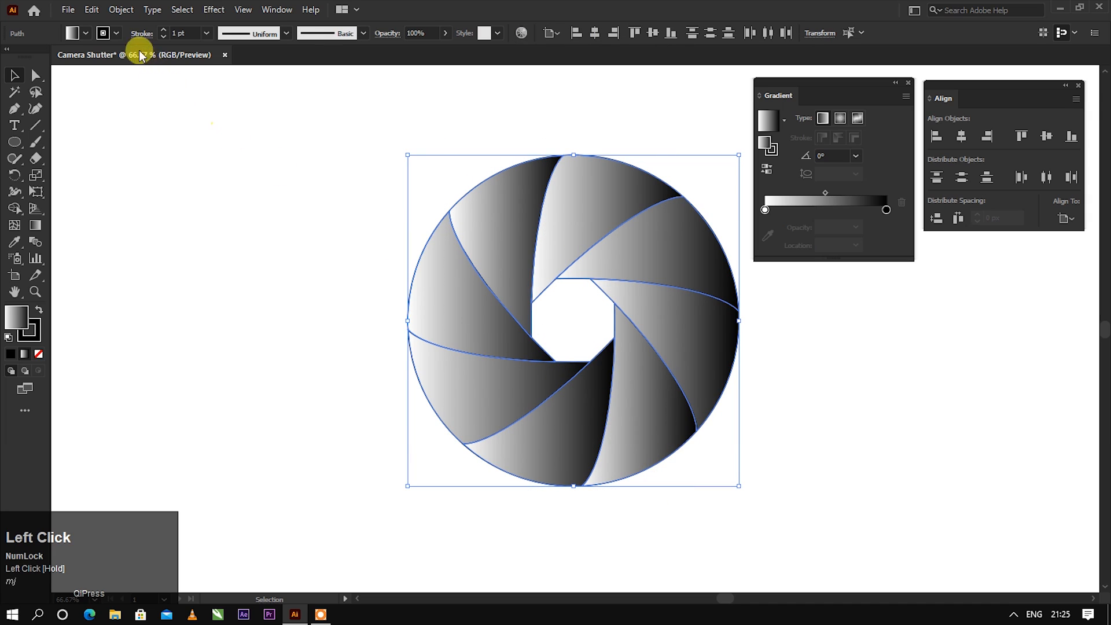
pyautogui.click(116, 33)
pyautogui.click(9, 56)
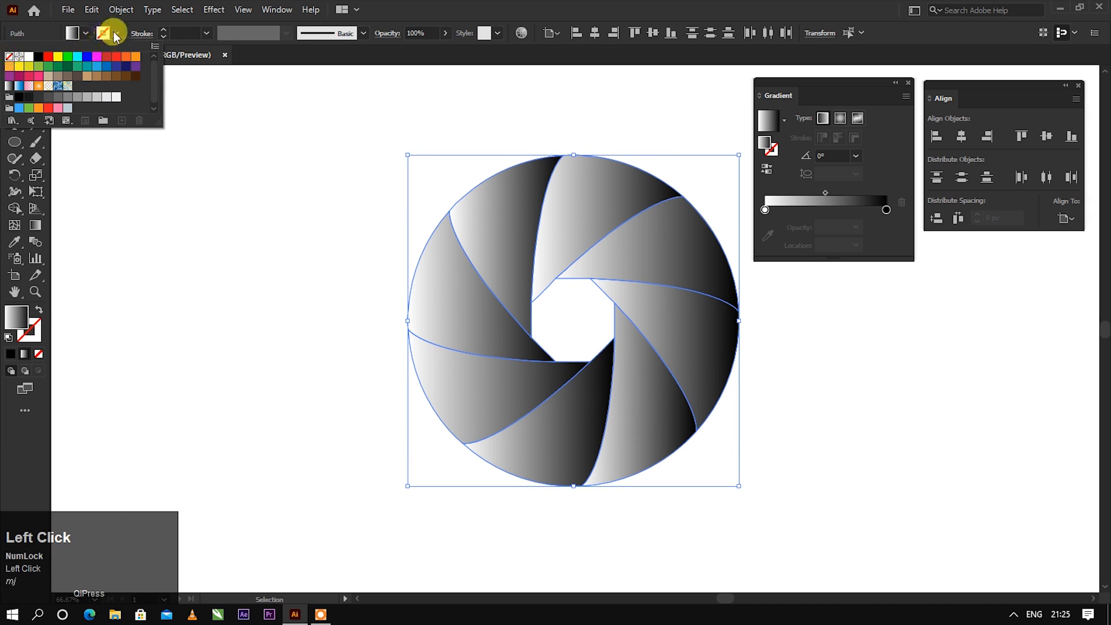
pyautogui.click(235, 199)
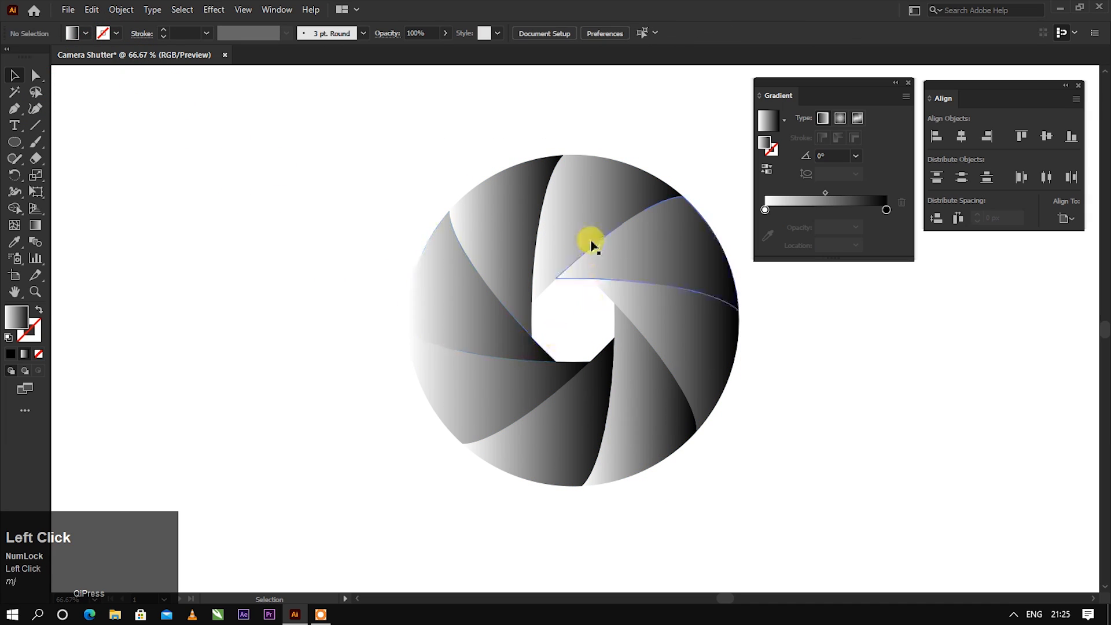
# - Redirect the gradients of the upper-left and left blades from white at the rim to black at the octagon, at about -104° and -62°
pyautogui.click(502, 229)
pyautogui.click(33, 227)
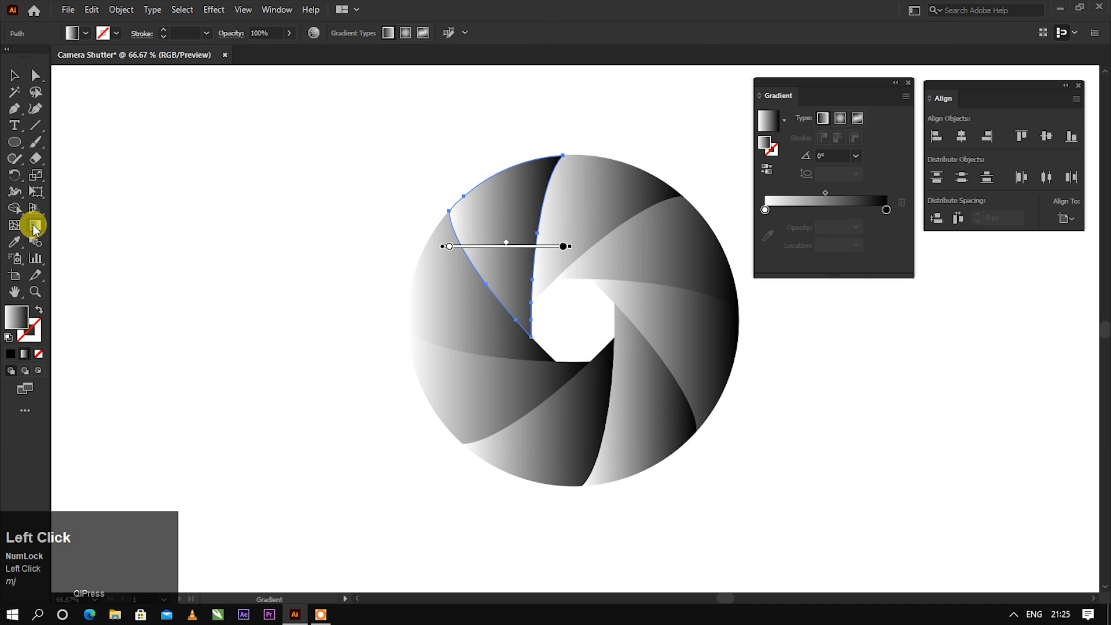
pyautogui.moveTo(562, 152); pyautogui.dragTo(516, 335)
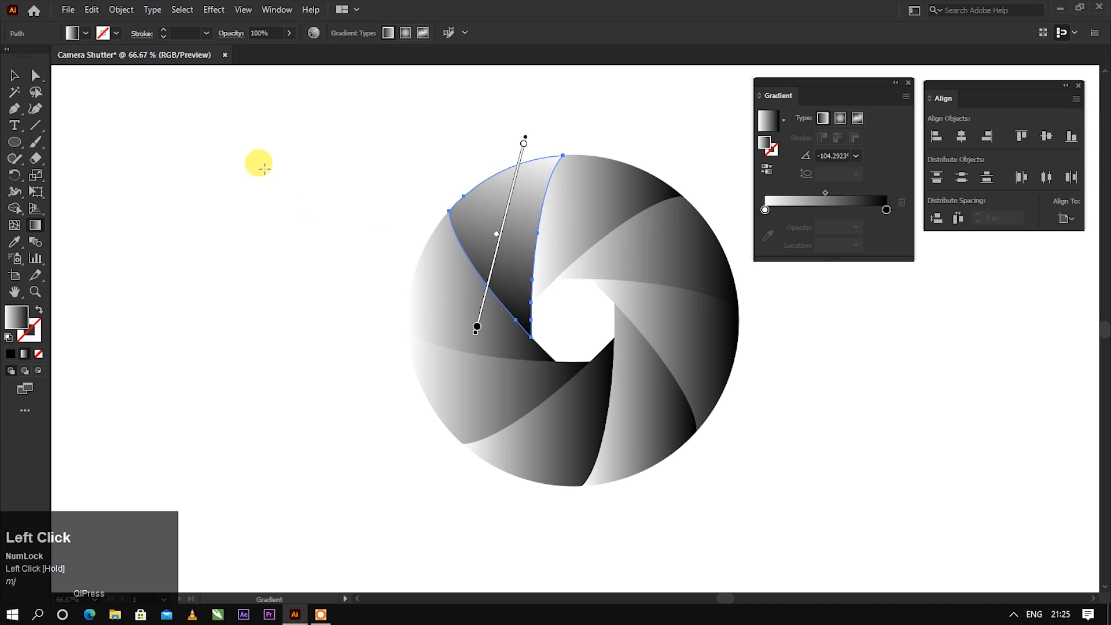
pyautogui.click(9, 72)
pyautogui.click(443, 318)
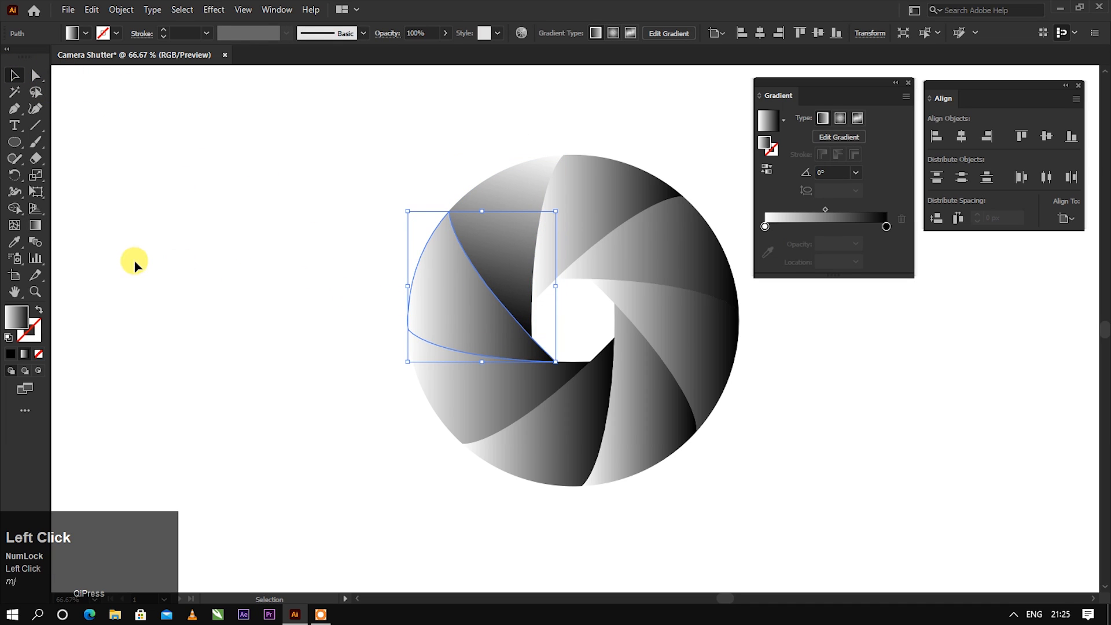
pyautogui.click(40, 227)
pyautogui.moveTo(438, 209); pyautogui.dragTo(504, 389)
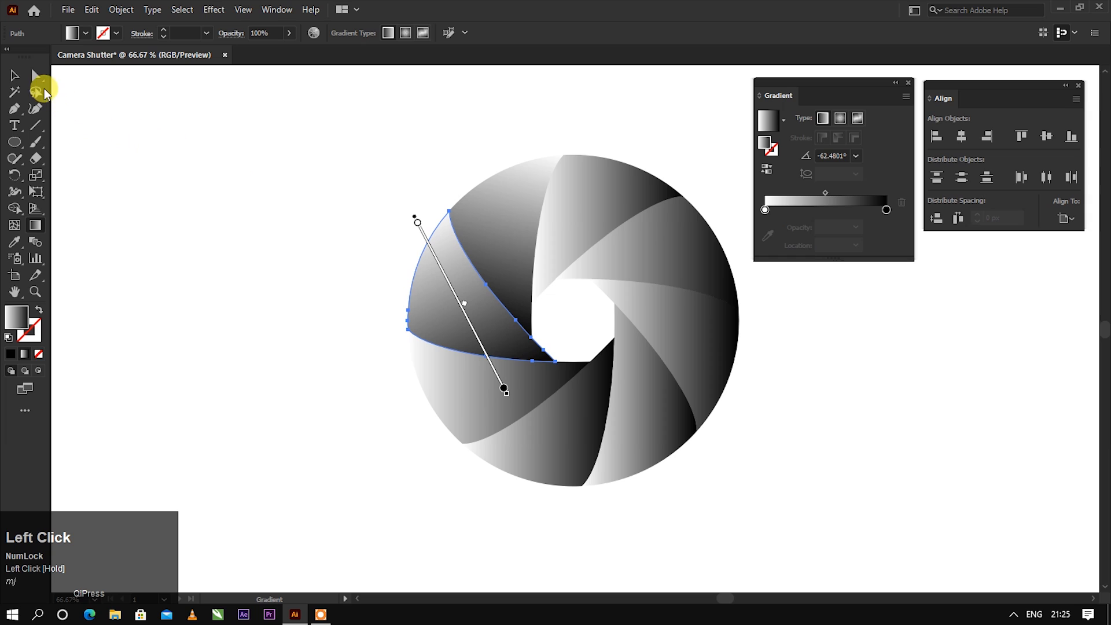
pyautogui.click(15, 75)
# - Redirect the lower-left and bottom blades' gradients from white at the rim to black at the octagon, at about -16° and 26°
pyautogui.click(456, 392)
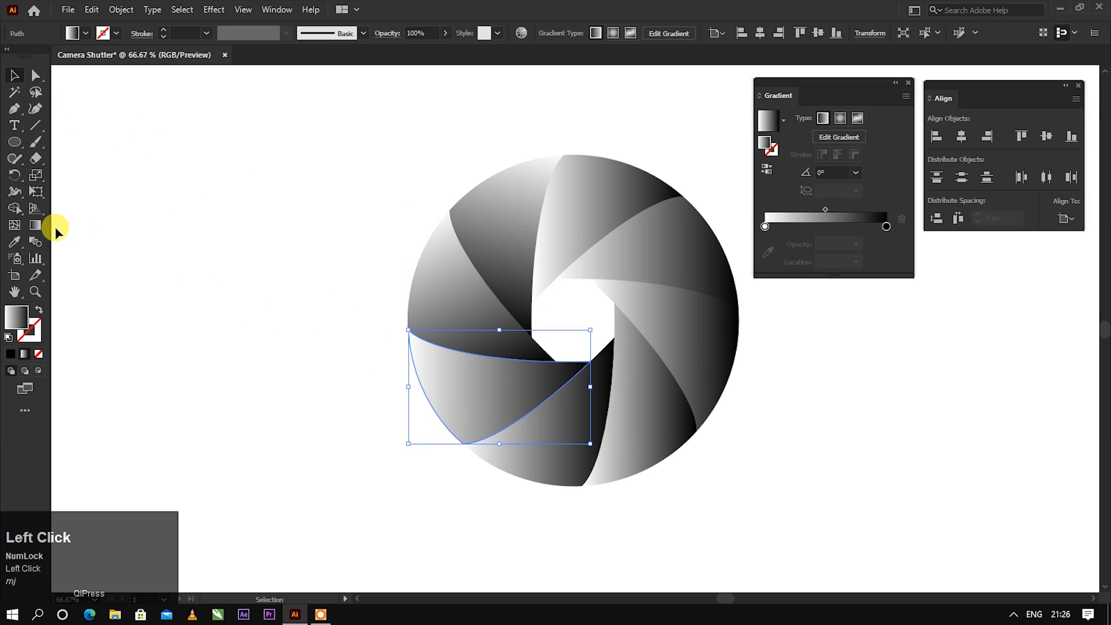
pyautogui.click(36, 225)
pyautogui.moveTo(401, 330); pyautogui.dragTo(582, 380)
pyautogui.click(25, 75)
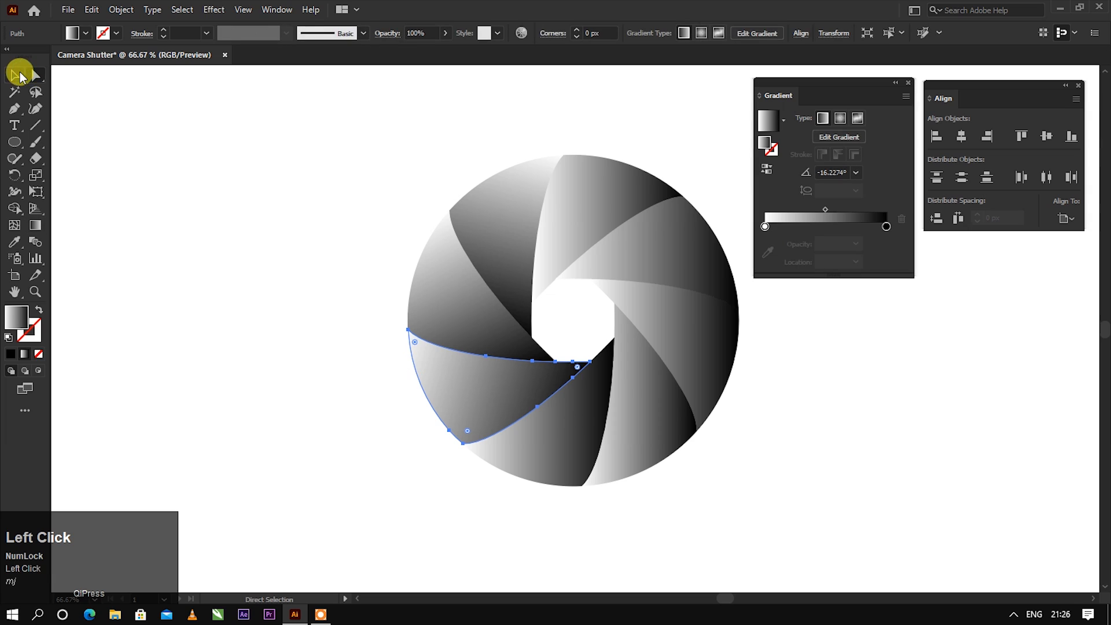
pyautogui.click(581, 438)
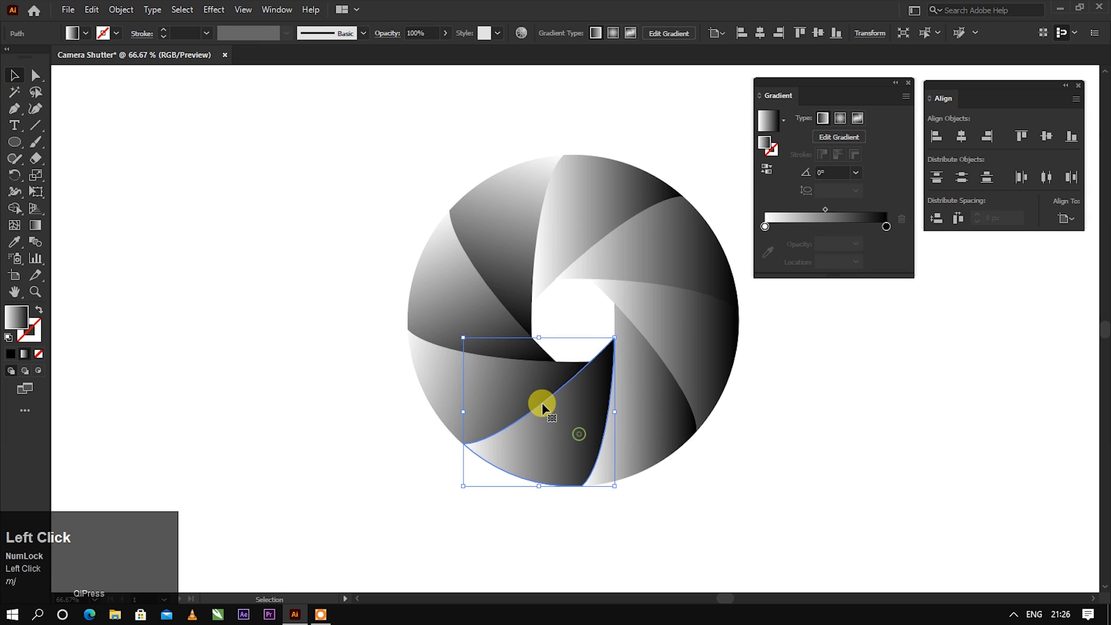
pyautogui.click(36, 230)
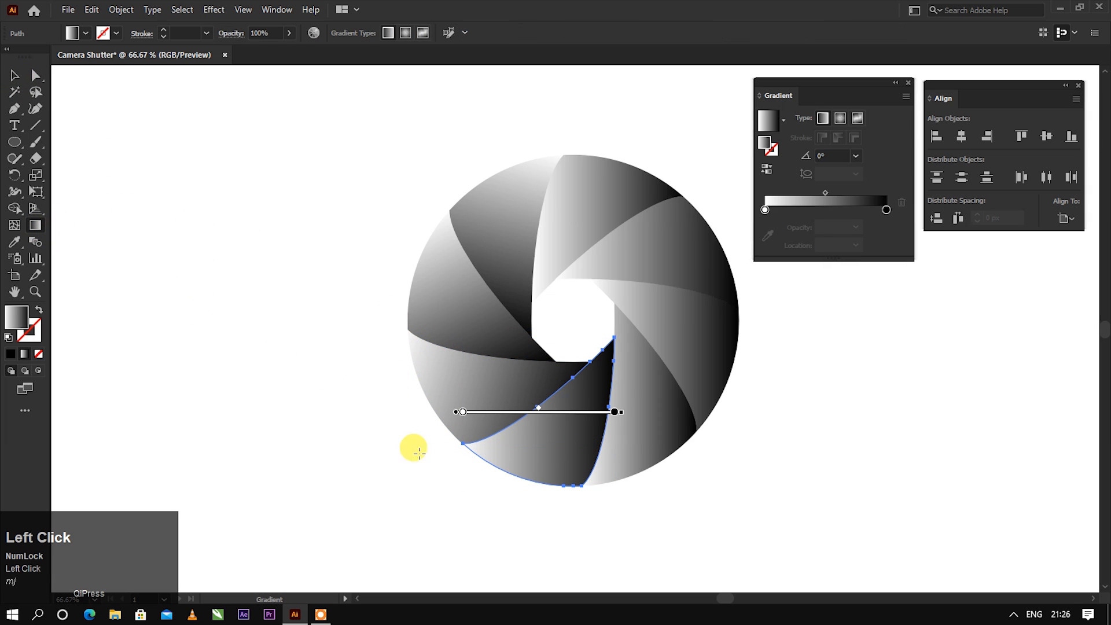
pyautogui.moveTo(451, 448)
pyautogui.mouseDown()
pyautogui.moveTo(583, 398)
pyautogui.moveTo(637, 360)
pyautogui.mouseUp()
pyautogui.click(23, 83)
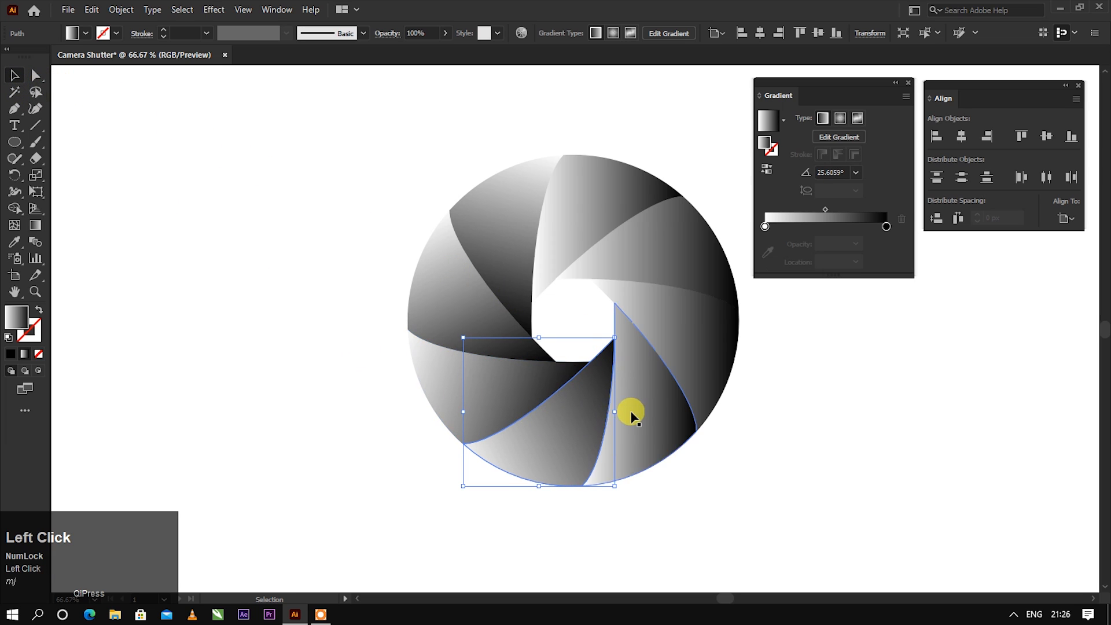
# - Redirect the lower-right and right blades' gradients from white at the rim to black at the octagon, at about 72° and 116°
pyautogui.click(633, 414)
pyautogui.click(35, 225)
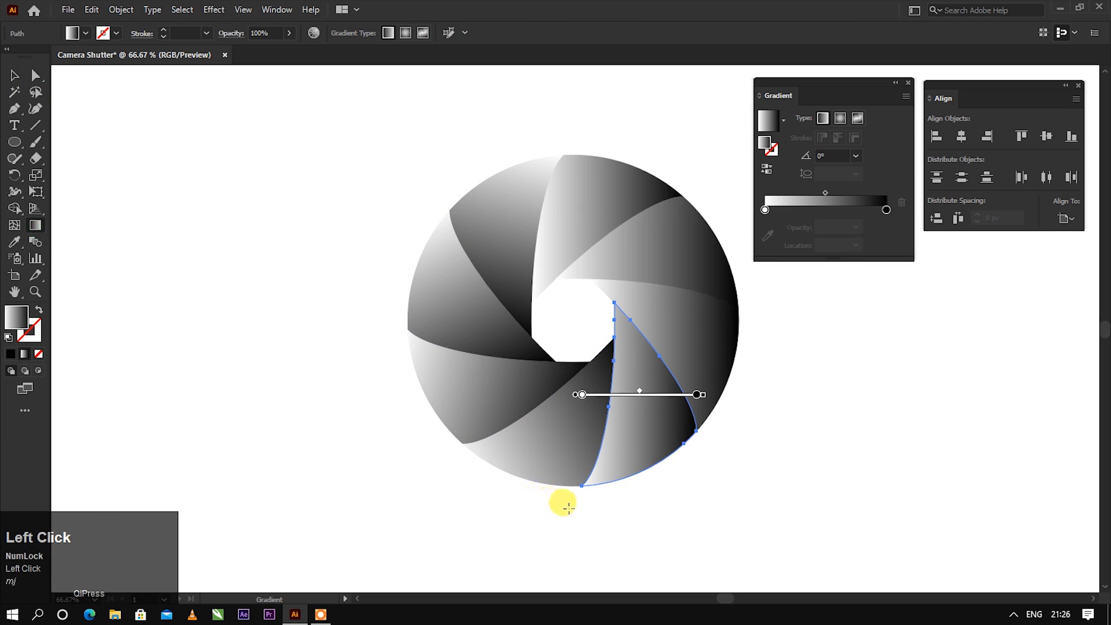
pyautogui.moveTo(583, 486); pyautogui.dragTo(639, 305)
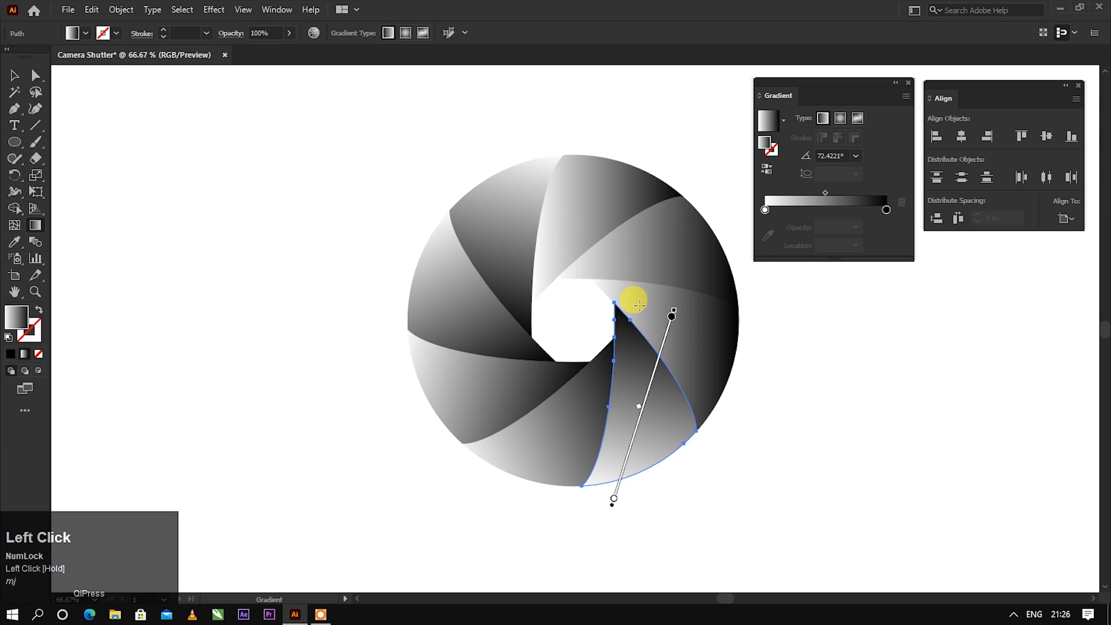
pyautogui.click(14, 76)
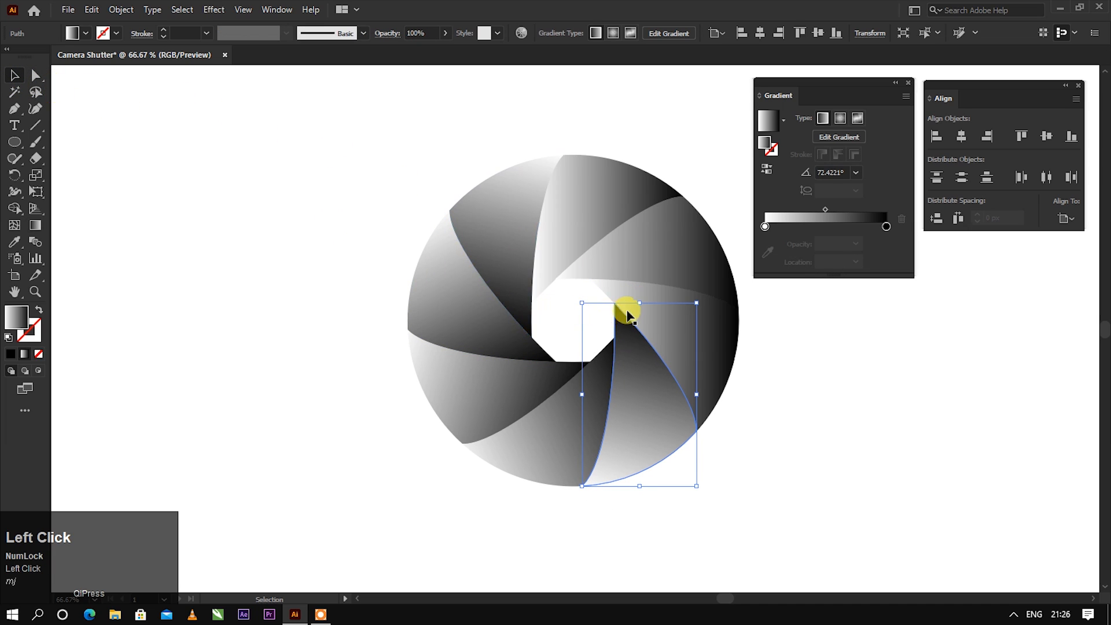
pyautogui.click(622, 310)
pyautogui.click(35, 225)
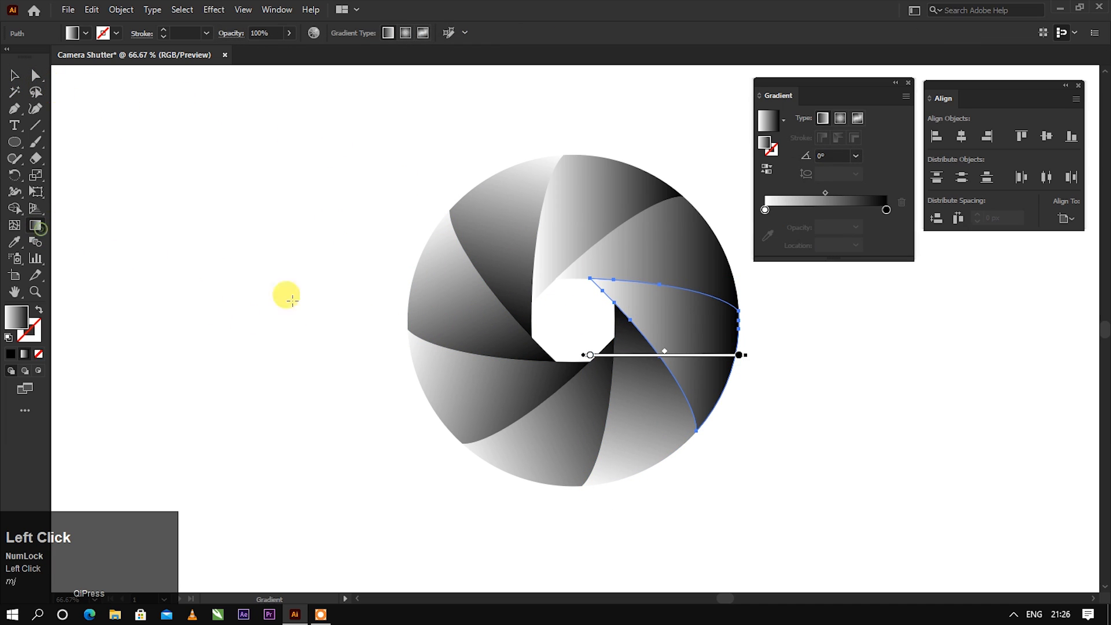
pyautogui.moveTo(728, 423); pyautogui.dragTo(613, 255)
pyautogui.click(29, 81)
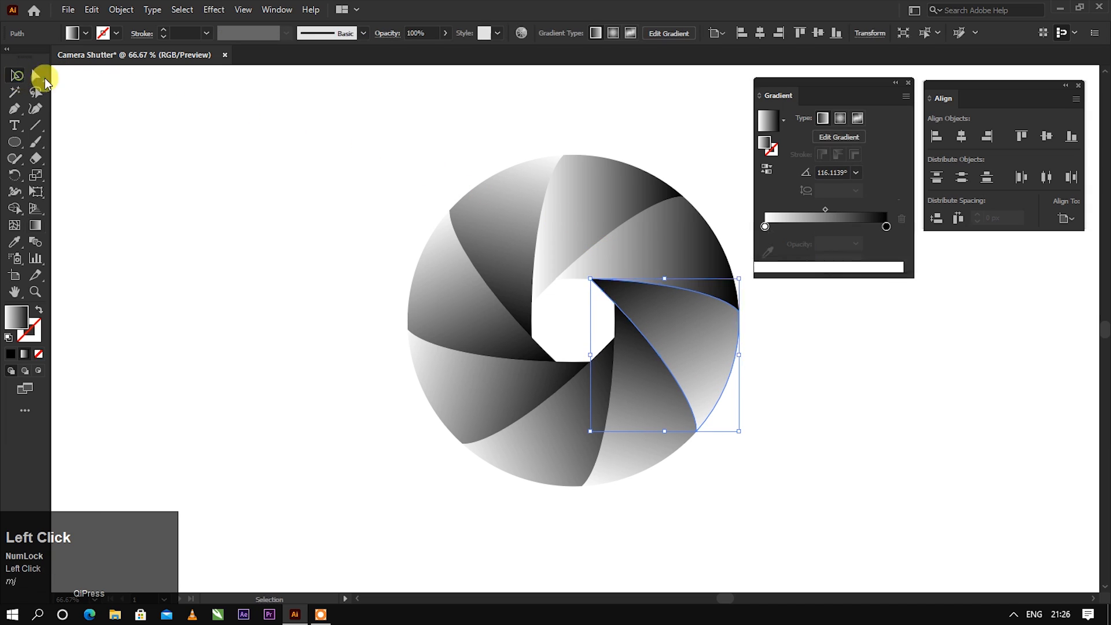
# - Redirect the upper-right and top blades' gradients from white at the rim to black at the octagon, at about 164° and -157°
pyautogui.click(568, 245)
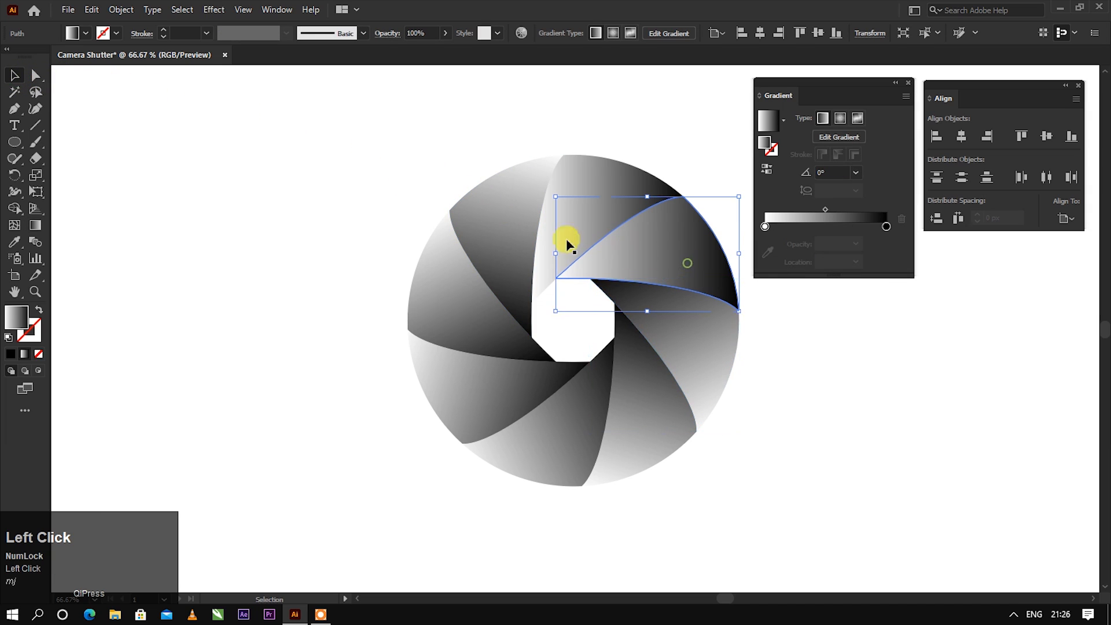
pyautogui.click(33, 230)
pyautogui.moveTo(741, 311)
pyautogui.mouseDown()
pyautogui.moveTo(628, 268)
pyautogui.moveTo(563, 260)
pyautogui.mouseUp()
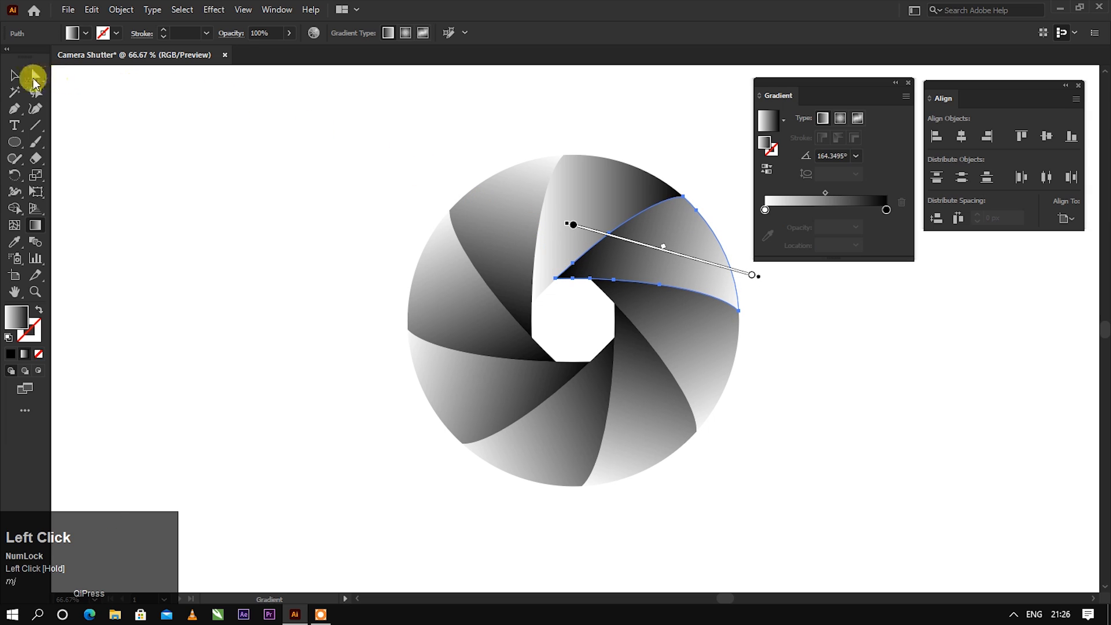
pyautogui.click(15, 75)
pyautogui.click(545, 179)
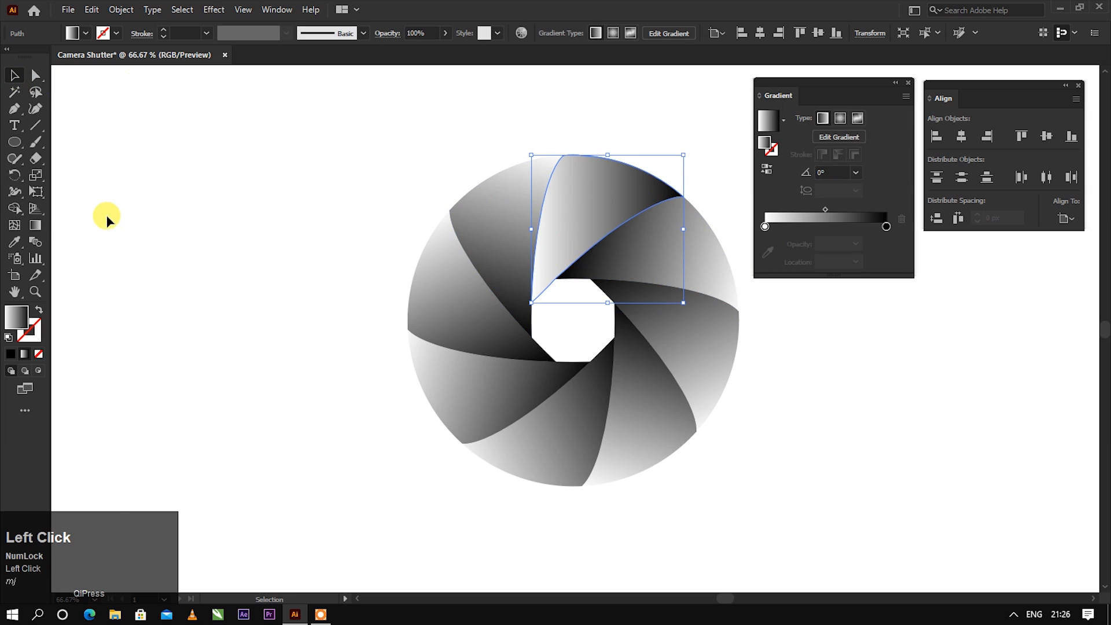
pyautogui.click(36, 225)
pyautogui.moveTo(694, 195)
pyautogui.mouseDown()
pyautogui.moveTo(585, 226)
pyautogui.moveTo(512, 266)
pyautogui.mouseUp()
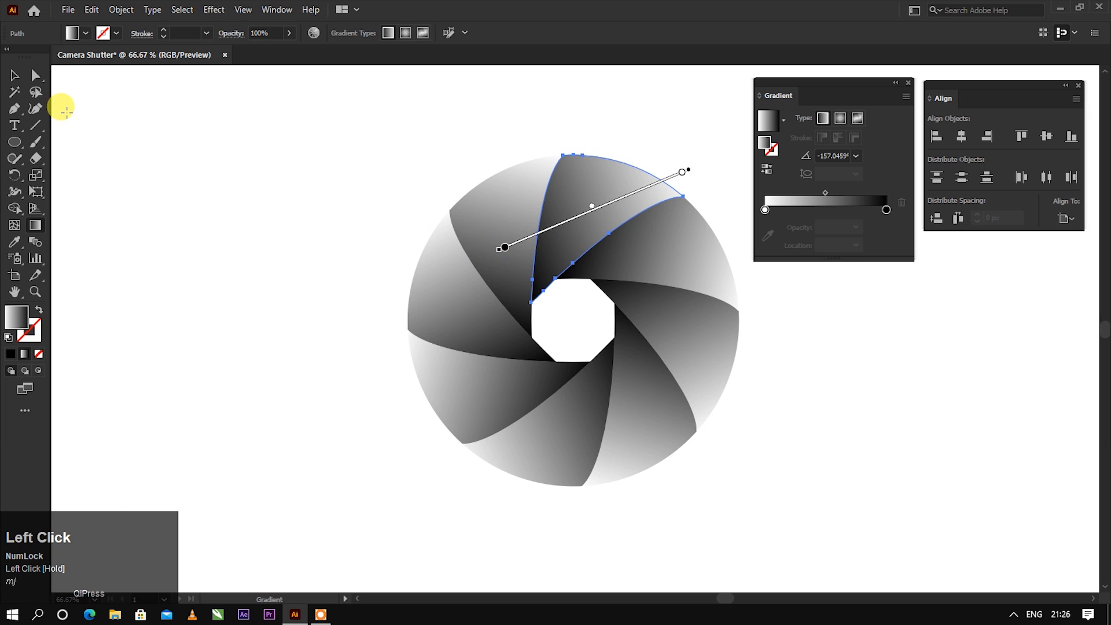
pyautogui.click(15, 77)
pyautogui.click(405, 216)
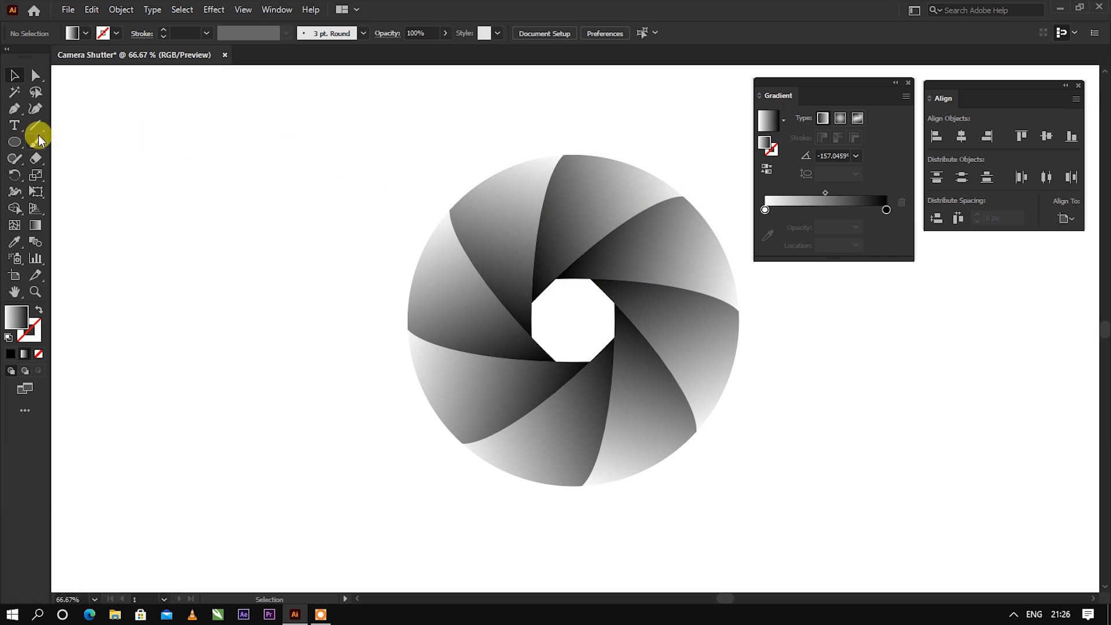
# - Draw a solid black circle without stroke, about 546 px in diameter, centered over the shutter with the Ellipse tool
pyautogui.click(15, 142)
pyautogui.click(16, 142)
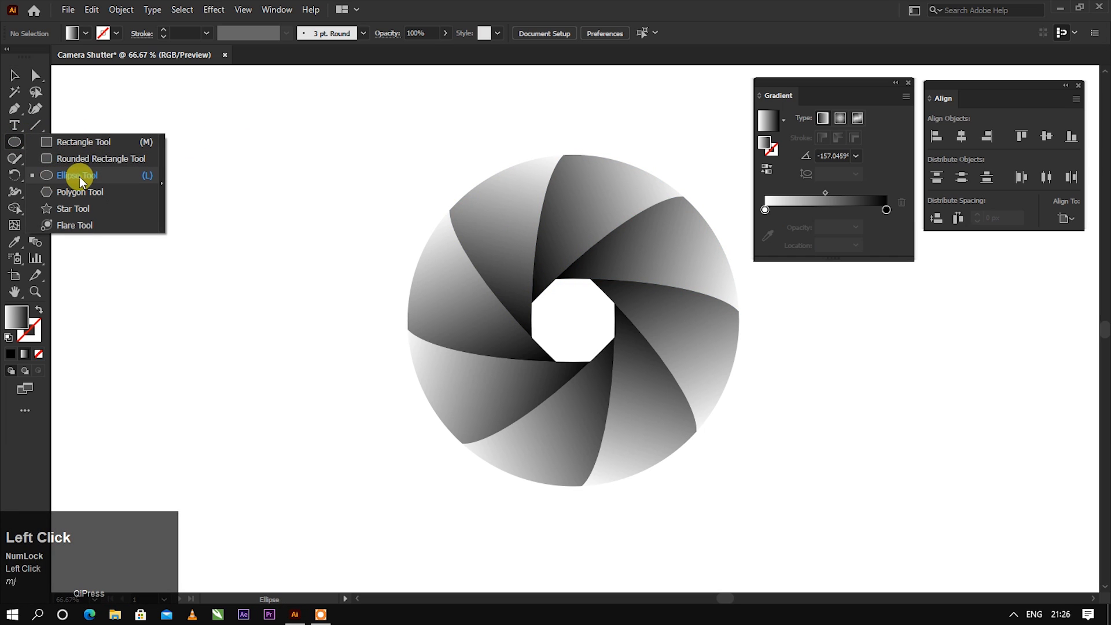
pyautogui.click(83, 33)
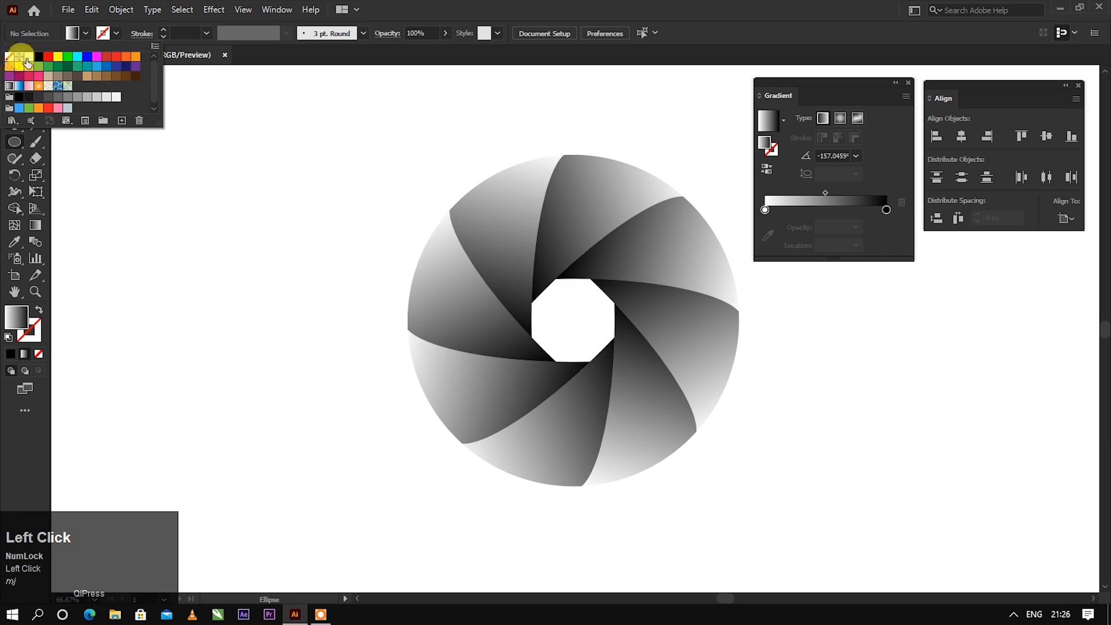
pyautogui.click(37, 58)
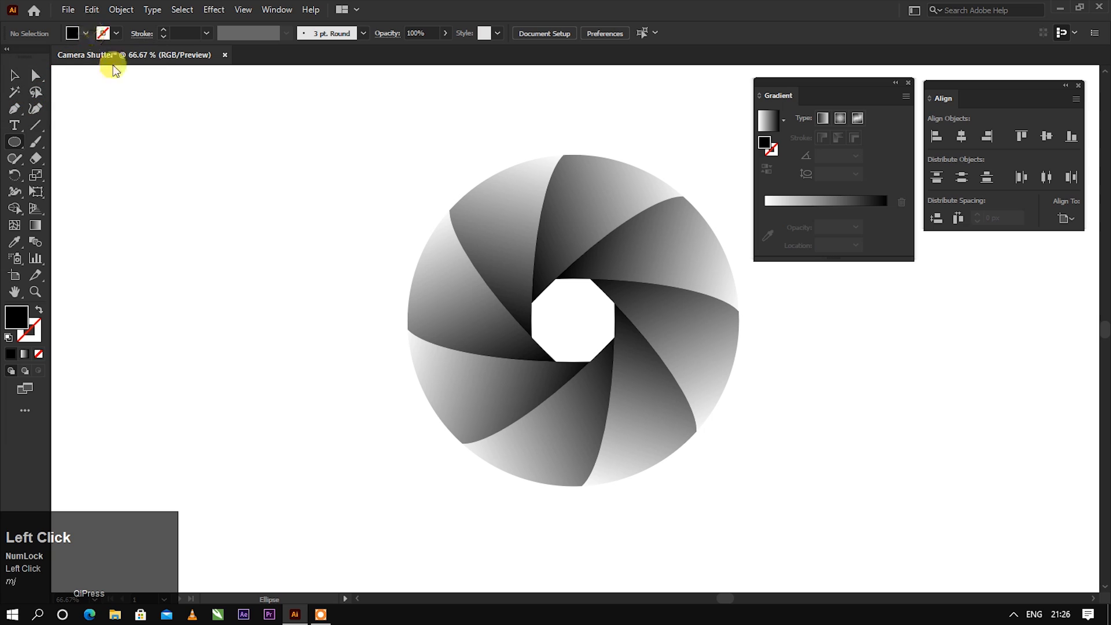
pyautogui.moveTo(572, 318)
pyautogui.mouseDown()
pyautogui.moveTo(637, 193)
pyautogui.moveTo(674, 155)
pyautogui.mouseUp()
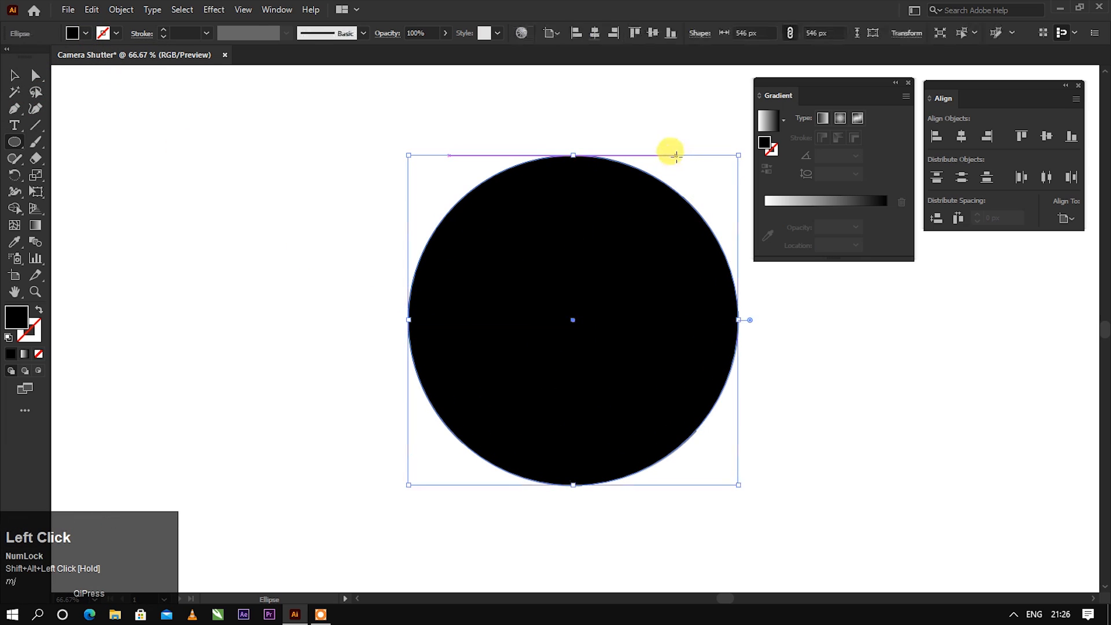
pyautogui.click(16, 75)
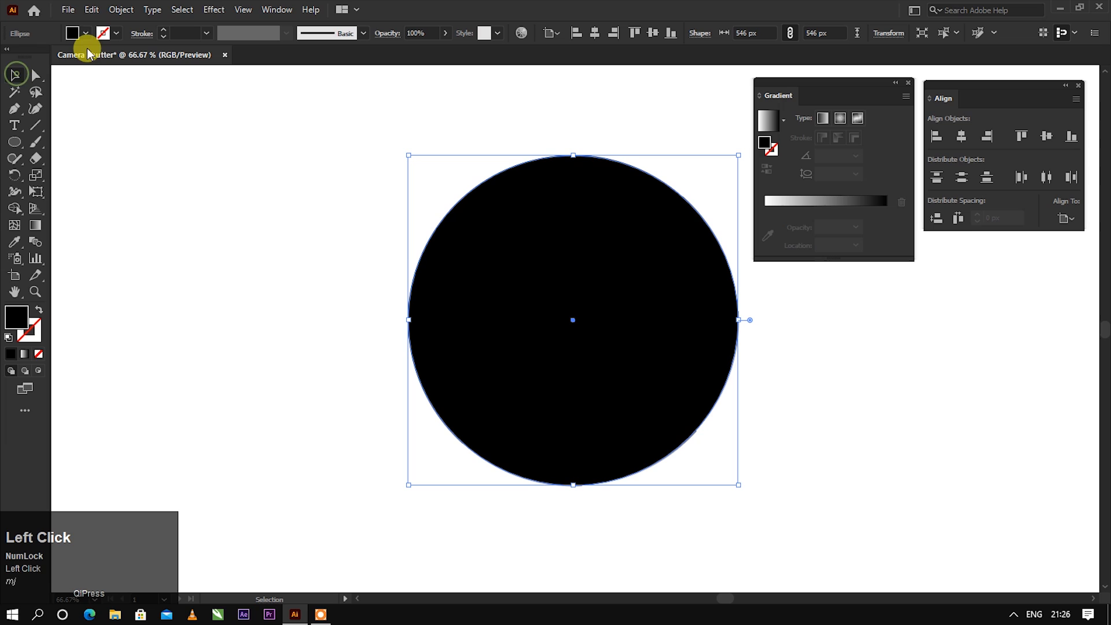
# - Copy the black circle, paste it in front, and move the duplicate aside to the left of the shutter
pyautogui.click(91, 10)
pyautogui.click(99, 75)
pyautogui.click(92, 10)
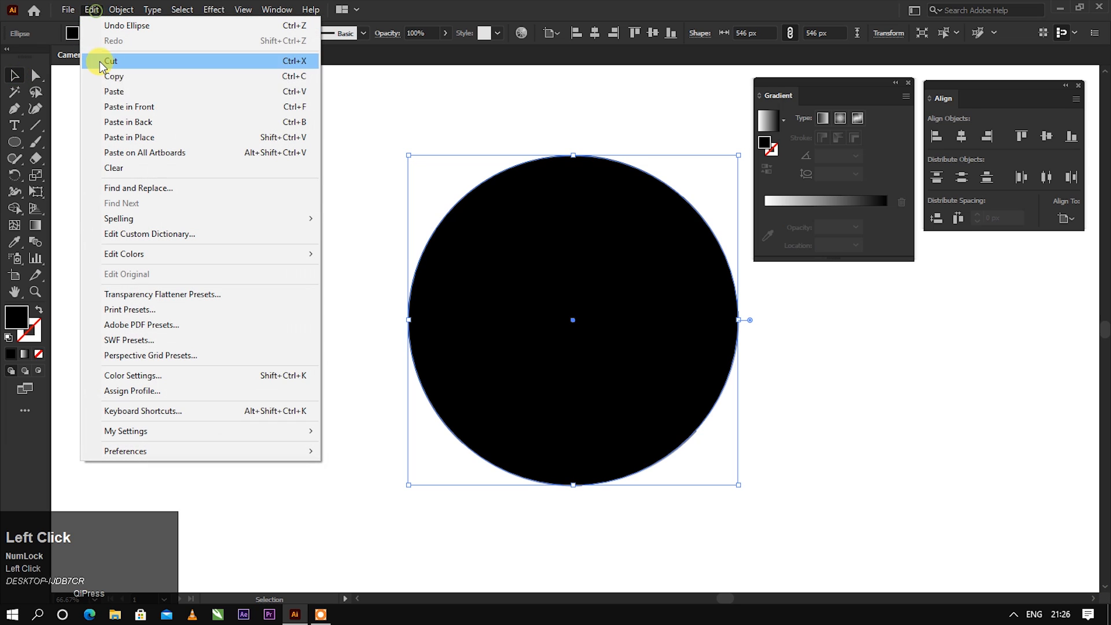
pyautogui.click(96, 107)
pyautogui.moveTo(515, 256); pyautogui.dragTo(141, 266)
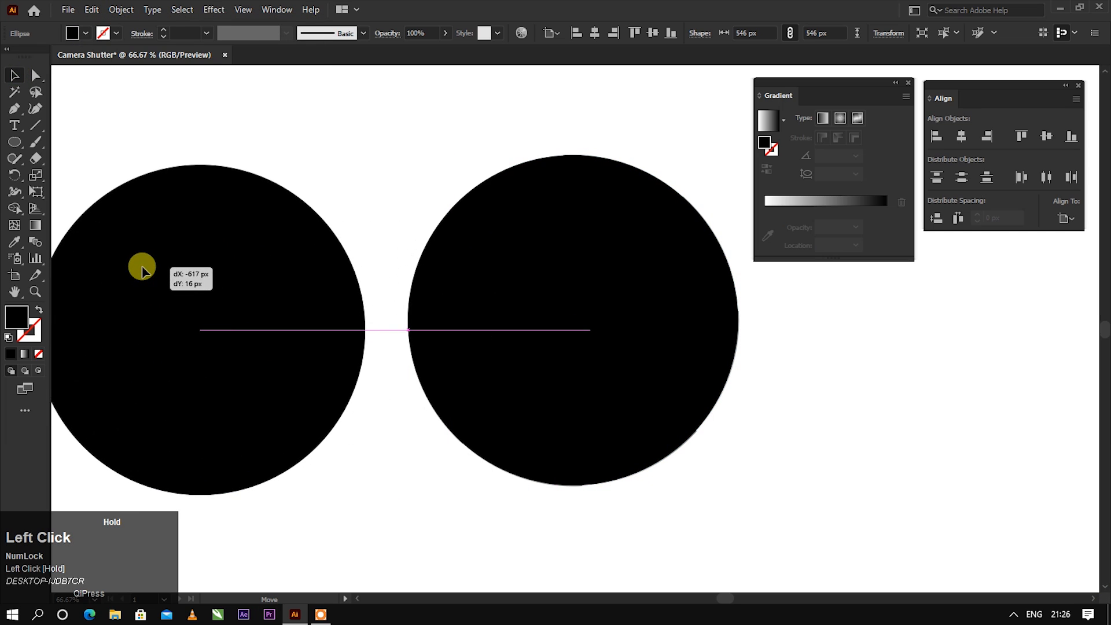
# - Send the black circle covering the shutter to the back, behind all the blades
pyautogui.click(544, 258)
pyautogui.rightClick(542, 215)
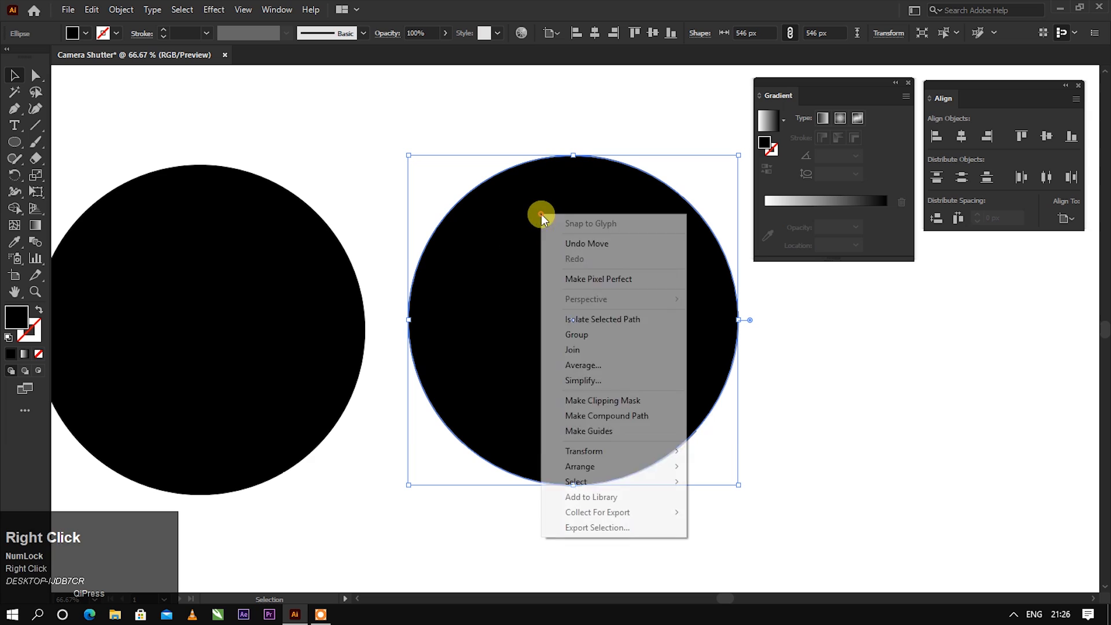
pyautogui.click(569, 467)
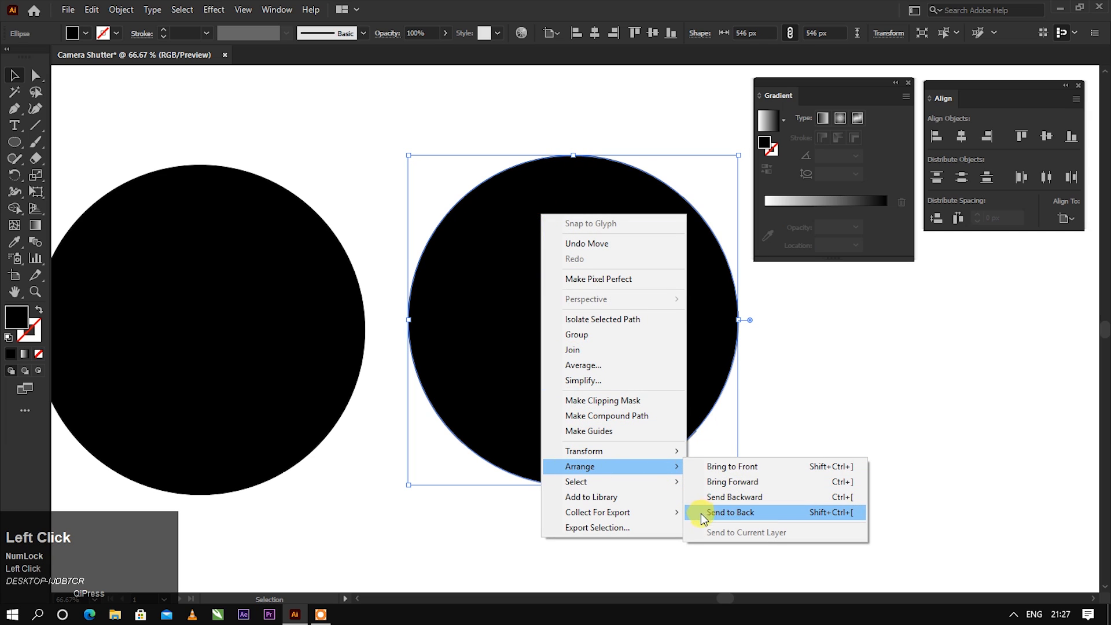
pyautogui.click(729, 513)
pyautogui.click(724, 516)
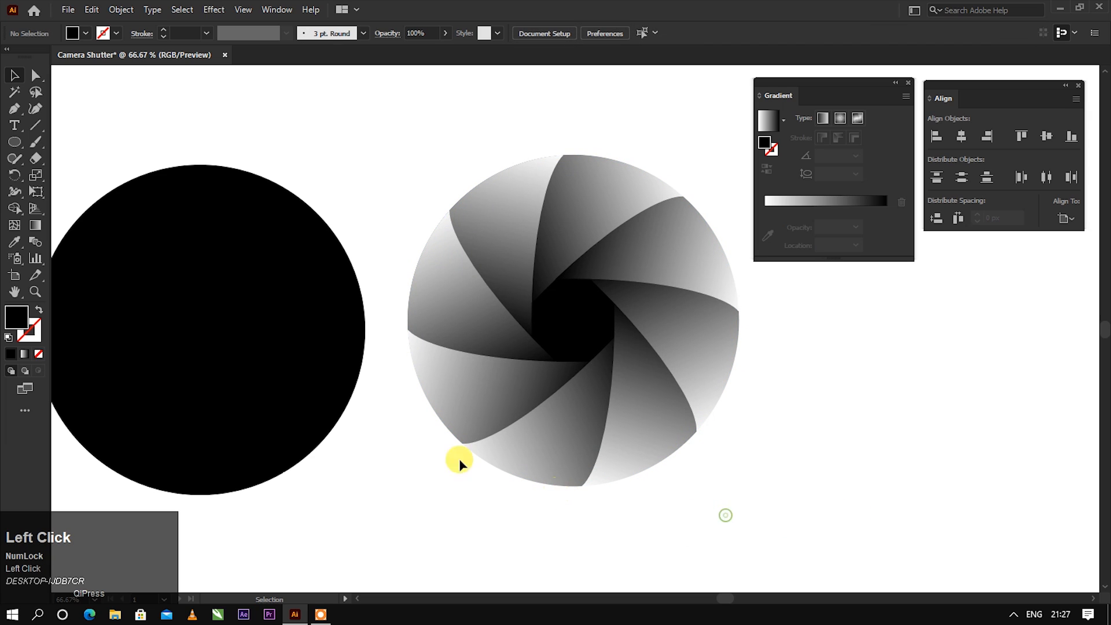
# - Center the other black circle horizontally and vertically over the shutter and fill it with the White, Black linear gradient
pyautogui.click(259, 336)
pyautogui.click(963, 138)
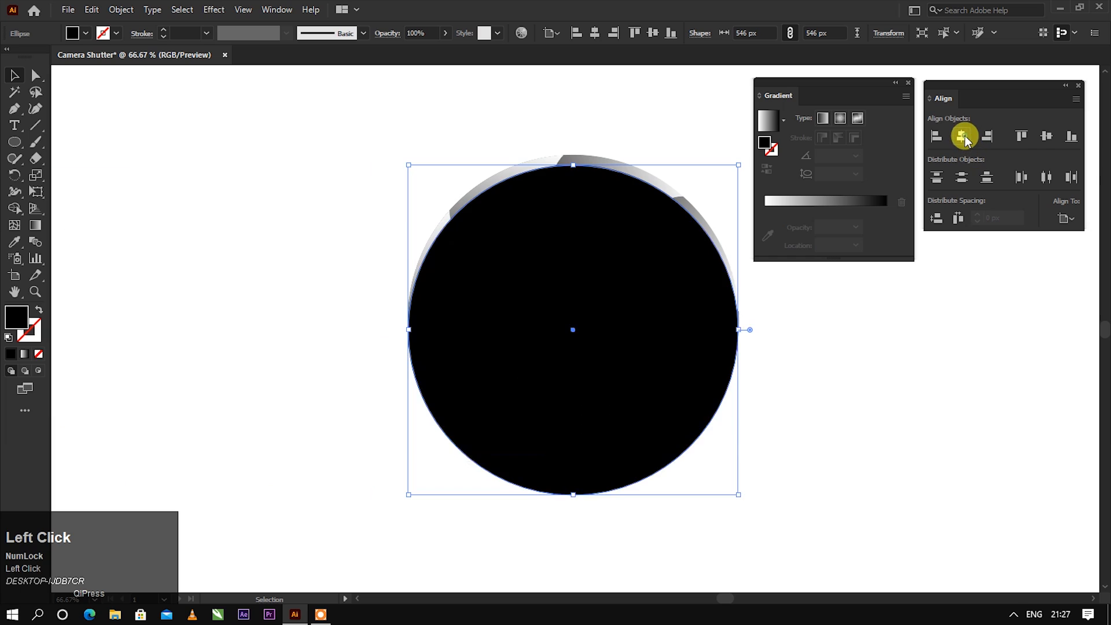
pyautogui.click(1047, 137)
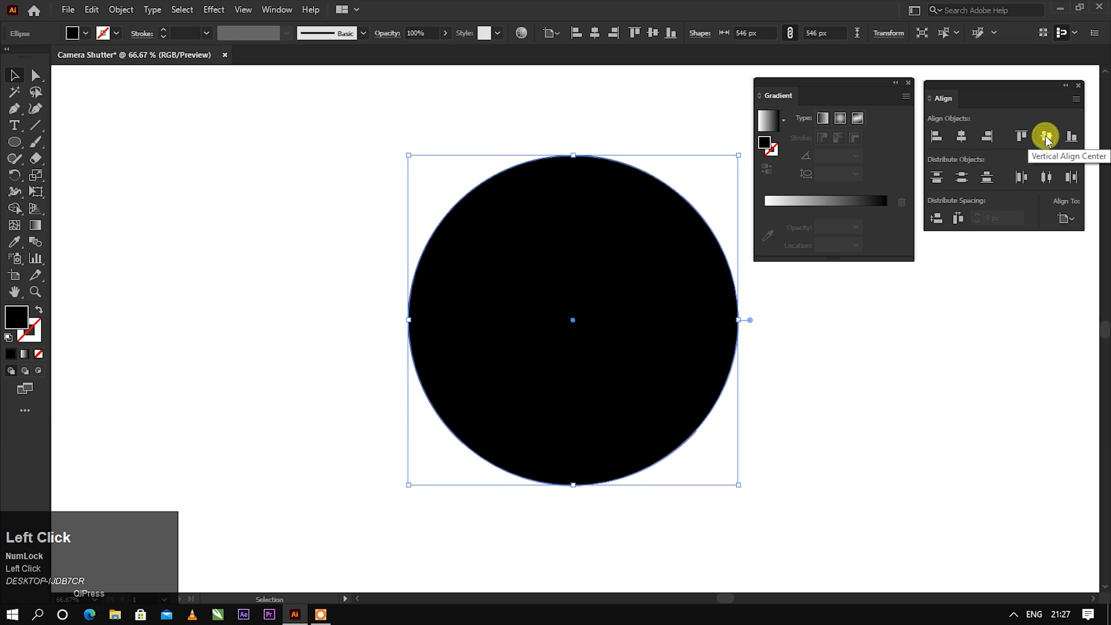
pyautogui.click(783, 121)
pyautogui.click(701, 147)
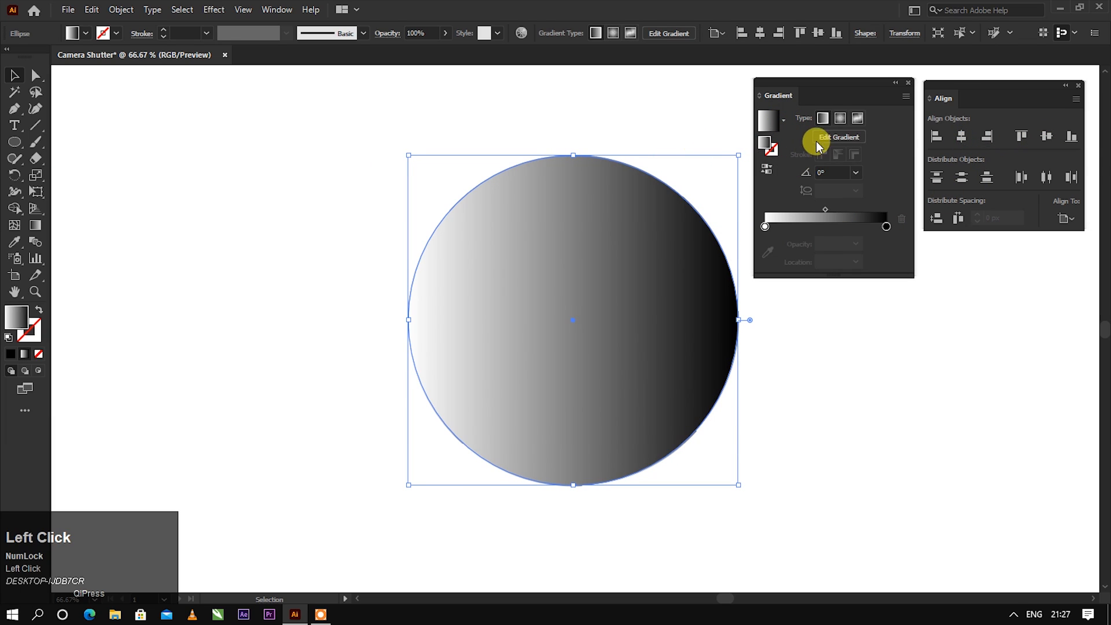
# - Make the circle's gradient radial with its white stop at about 13%, and set the circle's blending mode to Multiply
pyautogui.click(842, 118)
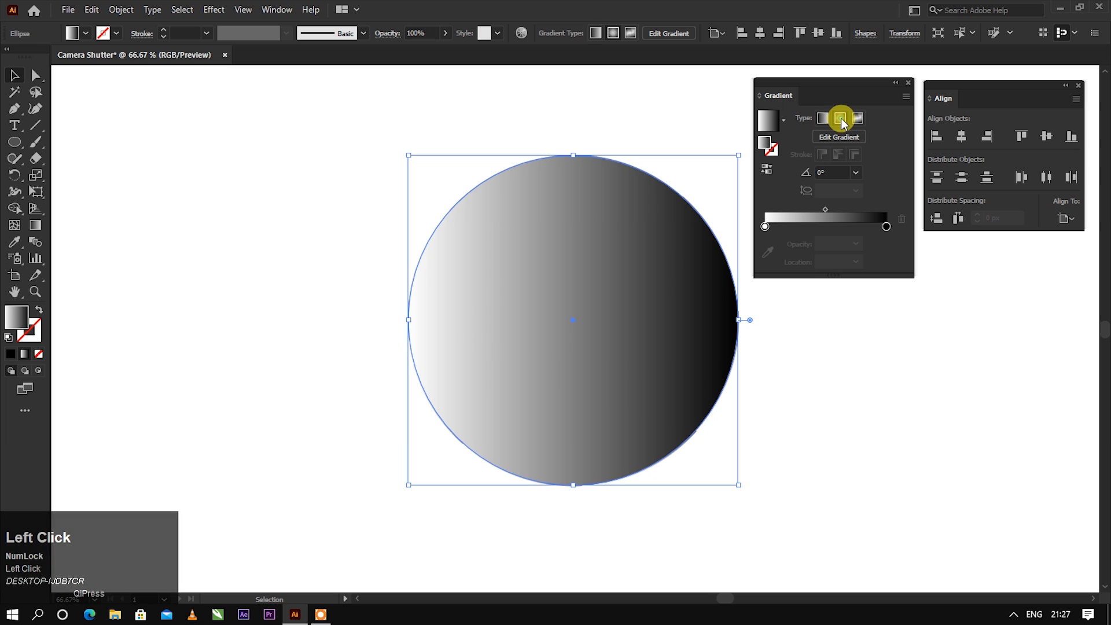
pyautogui.moveTo(766, 227); pyautogui.dragTo(780, 228)
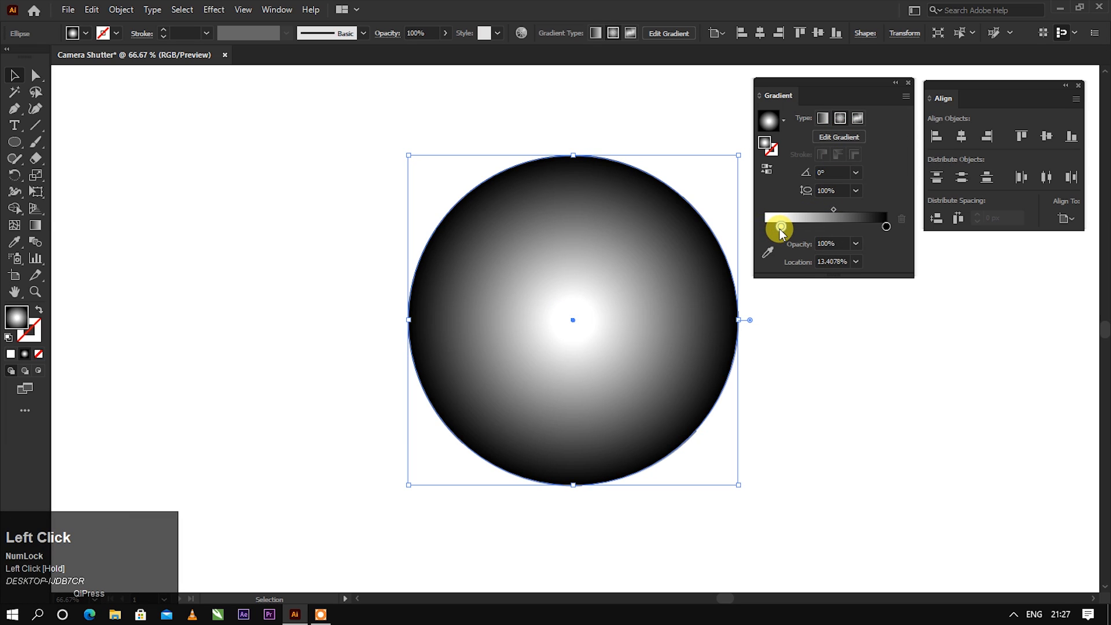
pyautogui.click(283, 12)
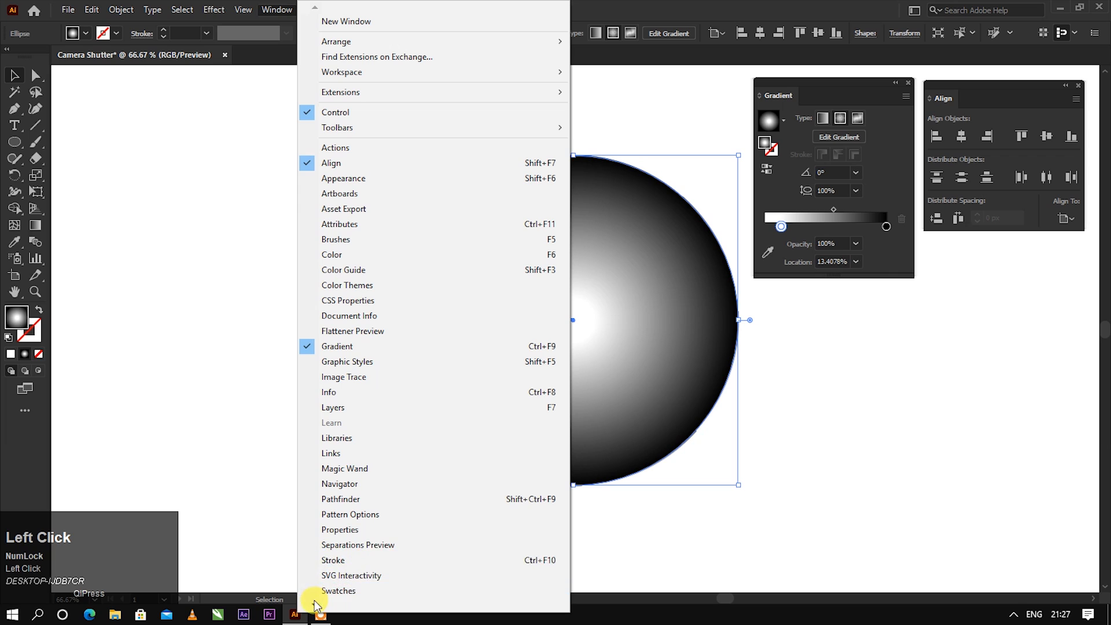
pyautogui.moveTo(316, 604)
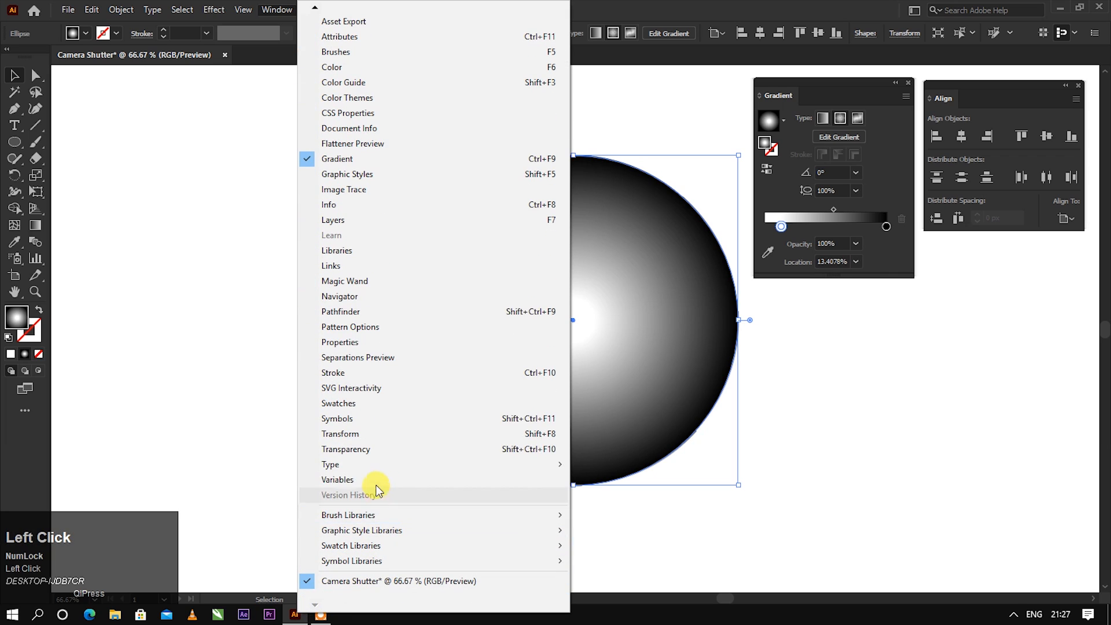
pyautogui.click(346, 449)
pyautogui.moveTo(844, 96); pyautogui.dragTo(261, 136)
pyautogui.click(221, 162)
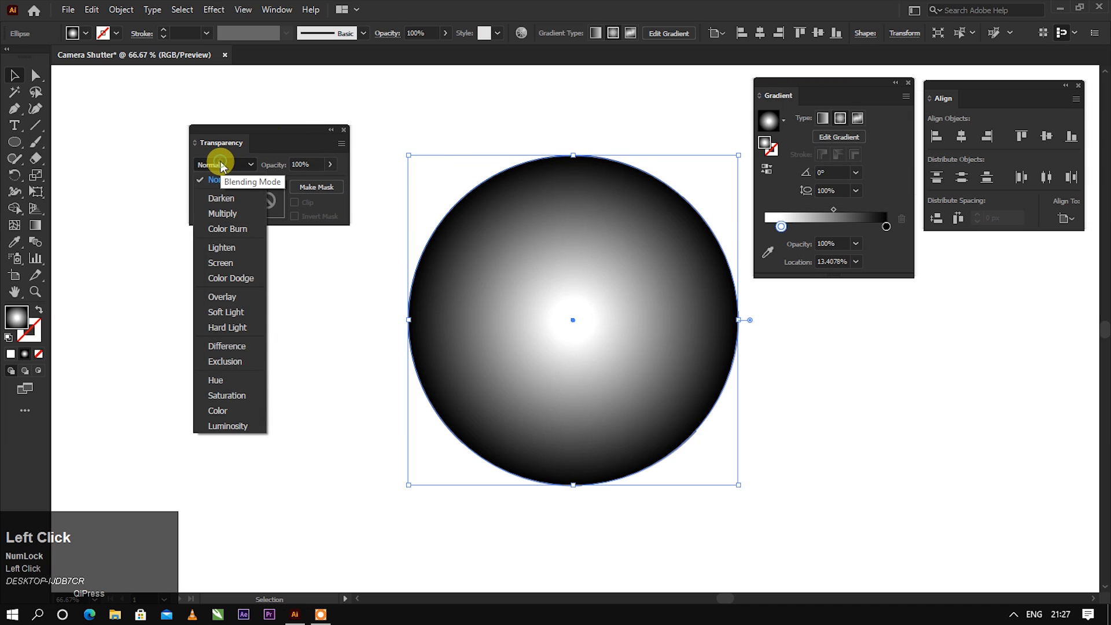
pyautogui.click(223, 214)
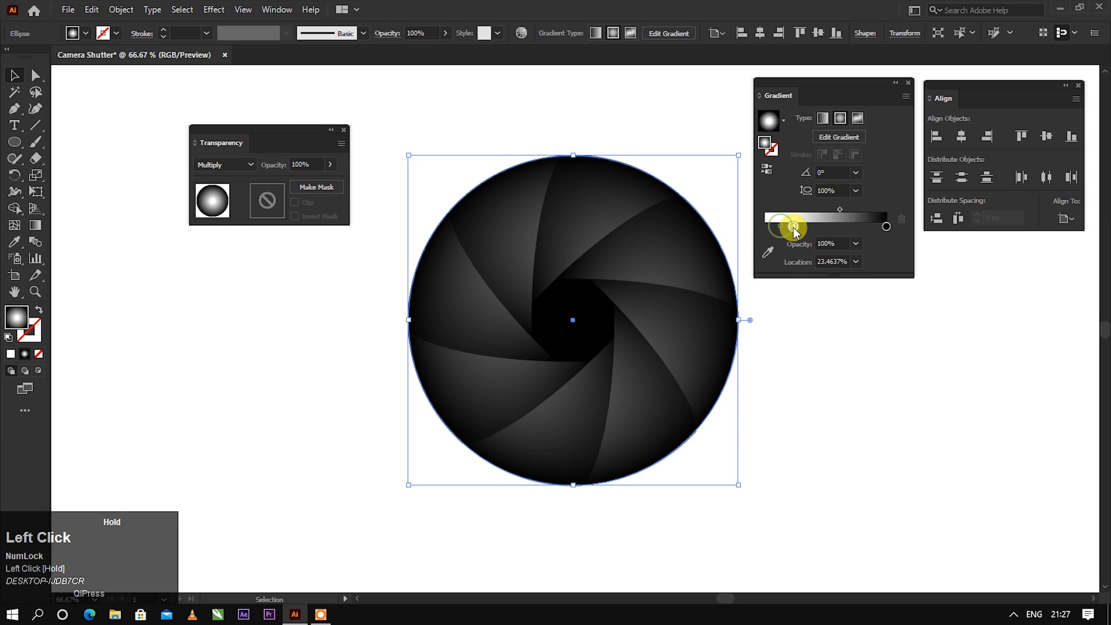
# - Shift the radial gradient's white stop to about 23% and its midpoint to about 59% to lighten the blades
pyautogui.moveTo(841, 210); pyautogui.dragTo(849, 210)
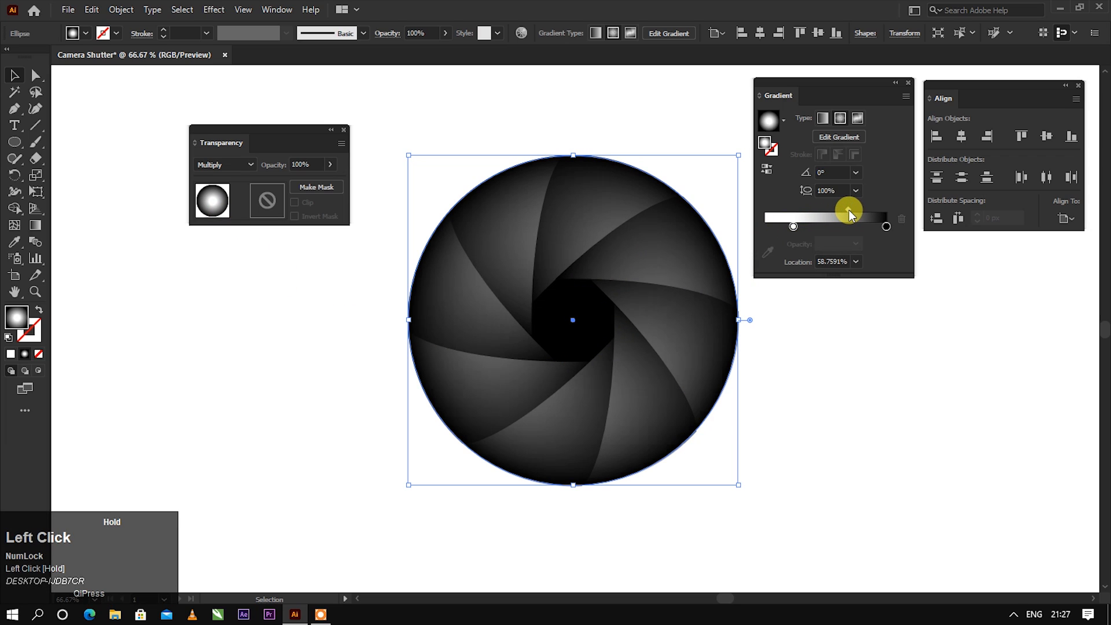
pyautogui.click(675, 124)
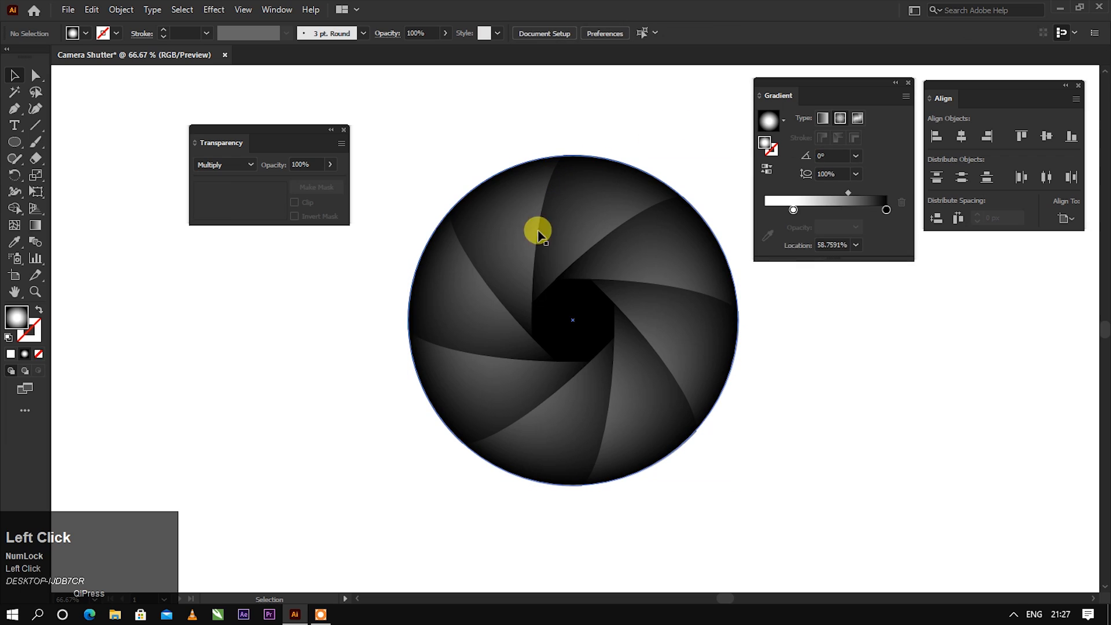
pyautogui.moveTo(281, 132); pyautogui.dragTo(908, 294)
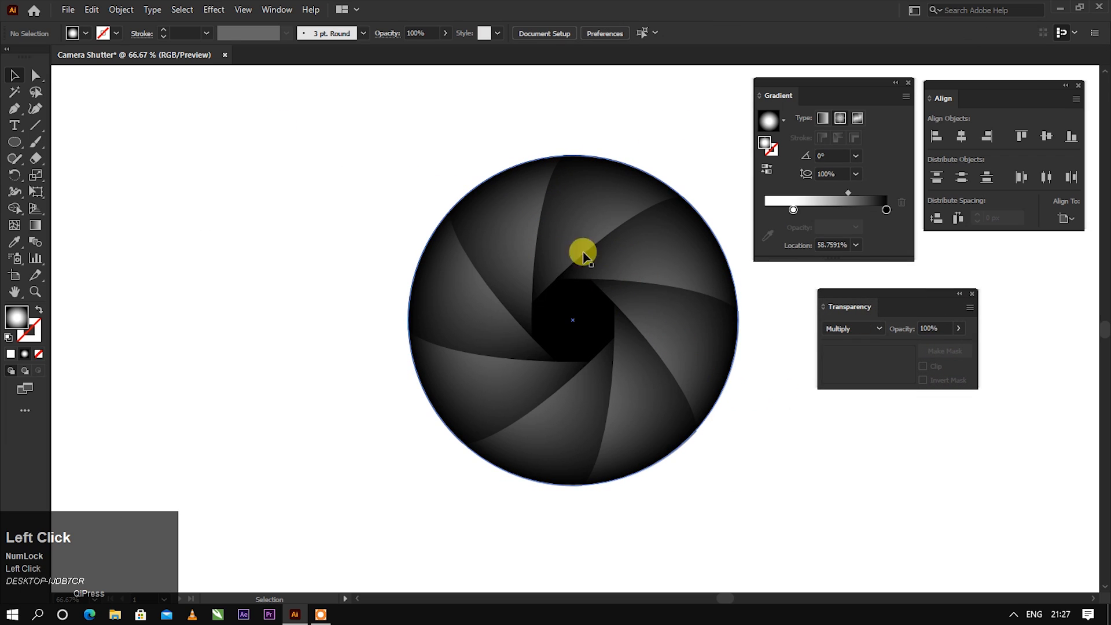
# - Draw a 546 px circle with no fill and a 1 pt black stroke from the shutter's center, and center-align it
pyautogui.moveTo(15, 142); pyautogui.dragTo(79, 174)
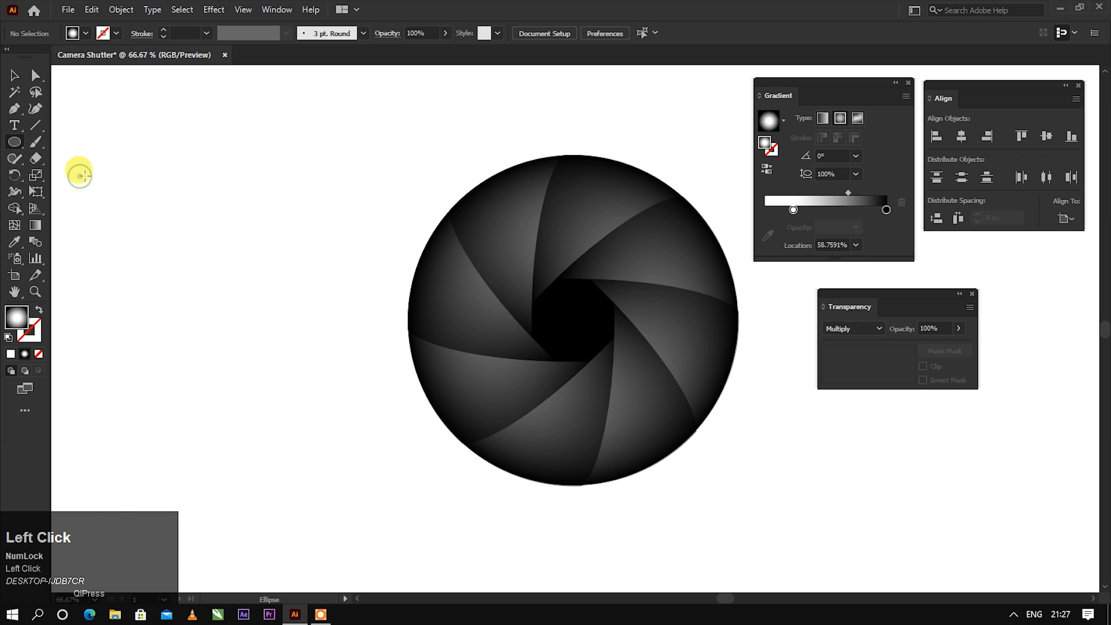
pyautogui.click(85, 33)
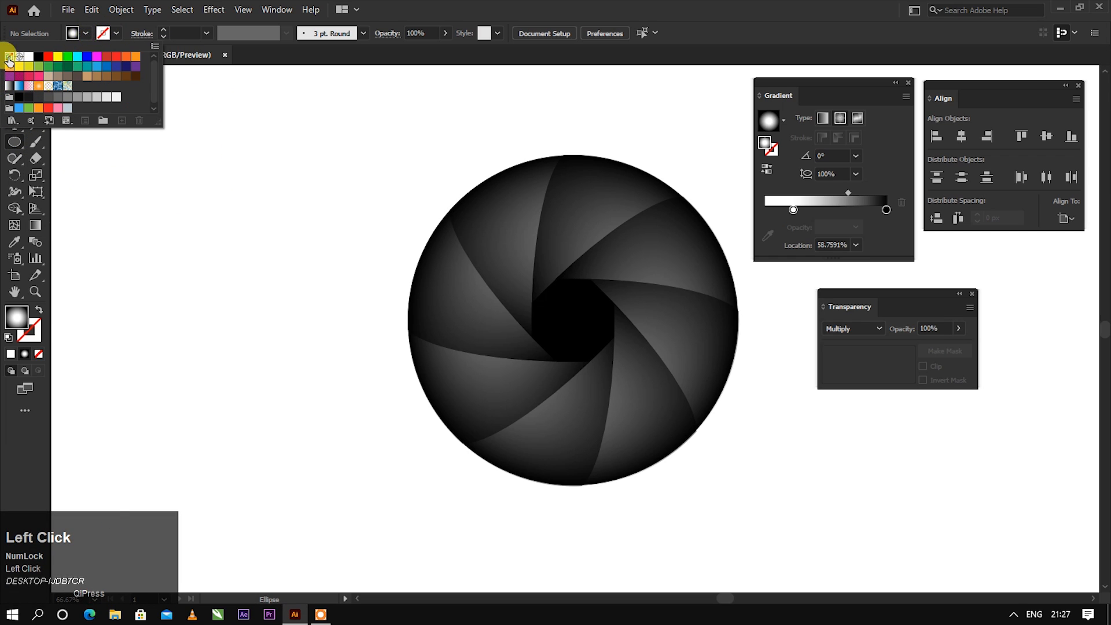
pyautogui.click(9, 57)
pyautogui.click(118, 34)
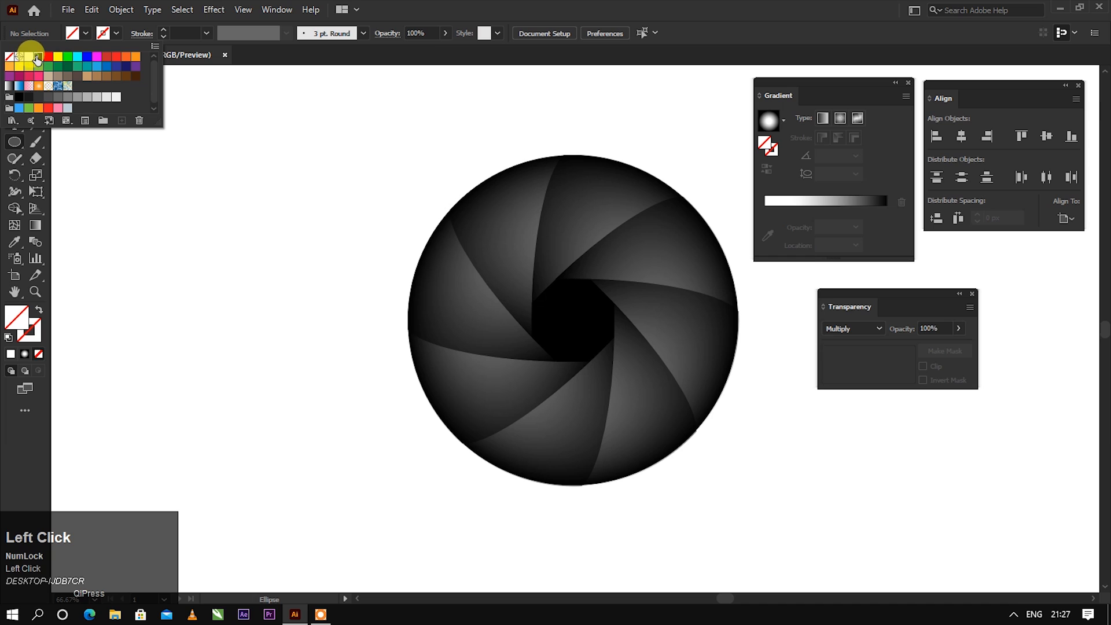
pyautogui.click(37, 59)
pyautogui.click(117, 33)
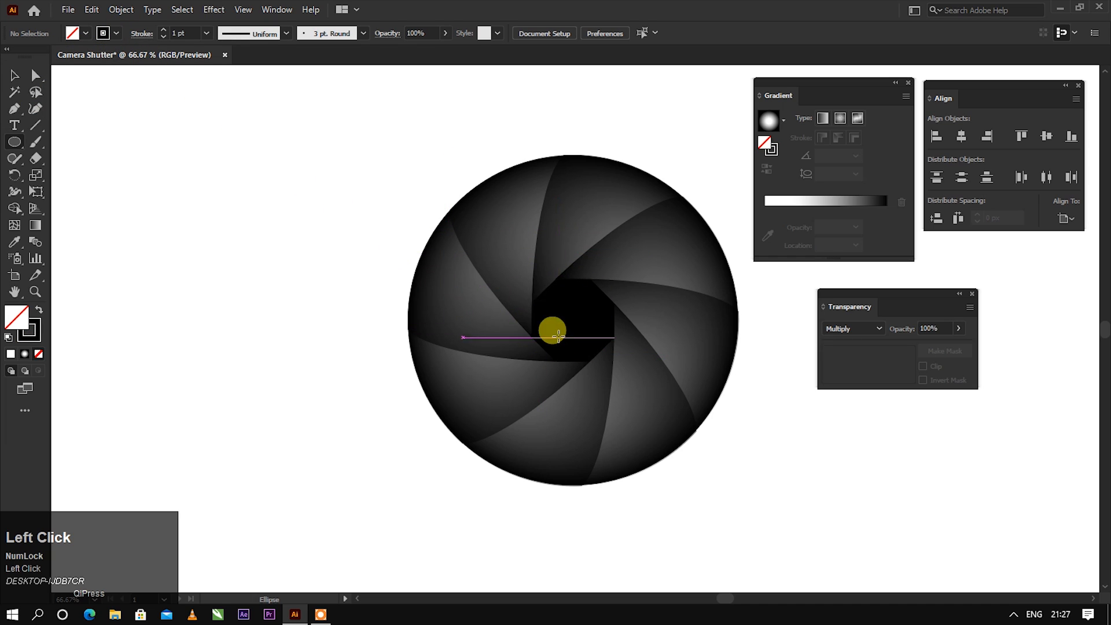
pyautogui.moveTo(573, 320)
pyautogui.mouseDown()
pyautogui.moveTo(699, 163)
pyautogui.moveTo(732, 162)
pyautogui.mouseUp()
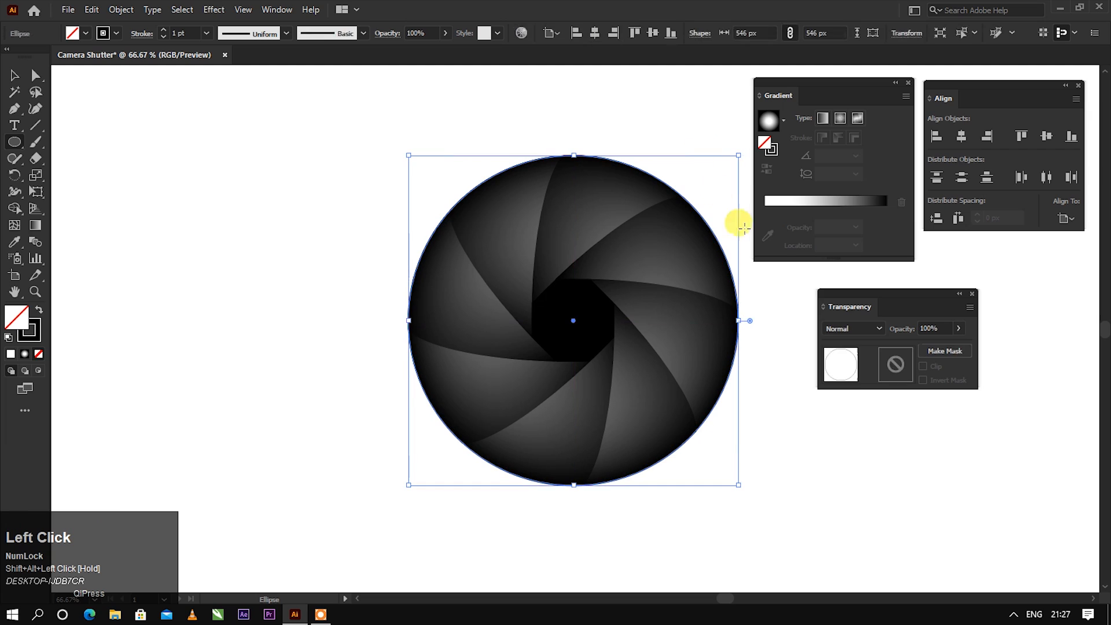
pyautogui.click(963, 136)
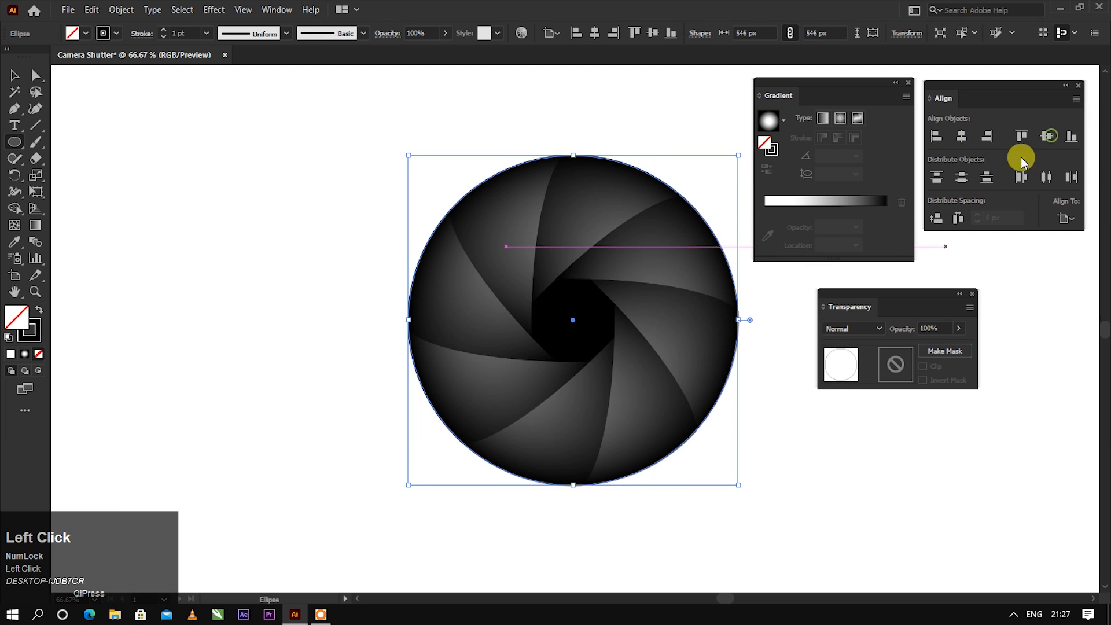
# - Set the stroke weight of the unfilled circle around the shutter to 60 pt
pyautogui.scroll(7, 474, 180)
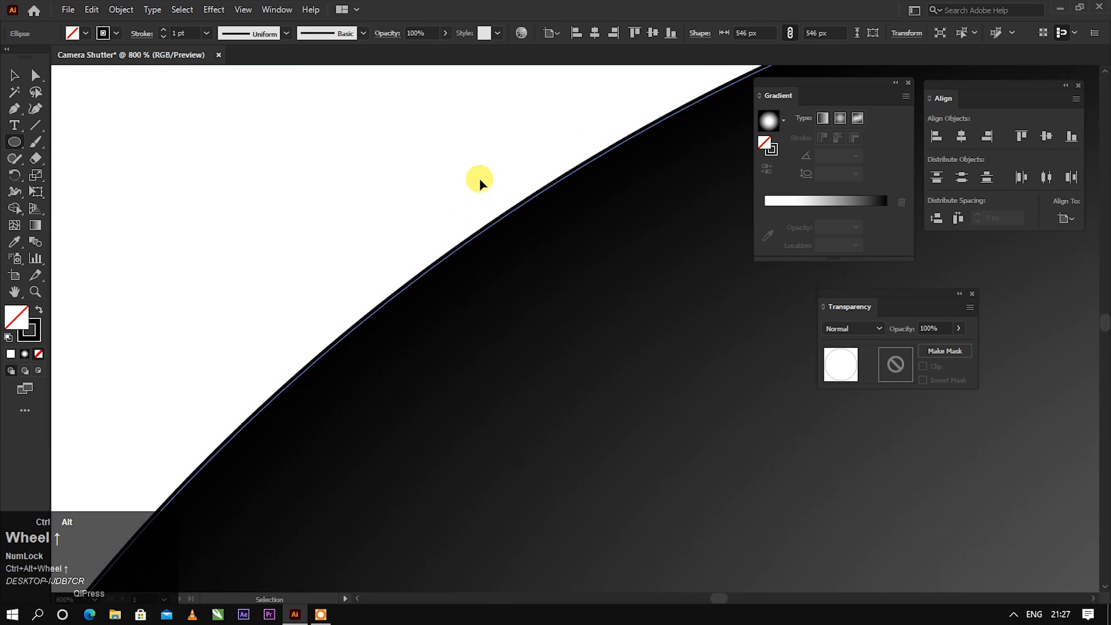
pyautogui.click(137, 34)
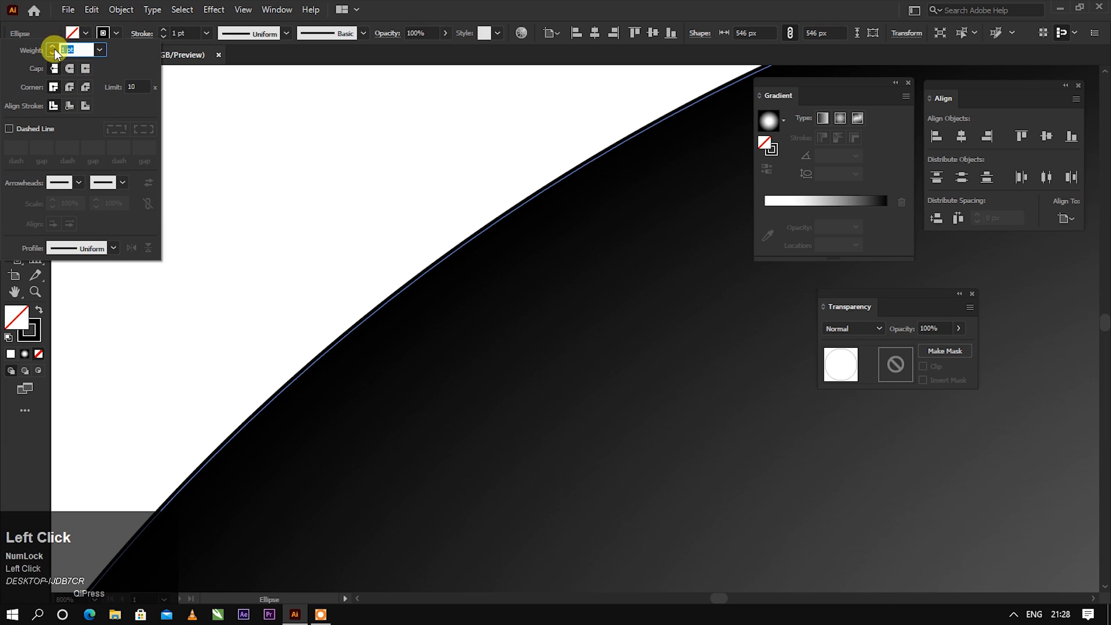
pyautogui.moveTo(54, 48); pyautogui.dragTo(54, 51)
pyautogui.click(67, 69)
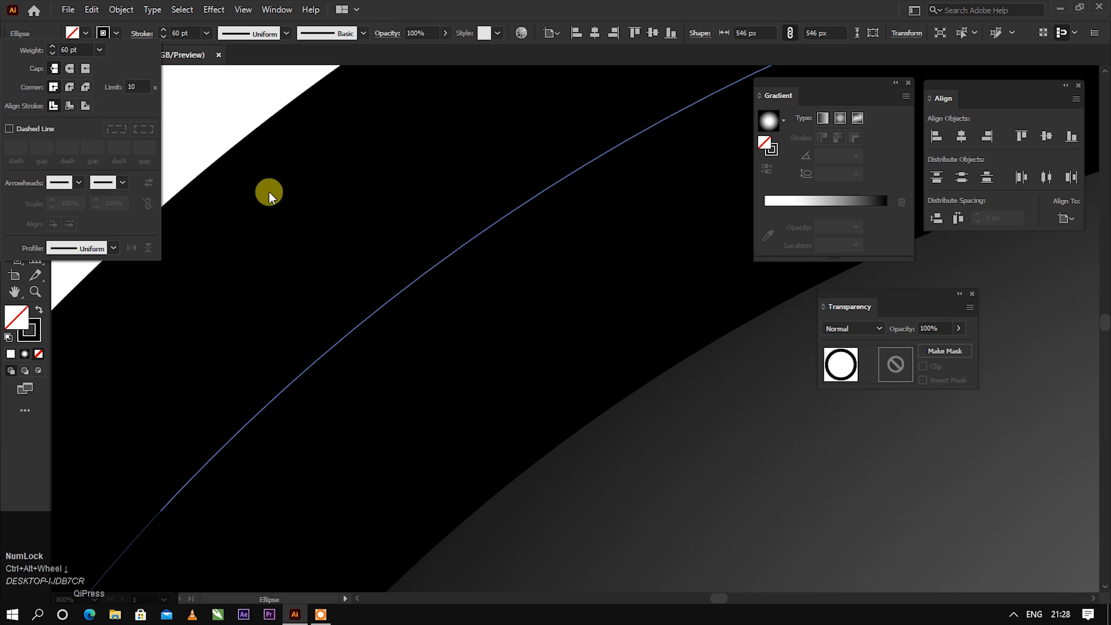
pyautogui.click(200, 118)
pyautogui.scroll(-2, 335, 179)
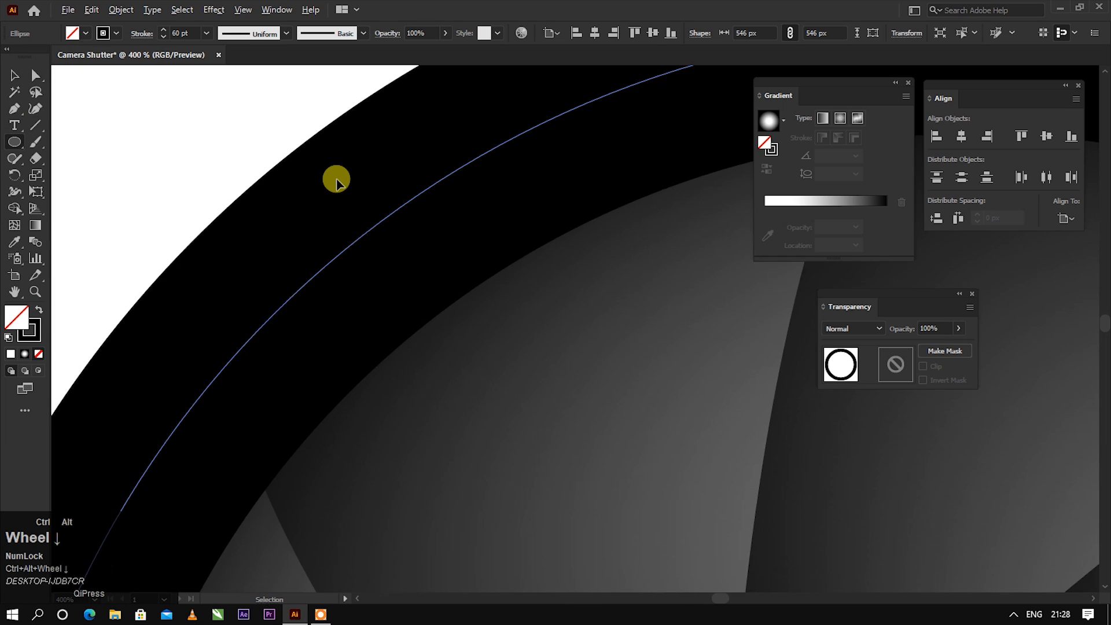
pyautogui.scroll(1, 337, 184)
pyautogui.scroll(-4, 336, 184)
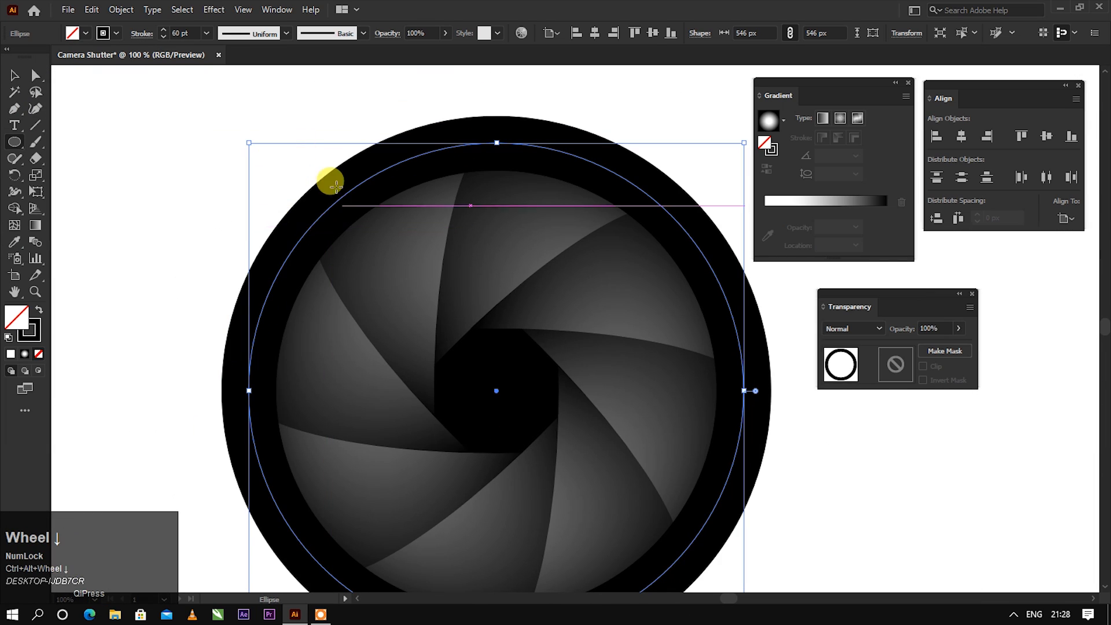
# - Align the 60 pt stroke to the outside of the circle's path and deselect it
pyautogui.click(142, 33)
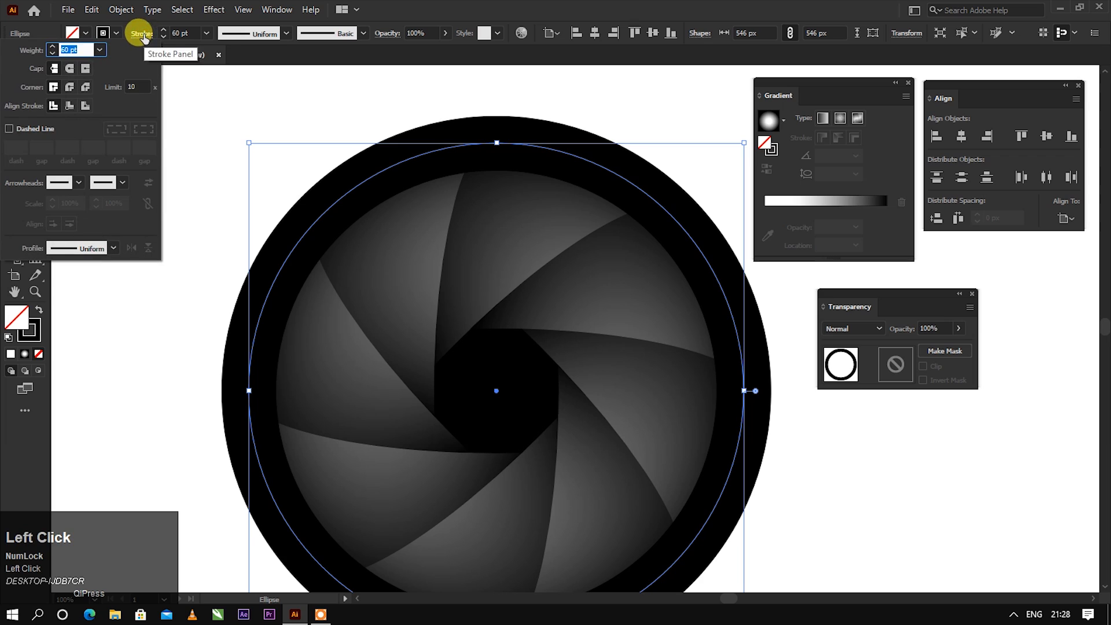
pyautogui.click(69, 106)
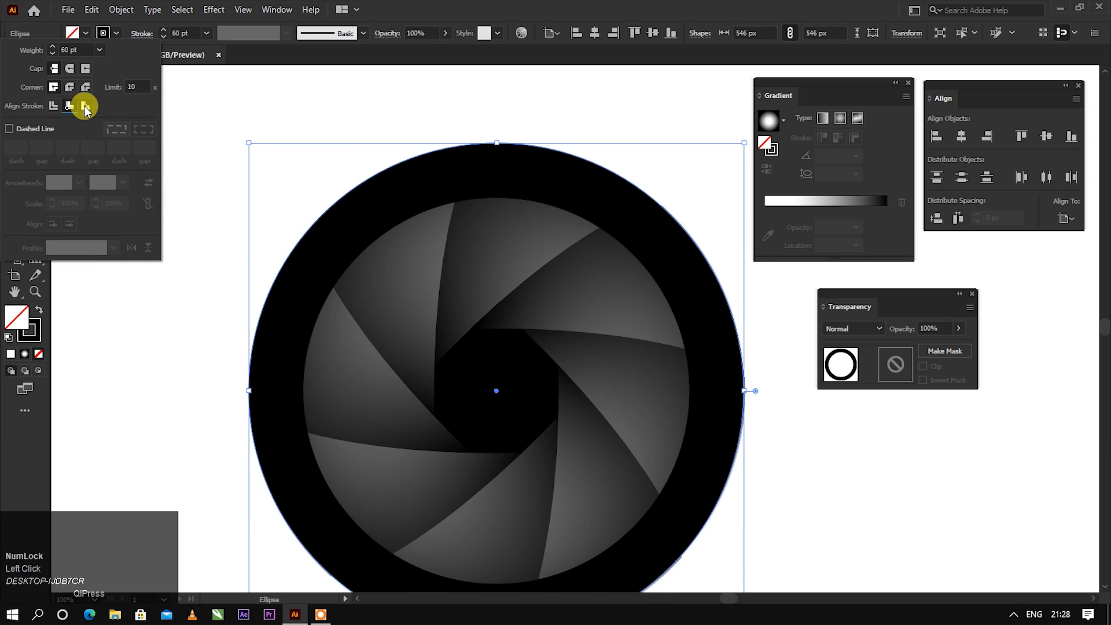
pyautogui.click(86, 106)
pyautogui.click(118, 27)
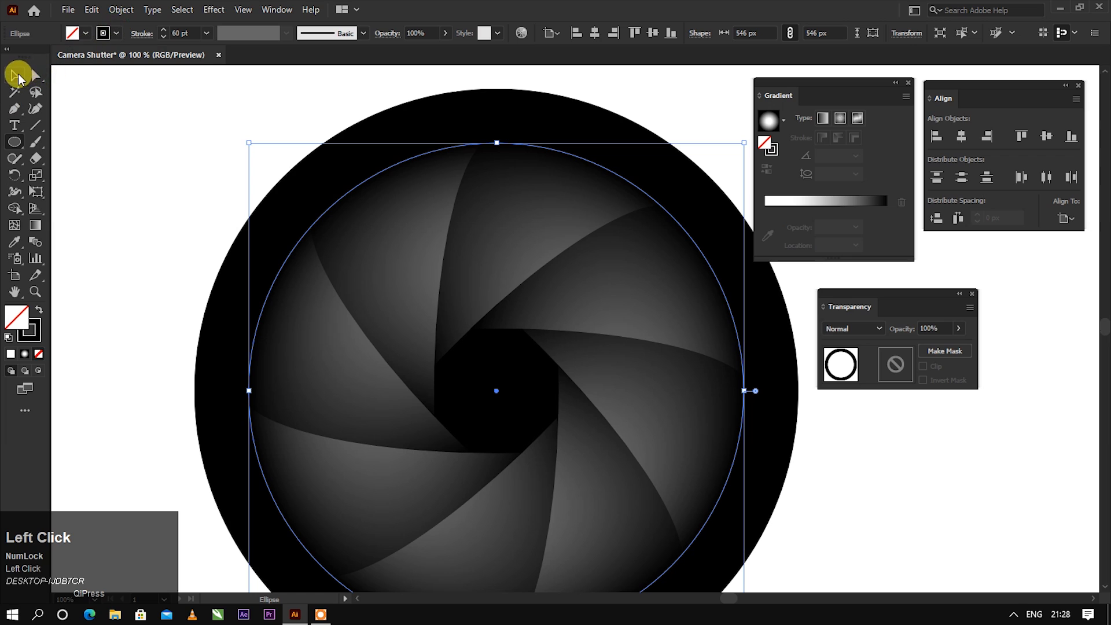
pyautogui.click(161, 141)
pyautogui.keyDown('ctrl'); pyautogui.keyDown('alt'); pyautogui.scroll(-1, 315, 172); pyautogui.keyUp('alt'); pyautogui.keyUp('ctrl')
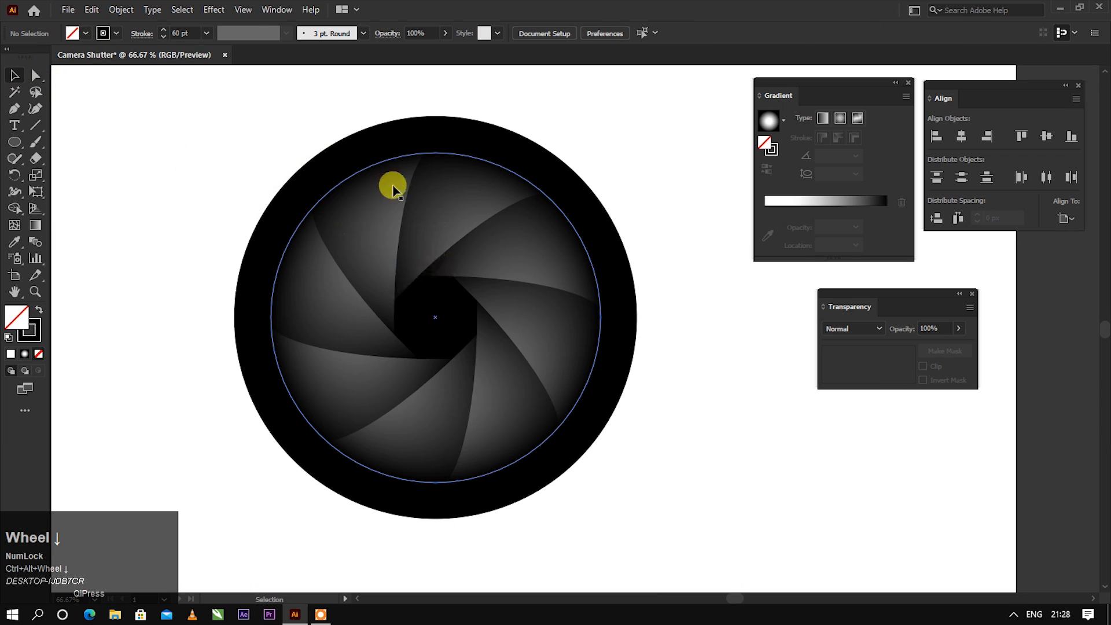
# - Expand the appearance of the thick outer ring so its stroke becomes a filled shape
pyautogui.click(343, 163)
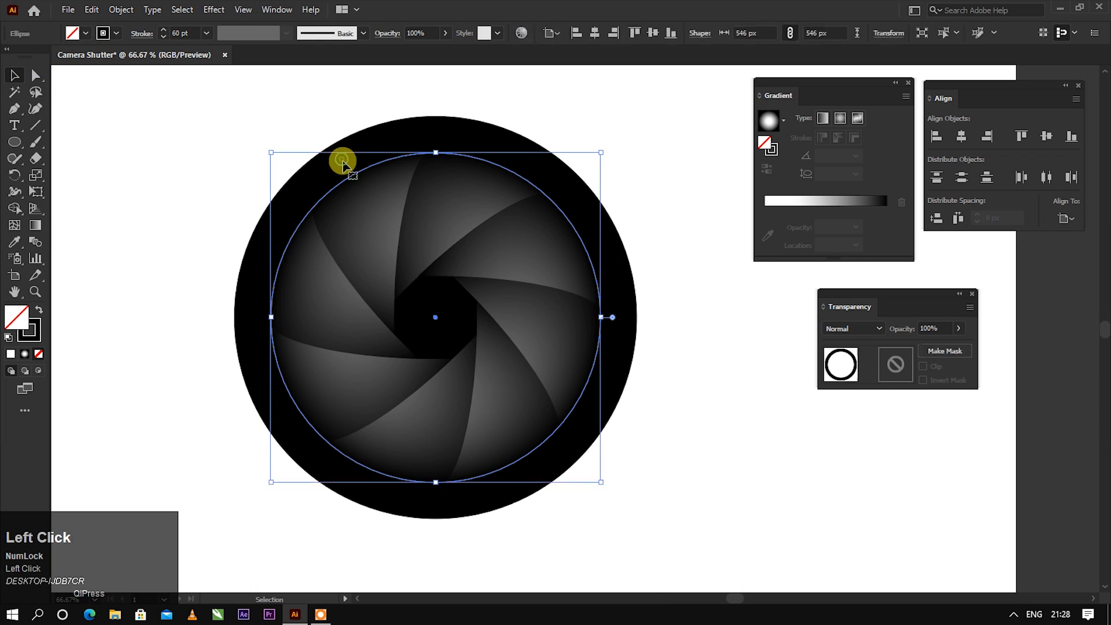
pyautogui.click(122, 10)
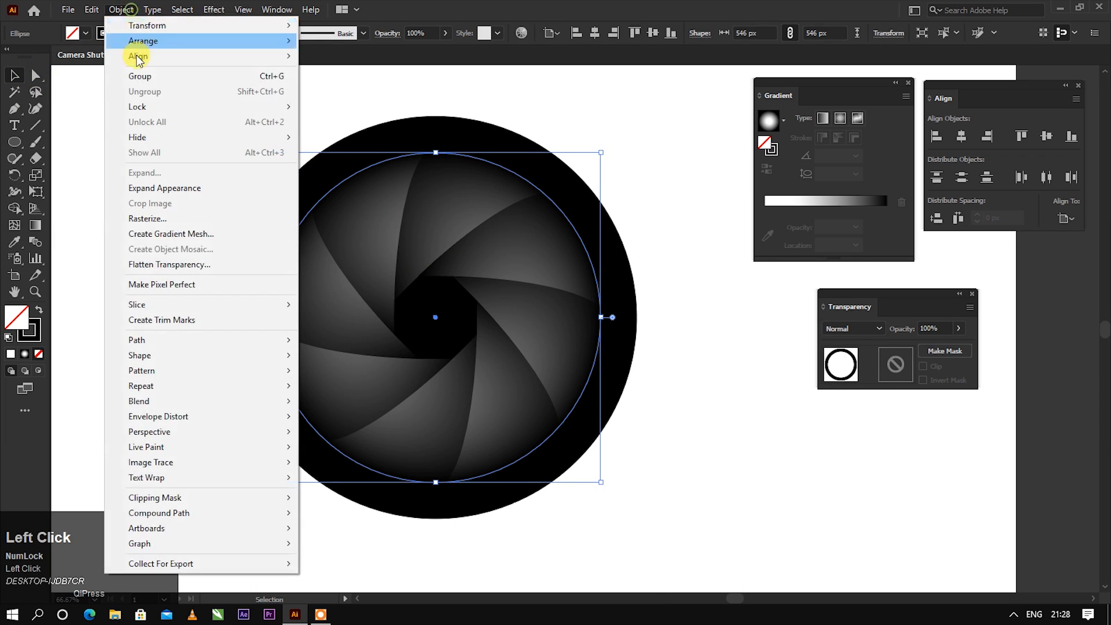
pyautogui.click(156, 191)
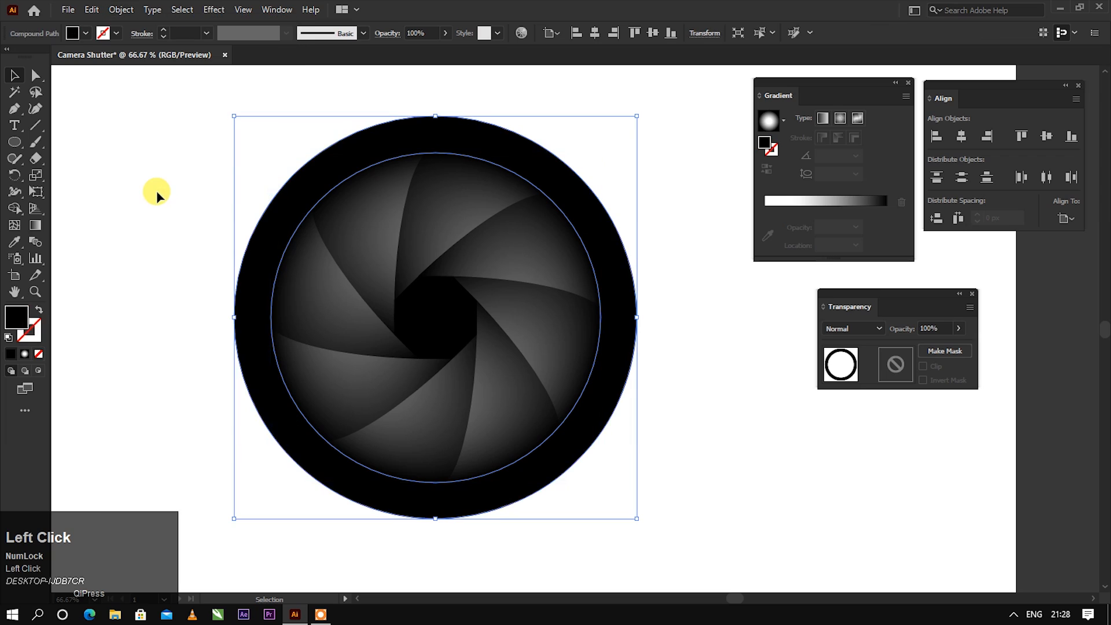
# - Fill the outer ring with the White, Black linear gradient and change its white stop to a medium gray swatch
pyautogui.click(784, 121)
pyautogui.scroll(1, 720, 187)
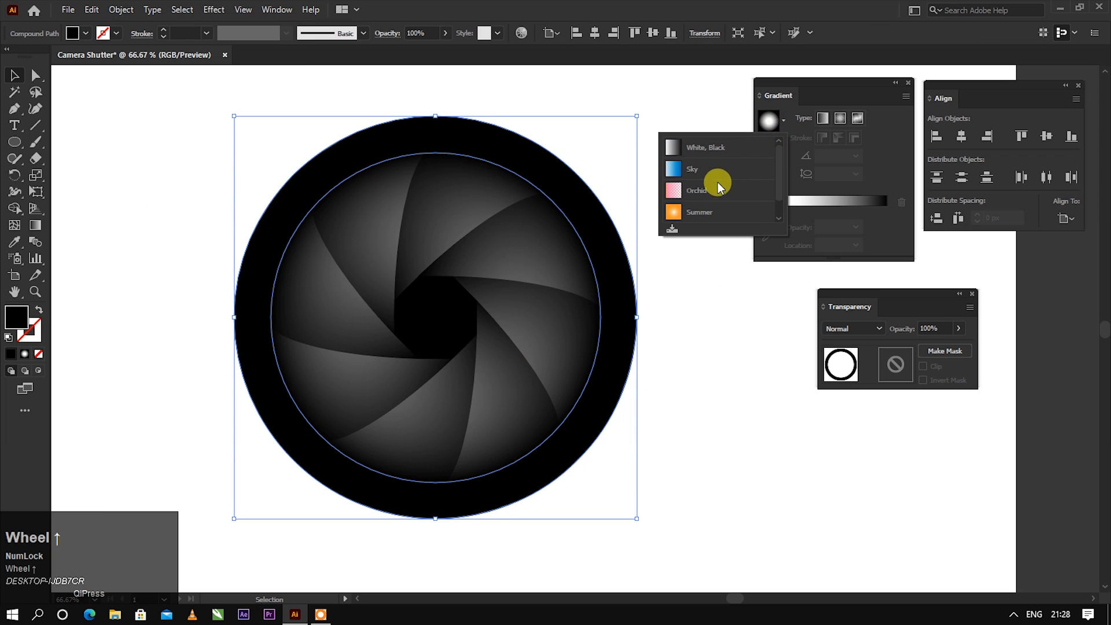
pyautogui.click(714, 152)
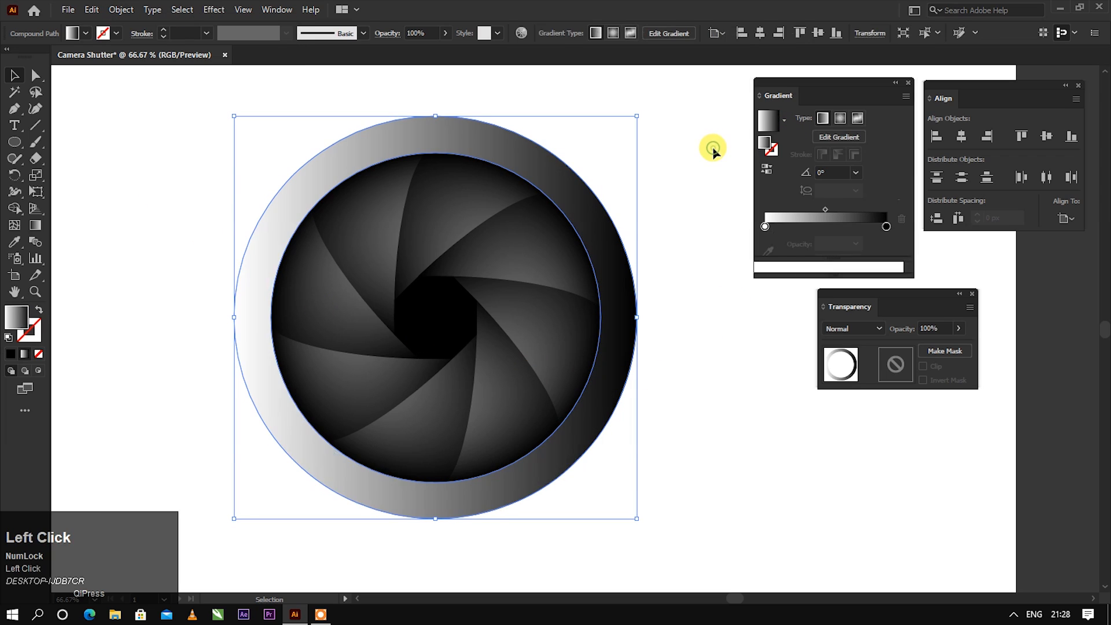
pyautogui.doubleClick(765, 226)
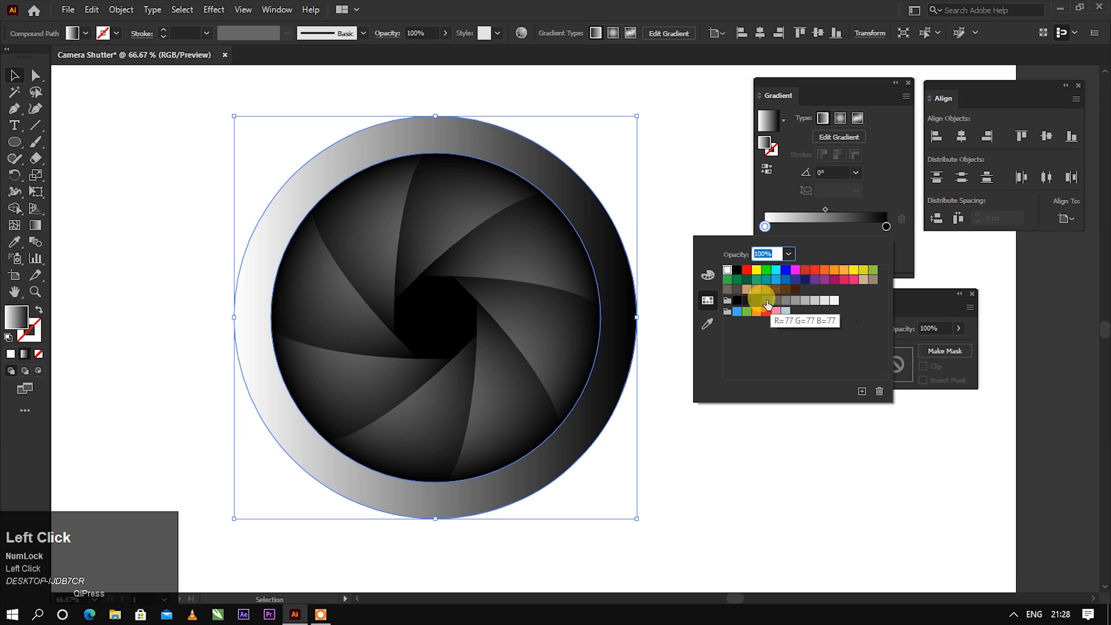
pyautogui.click(767, 301)
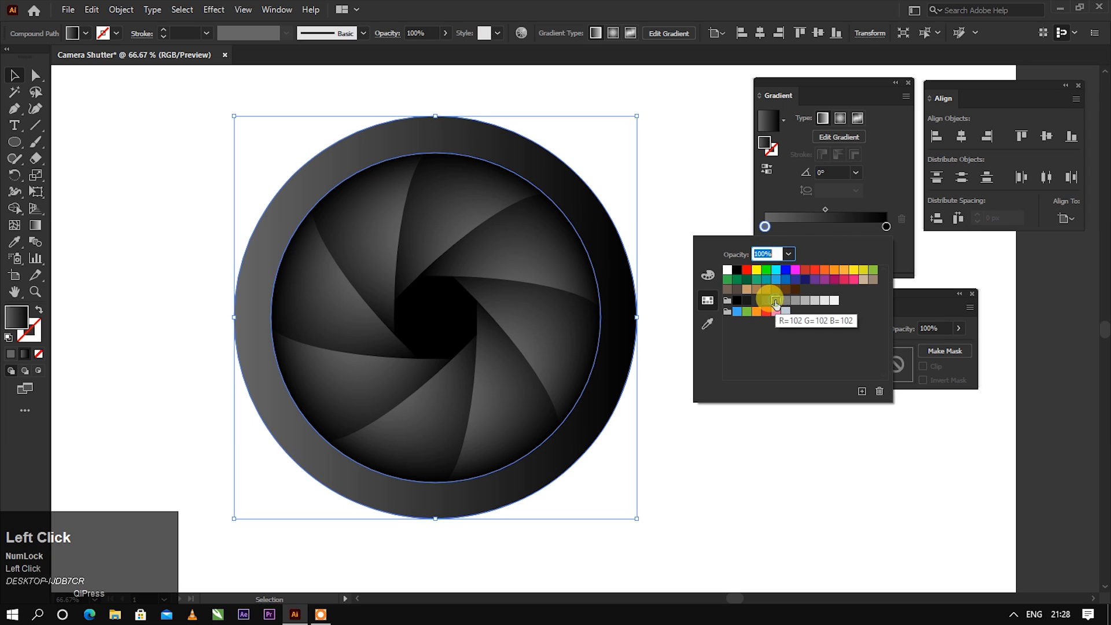
pyautogui.click(786, 302)
pyautogui.click(699, 198)
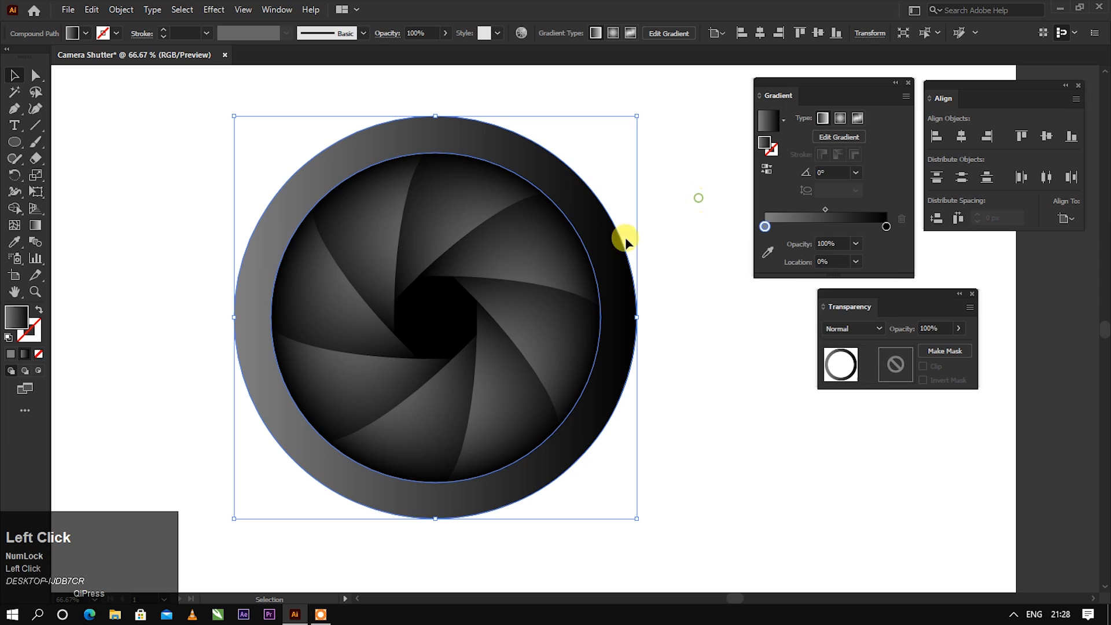
# - Redirect the ring's gradient diagonally from upper left to lower right, at an angle of about -45.5°, and deselect it
pyautogui.click(37, 233)
pyautogui.moveTo(277, 171); pyautogui.dragTo(583, 481)
pyautogui.click(12, 77)
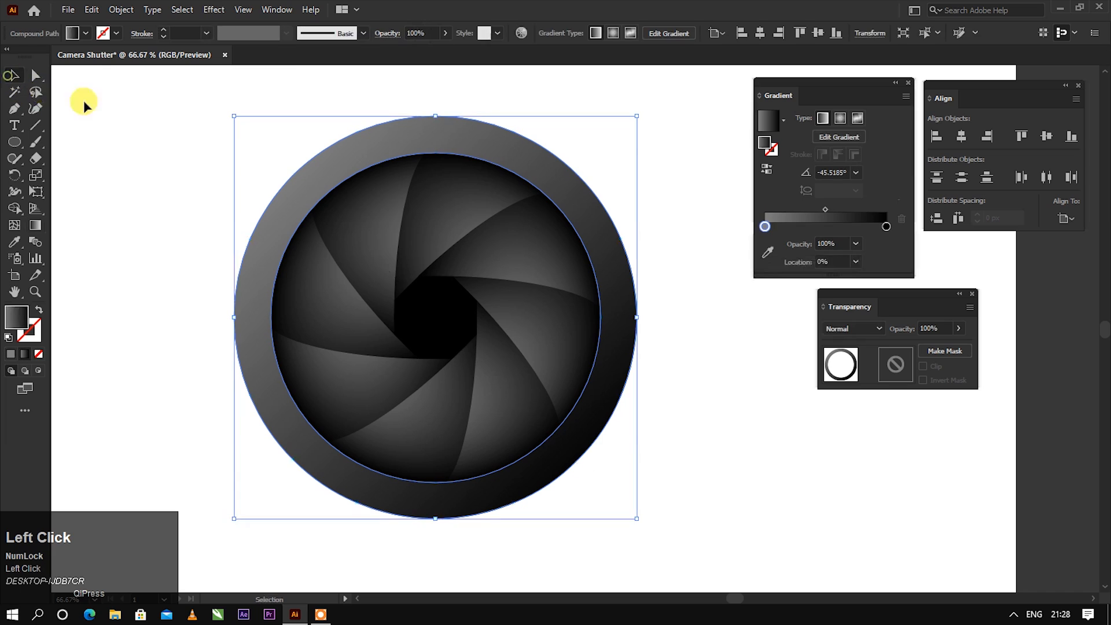
pyautogui.click(132, 110)
# - Paste a copy of the gradient outer ring in front and move it out to the left of the shutter
pyautogui.click(310, 191)
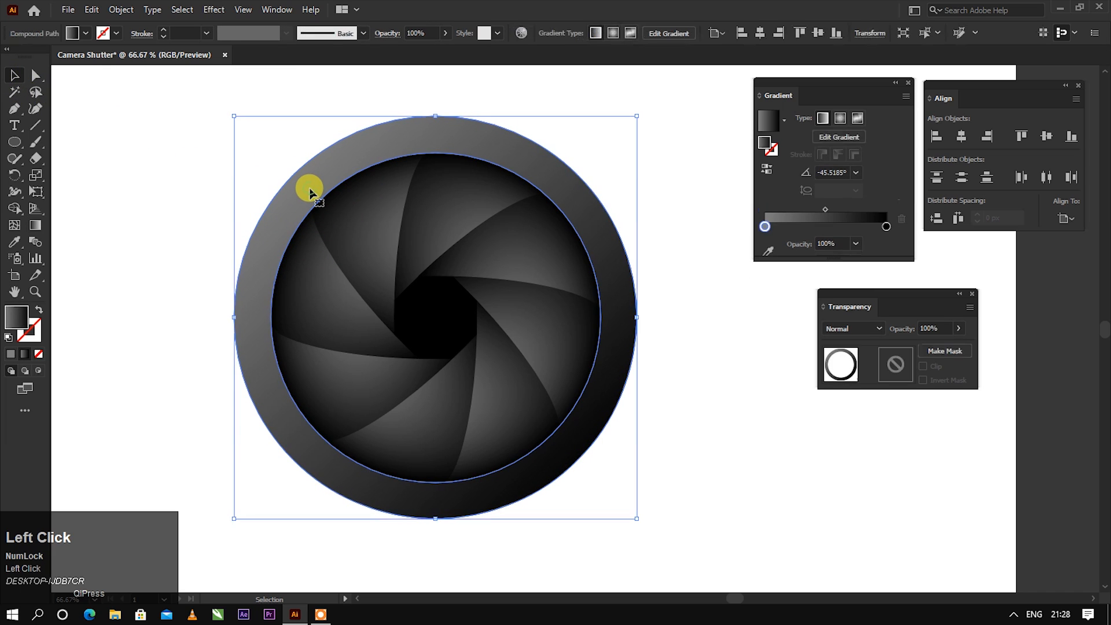
pyautogui.click(91, 9)
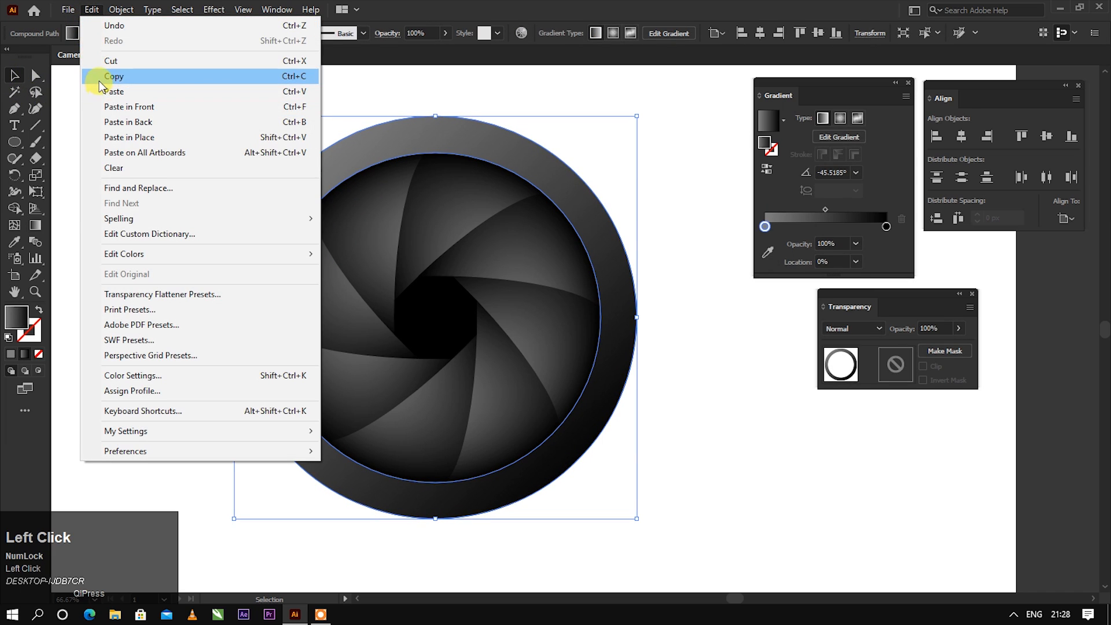
pyautogui.click(95, 76)
pyautogui.click(91, 9)
pyautogui.click(116, 106)
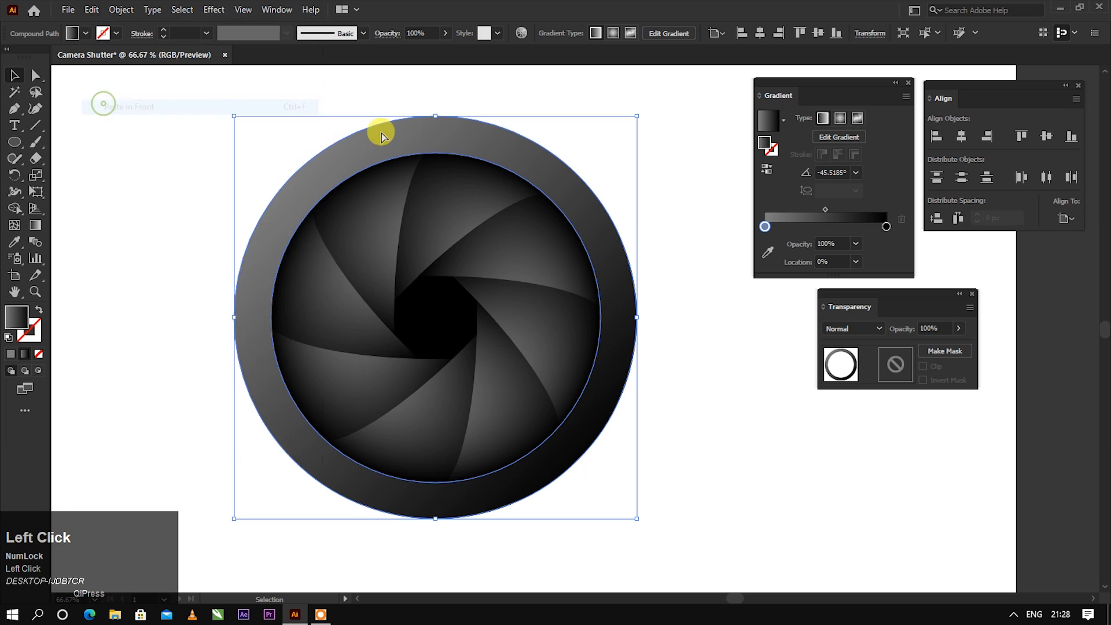
pyautogui.scroll(-1, 536, 150)
pyautogui.moveTo(526, 164); pyautogui.dragTo(226, 148)
pyautogui.press('space')
pyautogui.moveTo(309, 119); pyautogui.dragTo(398, 136)
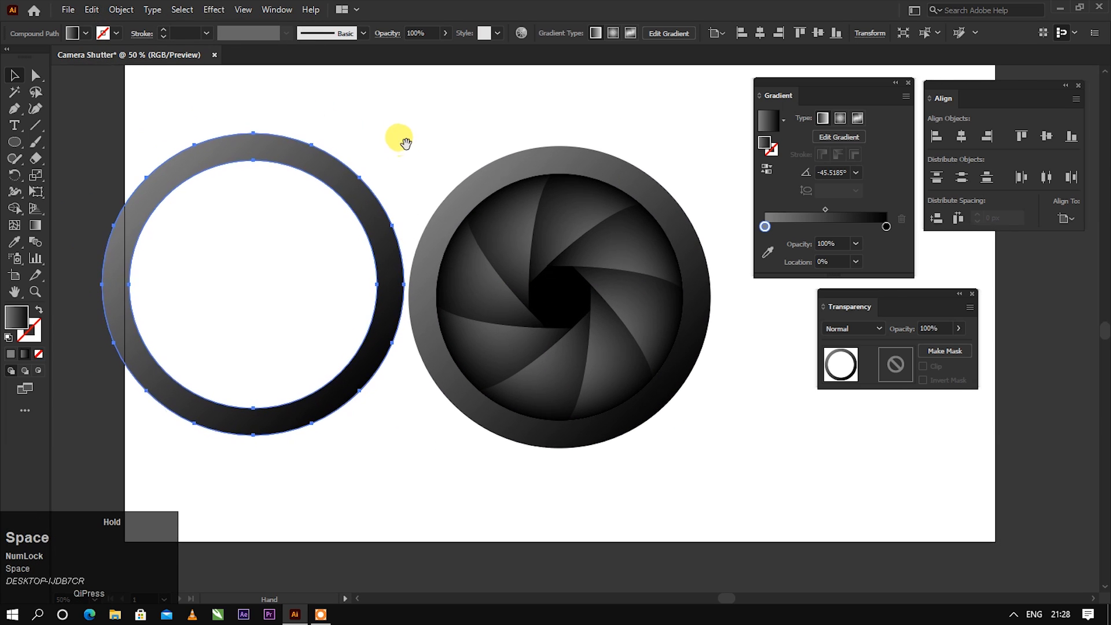
# - Remove the copied ring's fill and give it a black stroke
pyautogui.click(87, 32)
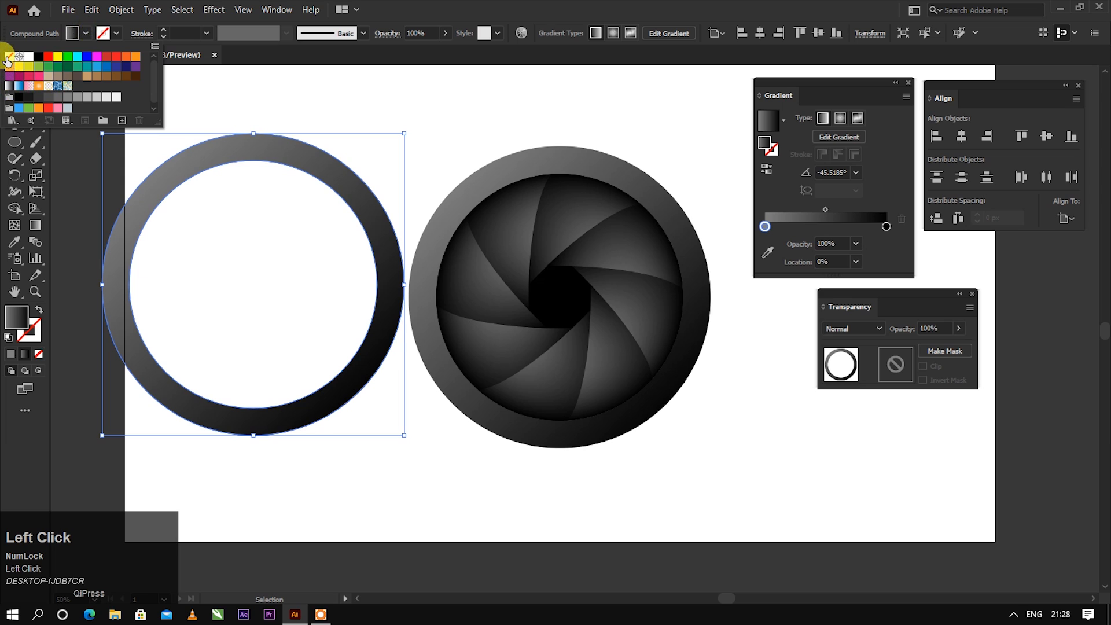
pyautogui.click(8, 51)
pyautogui.click(117, 33)
pyautogui.click(117, 32)
pyautogui.click(37, 56)
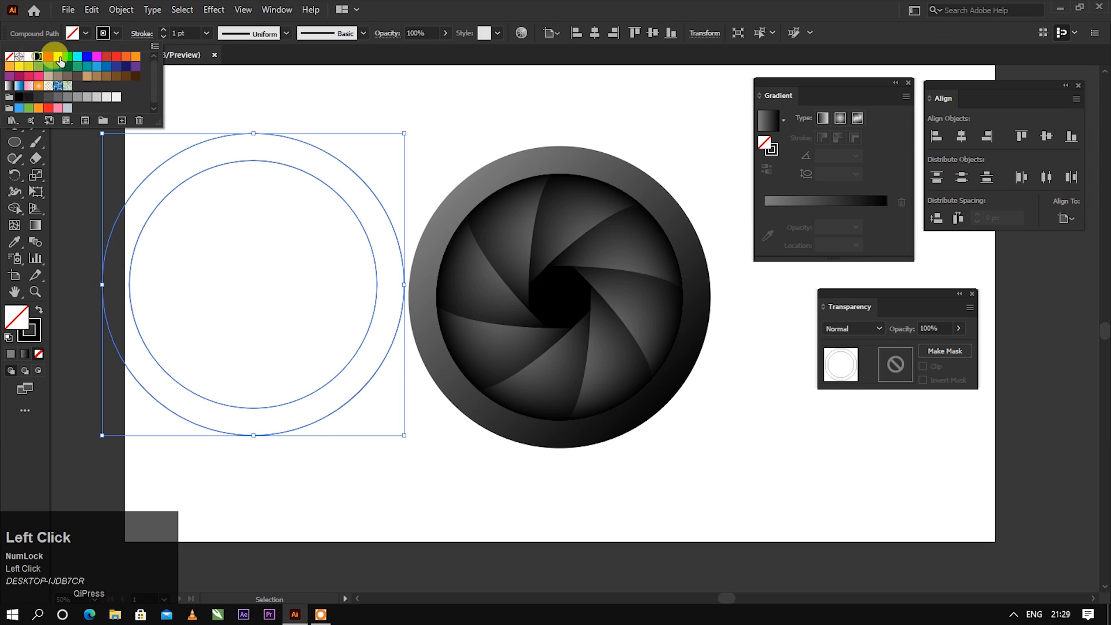
pyautogui.click(115, 34)
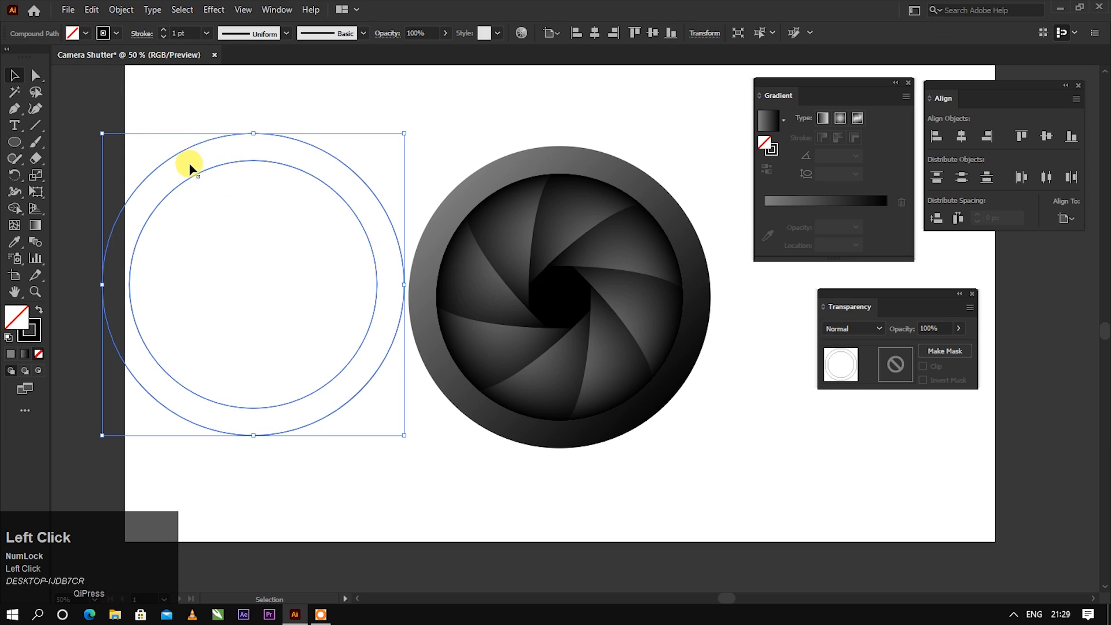
# - Release the copied ring's compound path into separate inner and outer circles and deselect them
pyautogui.rightClick(231, 155)
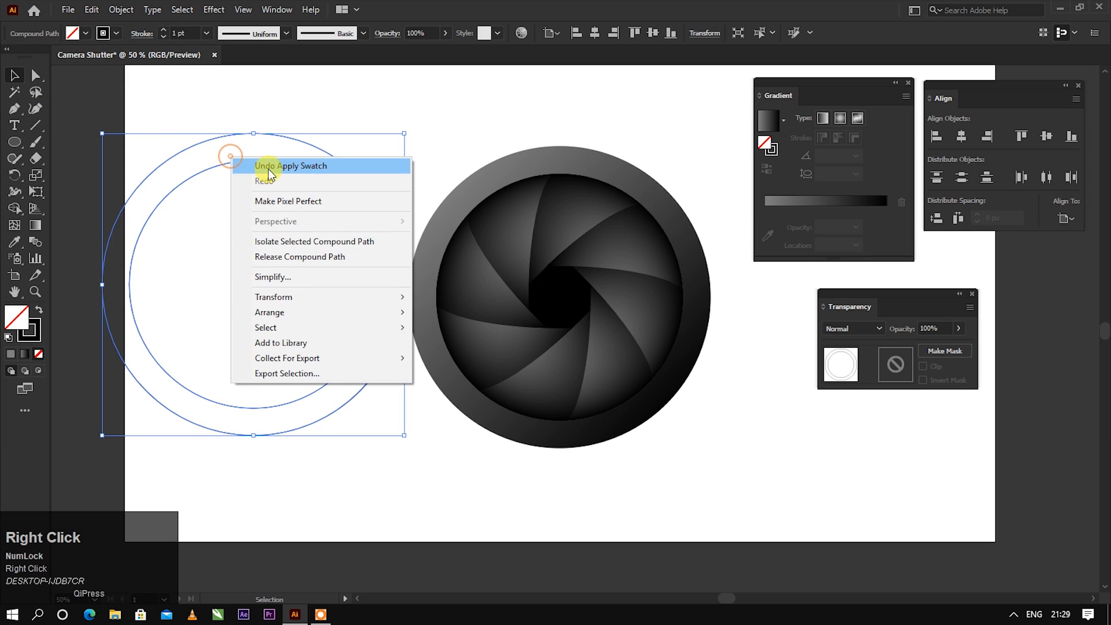
pyautogui.click(269, 258)
pyautogui.click(351, 108)
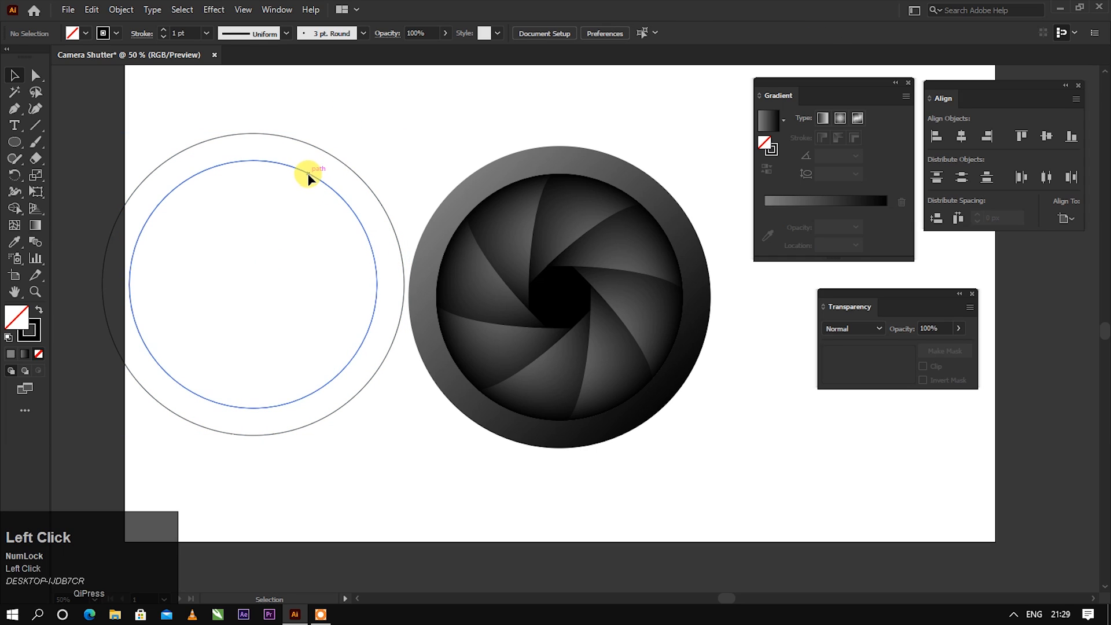
# - Give the released inner circle a white stroke and center it horizontally and vertically over the shutter
pyautogui.moveTo(309, 178); pyautogui.dragTo(505, 181)
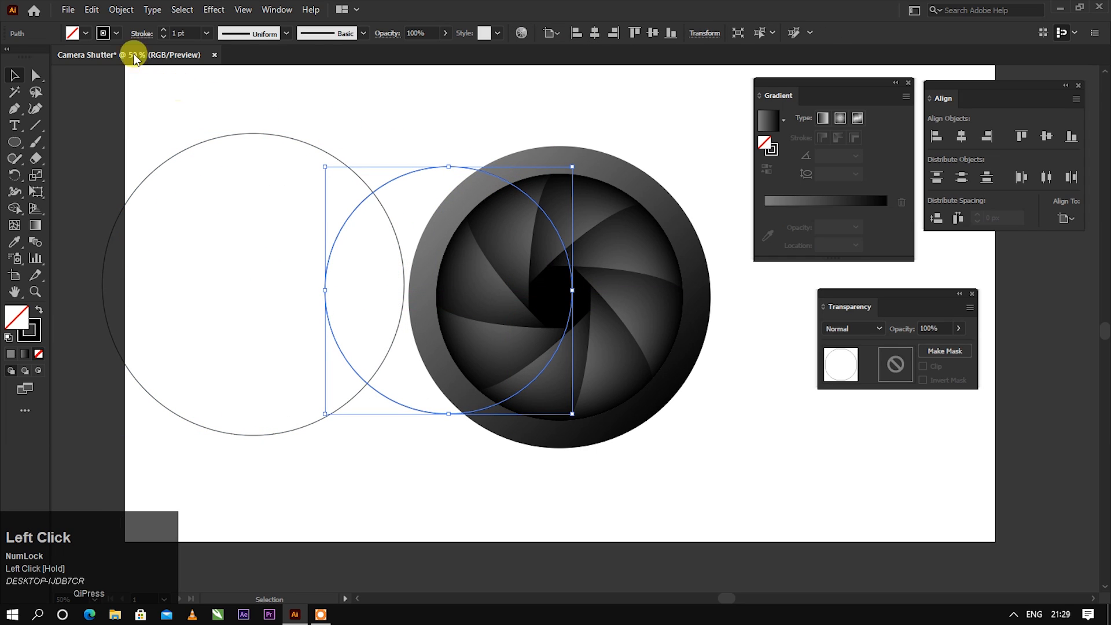
pyautogui.click(117, 34)
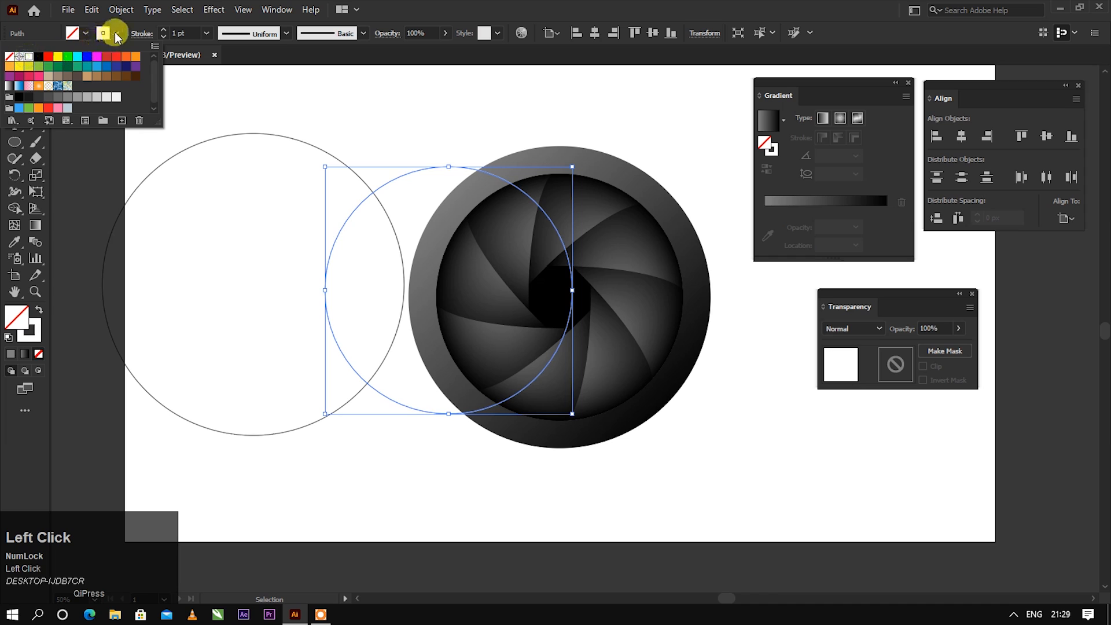
pyautogui.click(116, 33)
pyautogui.scroll(2, 565, 217)
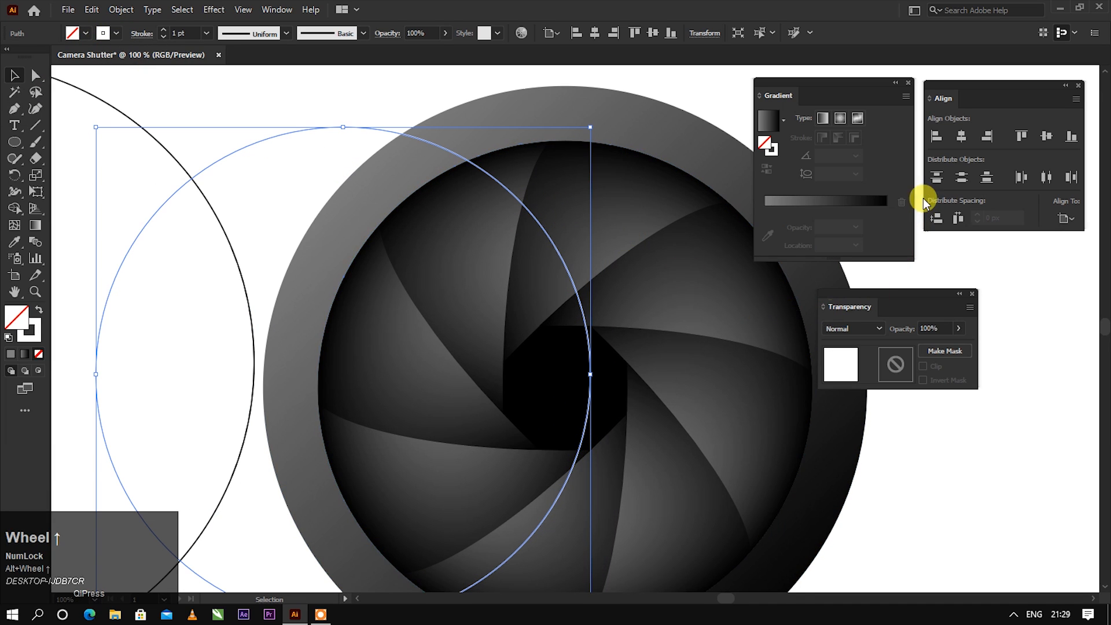
pyautogui.click(963, 137)
pyautogui.click(1047, 136)
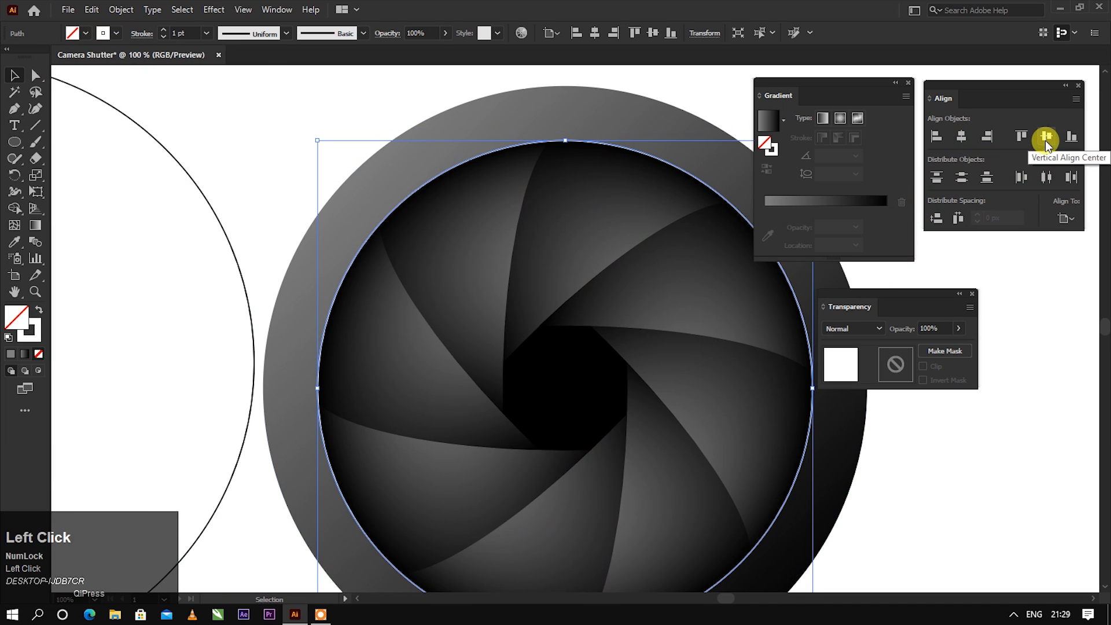
# - Apply the lens-shaped variable width profile to the white inner circle's stroke and deselect it
pyautogui.click(256, 34)
pyautogui.click(225, 81)
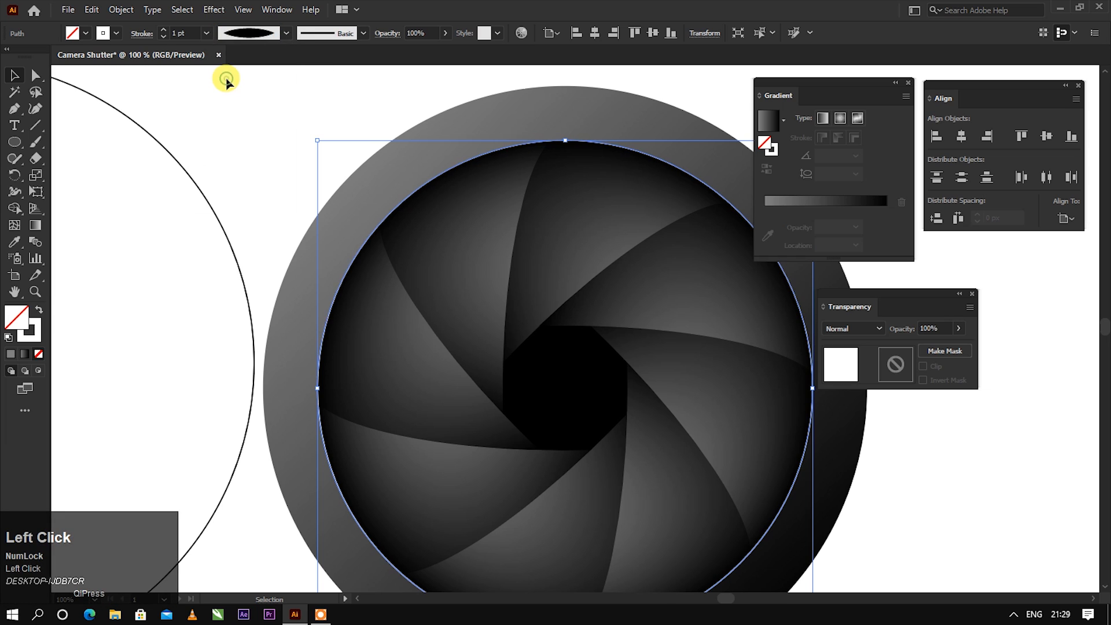
pyautogui.click(284, 126)
pyautogui.keyDown('ctrl'); pyautogui.keyDown('alt'); pyautogui.scroll(-2, 269, 123); pyautogui.keyUp('alt'); pyautogui.keyUp('ctrl')
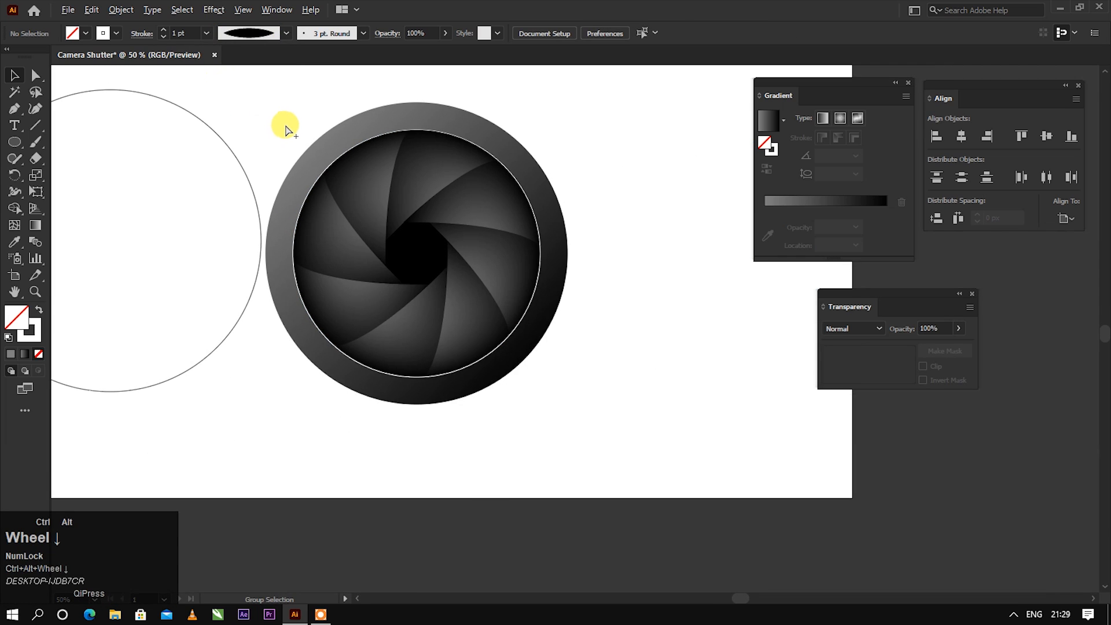
pyautogui.keyDown('ctrl'); pyautogui.keyDown('alt'); pyautogui.scroll(1, 284, 129); pyautogui.keyUp('alt'); pyautogui.keyUp('ctrl')
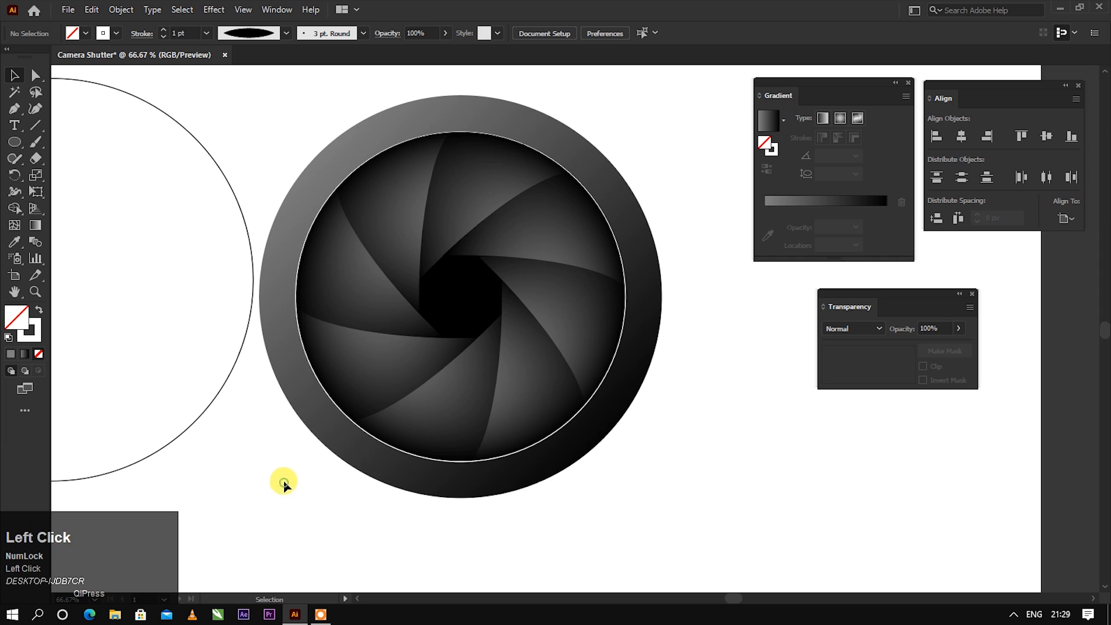
# - Center the released outer circle horizontally and vertically over the shutter's outer edge
pyautogui.click(233, 193)
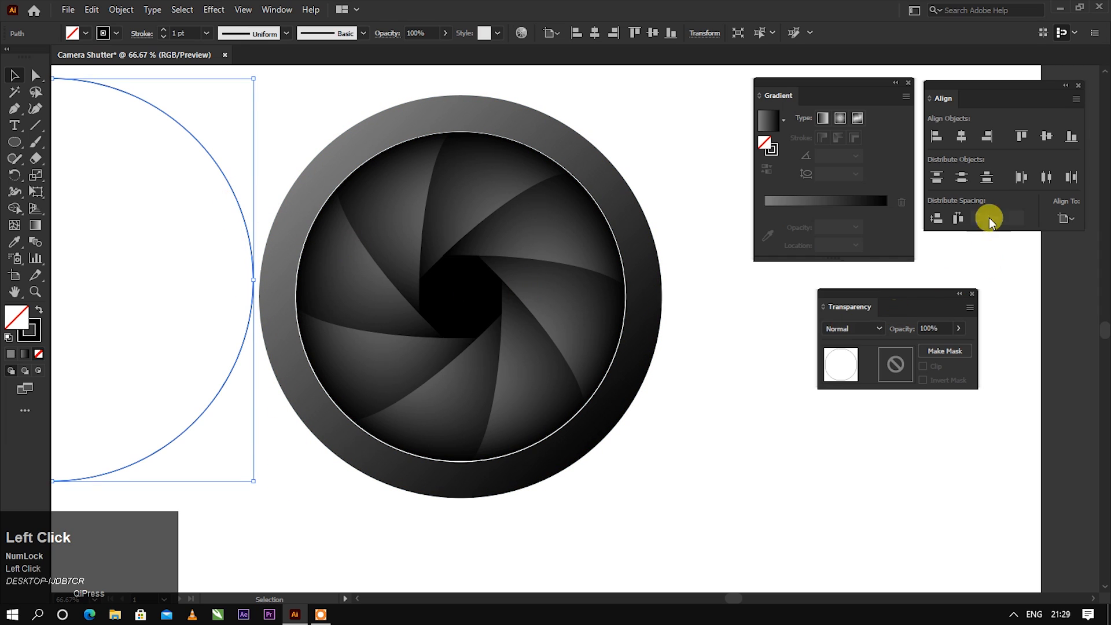
pyautogui.click(962, 136)
pyautogui.click(1048, 137)
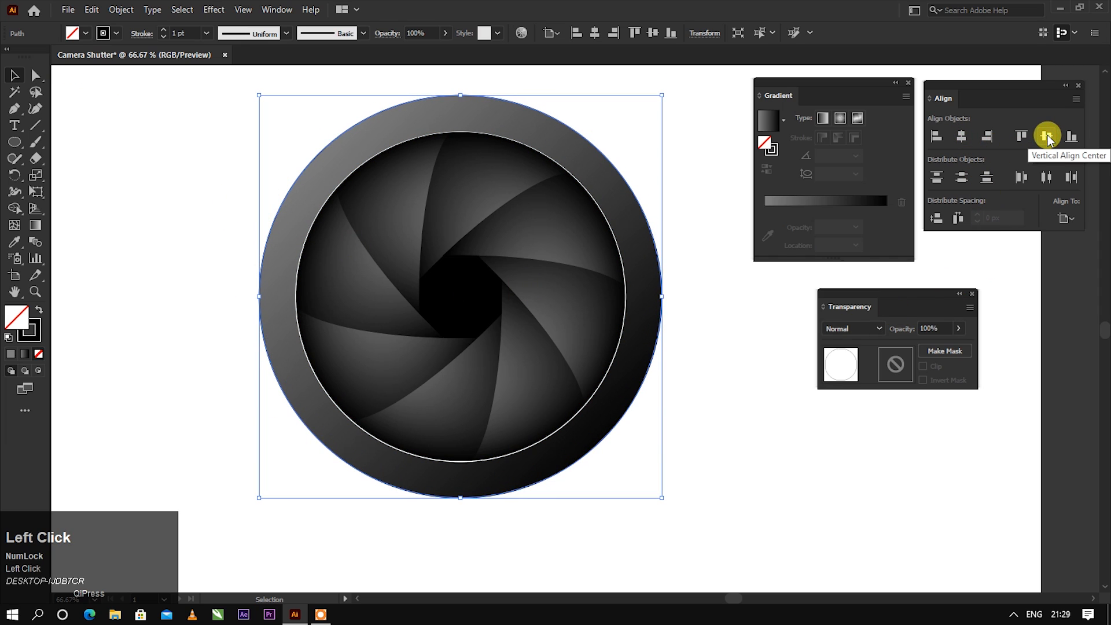
pyautogui.keyDown('ctrl'); pyautogui.keyDown('alt'); pyautogui.scroll(4, 285, 183); pyautogui.keyUp('alt'); pyautogui.keyUp('ctrl')
pyautogui.keyDown('ctrl'); pyautogui.keyDown('alt'); pyautogui.scroll(1, 285, 183); pyautogui.keyUp('alt'); pyautogui.keyUp('ctrl')
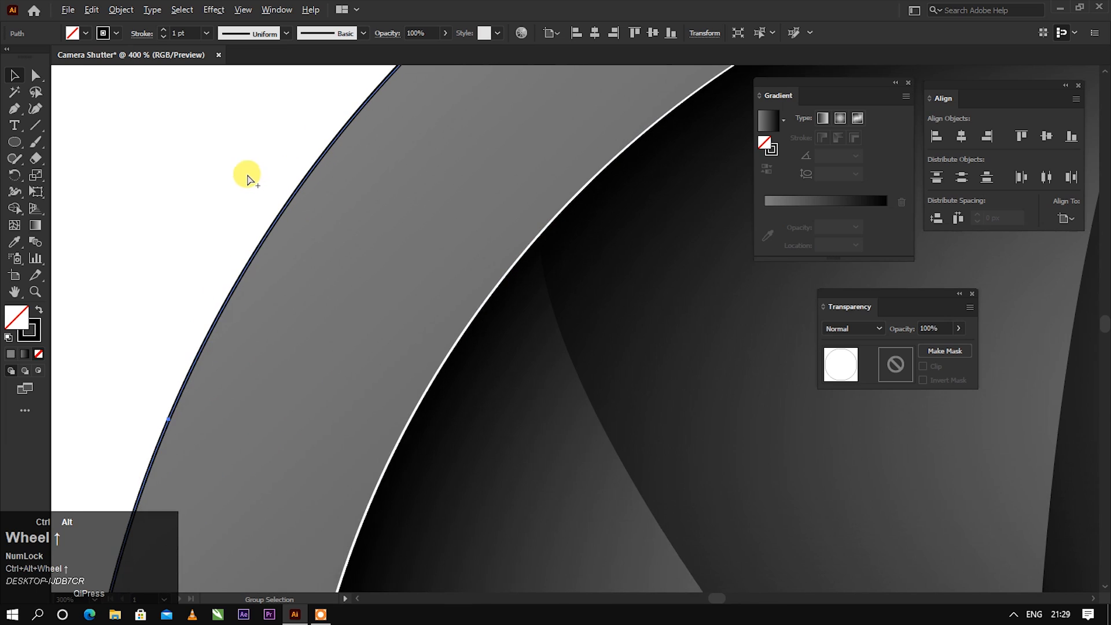
# - Set the outer circle's stroke weight to 20 pt and align the stroke to the inside
pyautogui.click(142, 34)
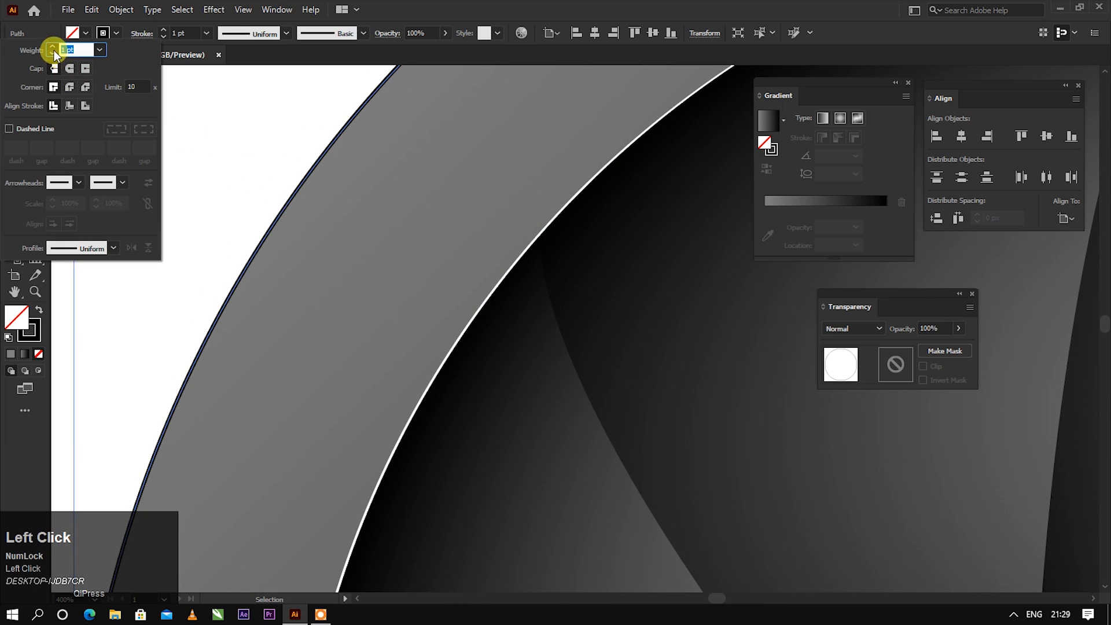
pyautogui.moveTo(53, 46); pyautogui.dragTo(51, 47)
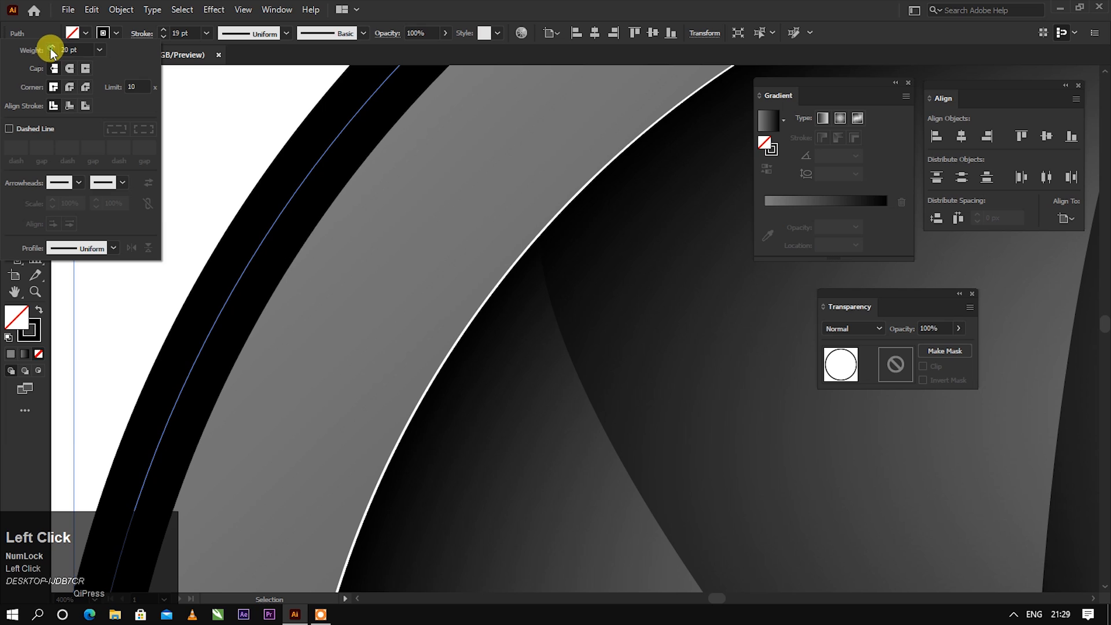
pyautogui.click(69, 108)
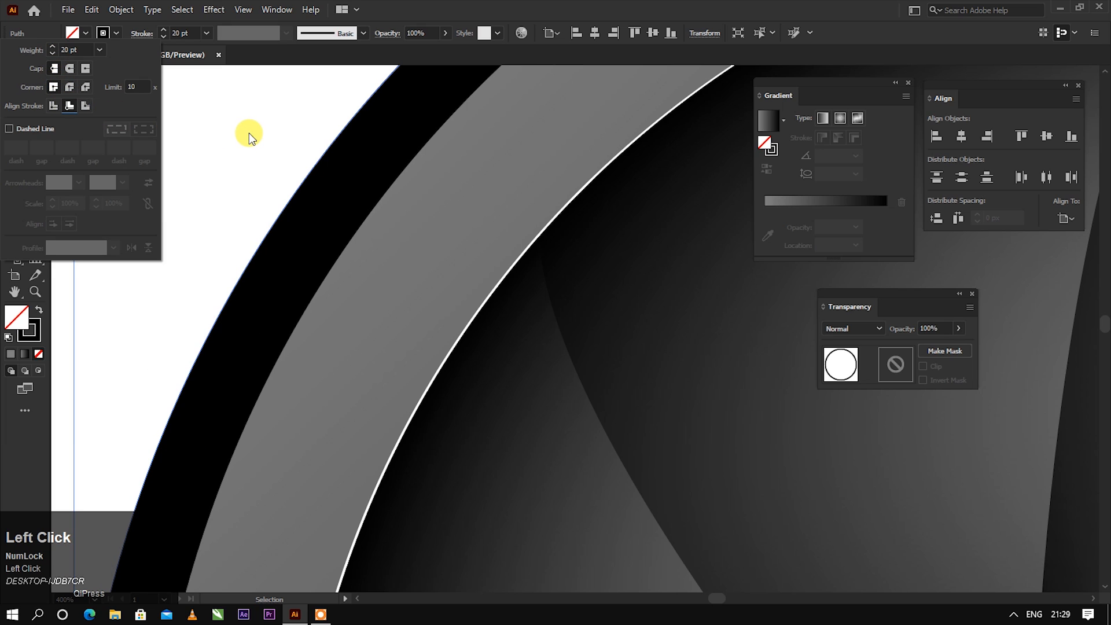
pyautogui.scroll(1, 225, 153)
pyautogui.scroll(4, 226, 154)
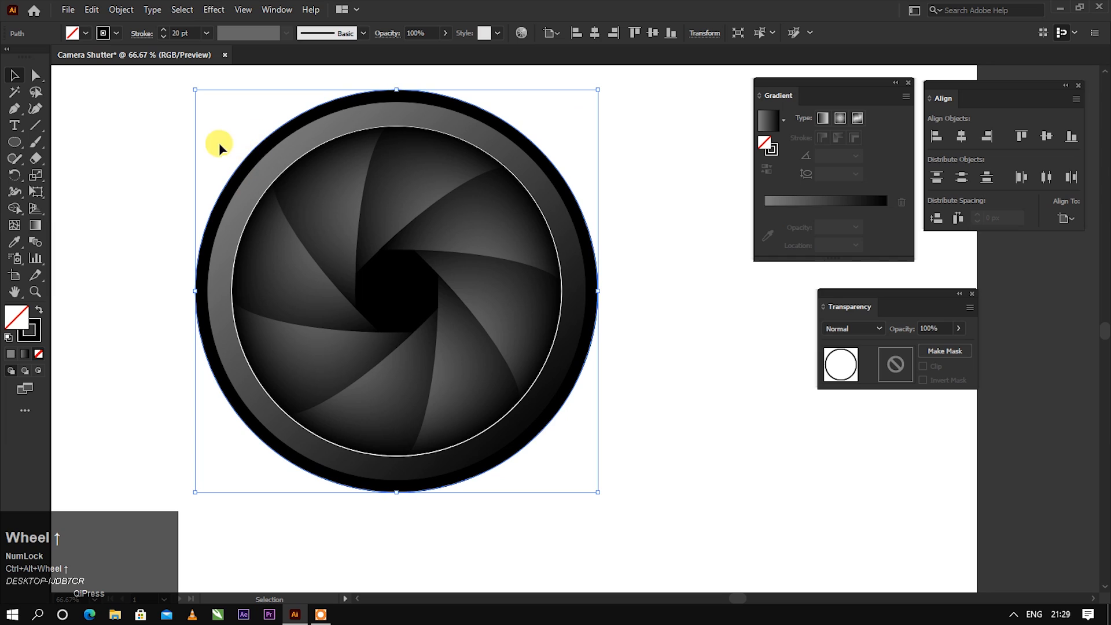
# - Try aligning the outer circle's stroke to the outside and return it to the inside alignment
pyautogui.click(142, 33)
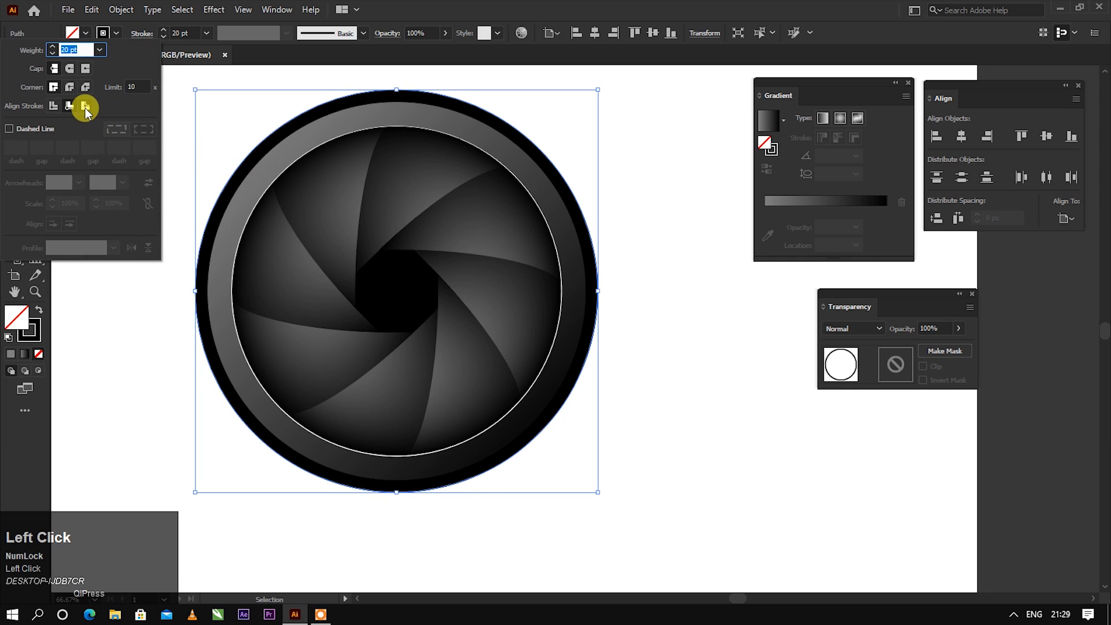
pyautogui.click(85, 107)
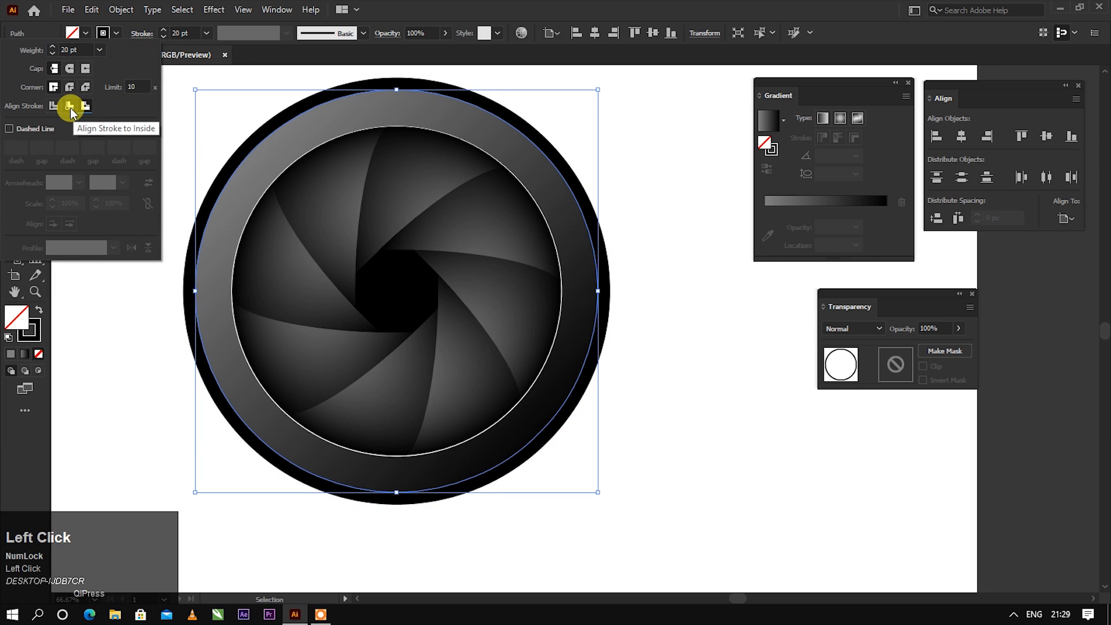
pyautogui.click(70, 106)
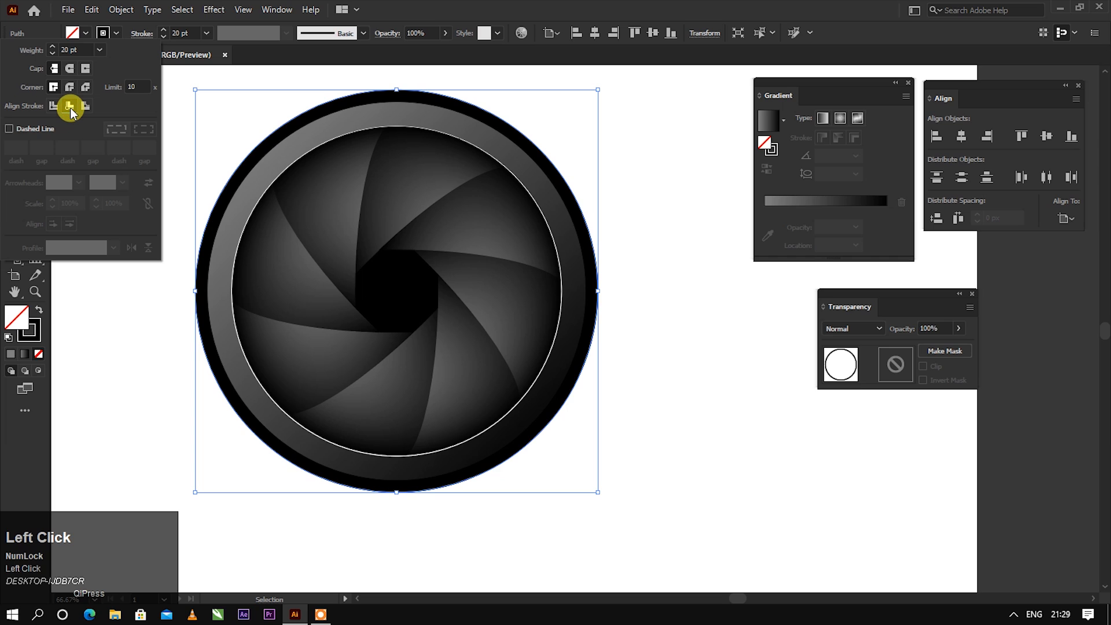
pyautogui.click(181, 104)
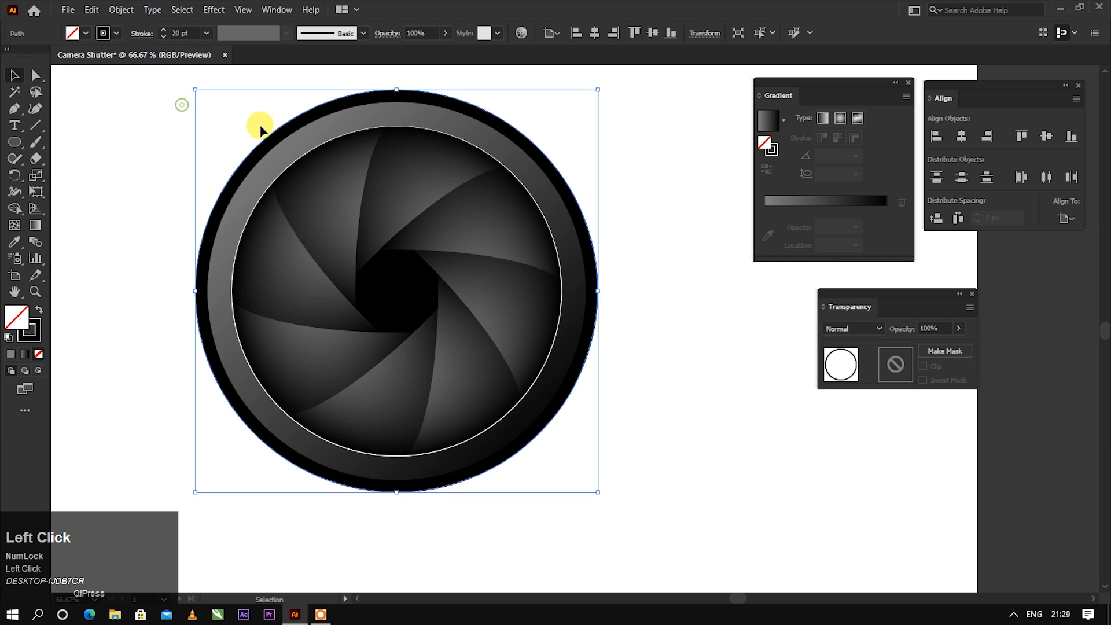
# - Enlarge the black outer circle slightly and proportionally from its center, past the gradient ring's edge, and deselect it
pyautogui.keyDown('ctrl'); pyautogui.keyDown('alt'); pyautogui.scroll(3, 550, 148); pyautogui.keyUp('alt'); pyautogui.keyUp('ctrl')
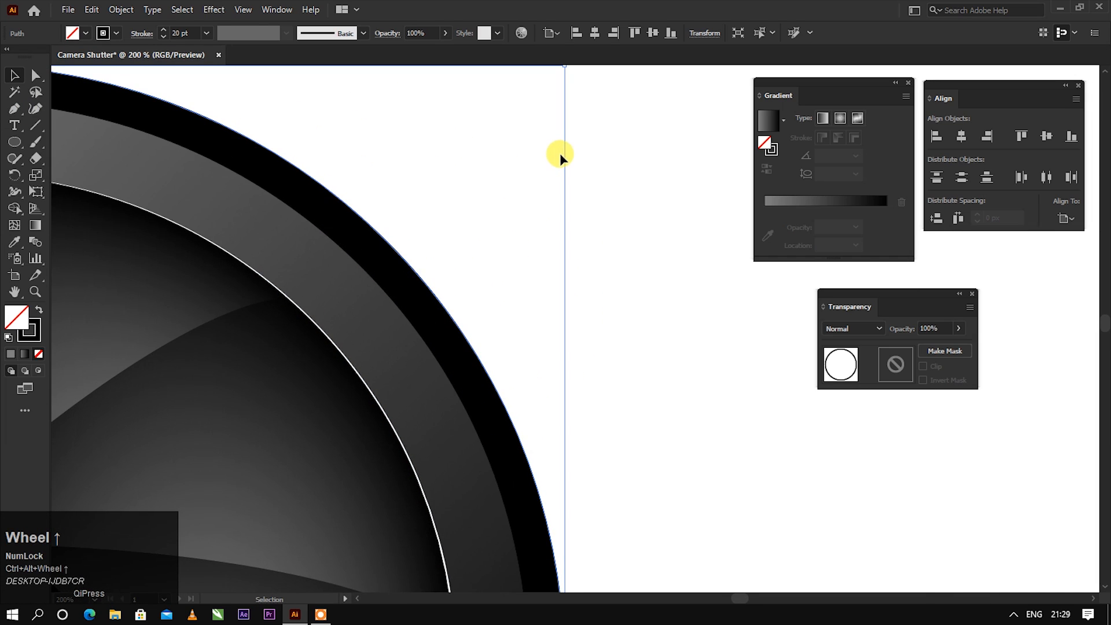
pyautogui.moveTo(502, 191); pyautogui.dragTo(509, 275)
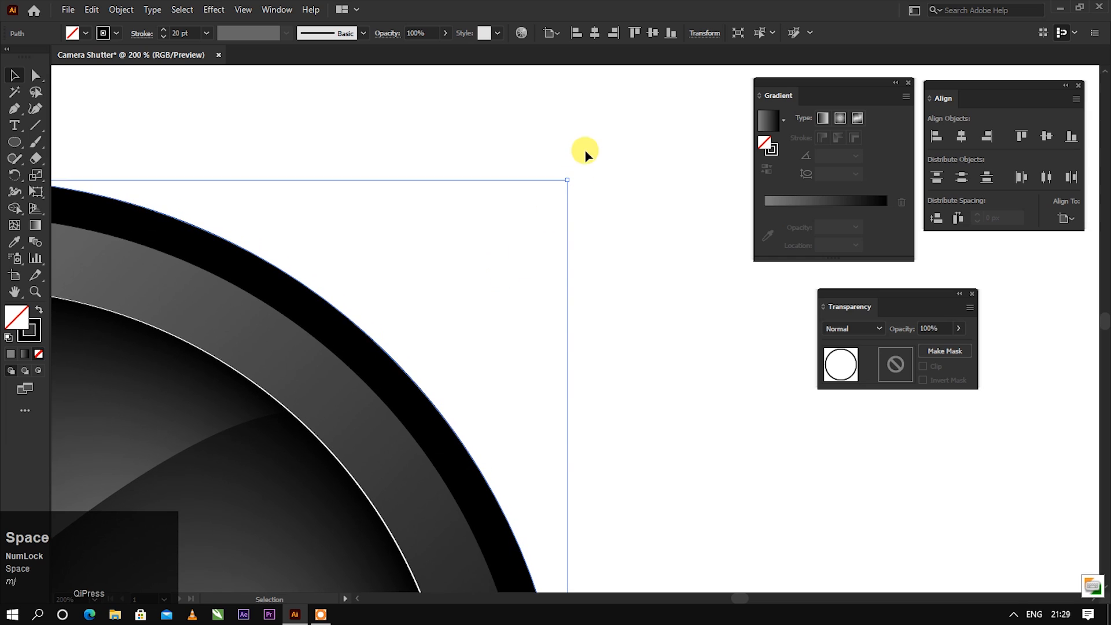
pyautogui.moveTo(568, 180); pyautogui.dragTo(609, 166)
pyautogui.click(529, 166)
pyautogui.scroll(-4, 529, 167)
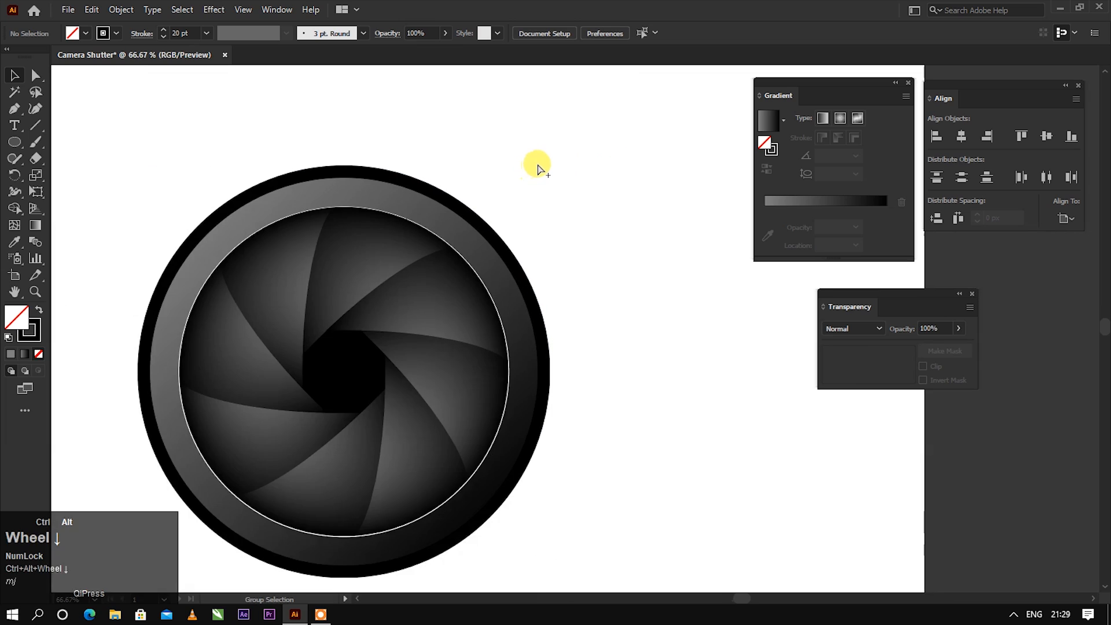
# - Change the outer circle's stroke color to the dark gray swatch R=26 G=26 B=26 and deselect it
pyautogui.moveTo(379, 269); pyautogui.dragTo(431, 236)
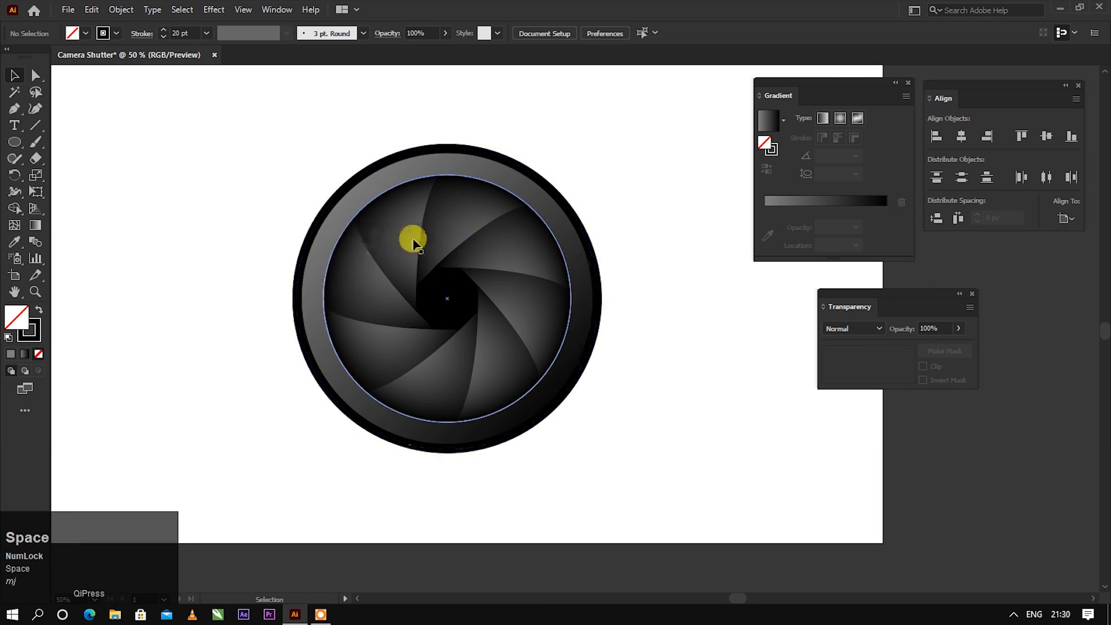
pyautogui.click(373, 171)
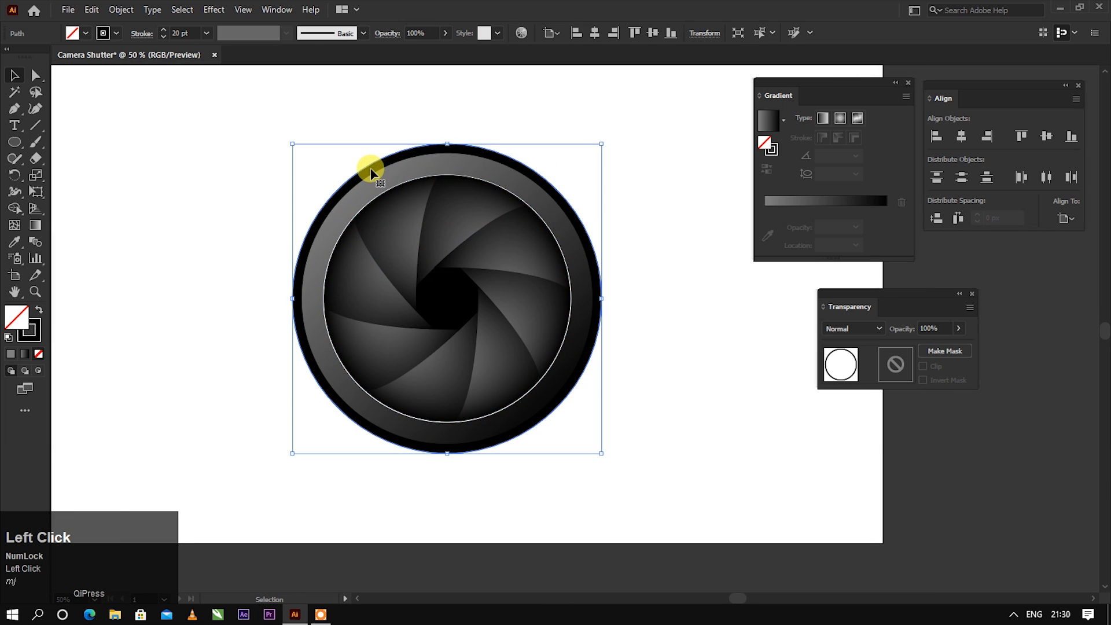
pyautogui.click(115, 34)
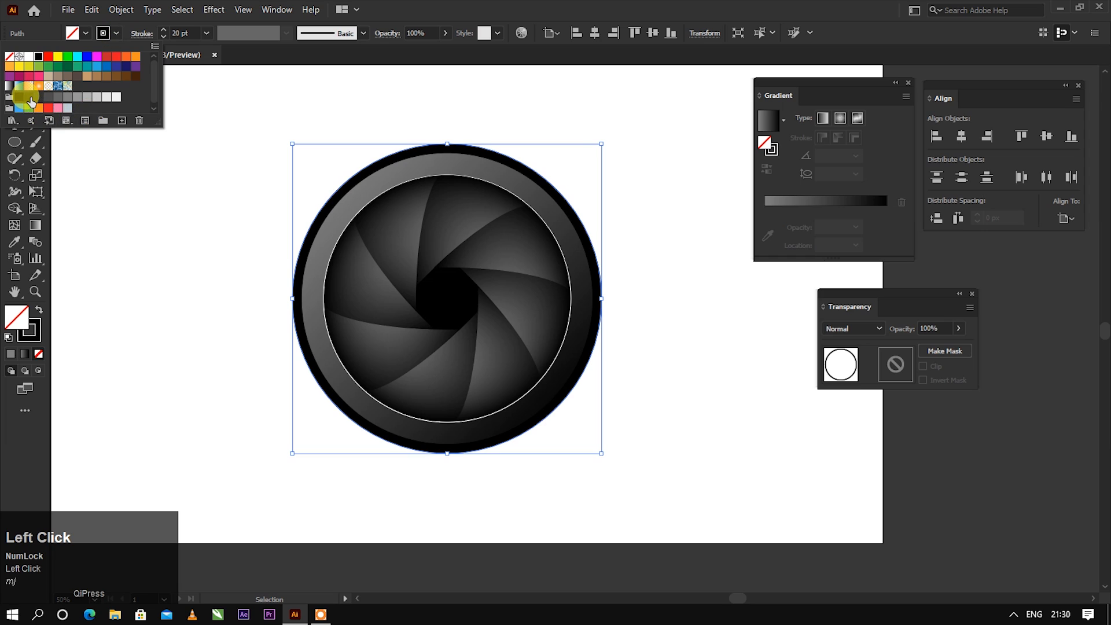
pyautogui.click(30, 99)
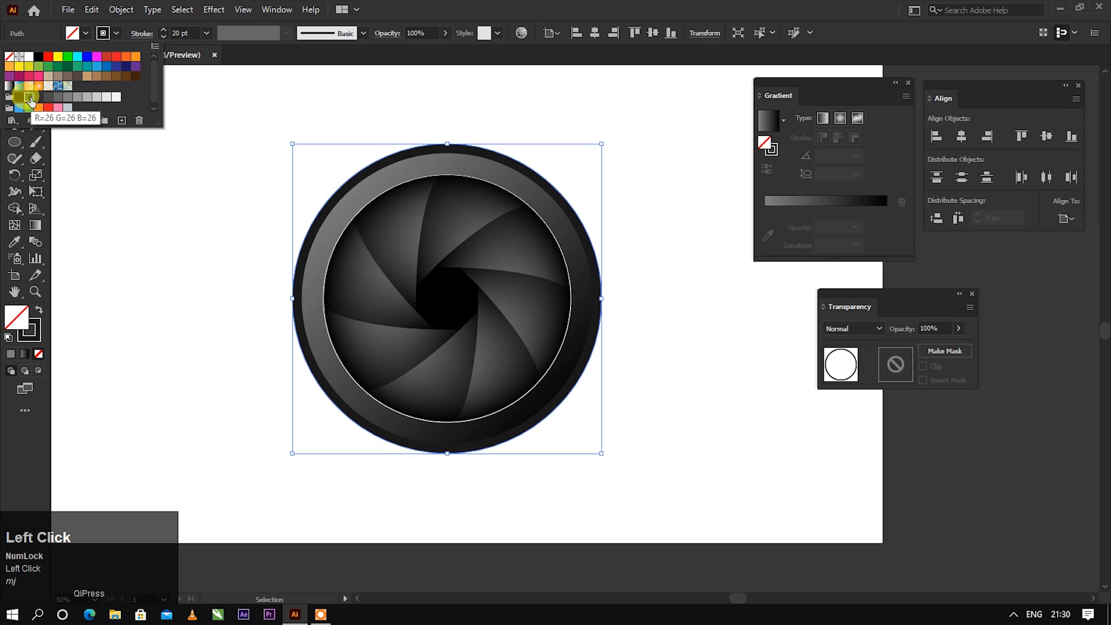
pyautogui.click(118, 202)
pyautogui.click(219, 193)
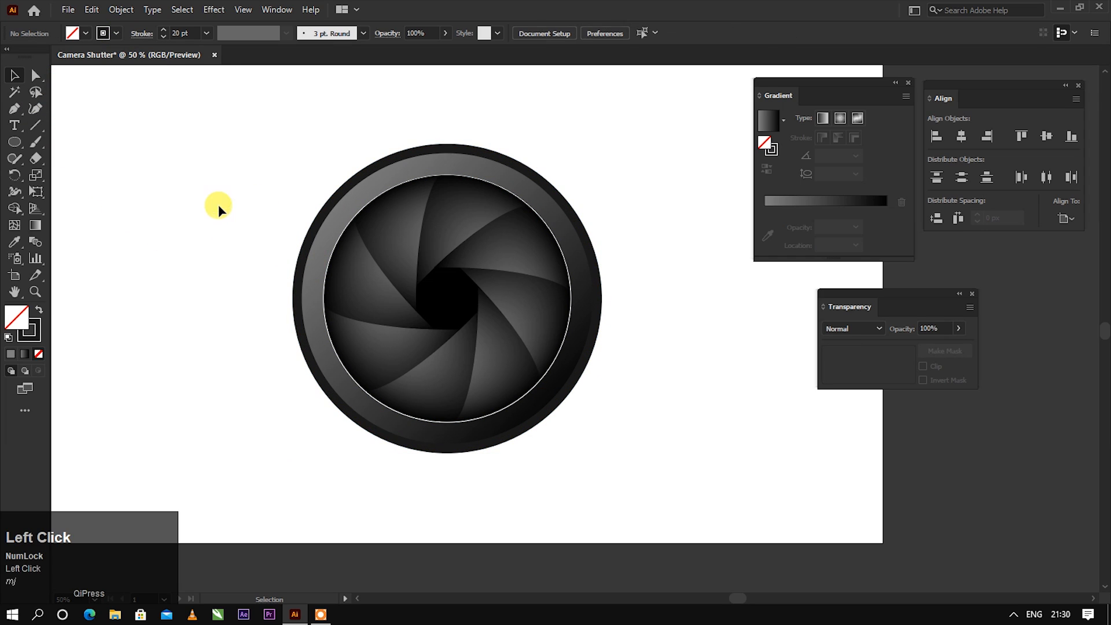
# - Copy the radial shading circle over the blades, paste it in front, and enlarge the copy proportionally from its center to just inside the outer rim's edge
pyautogui.click(407, 250)
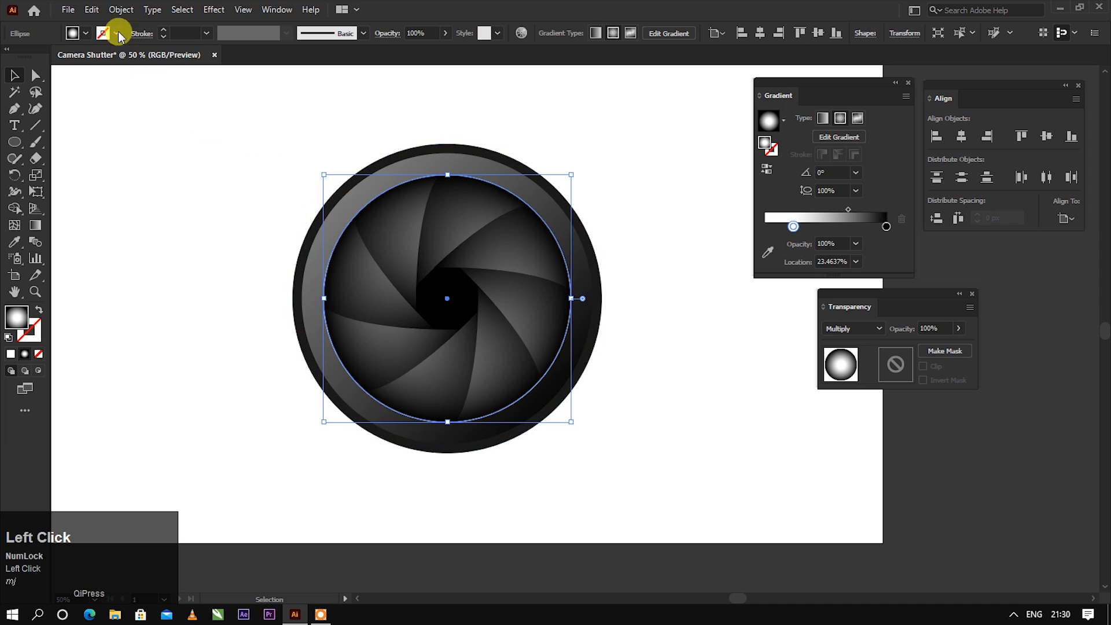
pyautogui.click(95, 13)
pyautogui.click(112, 75)
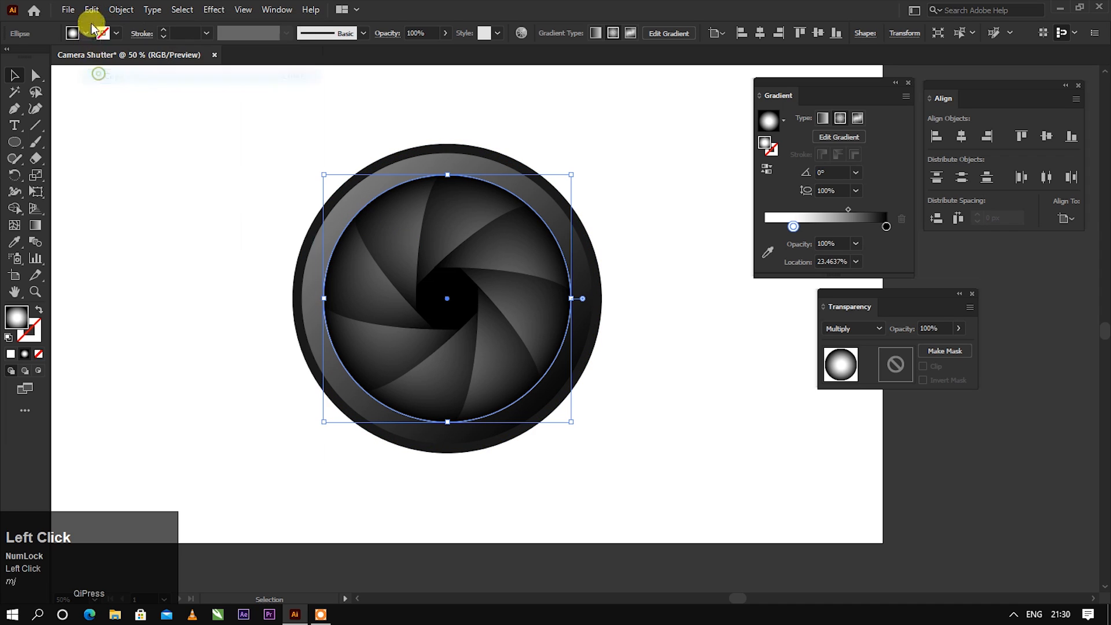
pyautogui.click(91, 12)
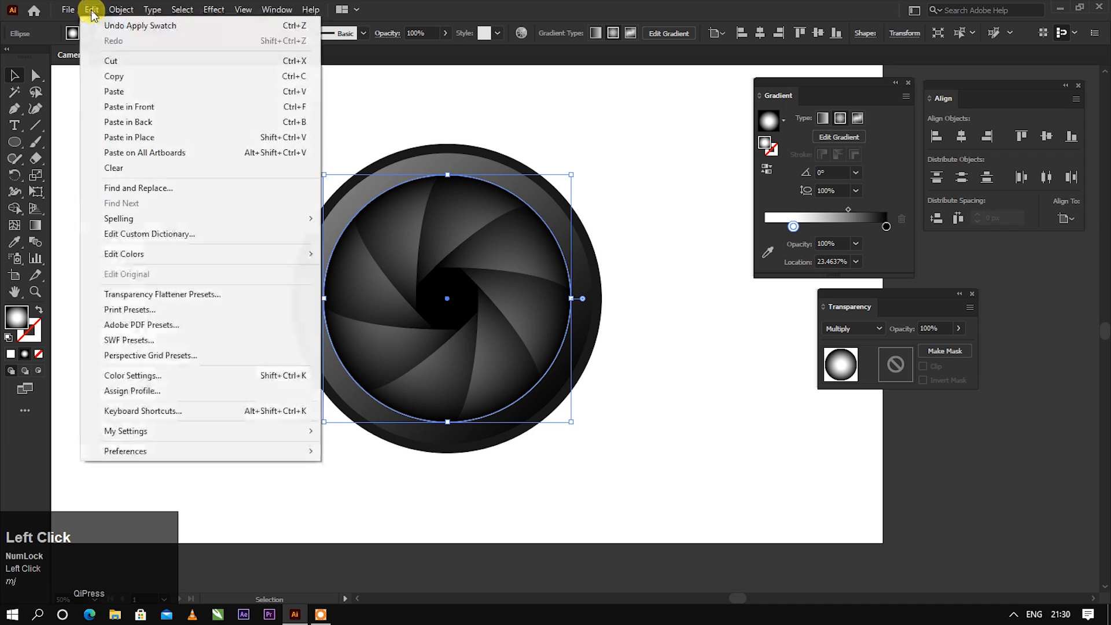
pyautogui.click(118, 106)
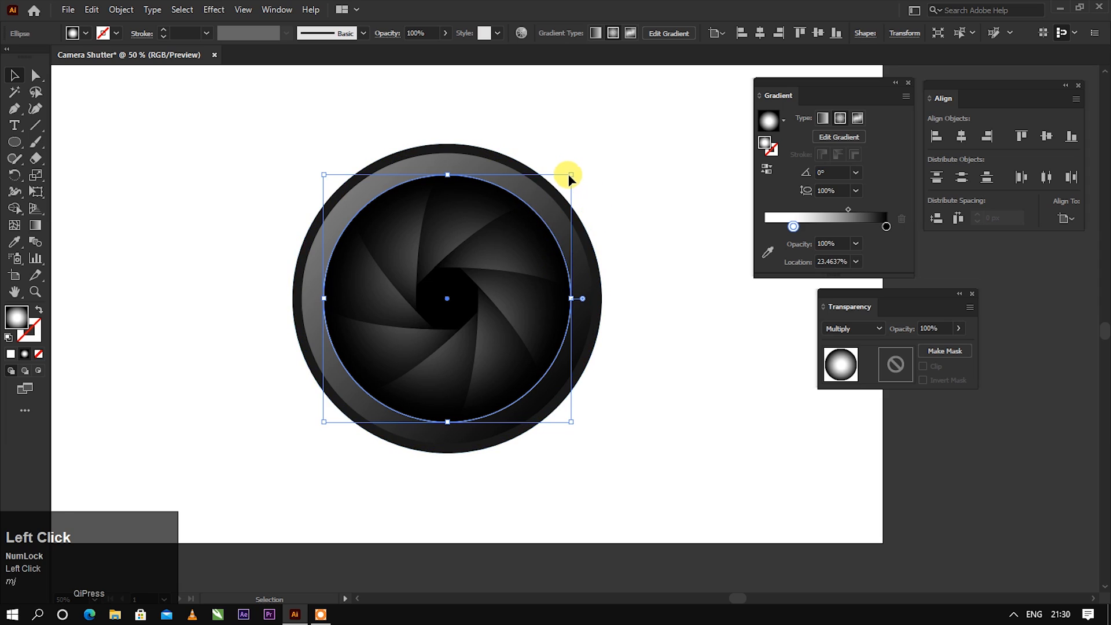
pyautogui.moveTo(571, 175); pyautogui.dragTo(600, 147)
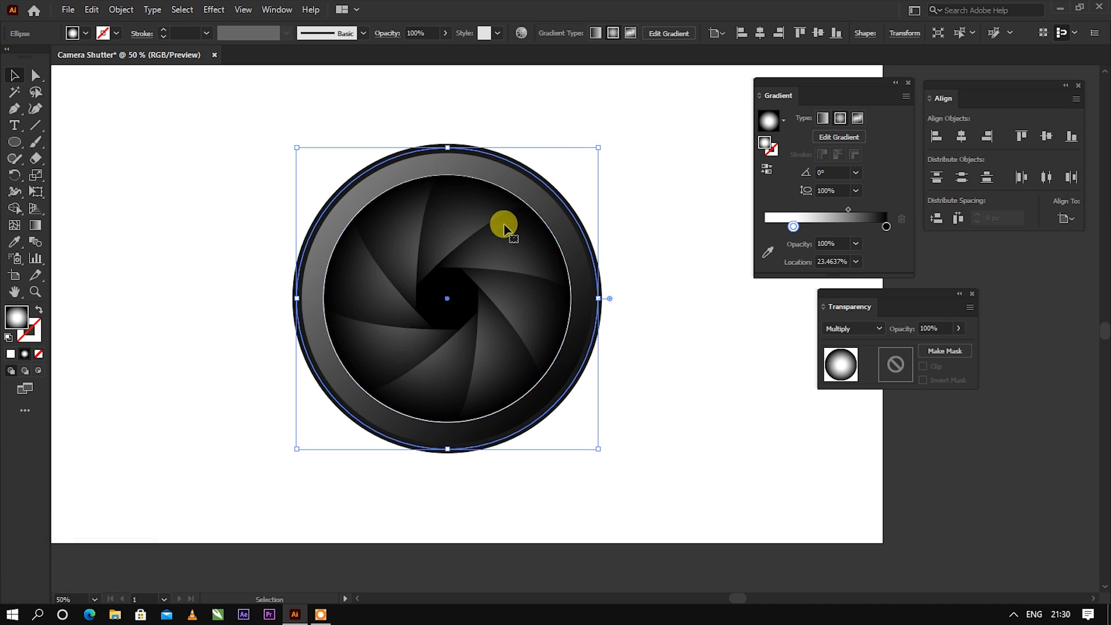
# - Move the enlarged shading circle aside, bring it to the front, and center it horizontally and vertically
pyautogui.moveTo(478, 243); pyautogui.dragTo(596, 238)
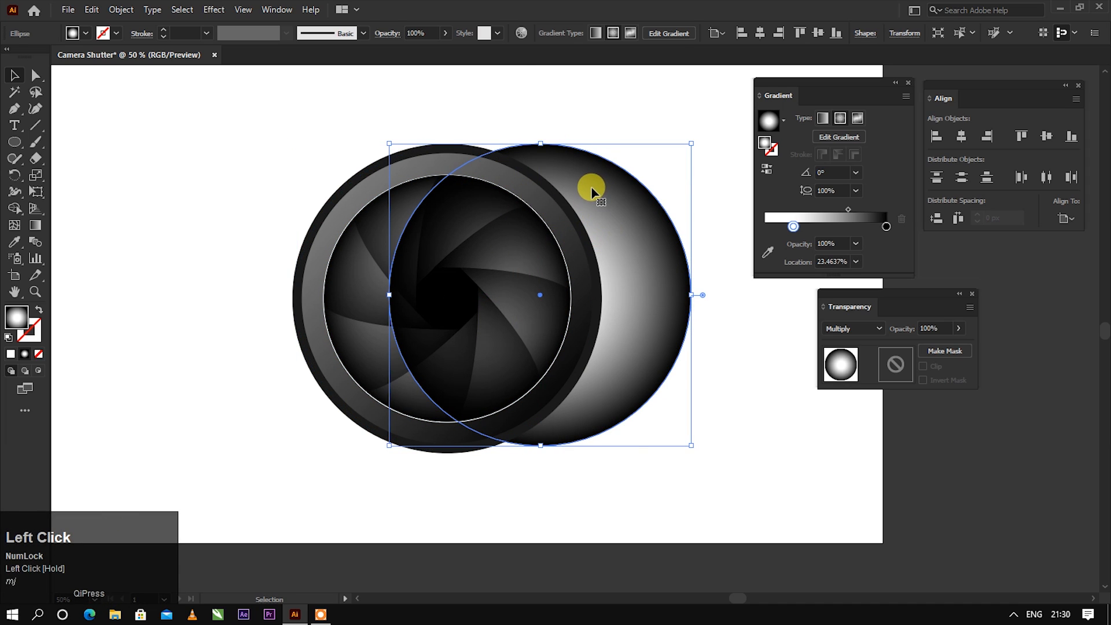
pyautogui.rightClick(592, 193)
pyautogui.click(631, 440)
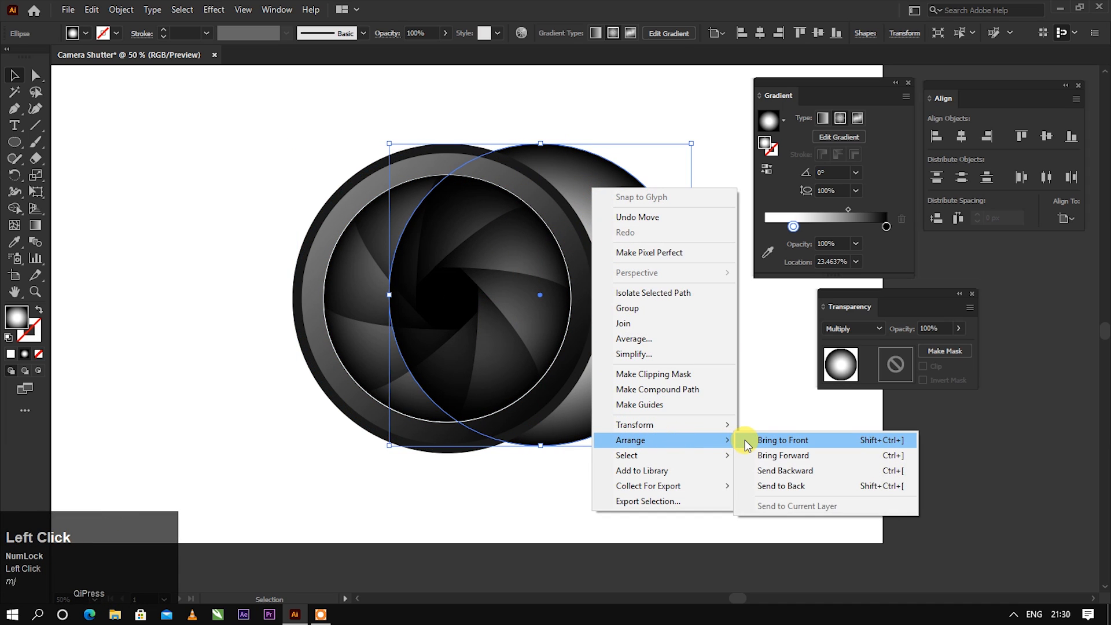
pyautogui.click(747, 442)
pyautogui.click(963, 136)
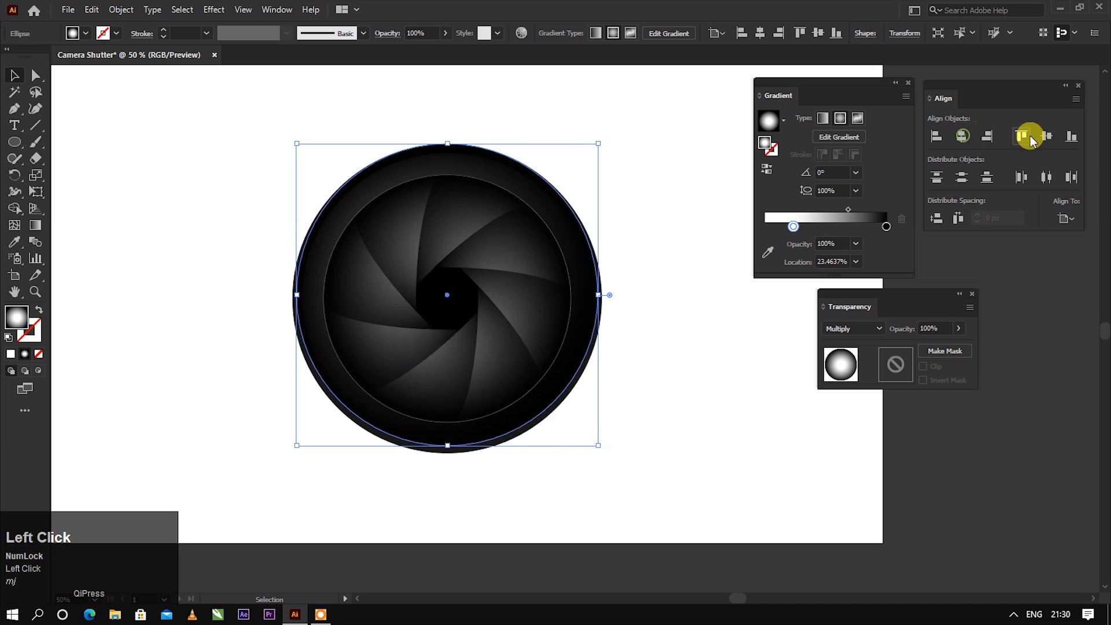
pyautogui.click(1047, 137)
# - Scale the enlarged shading circle down slightly from its center to the rim's inner edge and bring the dark gray rim to the front
pyautogui.scroll(3, 544, 162)
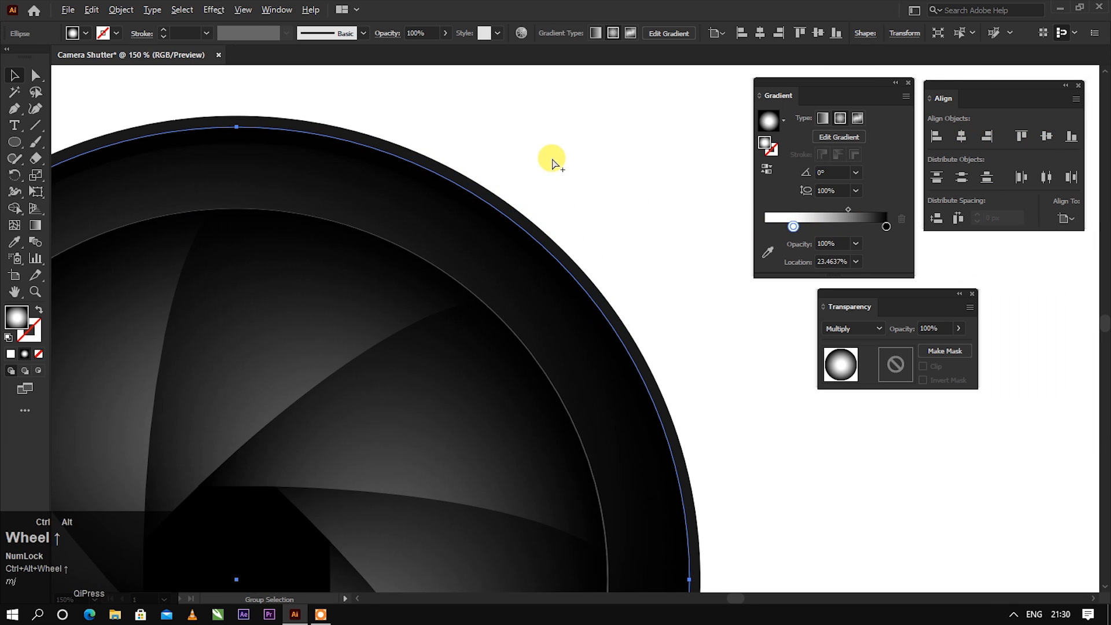
pyautogui.moveTo(693, 125)
pyautogui.mouseDown()
pyautogui.moveTo(678, 148)
pyautogui.moveTo(687, 144)
pyautogui.mouseUp()
pyautogui.click(524, 219)
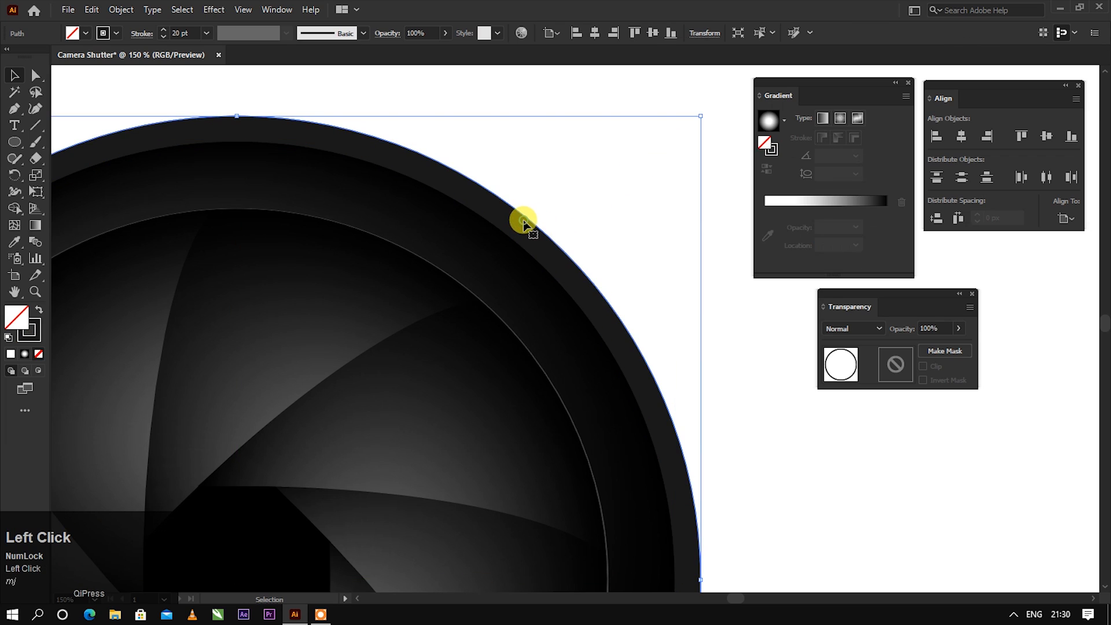
pyautogui.rightClick(515, 218)
pyautogui.click(585, 469)
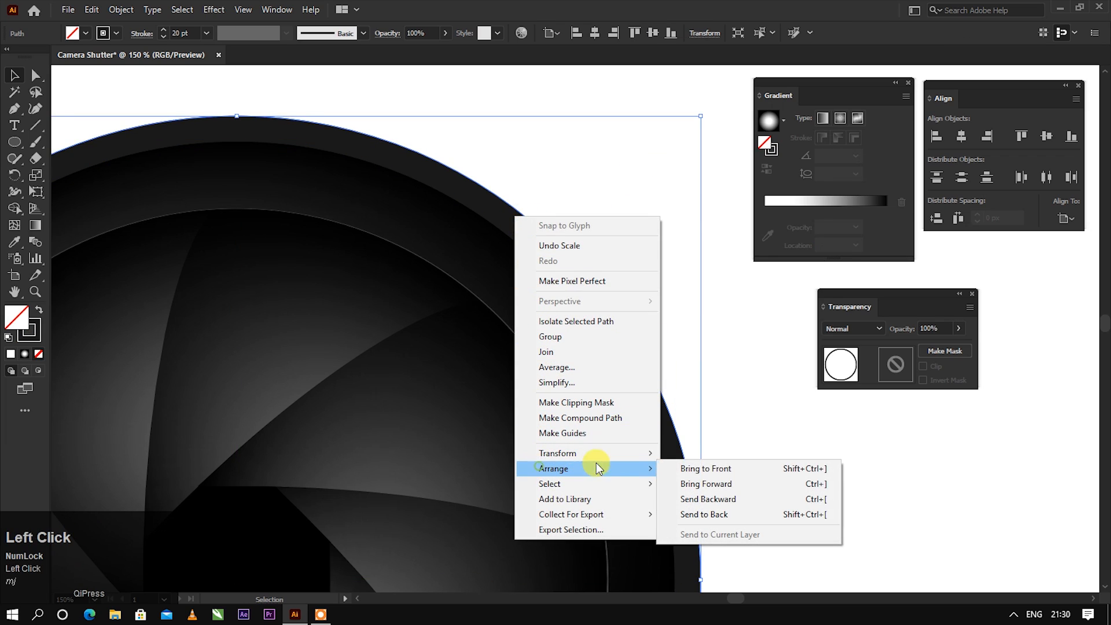
pyautogui.click(672, 469)
pyautogui.click(631, 211)
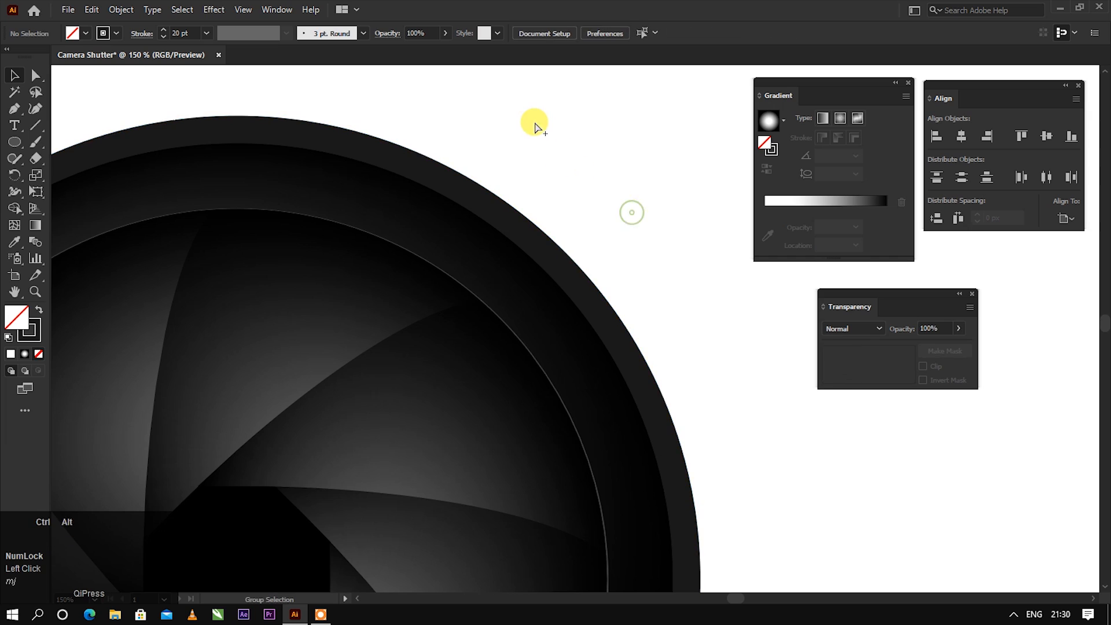
# - In the enlarged shading circle's gradient, set the white stop to 0% opacity at about 60% and the midpoint to about 80%
pyautogui.scroll(-3, 532, 121)
pyautogui.click(495, 217)
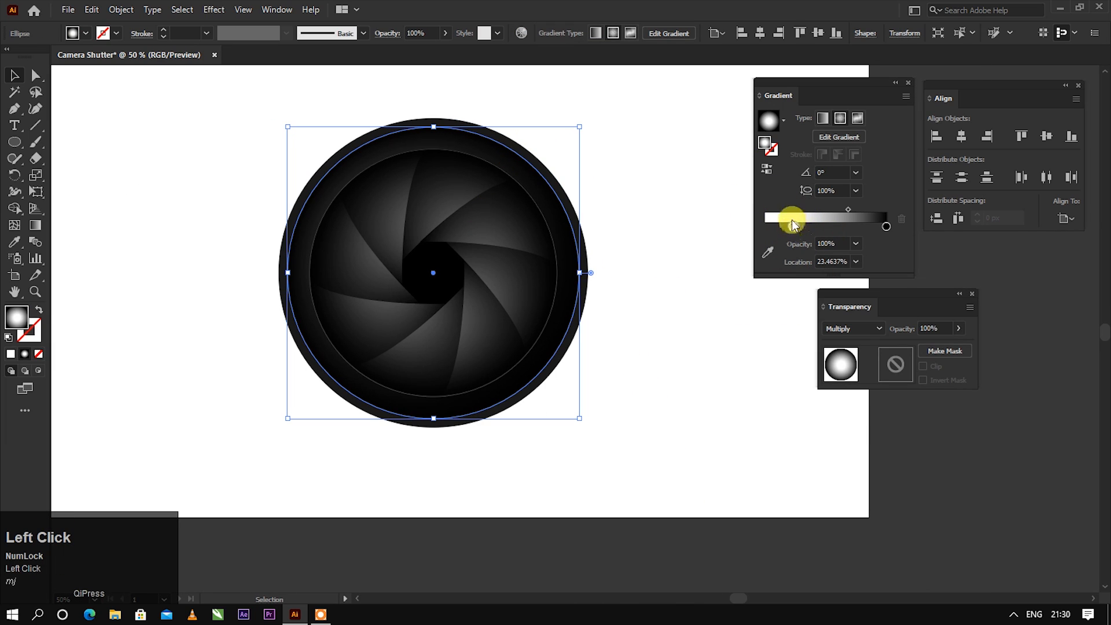
pyautogui.click(856, 243)
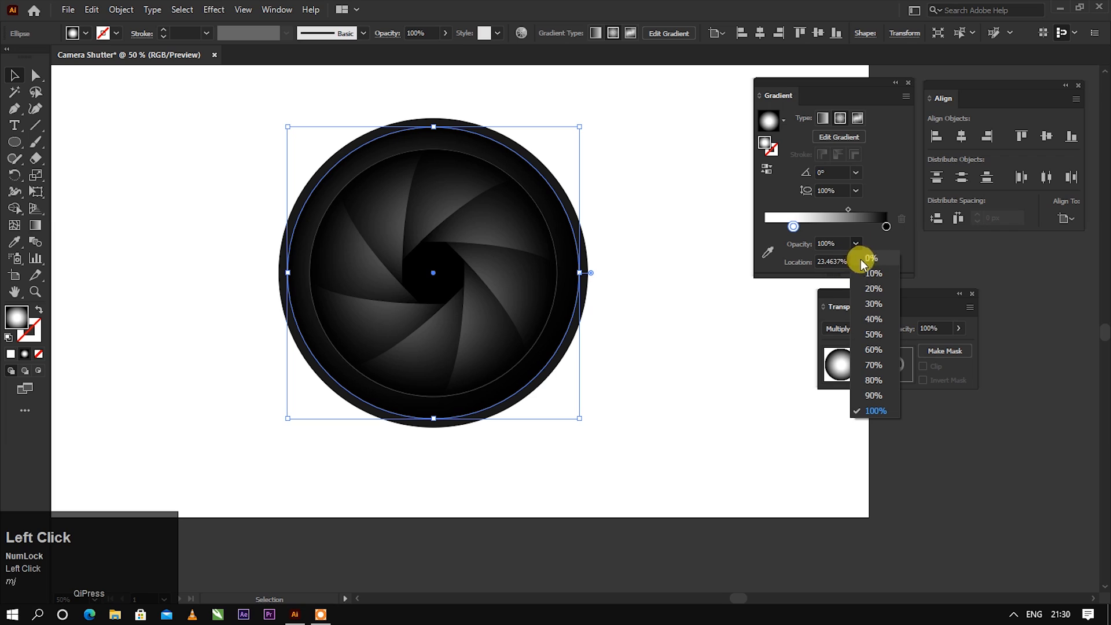
pyautogui.click(861, 259)
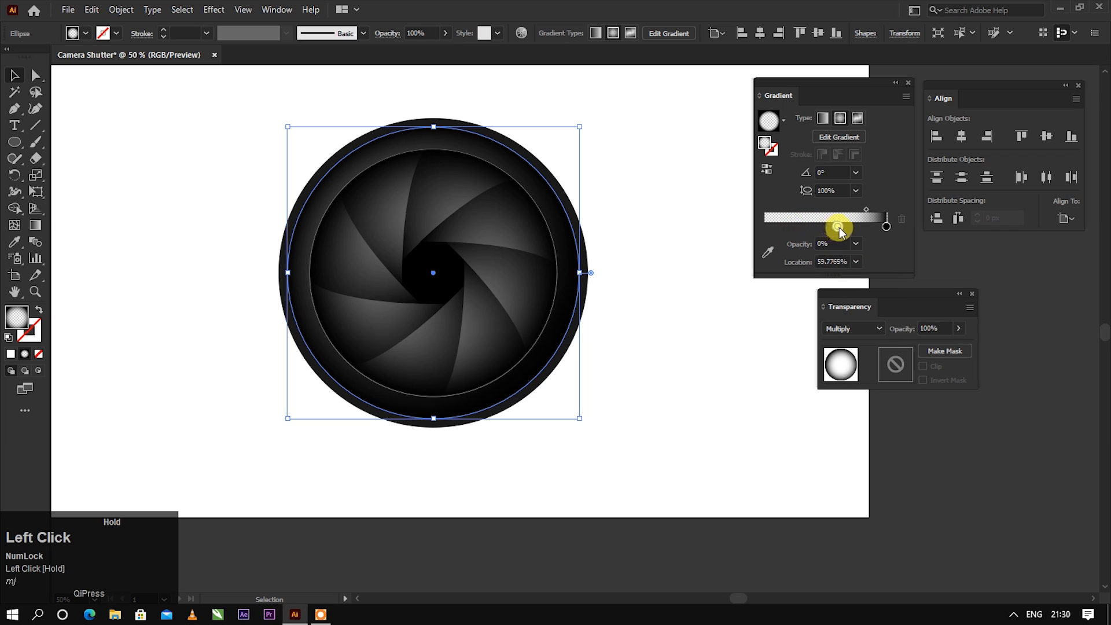
pyautogui.moveTo(867, 209); pyautogui.dragTo(877, 211)
pyautogui.click(647, 187)
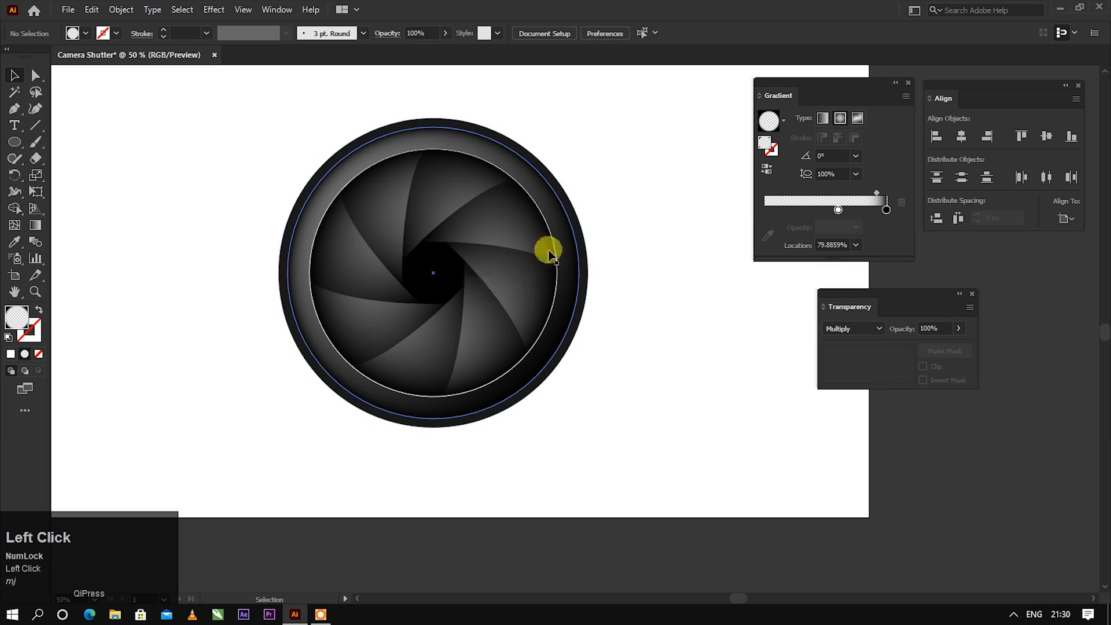
# - Lower the top edge of the enlarged shading circle slightly, rotate the circle about 35.5° clockwise, and deselect it
pyautogui.scroll(1, 538, 141)
pyautogui.scroll(2, 538, 141)
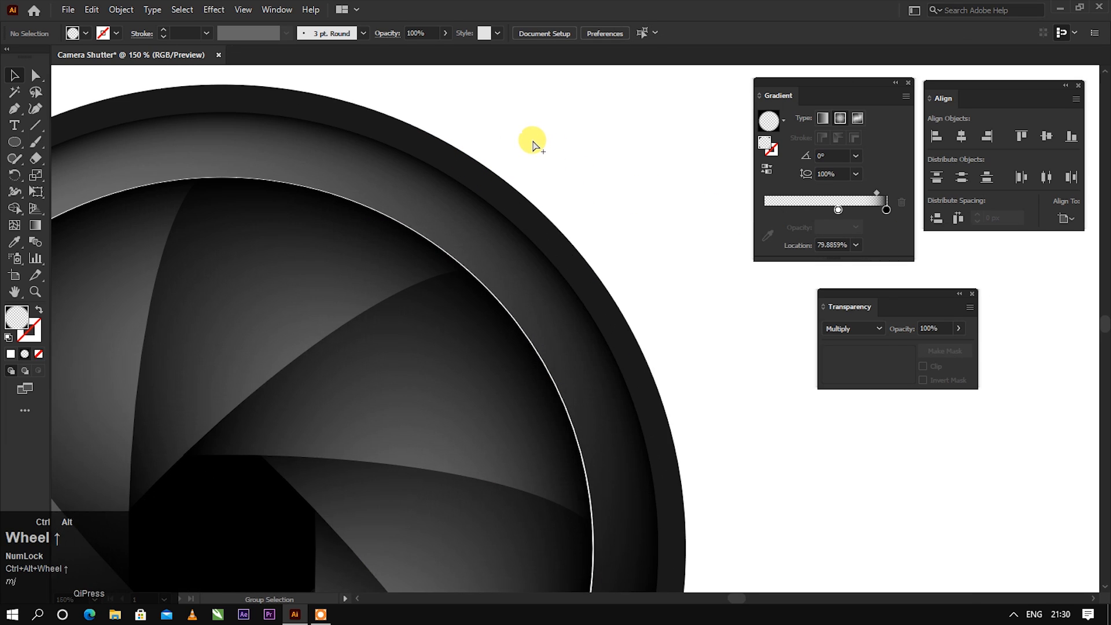
pyautogui.click(471, 223)
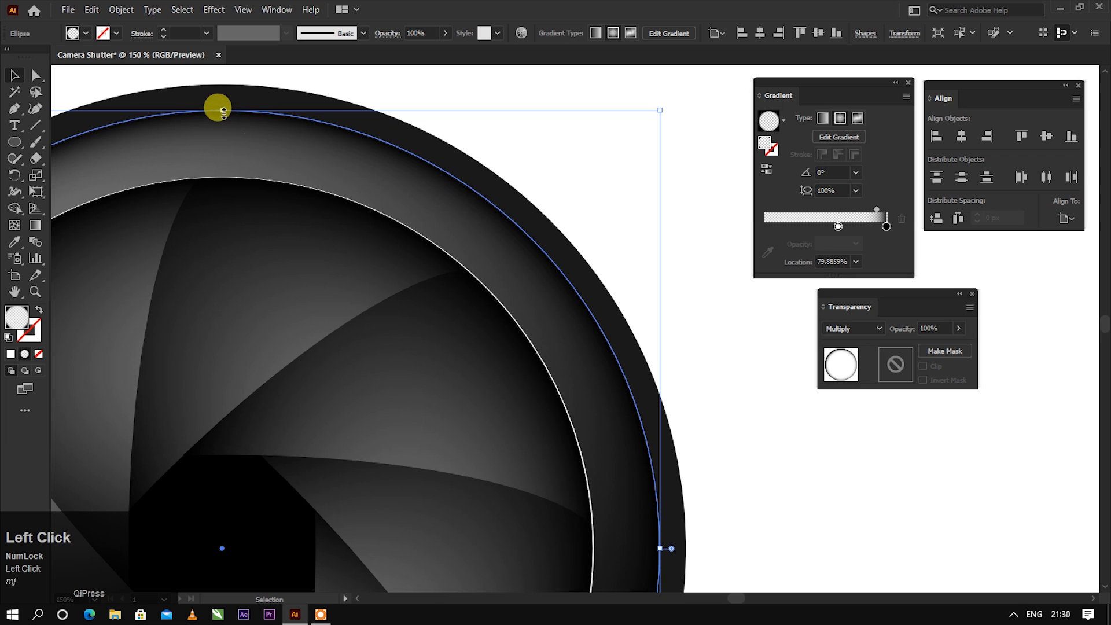
pyautogui.moveTo(223, 110); pyautogui.dragTo(223, 122)
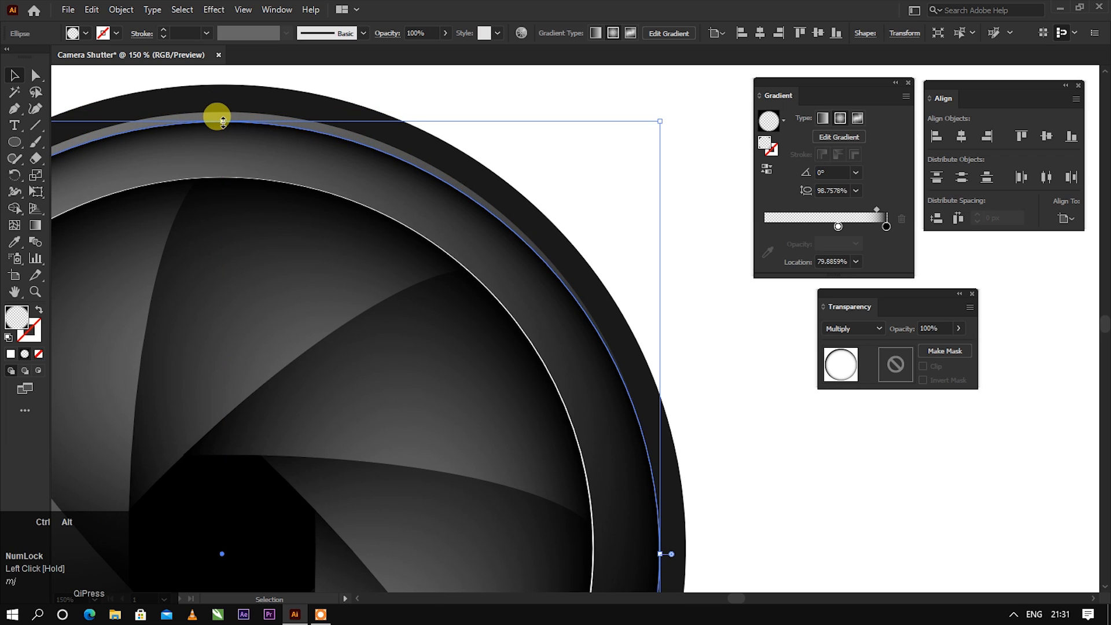
pyautogui.scroll(-1, 223, 120)
pyautogui.moveTo(517, 116); pyautogui.dragTo(606, 189)
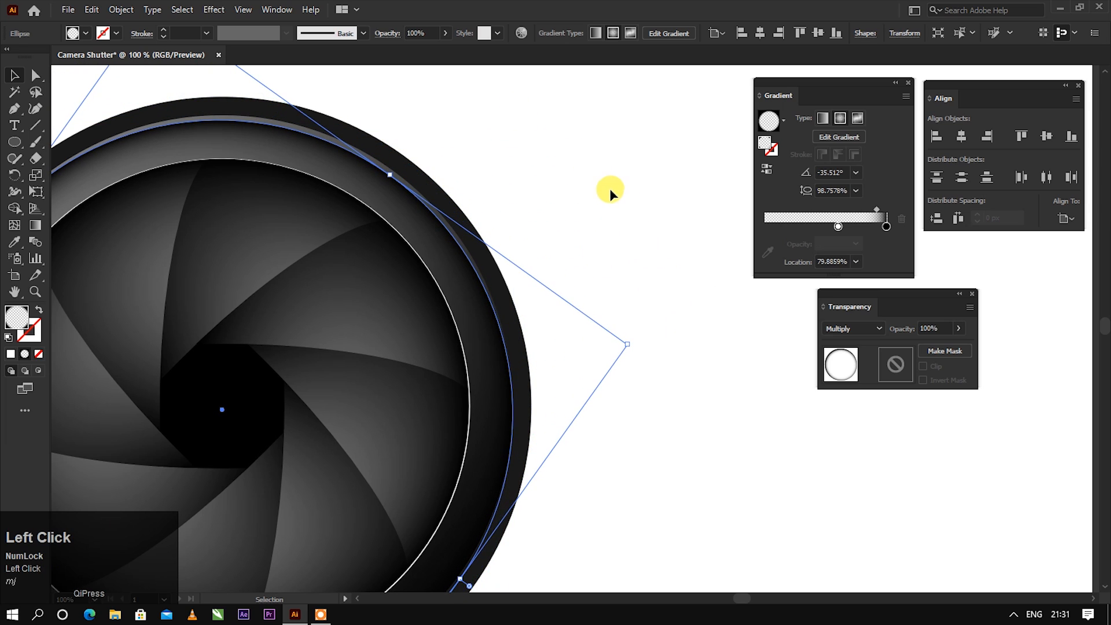
pyautogui.click(578, 137)
pyautogui.scroll(-2, 573, 134)
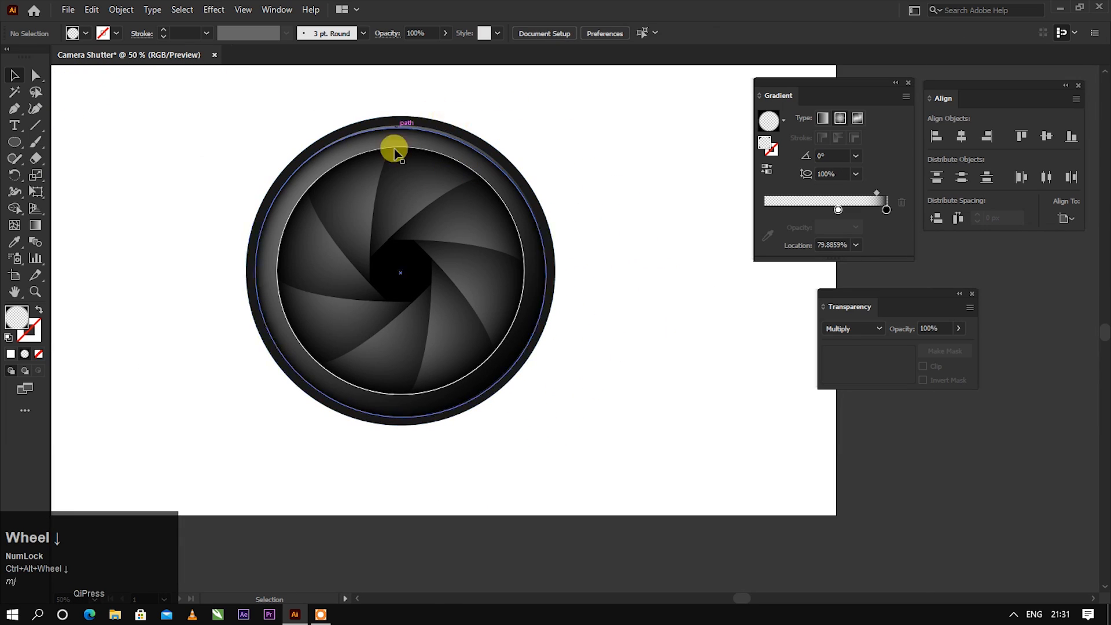
pyautogui.click(617, 158)
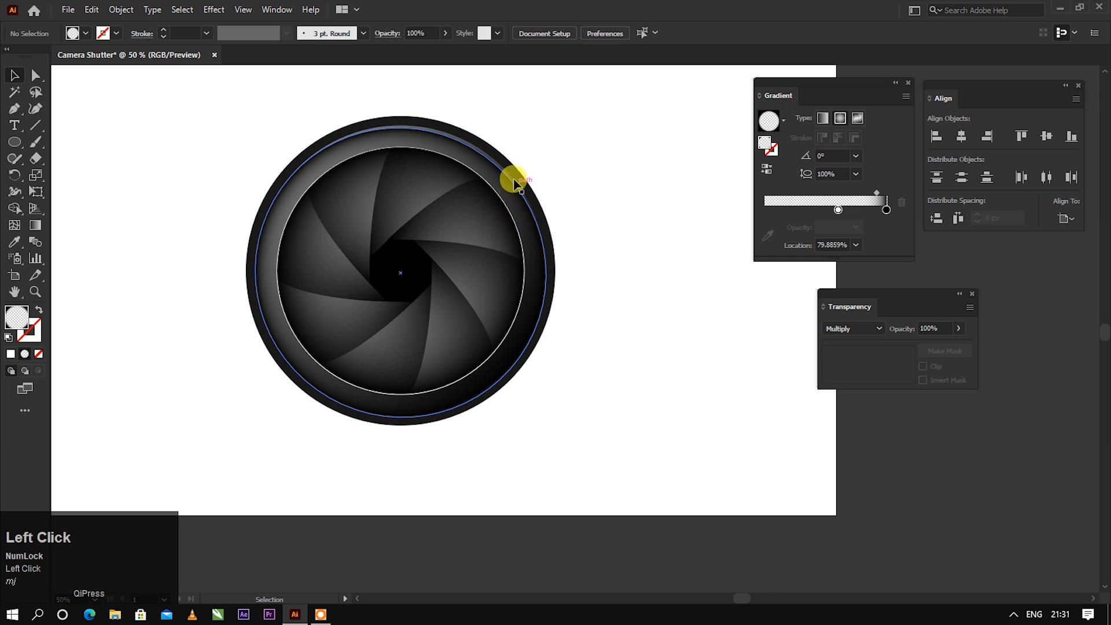
# - Rotate the enlarged shading circle further clockwise to about 308° and deselect it
pyautogui.click(477, 153)
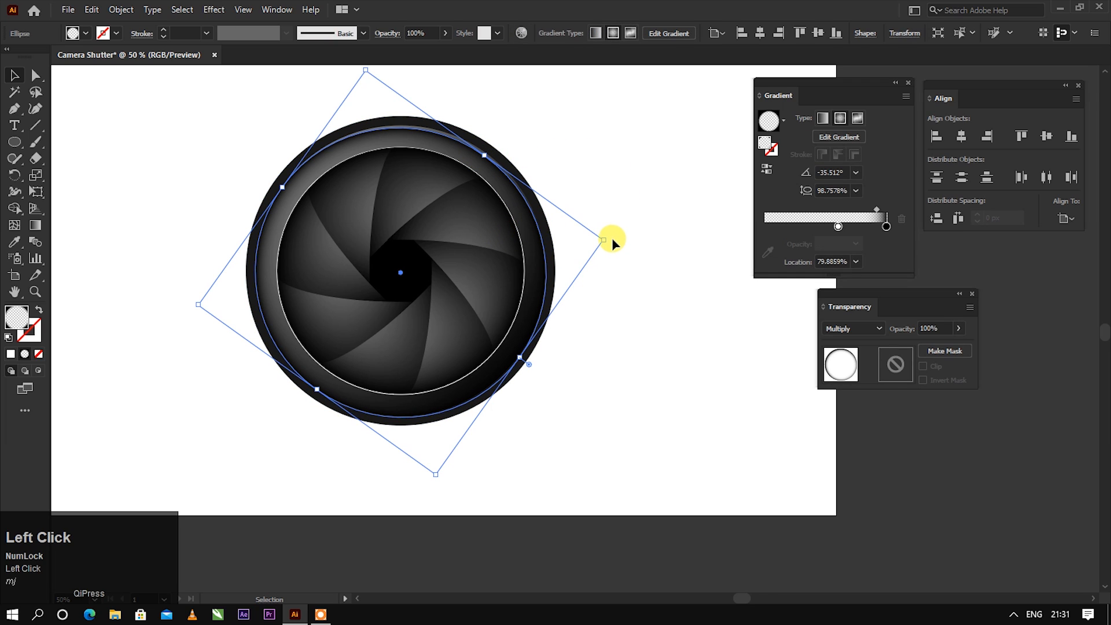
pyautogui.moveTo(609, 239); pyautogui.dragTo(642, 304)
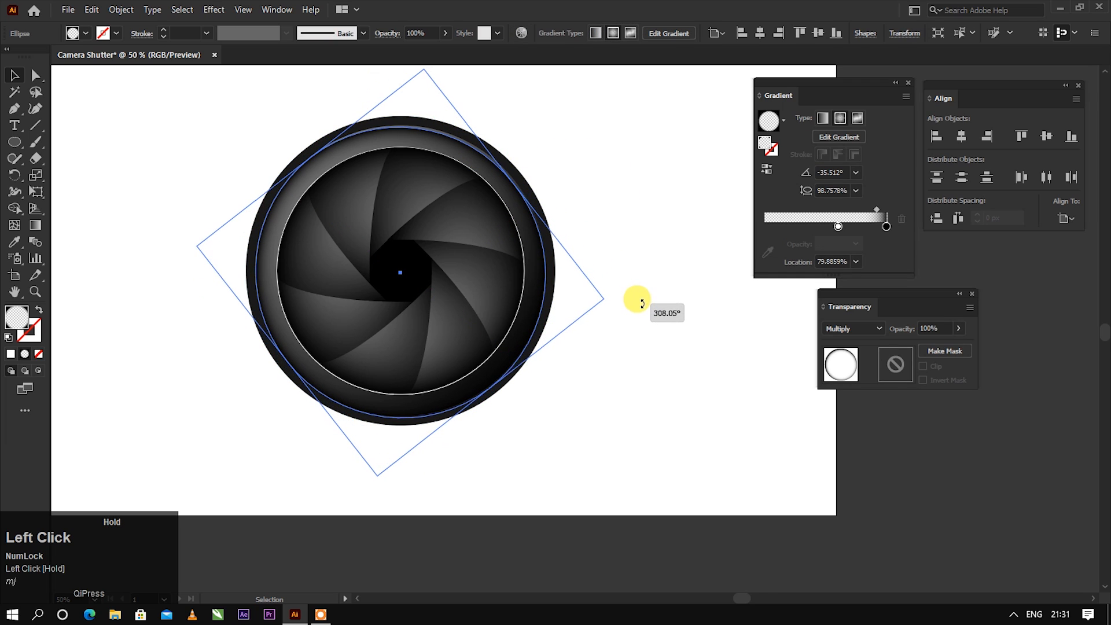
pyautogui.click(617, 201)
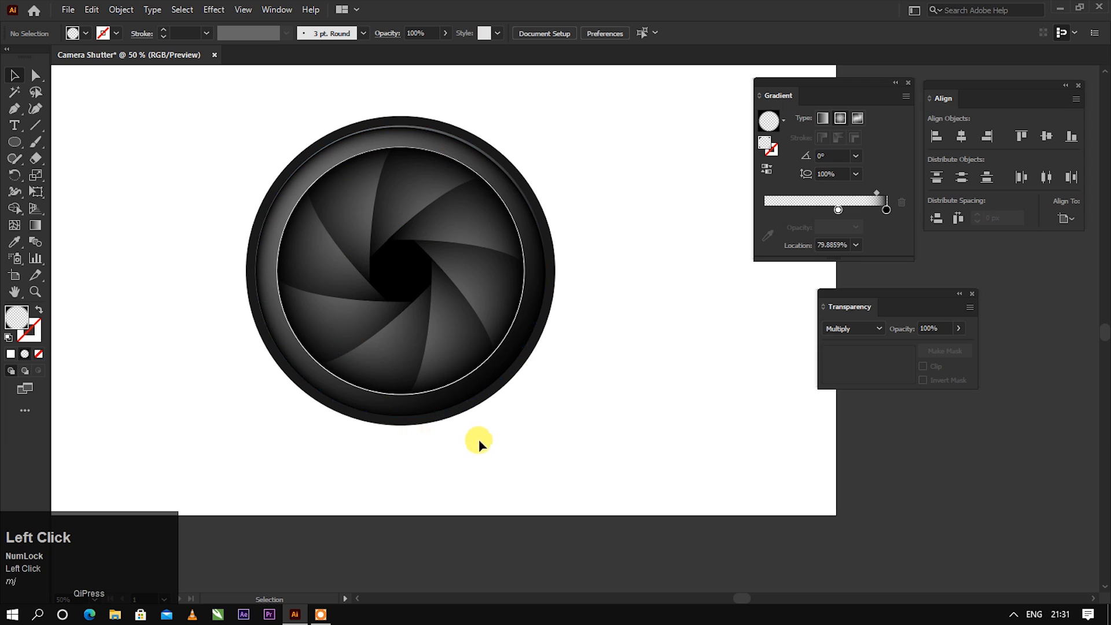
pyautogui.scroll(1, 381, 242)
pyautogui.press('space')
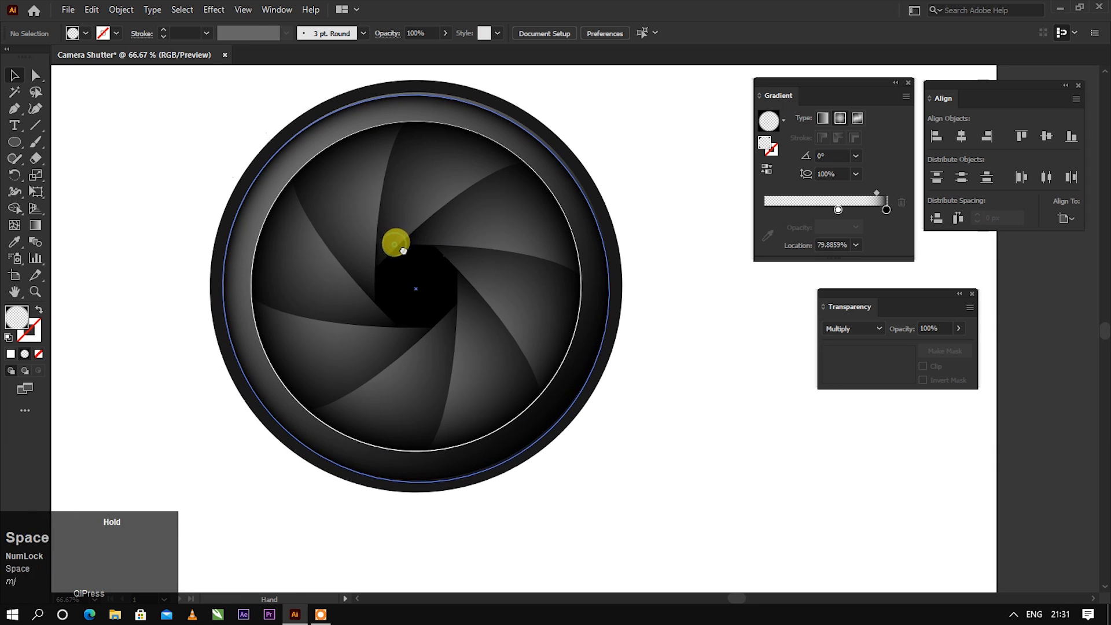
pyautogui.click(638, 151)
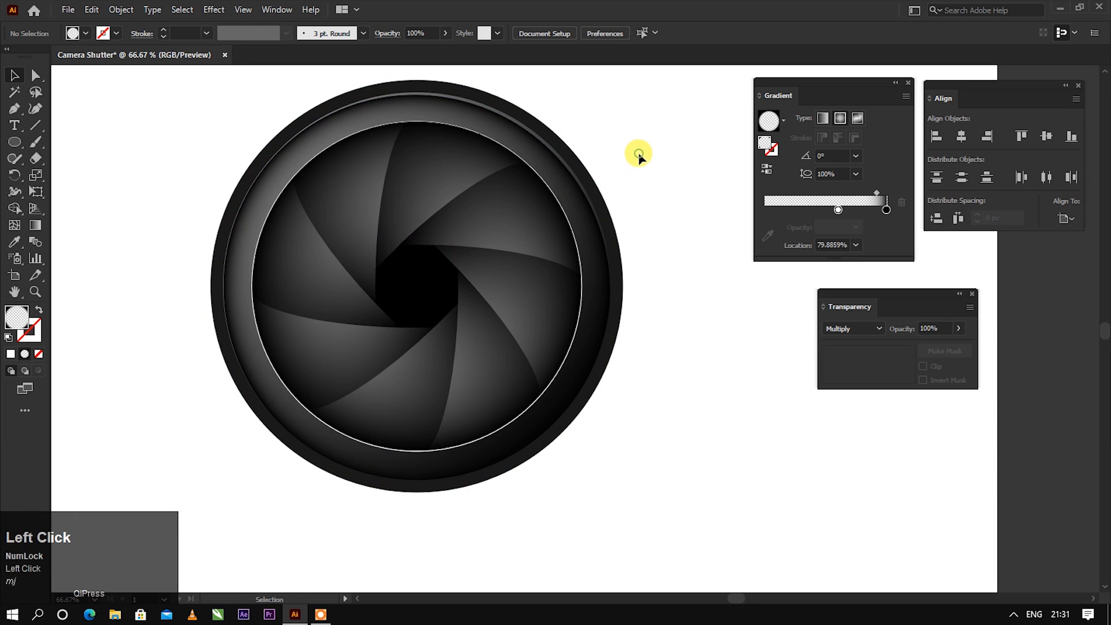
# - Copy the dark gray rim, paste it in front, and move the copy to the left of the shutter
pyautogui.click(575, 164)
pyautogui.click(92, 9)
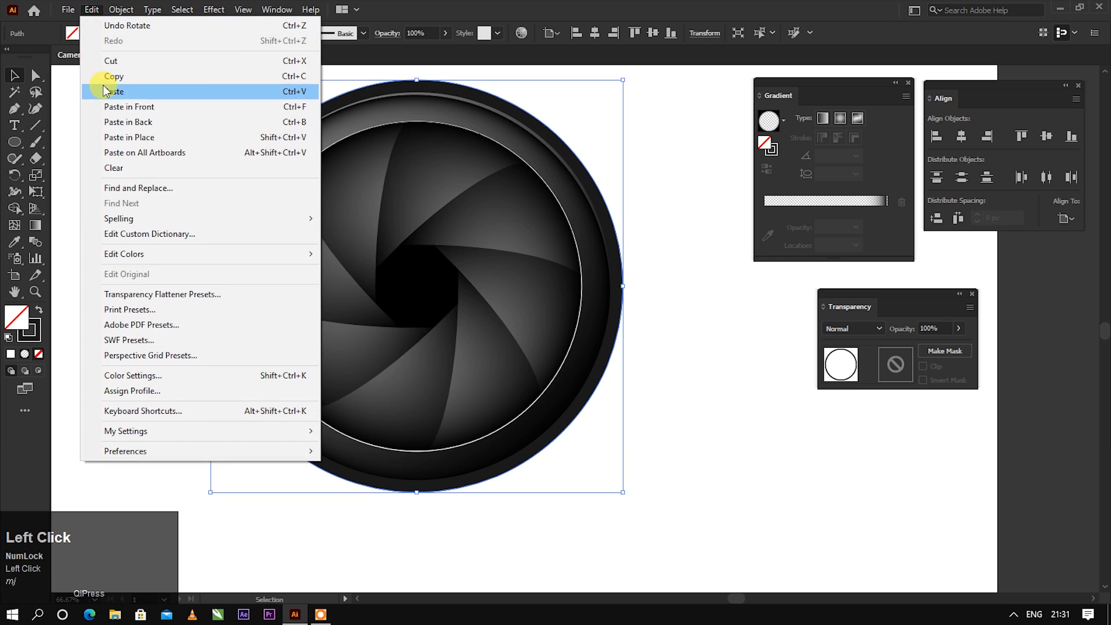
pyautogui.click(107, 76)
pyautogui.click(91, 9)
pyautogui.click(116, 107)
pyautogui.moveTo(321, 109); pyautogui.dragTo(97, 117)
pyautogui.moveTo(256, 113); pyautogui.dragTo(147, 120)
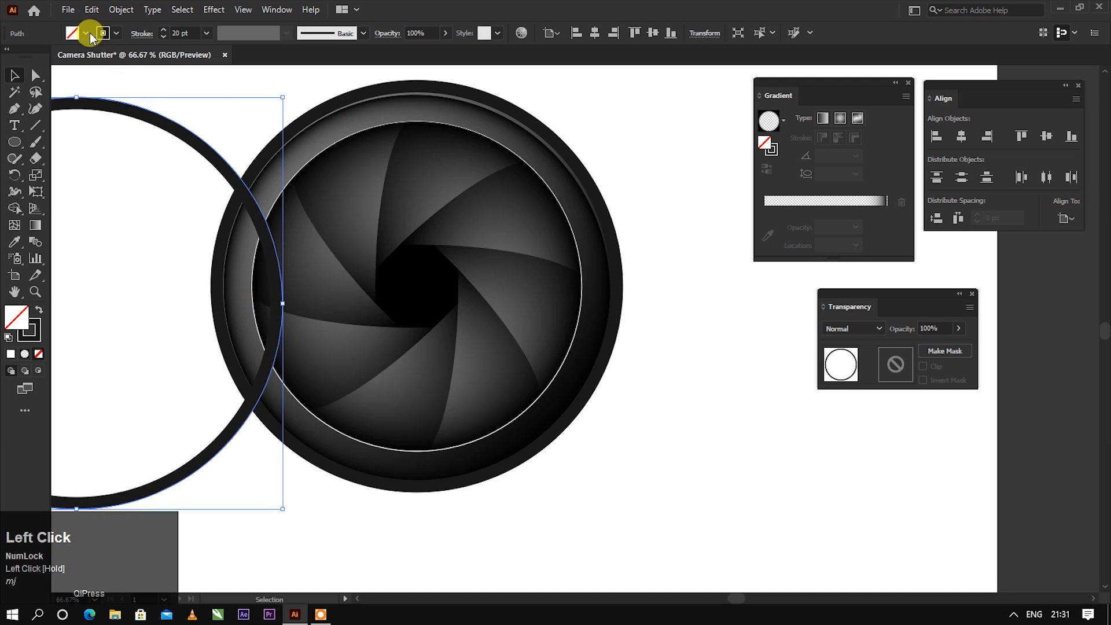
# - Expand the copied rim's appearance, remove its fill, and apply a black stroke to the resulting outlines
pyautogui.click(121, 10)
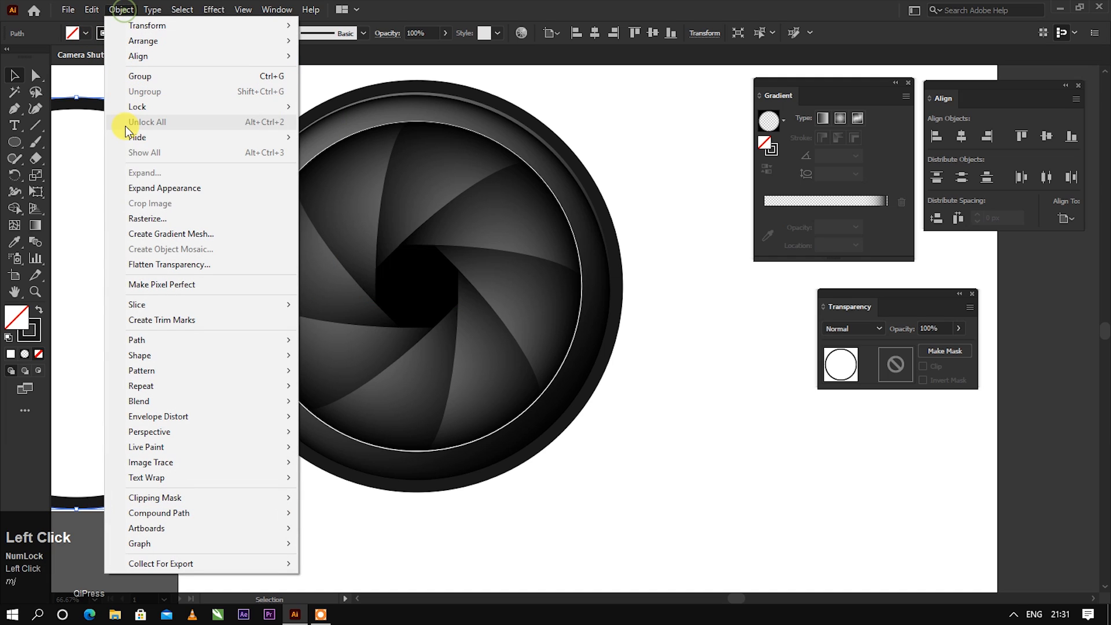
pyautogui.click(152, 189)
pyautogui.click(79, 33)
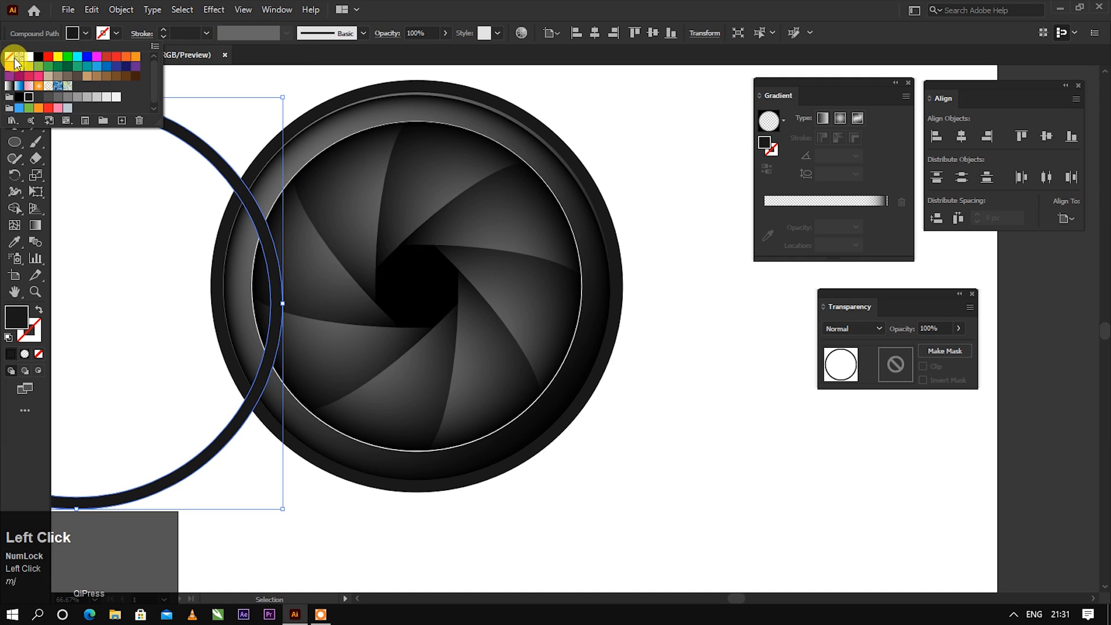
pyautogui.click(12, 57)
pyautogui.click(119, 33)
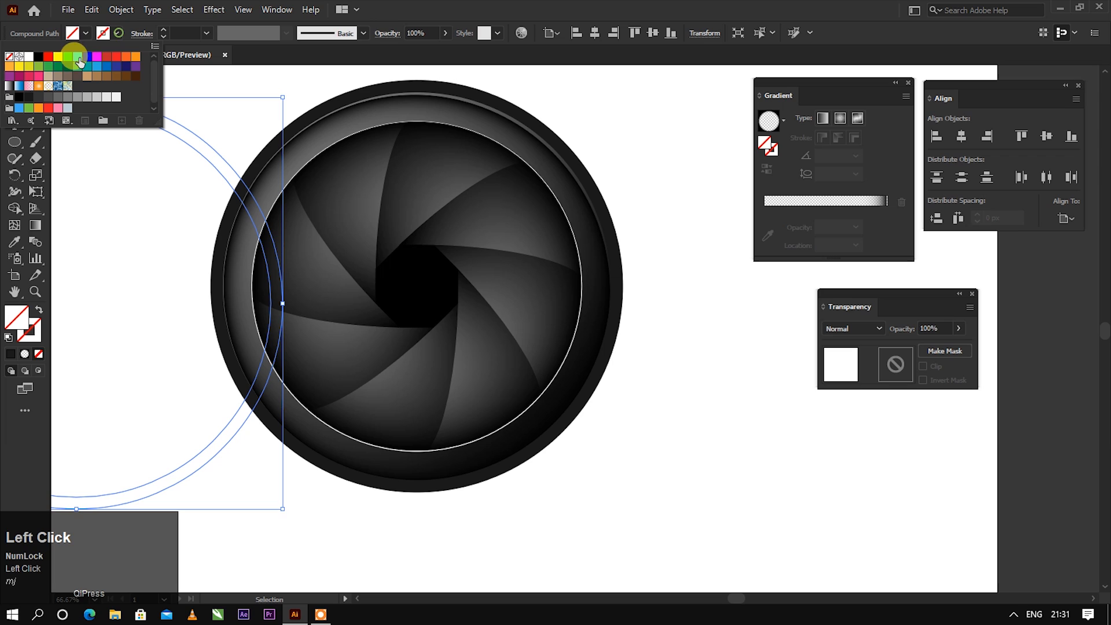
pyautogui.click(38, 56)
pyautogui.click(124, 22)
# - Release the copied ring's compound path and move its inner circle over the shutter
pyautogui.rightClick(132, 116)
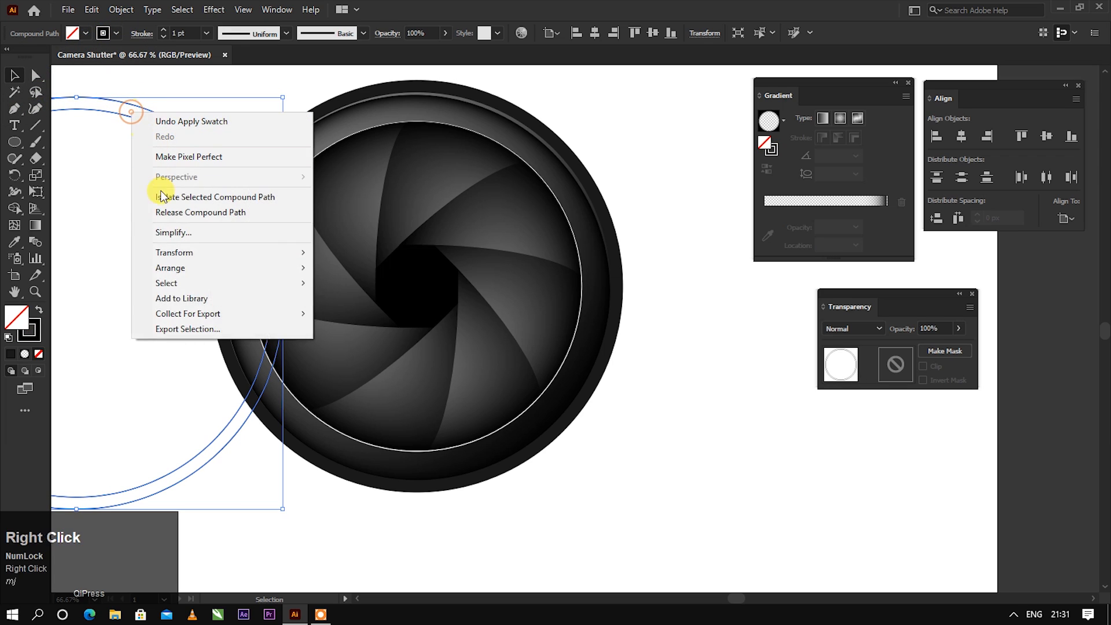
pyautogui.click(153, 211)
pyautogui.click(167, 96)
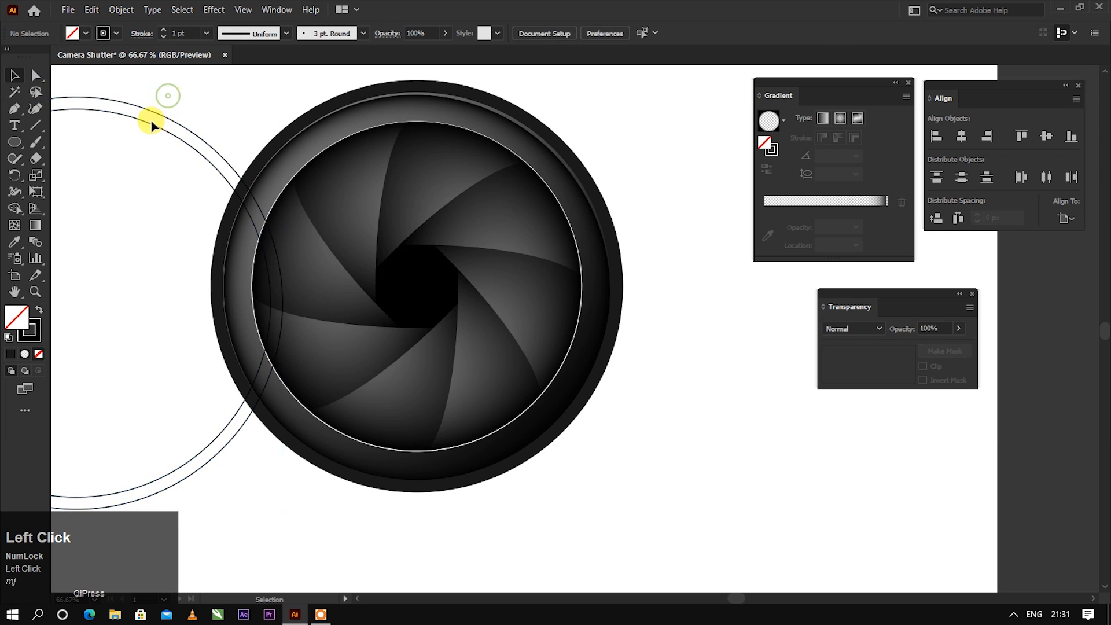
pyautogui.moveTo(146, 122); pyautogui.dragTo(444, 126)
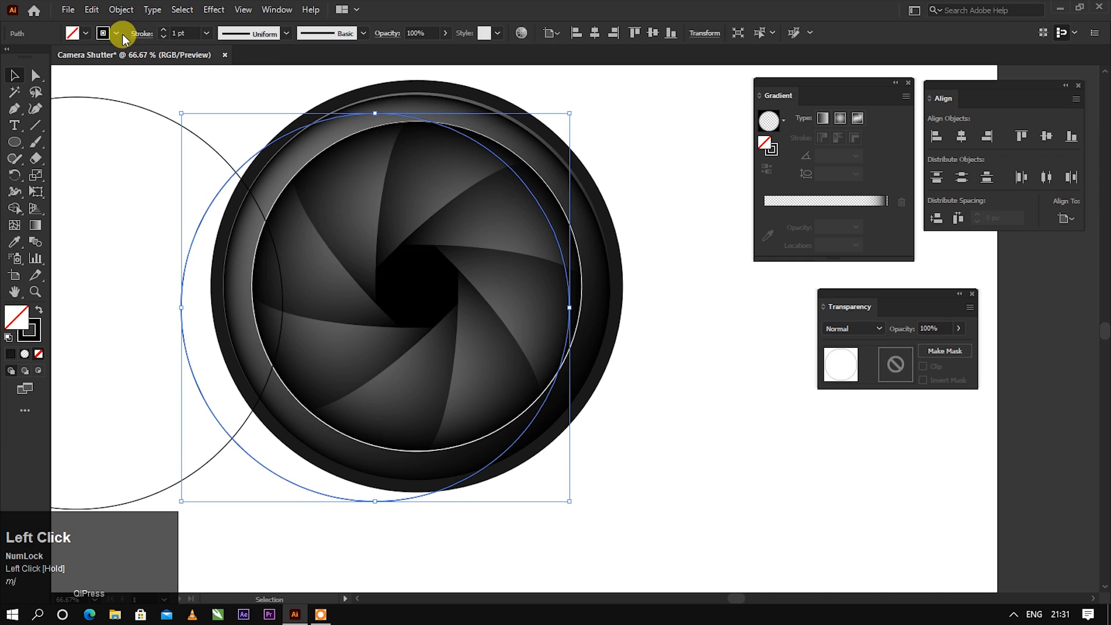
# - Give the inner circle outline a white stroke and centre it horizontally and vertically on the shutter
pyautogui.click(117, 33)
pyautogui.click(29, 56)
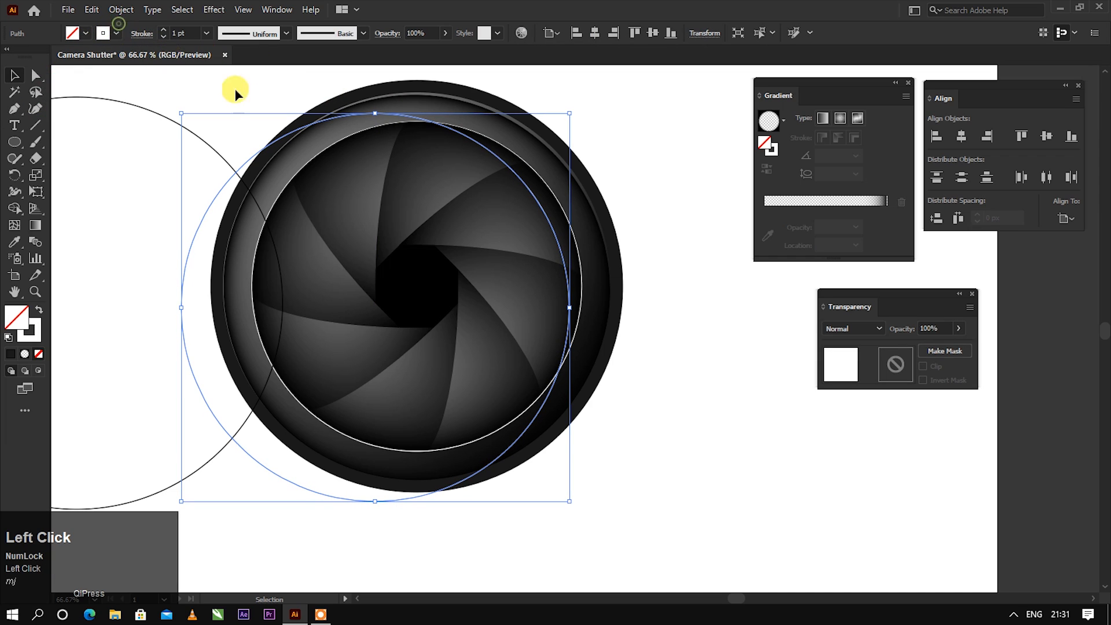
pyautogui.click(962, 139)
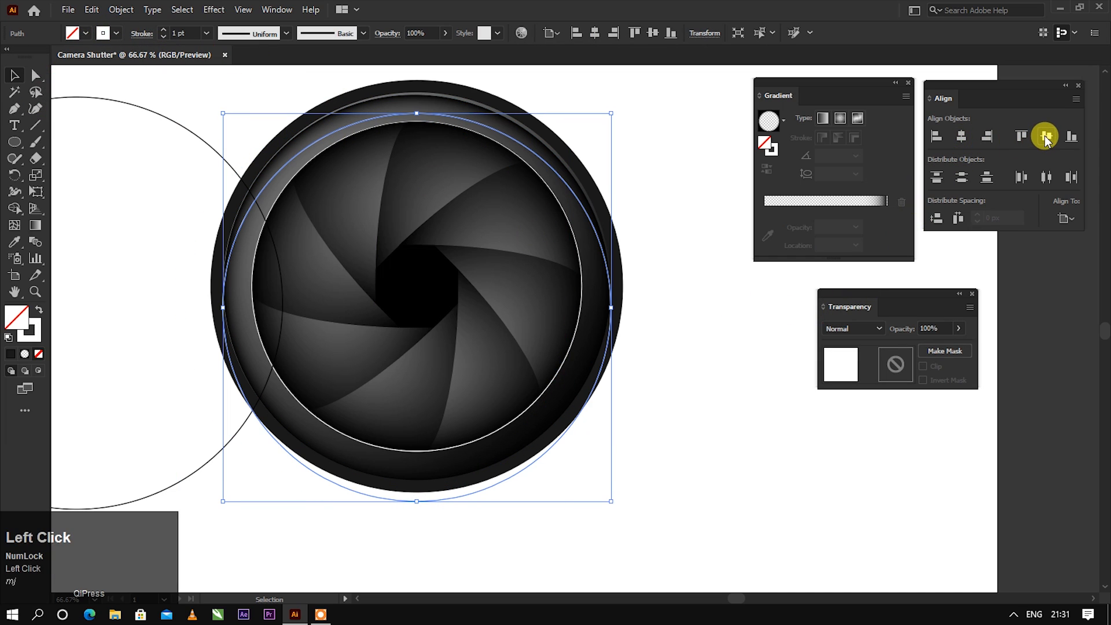
pyautogui.click(1046, 137)
# - Apply the lens-shaped variable width profile, tapered at both ends, to the white circle's stroke and deselect it
pyautogui.click(257, 33)
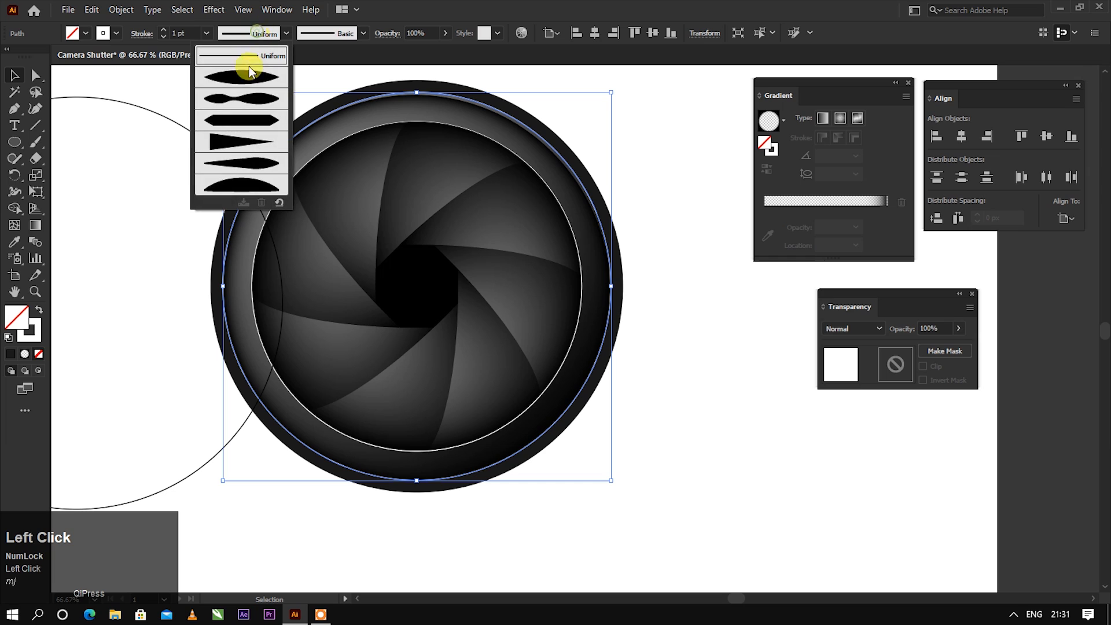
pyautogui.click(234, 81)
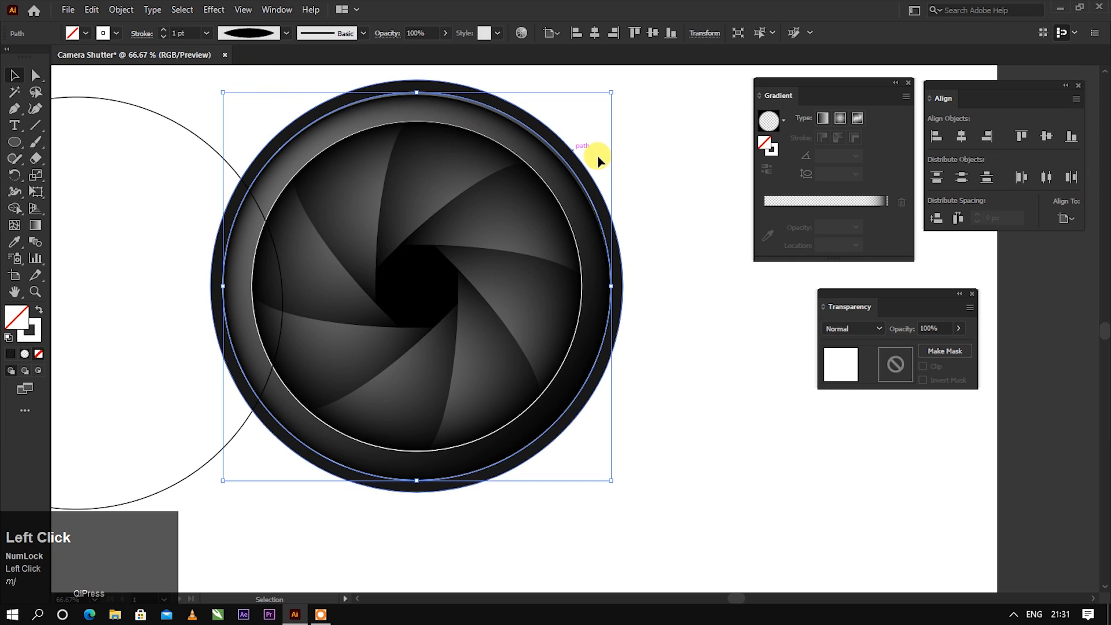
pyautogui.click(651, 161)
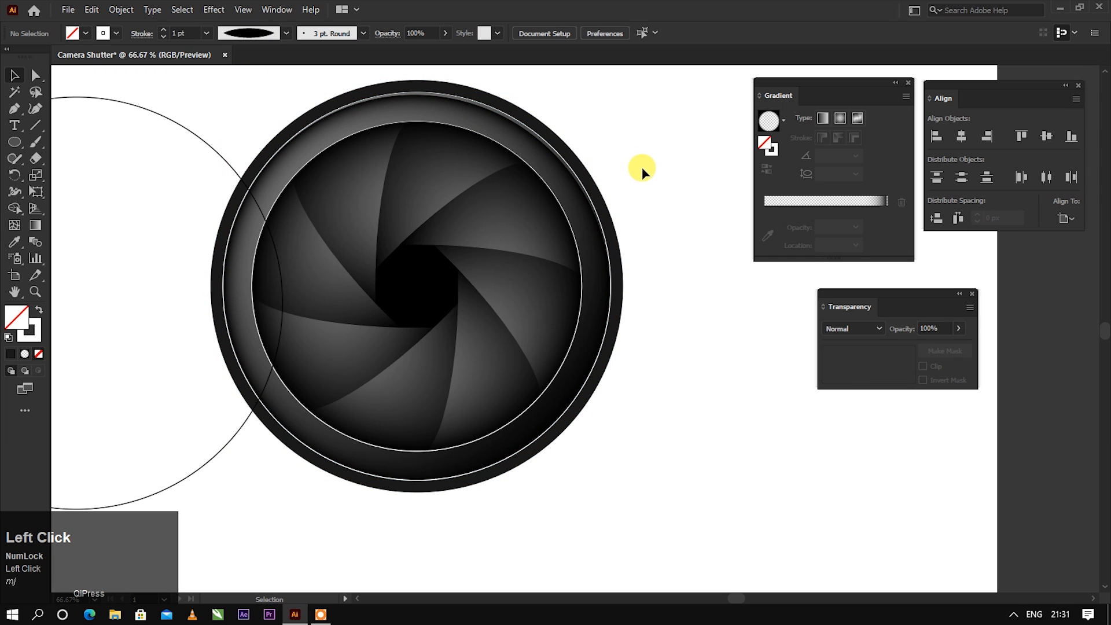
# - Recolour the tapered circle's stroke to light gray, R=179 G=179 B=179
pyautogui.scroll(-1, 641, 168)
pyautogui.scroll(9, 476, 409)
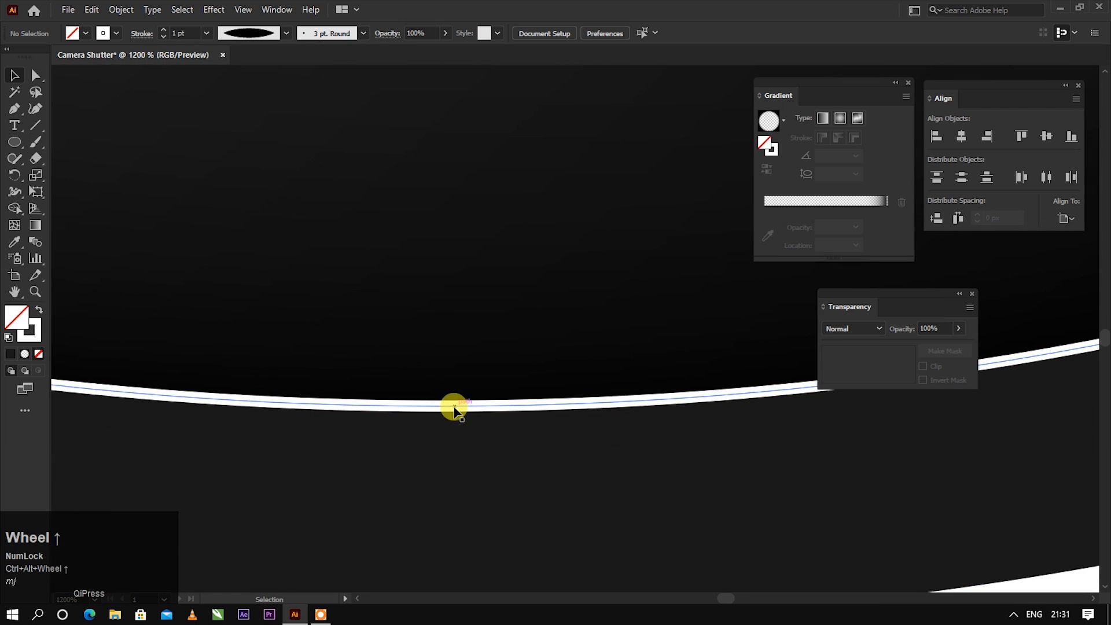
pyautogui.click(454, 408)
pyautogui.click(116, 33)
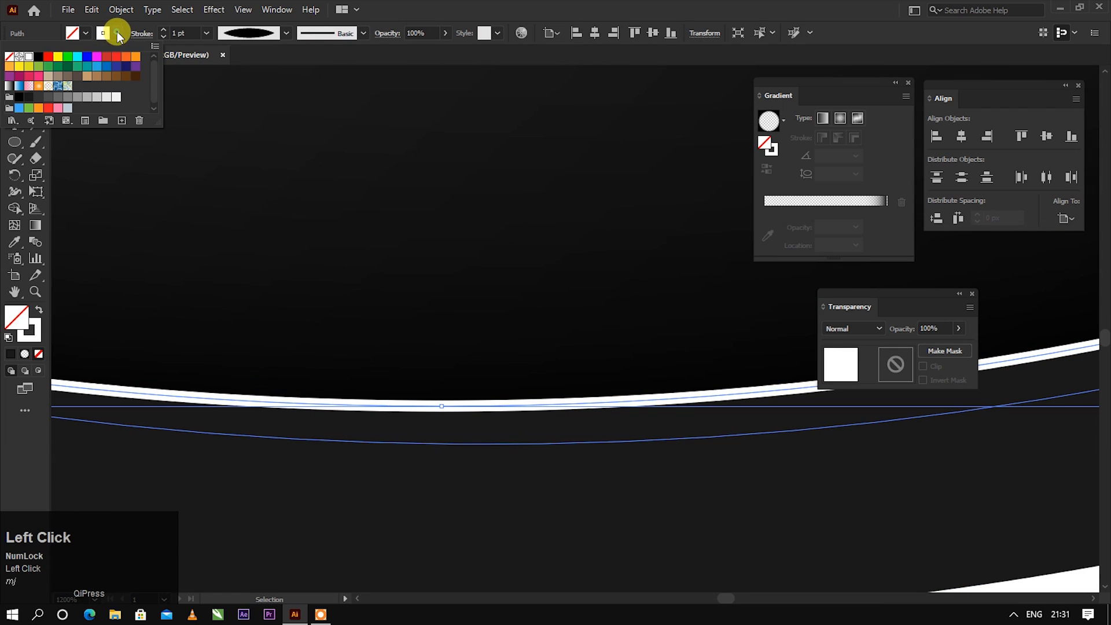
pyautogui.click(84, 98)
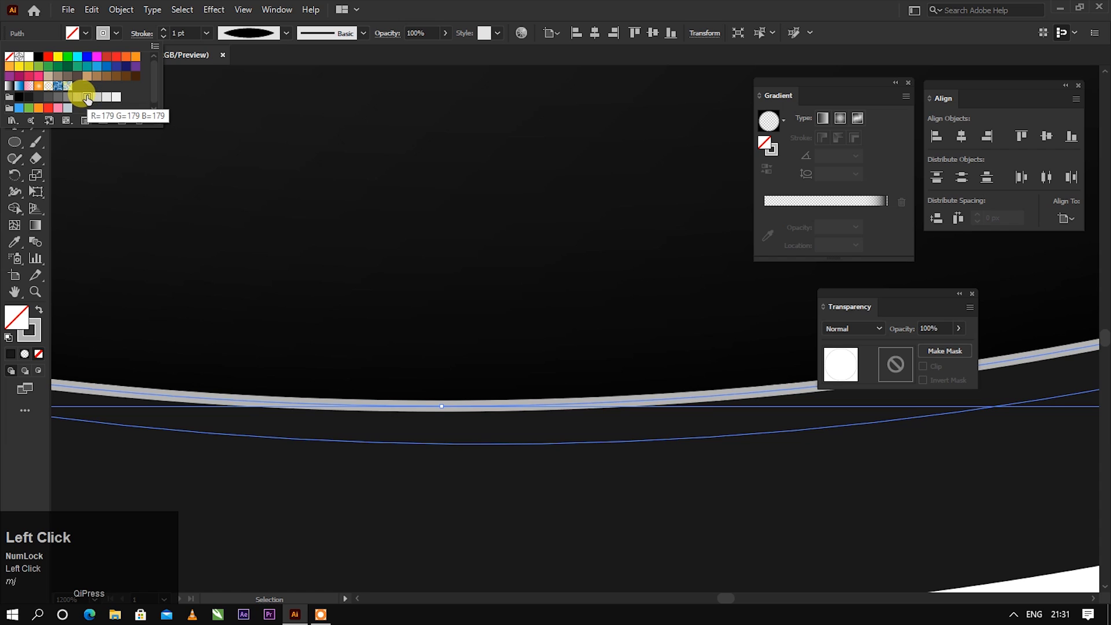
# - Rotate the light gray tapered circle about 176° and deselect it
pyautogui.keyDown('ctrl'); pyautogui.keyDown('alt'); pyautogui.scroll(2, 350, 311); pyautogui.keyUp('alt'); pyautogui.keyUp('ctrl')
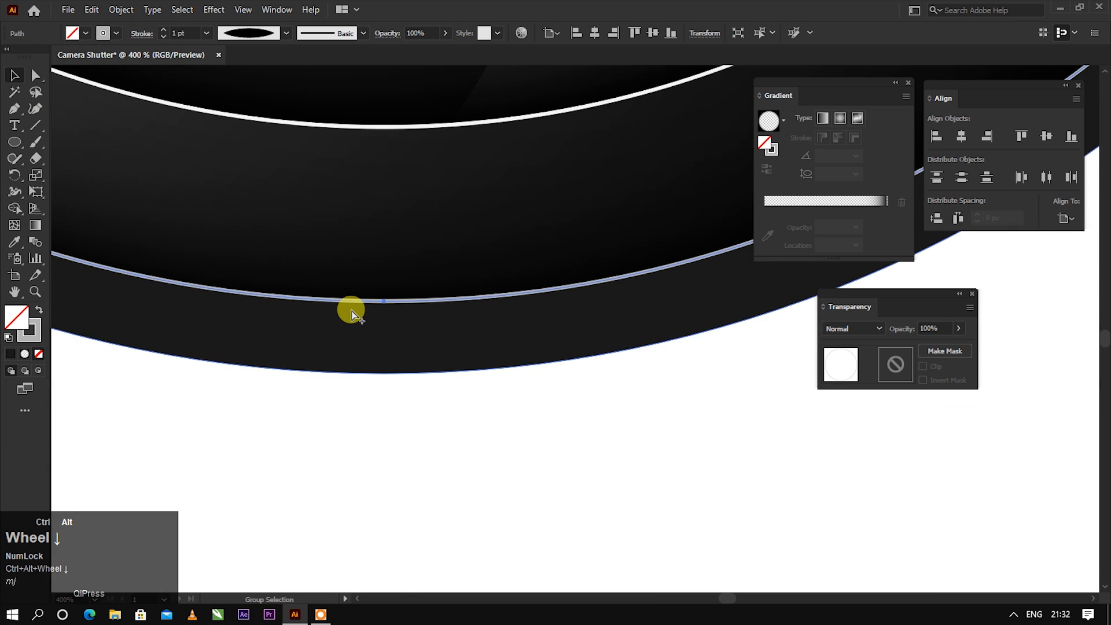
pyautogui.keyDown('ctrl'); pyautogui.keyDown('alt'); pyautogui.scroll(-5, 374, 407); pyautogui.keyUp('alt'); pyautogui.keyUp('ctrl')
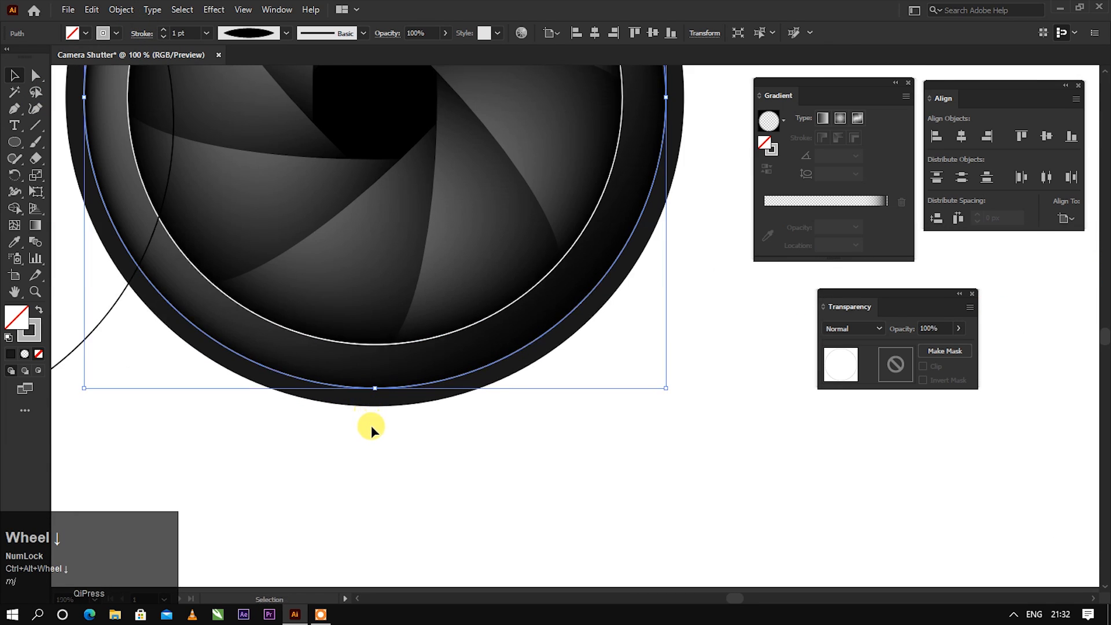
pyautogui.keyDown('ctrl'); pyautogui.keyDown('alt'); pyautogui.scroll(-2, 395, 443); pyautogui.keyUp('alt'); pyautogui.keyUp('ctrl')
pyautogui.keyDown('ctrl'); pyautogui.keyDown('alt'); pyautogui.scroll(1, 398, 352); pyautogui.keyUp('alt'); pyautogui.keyUp('ctrl')
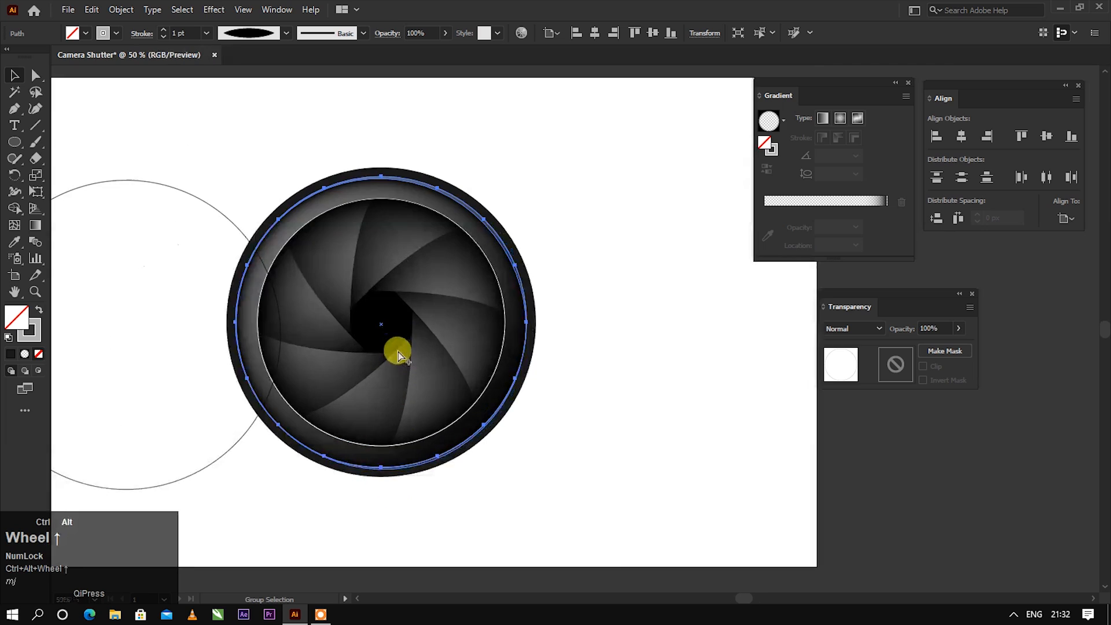
pyautogui.moveTo(531, 170); pyautogui.dragTo(198, 466)
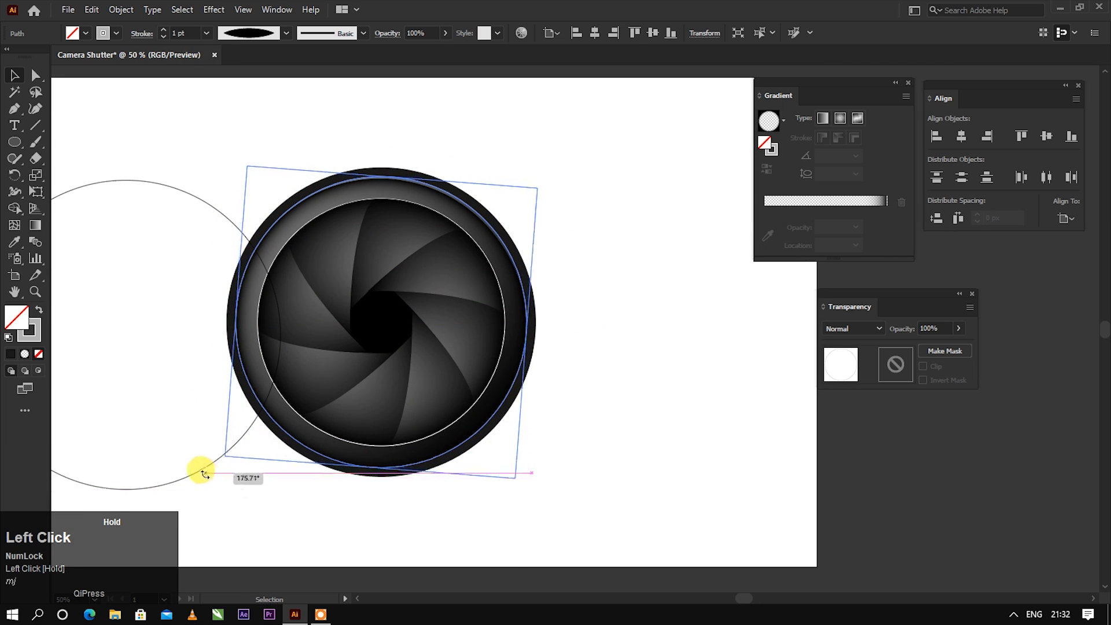
pyautogui.click(634, 281)
# - Move the remaining large black circle outline onto the shutter and centre it horizontally and vertically
pyautogui.keyDown('ctrl'); pyautogui.keyDown('alt'); pyautogui.scroll(-1, 593, 199); pyautogui.keyUp('alt'); pyautogui.keyUp('ctrl')
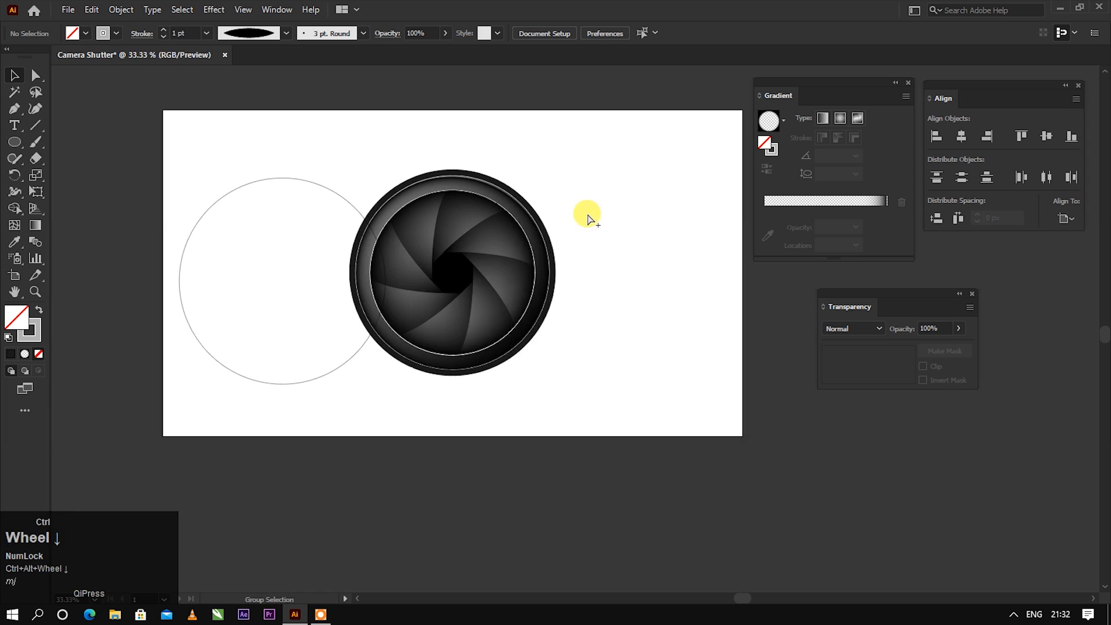
pyautogui.keyDown('ctrl'); pyautogui.keyDown('alt'); pyautogui.scroll(1, 619, 249); pyautogui.keyUp('alt'); pyautogui.keyUp('ctrl')
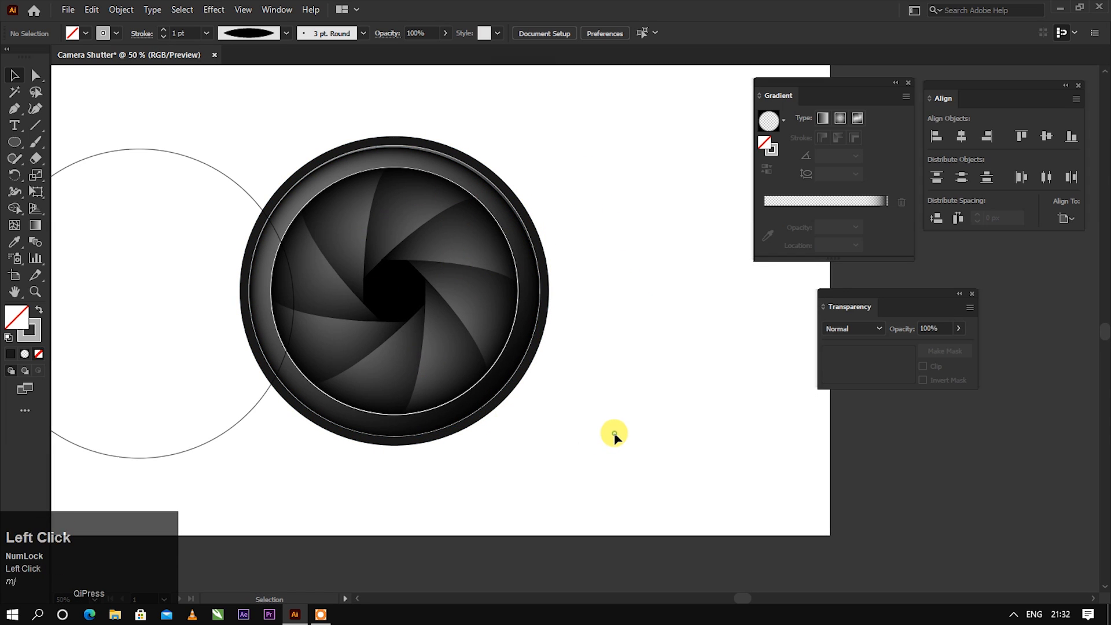
pyautogui.moveTo(238, 188); pyautogui.dragTo(487, 172)
pyautogui.click(968, 137)
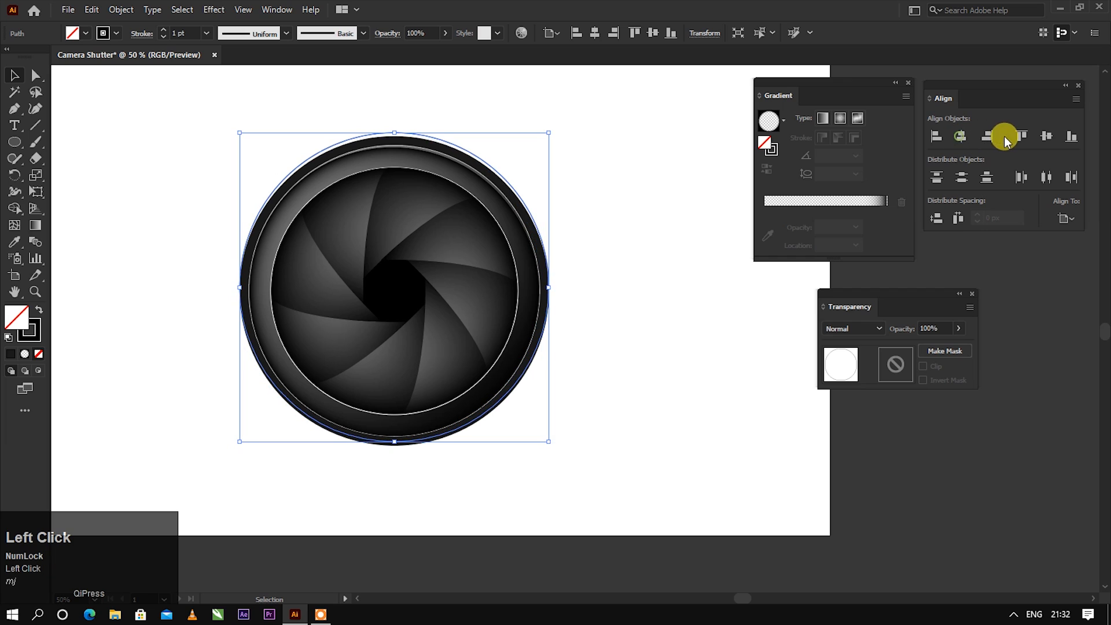
pyautogui.click(1048, 136)
# - Enlarge the black outline proportionally from its centre to about 686 px, leaving a thin gap outside the dark rim
pyautogui.keyDown('ctrl'); pyautogui.keyDown('alt'); pyautogui.scroll(3, 553, 157); pyautogui.keyUp('alt'); pyautogui.keyUp('ctrl')
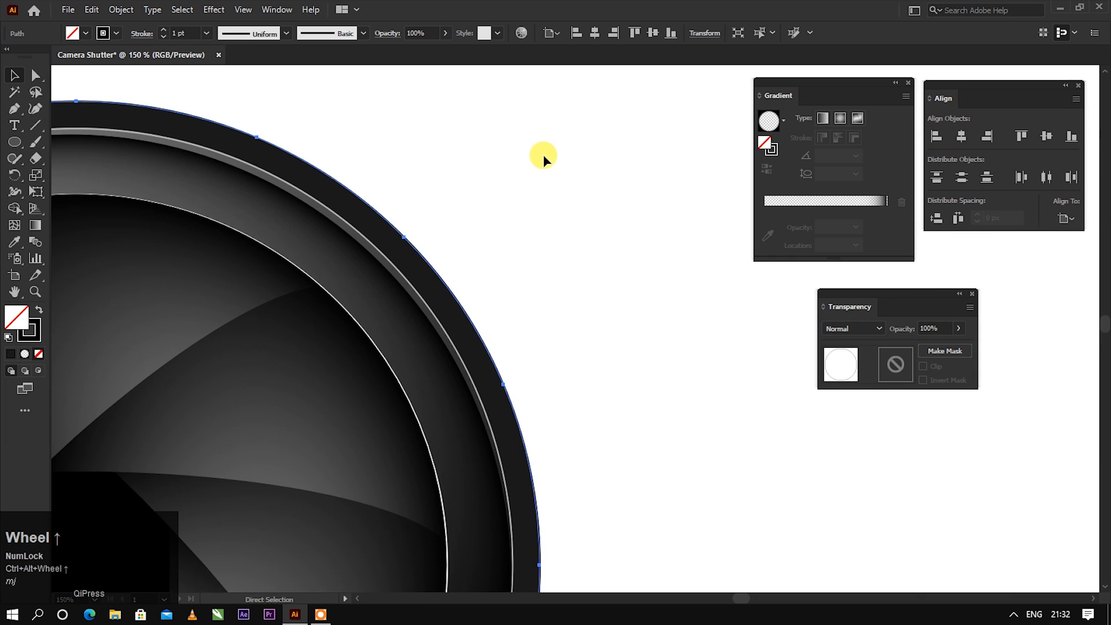
pyautogui.keyDown('ctrl'); pyautogui.keyDown('alt'); pyautogui.scroll(2, 544, 120); pyautogui.keyUp('alt'); pyautogui.keyUp('ctrl')
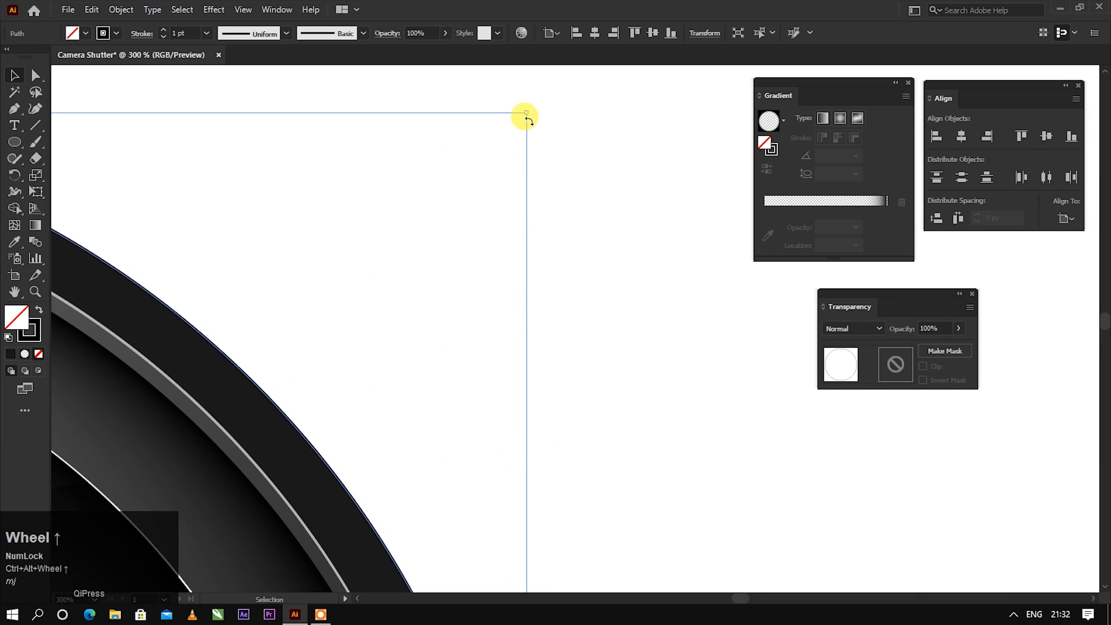
pyautogui.moveTo(529, 112); pyautogui.dragTo(540, 109)
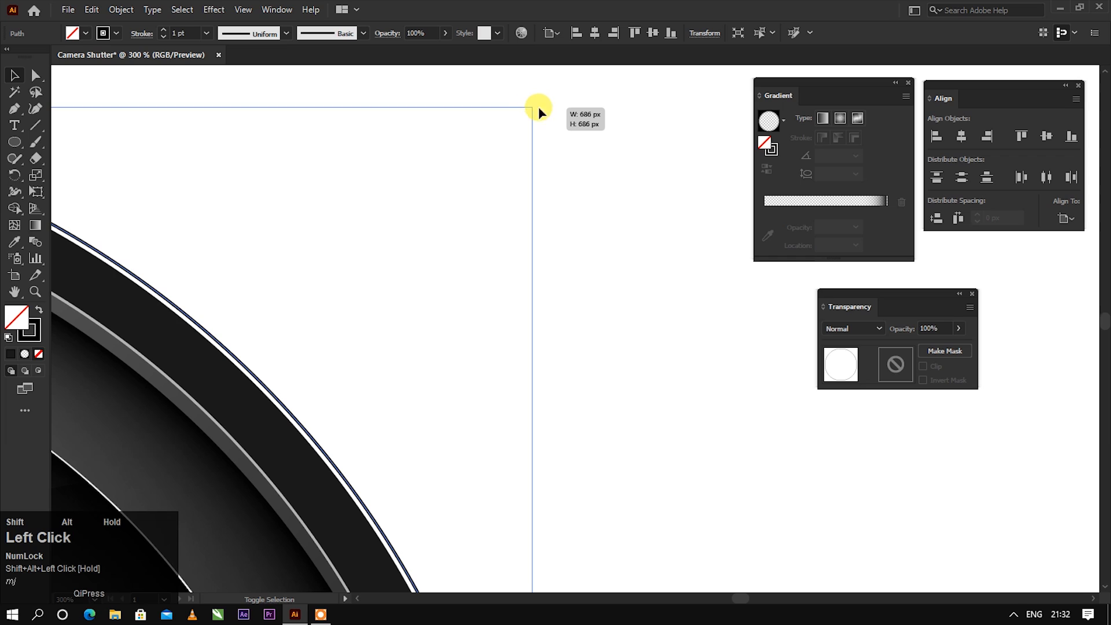
# - Set the outer black outline's stroke weight to 4 pt and align the stroke to the outside
pyautogui.click(143, 33)
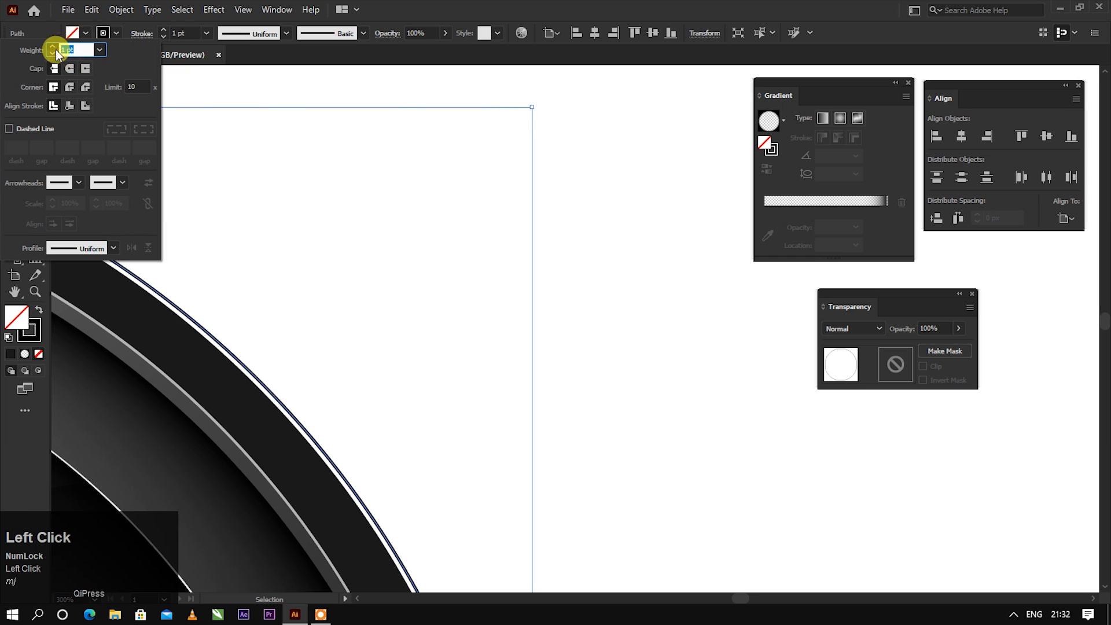
pyautogui.click(54, 47)
pyautogui.click(53, 45)
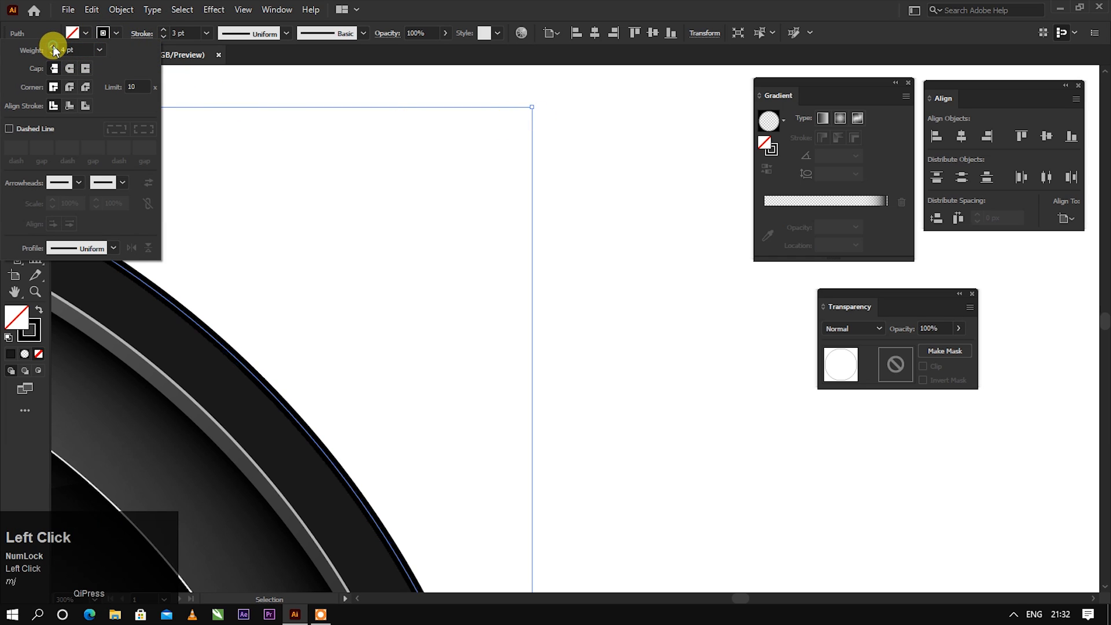
pyautogui.click(68, 105)
pyautogui.click(85, 108)
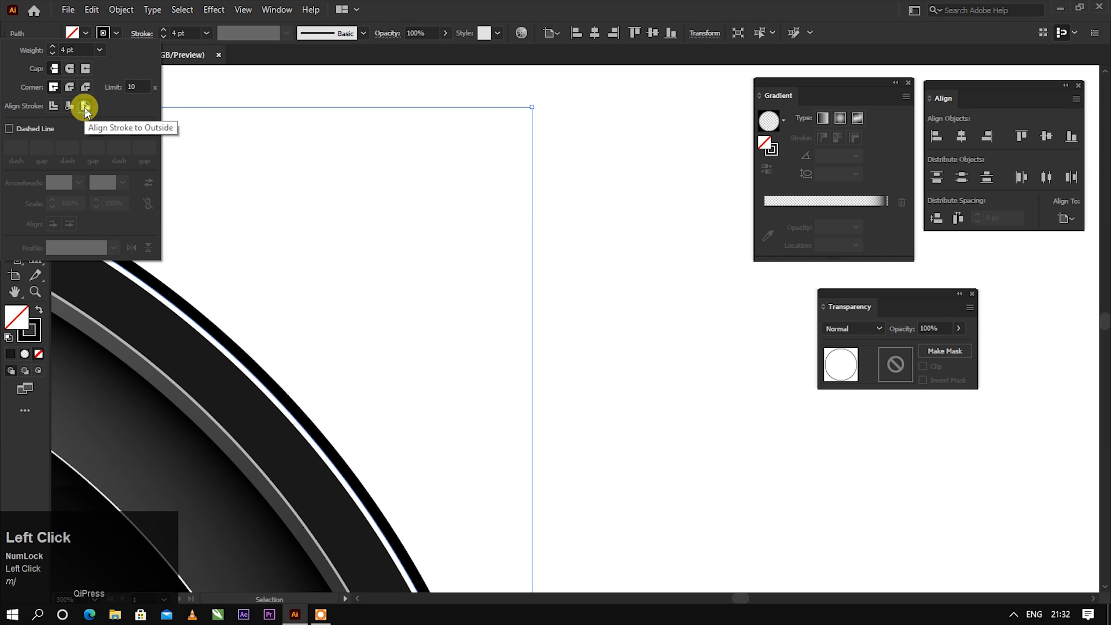
pyautogui.click(211, 174)
pyautogui.scroll(-1, 426, 165)
pyautogui.scroll(-3, 425, 165)
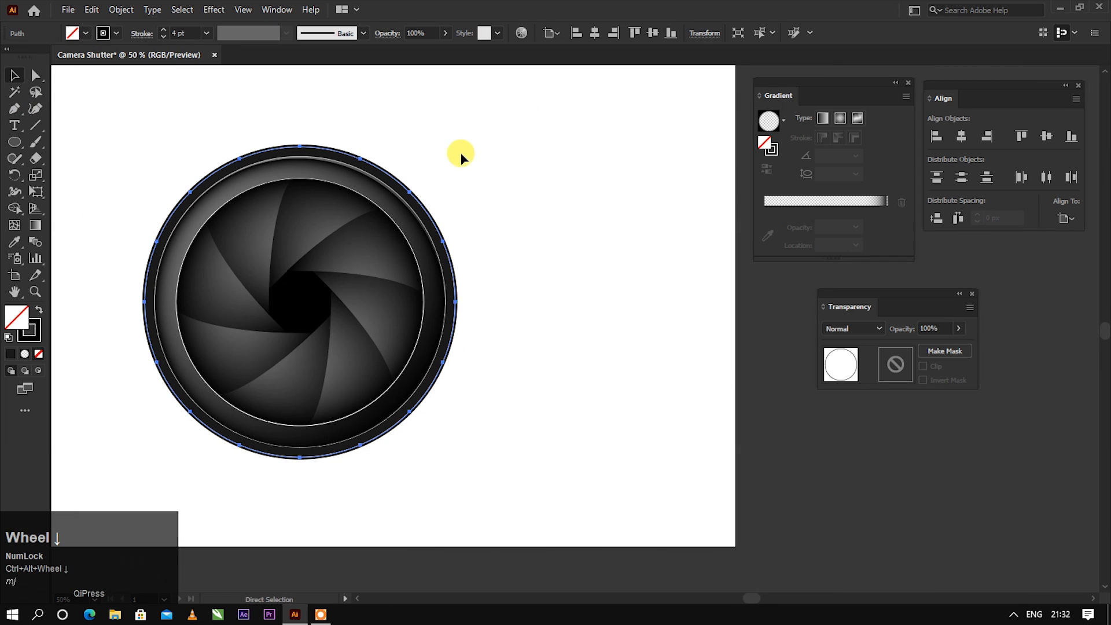
pyautogui.click(116, 33)
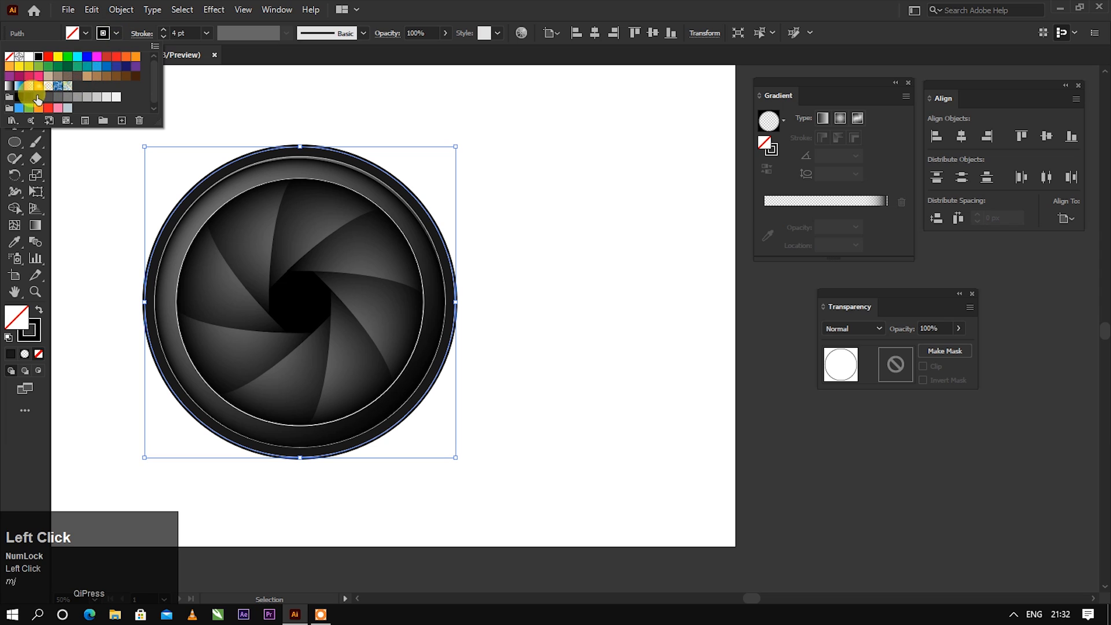
pyautogui.click(195, 98)
pyautogui.scroll(-1, 342, 124)
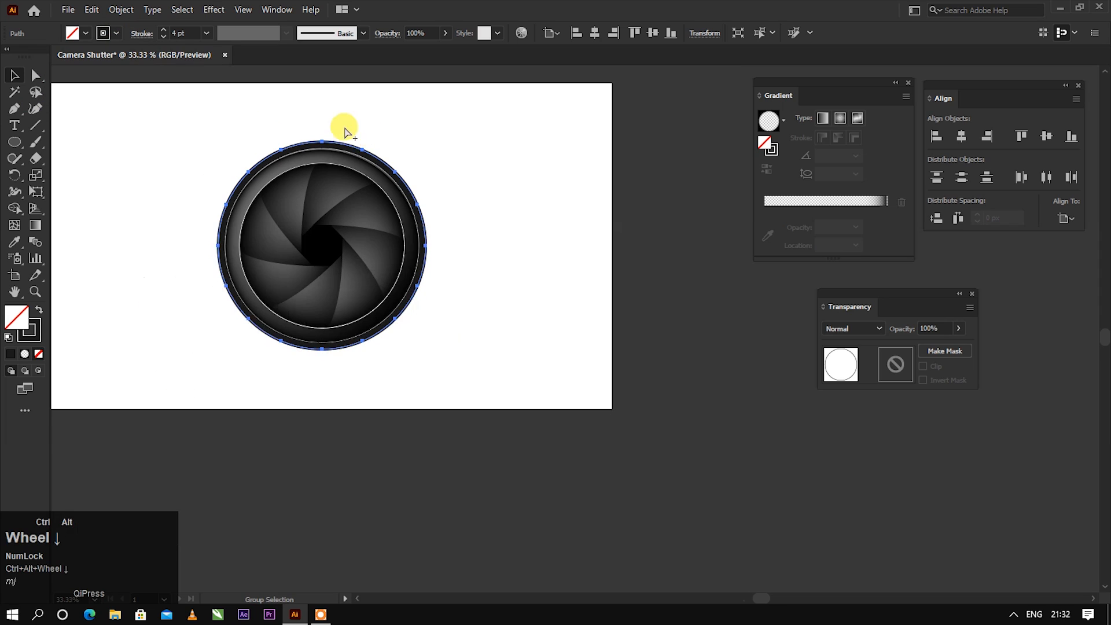
pyautogui.click(275, 135)
pyautogui.scroll(1, 371, 148)
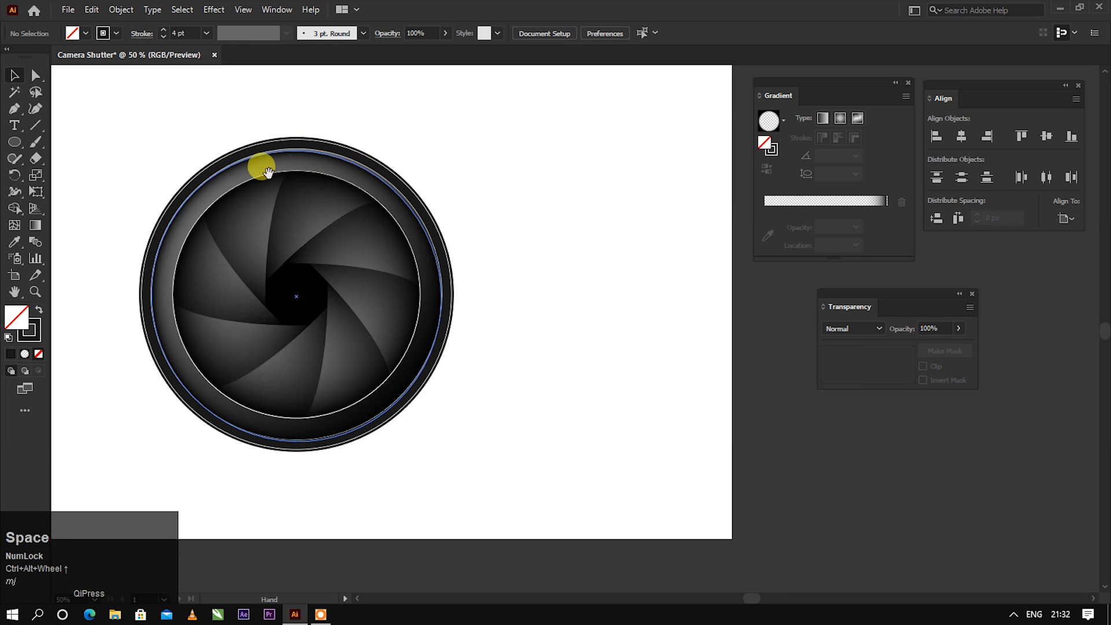
pyautogui.moveTo(261, 166); pyautogui.dragTo(326, 174)
pyautogui.click(168, 155)
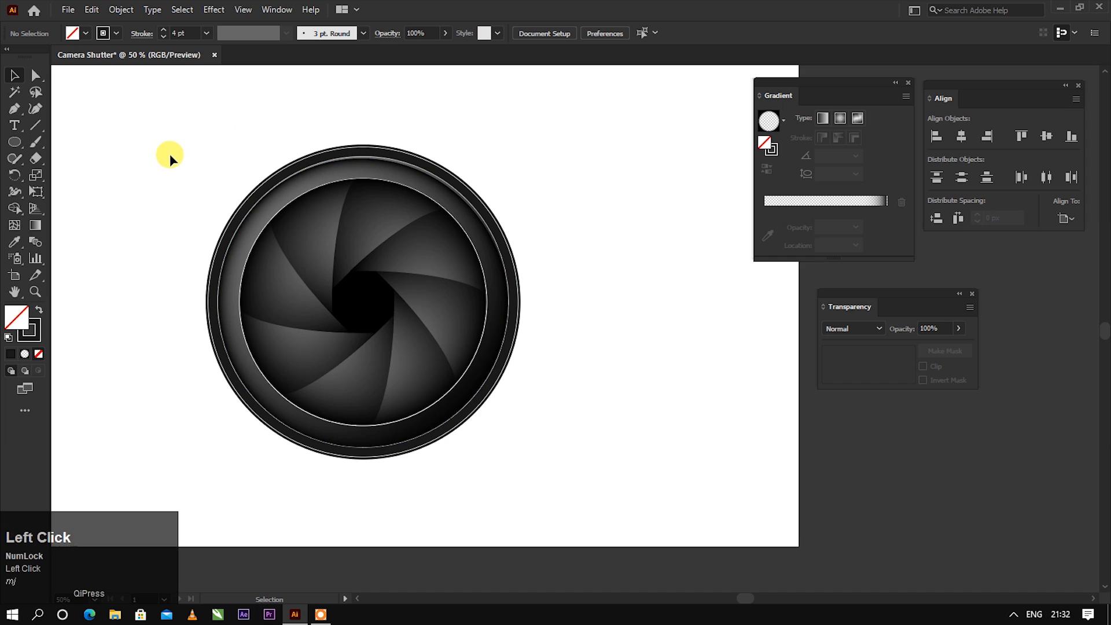
# - Draw an unfilled 570 px circle from the shutter's centre, just outside the blades, and set its black stroke to 1 pt
pyautogui.scroll(1, 368, 320)
pyautogui.moveTo(329, 283); pyautogui.dragTo(341, 290)
pyautogui.moveTo(14, 142); pyautogui.dragTo(71, 176)
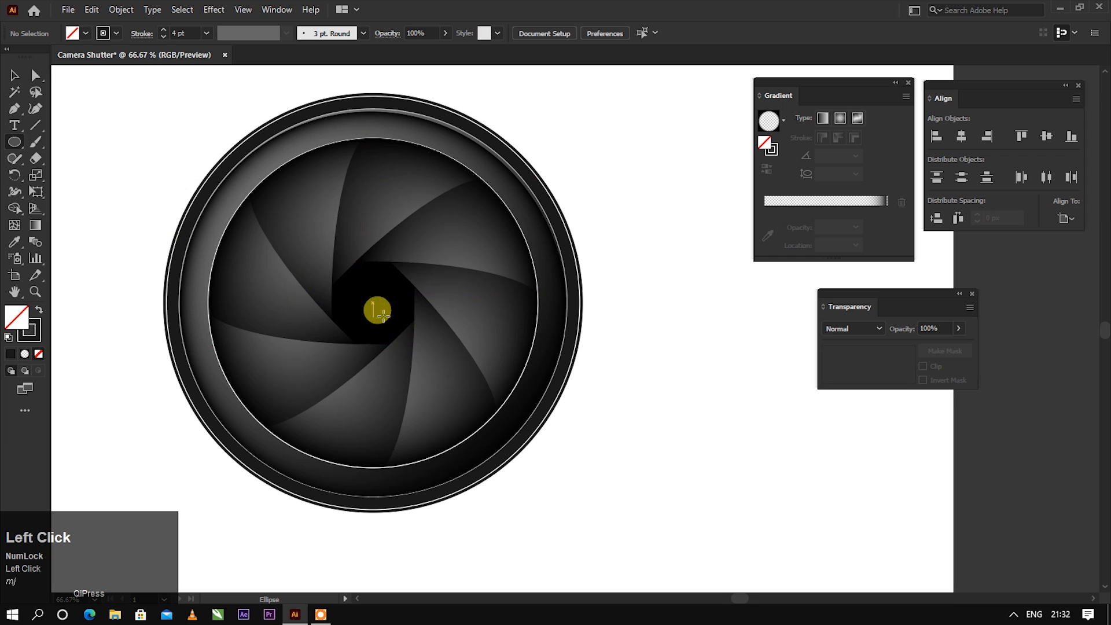
pyautogui.moveTo(373, 303)
pyautogui.mouseDown()
pyautogui.moveTo(392, 266)
pyautogui.moveTo(552, 129)
pyautogui.moveTo(539, 139)
pyautogui.mouseUp()
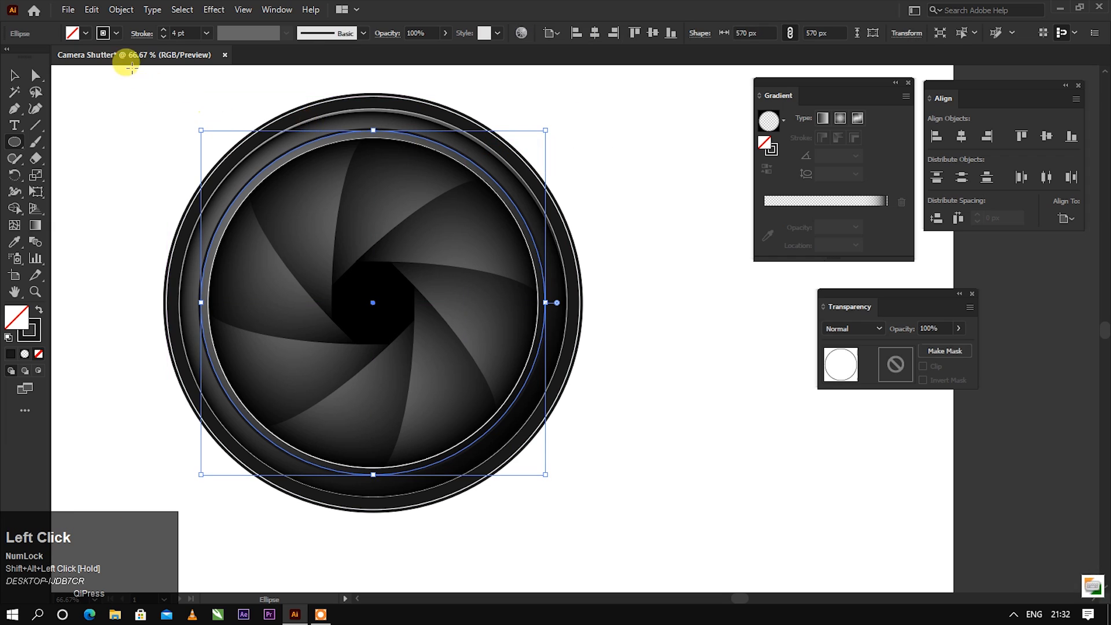
pyautogui.click(164, 34)
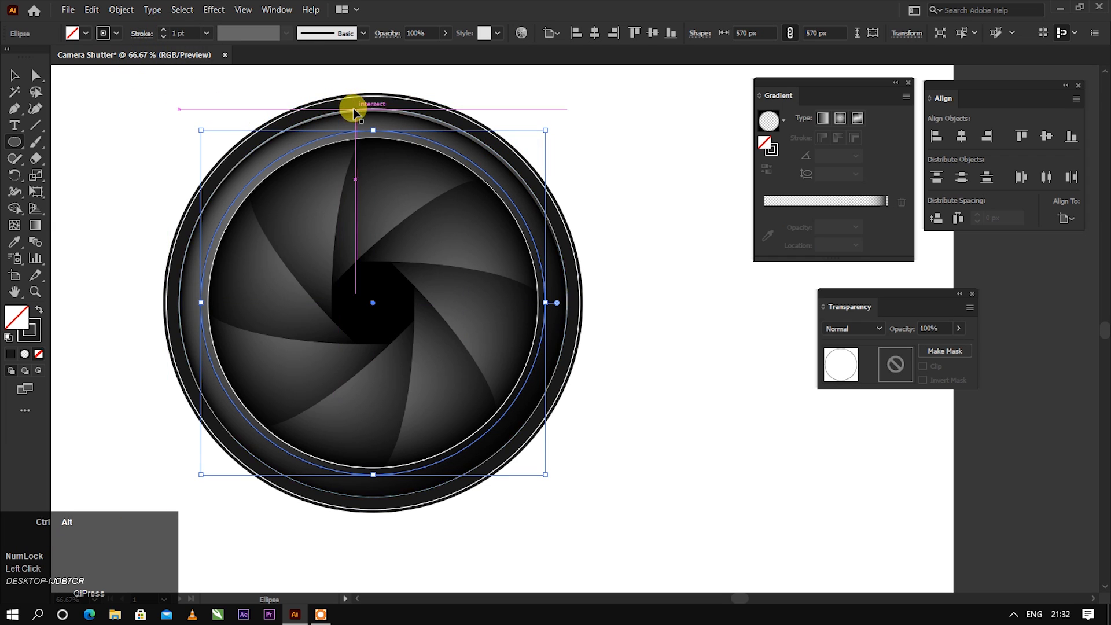
pyautogui.scroll(3, 355, 110)
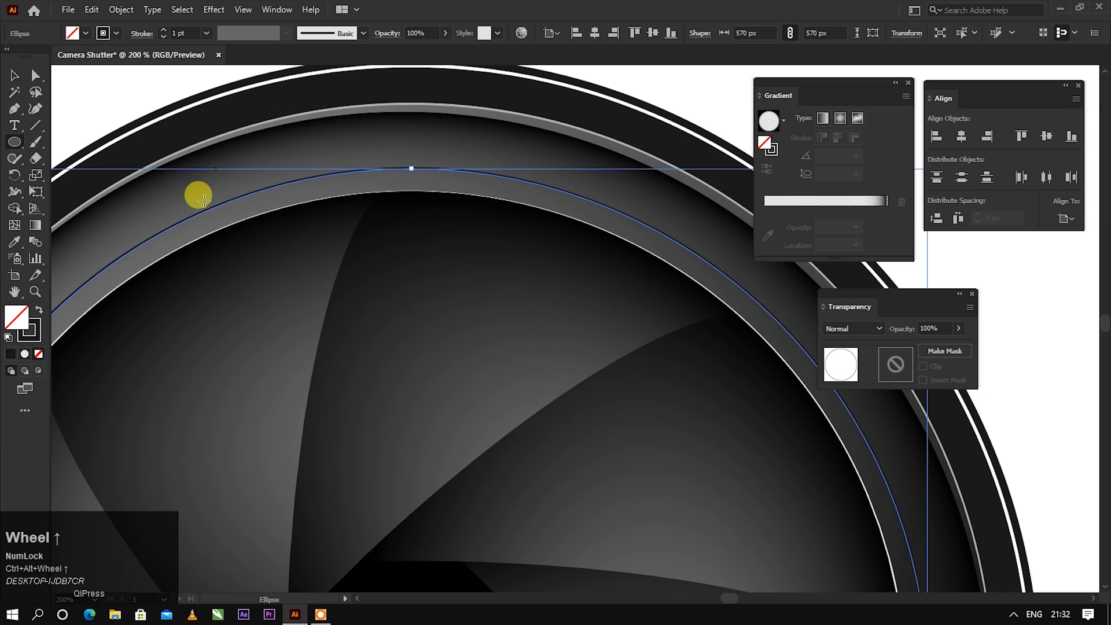
pyautogui.scroll(-3, 295, 192)
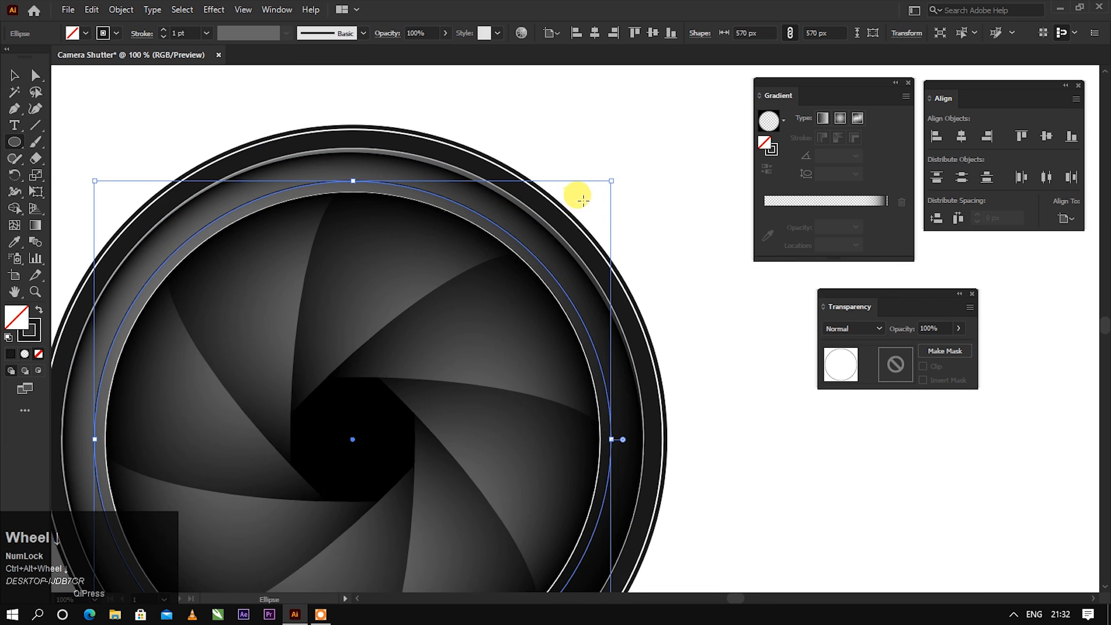
pyautogui.keyDown('alt'); pyautogui.keyDown('shift'); pyautogui.click(612, 183); pyautogui.keyUp('shift'); pyautogui.keyUp('alt')
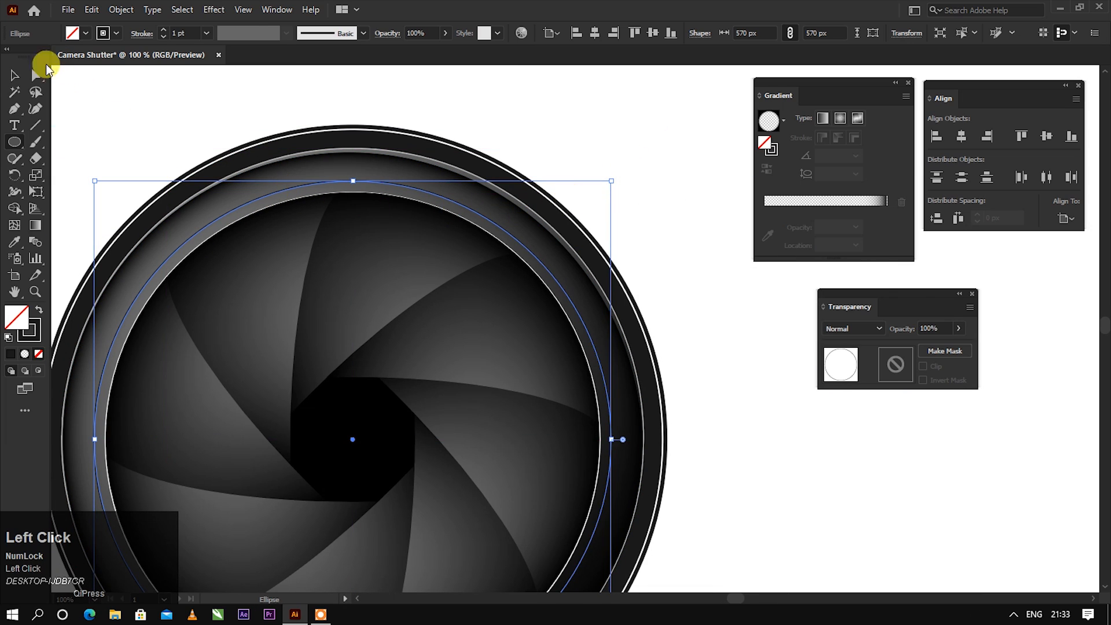
pyautogui.click(15, 76)
pyautogui.click(151, 120)
# - Turn the 570 px circle into a type path and replace the placeholder text with ZOOM
pyautogui.scroll(3, 301, 179)
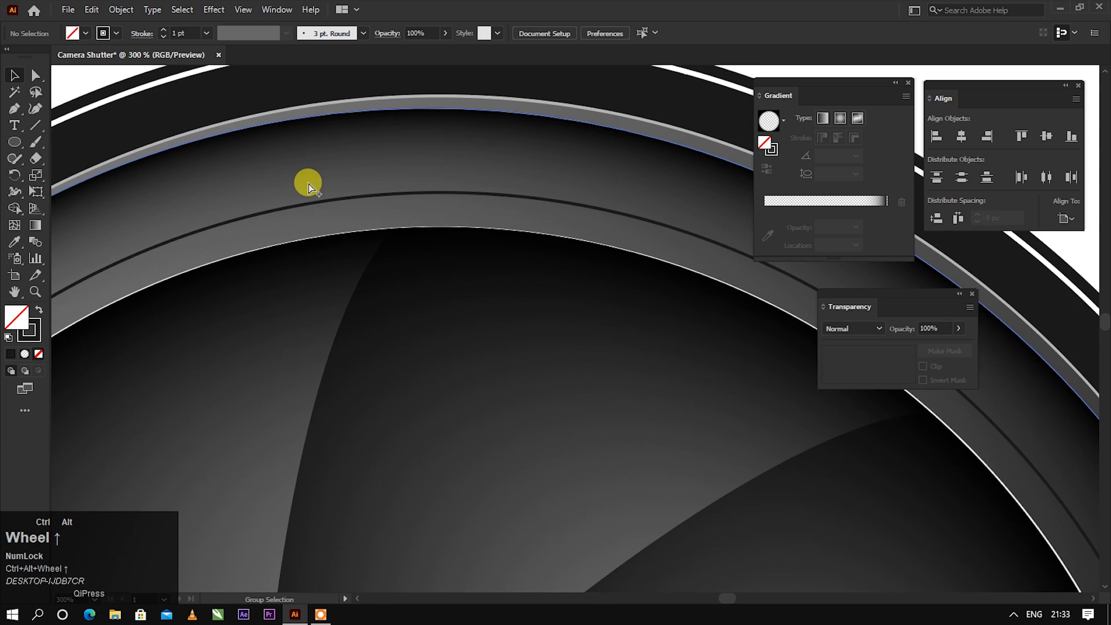
pyautogui.click(289, 214)
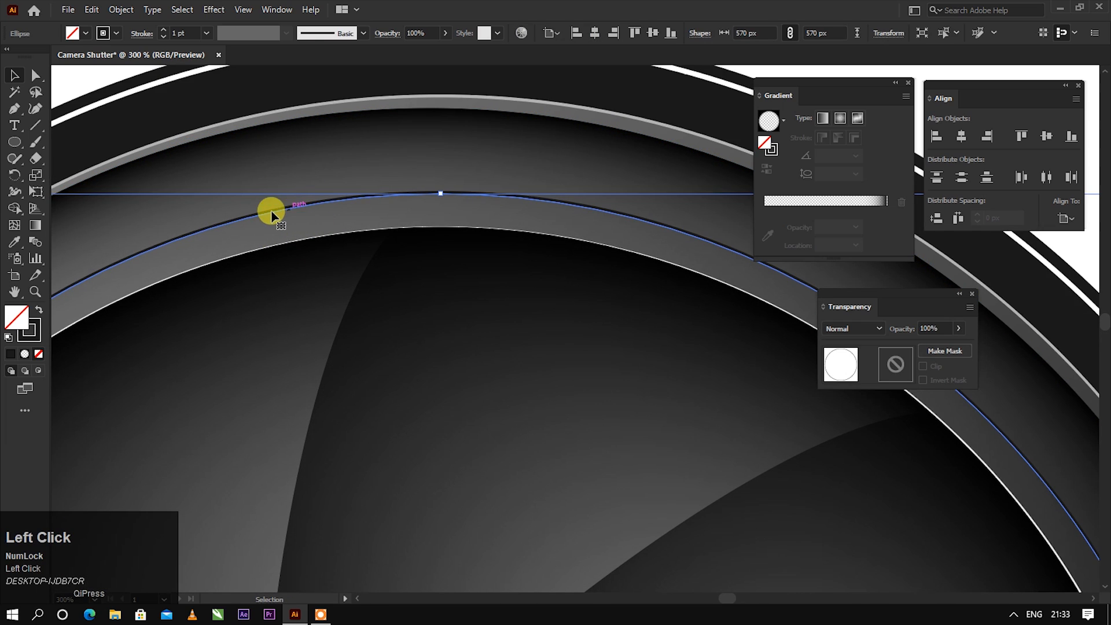
pyautogui.moveTo(15, 126); pyautogui.dragTo(75, 159)
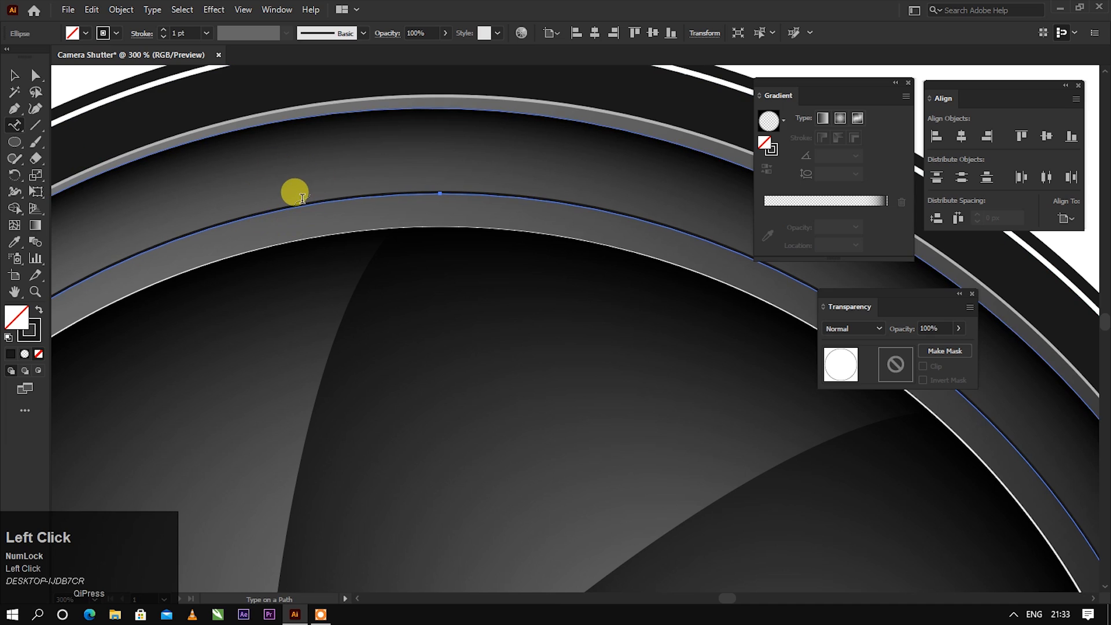
pyautogui.click(303, 202)
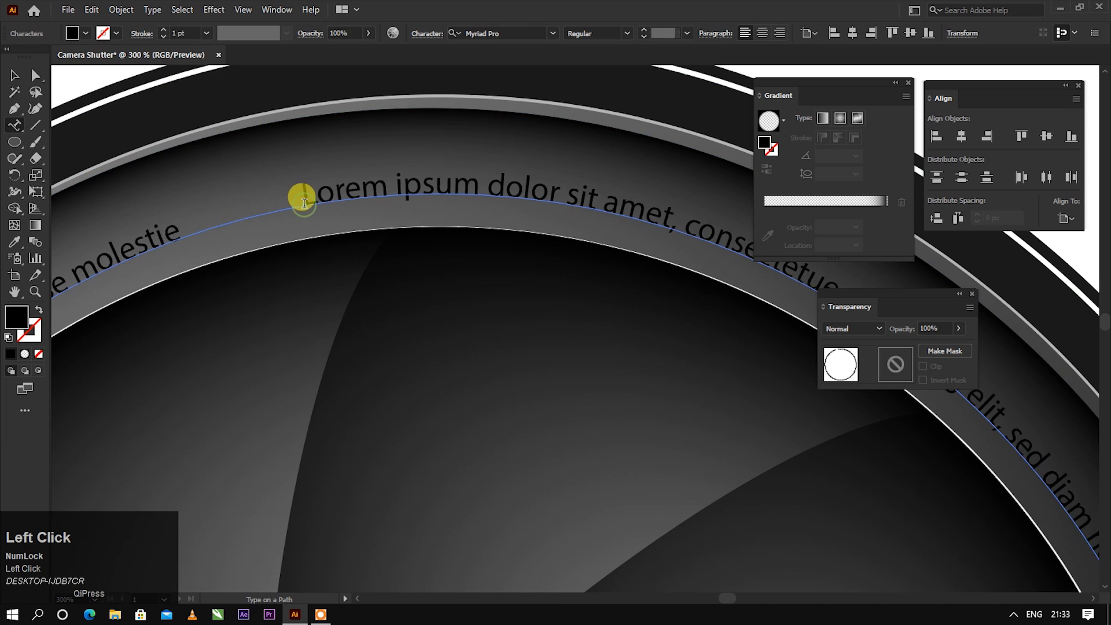
pyautogui.hotkey('ctrl', 'a')
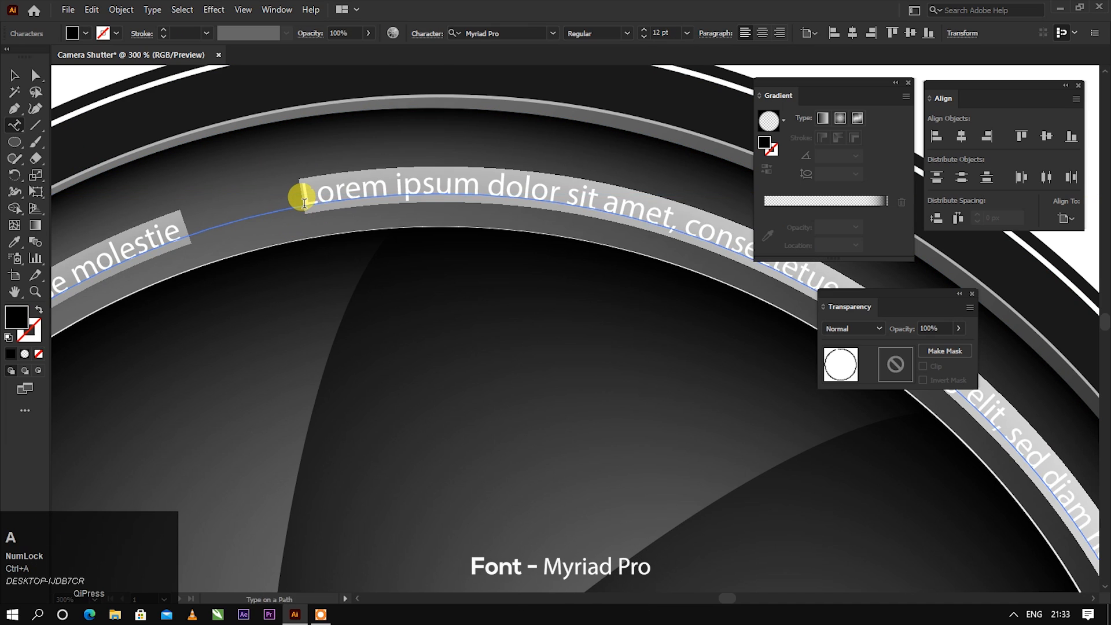
pyautogui.write('ZOOM')
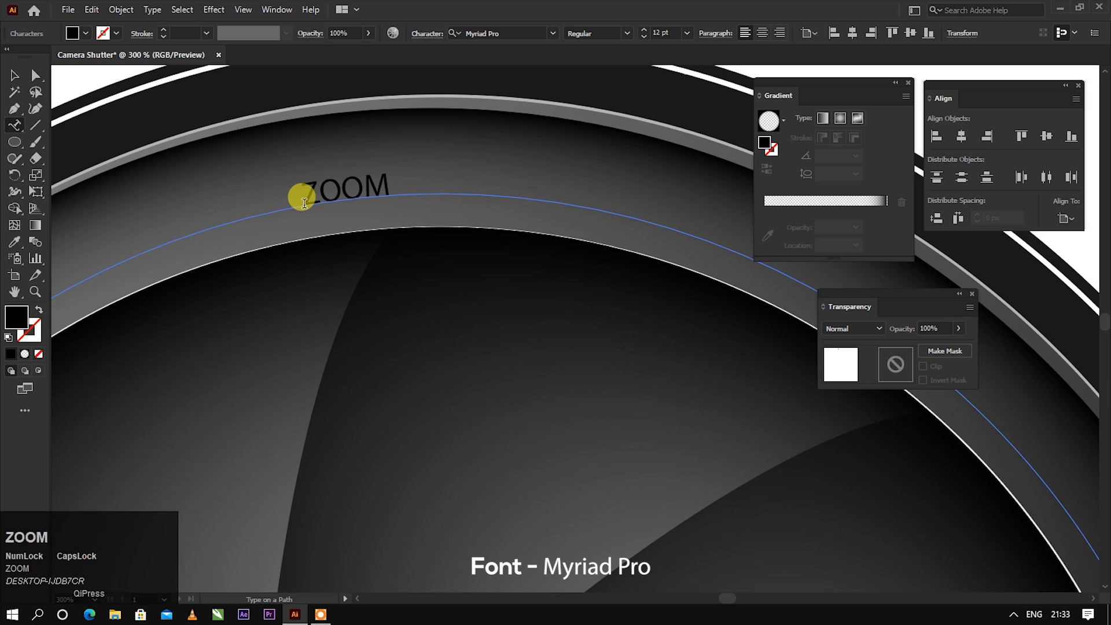
# - Set the ZOOM text to 23 pt with a white fill and rotate it about 57.5° counterclockwise around the ring
pyautogui.click(15, 75)
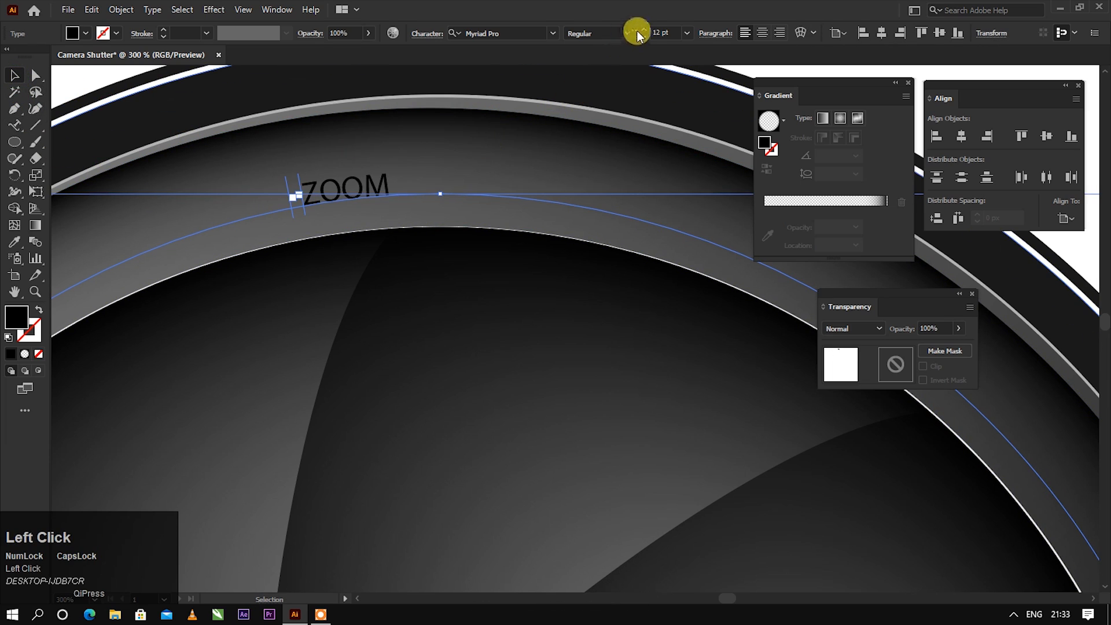
pyautogui.moveTo(648, 30); pyautogui.dragTo(648, 30)
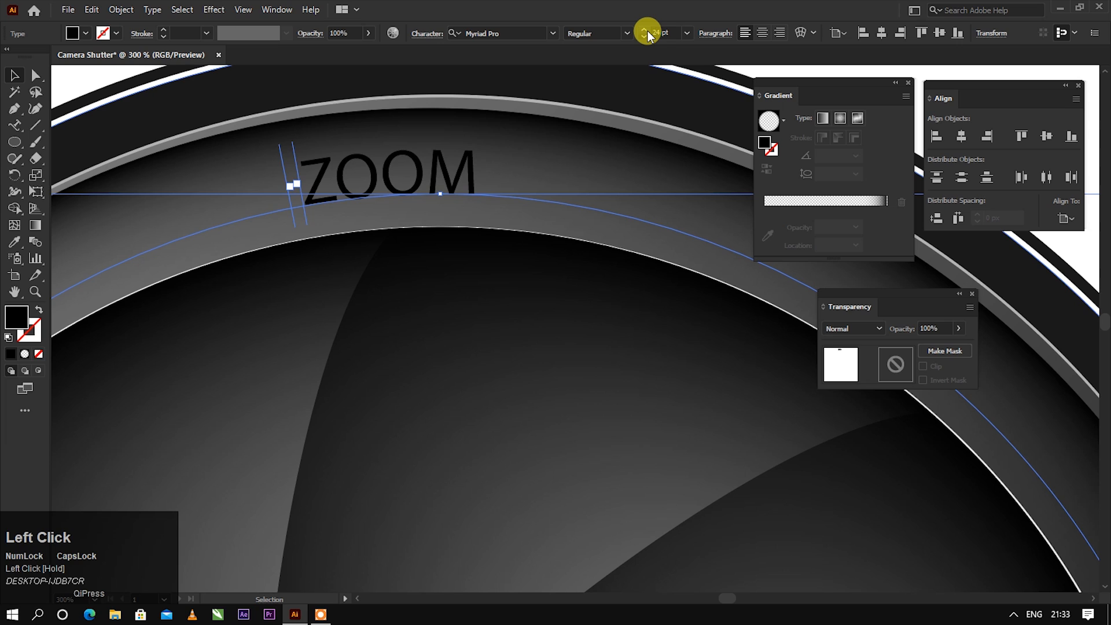
pyautogui.click(645, 36)
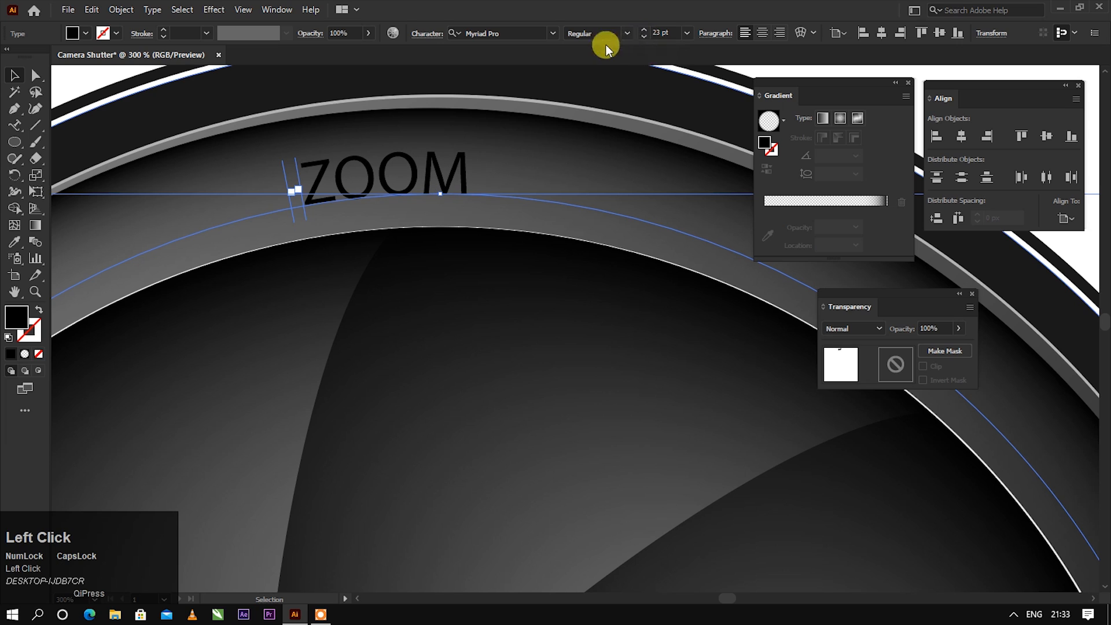
pyautogui.click(85, 33)
pyautogui.click(26, 56)
pyautogui.click(87, 22)
pyautogui.scroll(-4, 365, 168)
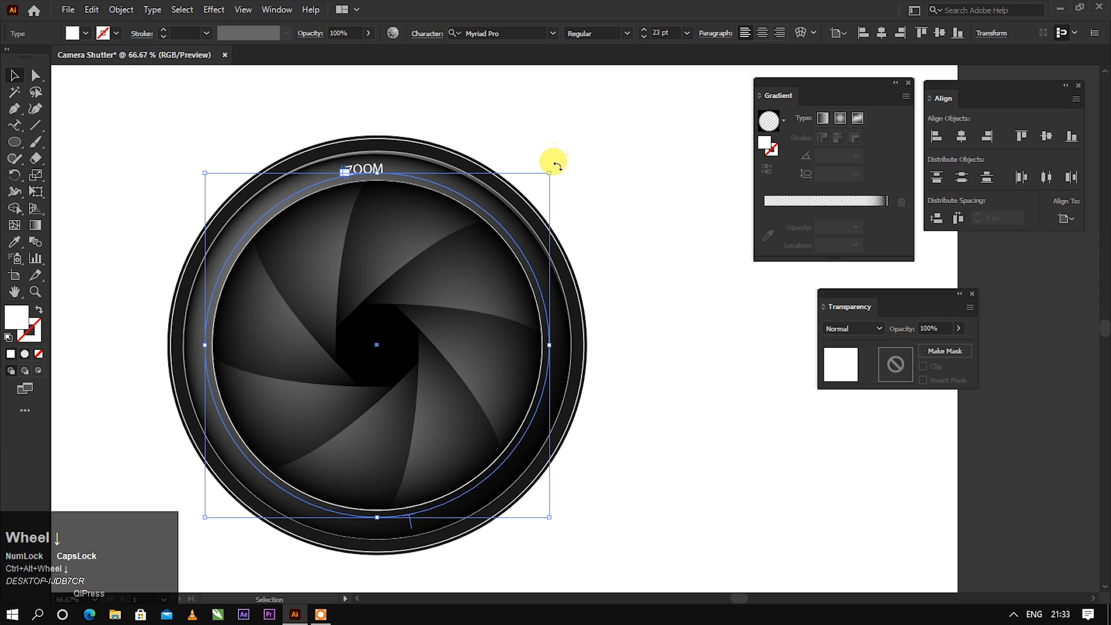
pyautogui.moveTo(553, 164); pyautogui.dragTo(325, 110)
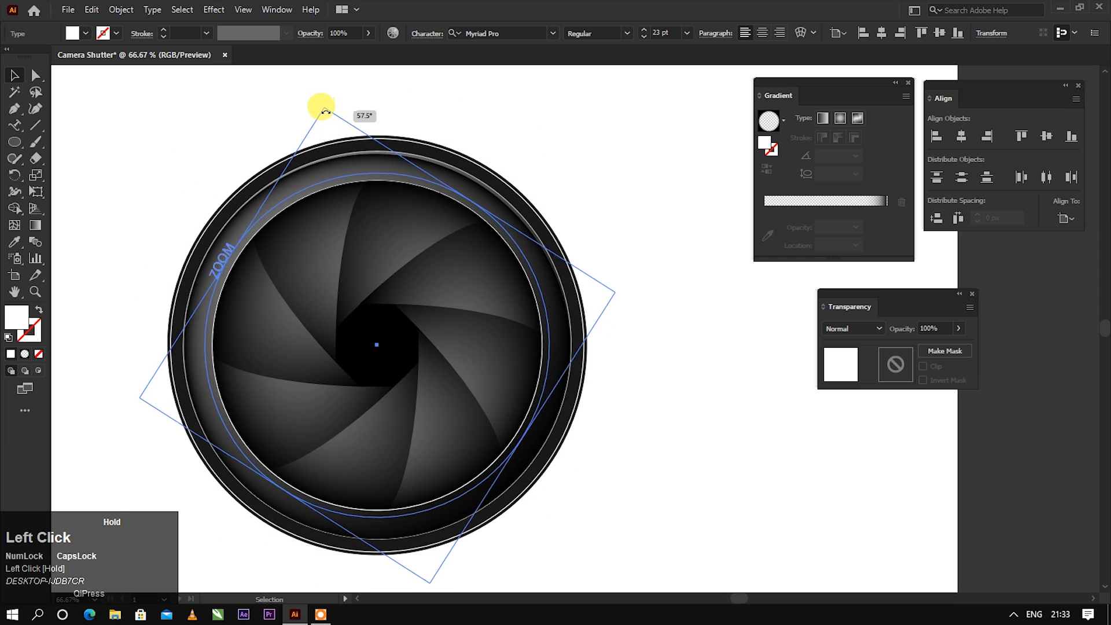
# - Copy the ZOOM text, paste it in front, and rotate the copy clockwise to the top of the ring
pyautogui.click(90, 9)
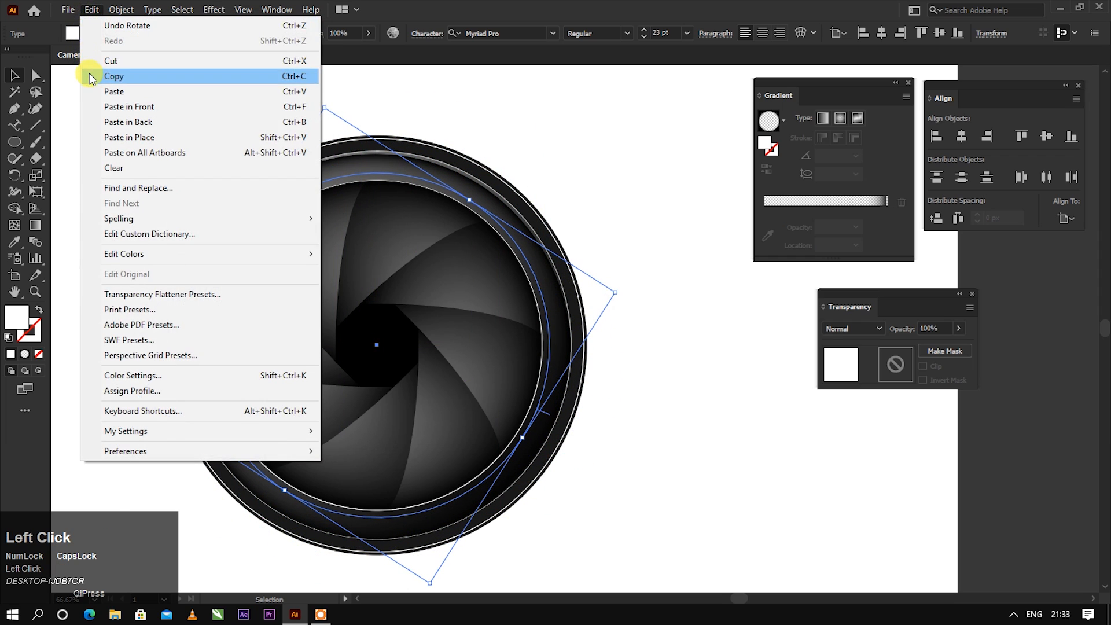
pyautogui.click(90, 75)
pyautogui.click(90, 10)
pyautogui.click(101, 107)
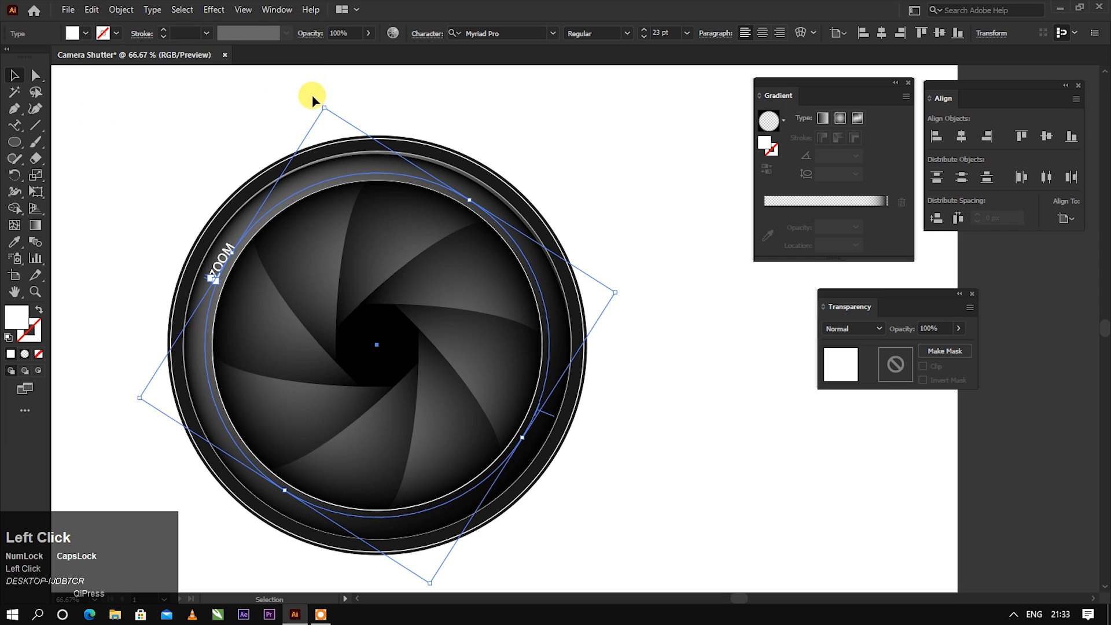
pyautogui.moveTo(320, 103); pyautogui.dragTo(602, 152)
# - Replace the wording of the ZOOM copy at the ring's top with LENS
pyautogui.scroll(3, 353, 167)
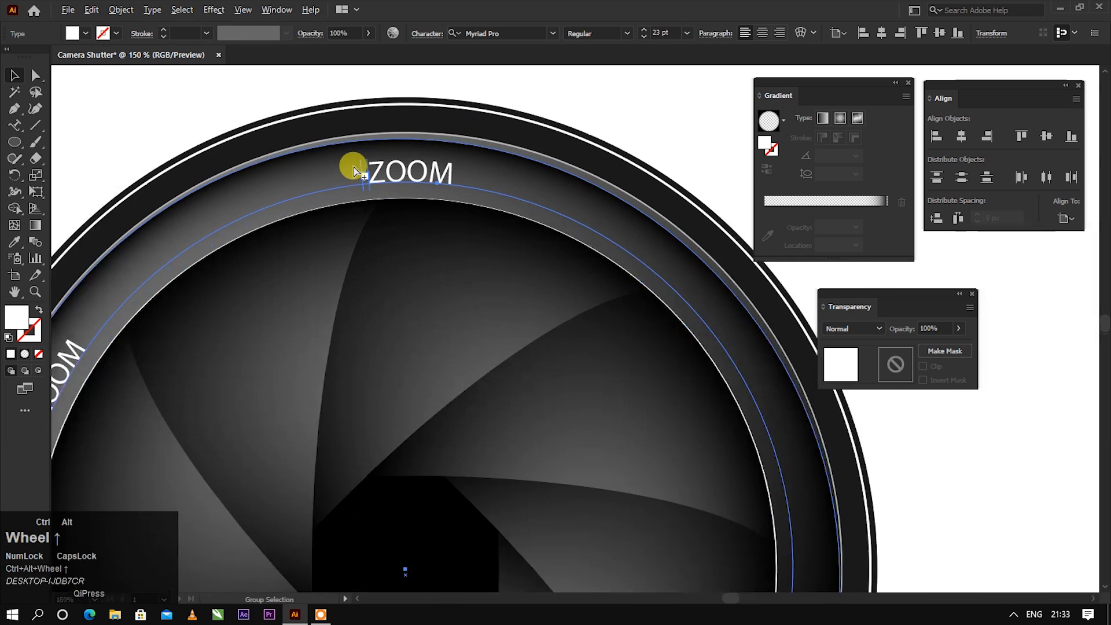
pyautogui.click(427, 175)
pyautogui.doubleClick(427, 176)
pyautogui.doubleClick(427, 173)
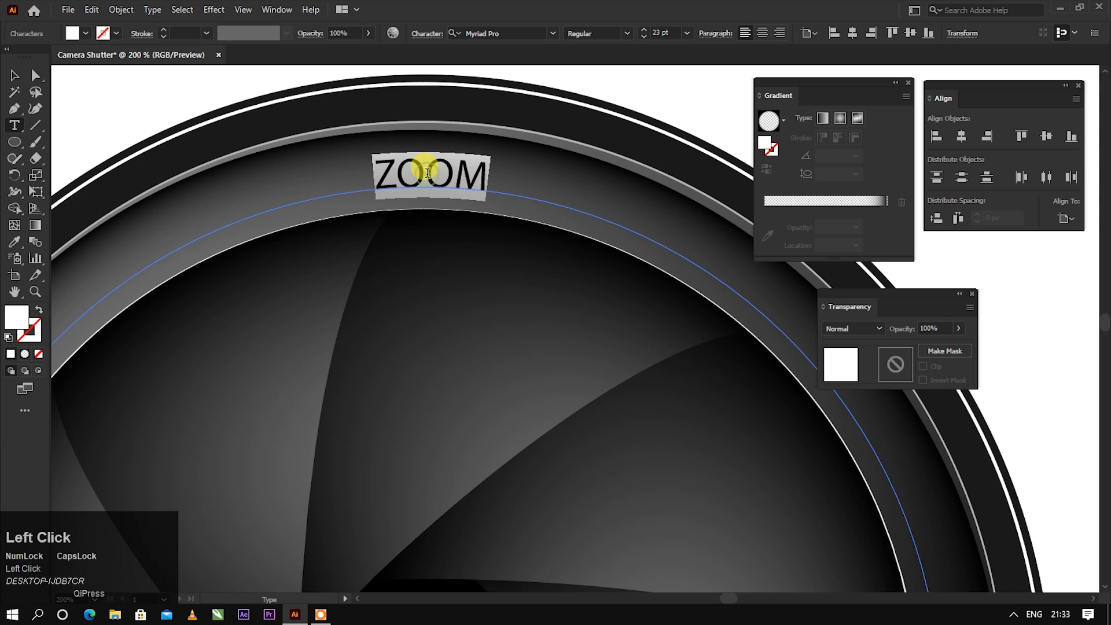
pyautogui.write('LENS')
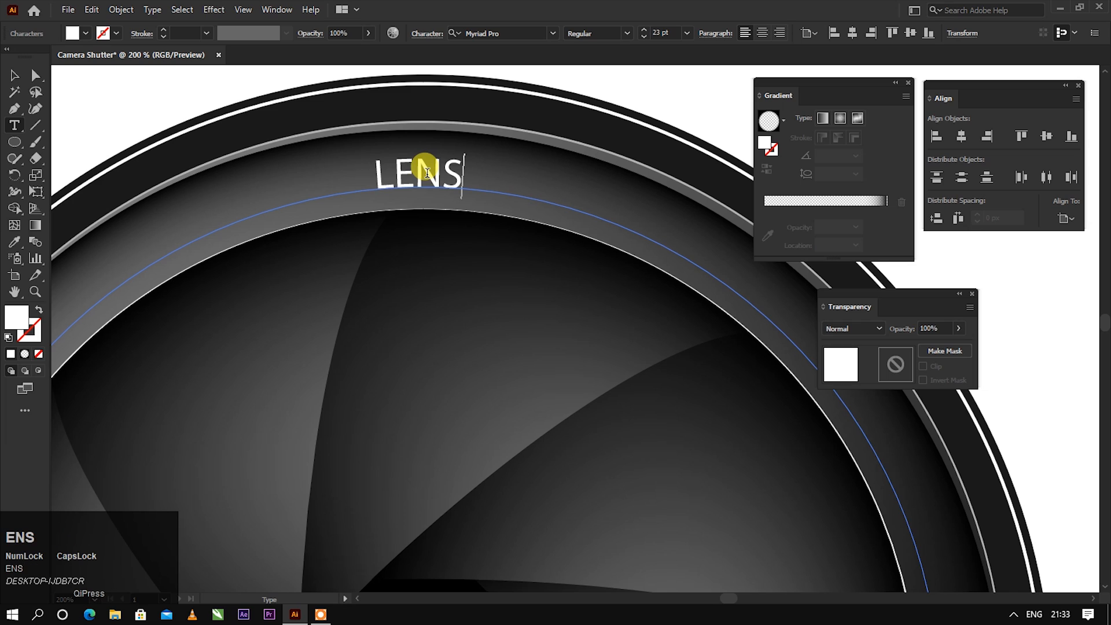
pyautogui.scroll(-2, 427, 171)
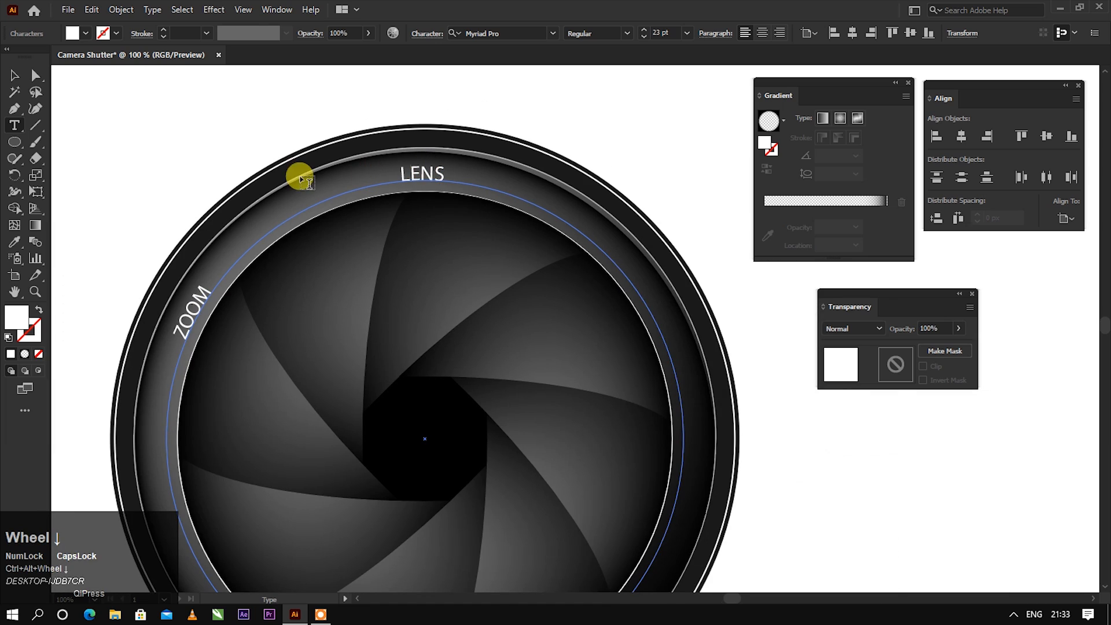
pyautogui.click(16, 72)
# - Copy the LENS text, paste it in front, and rotate the copy clockwise to the ring's upper right
pyautogui.click(91, 9)
pyautogui.click(110, 76)
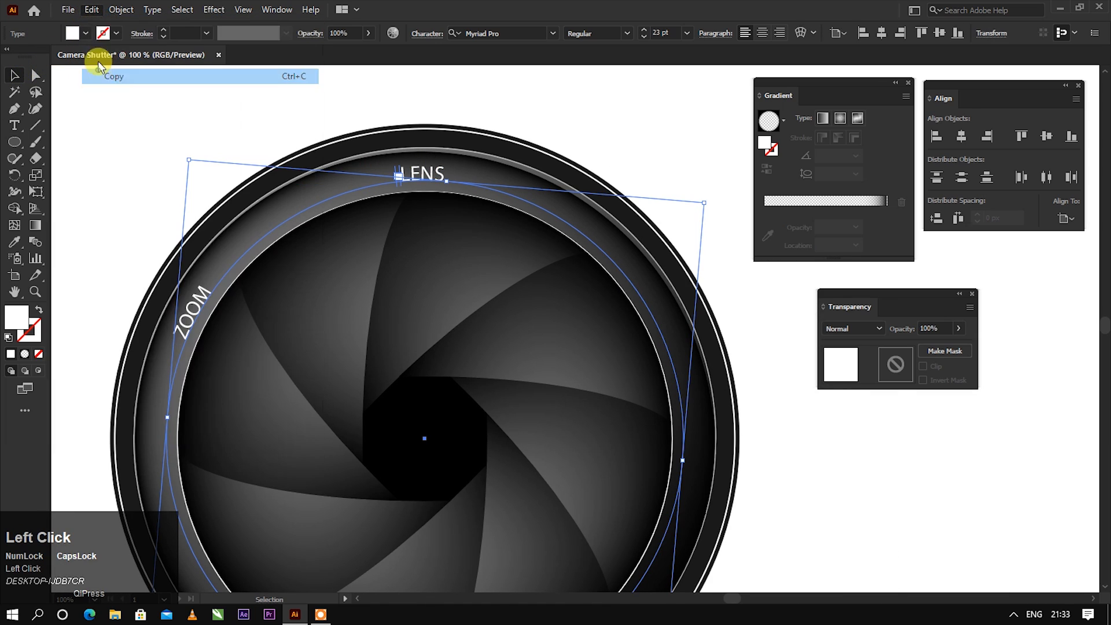
pyautogui.click(89, 9)
pyautogui.click(128, 106)
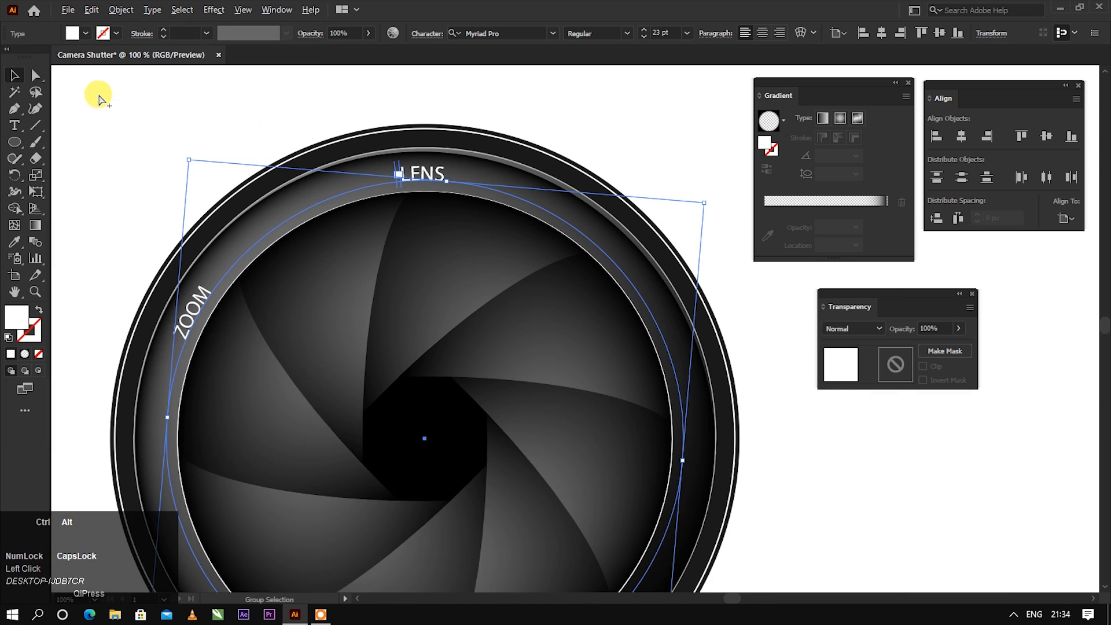
pyautogui.scroll(-1, 347, 138)
pyautogui.moveTo(405, 141); pyautogui.dragTo(496, 310)
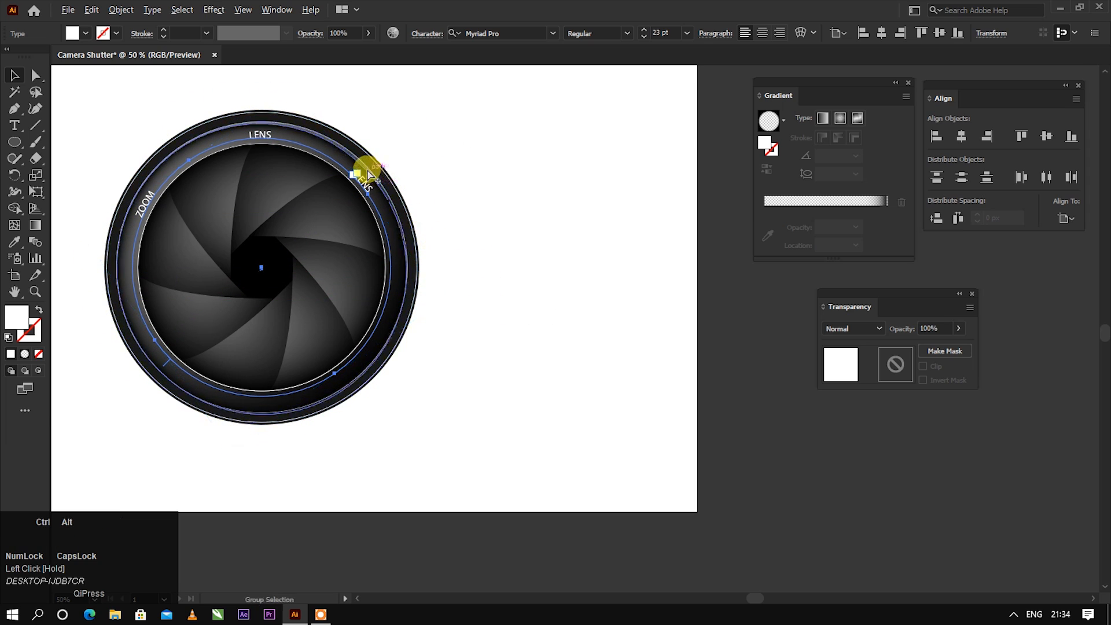
# - Replace the wording of the LENS copy at the ring's upper right with 105 mm
pyautogui.scroll(5, 364, 173)
pyautogui.doubleClick(363, 255)
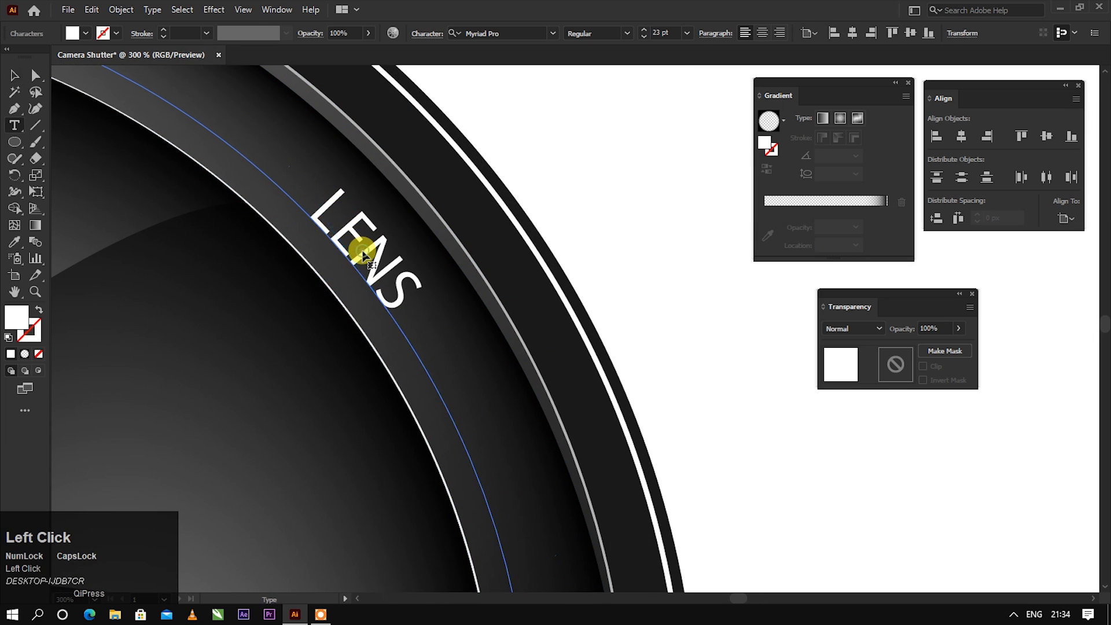
pyautogui.hotkey('ctrl', 'a')
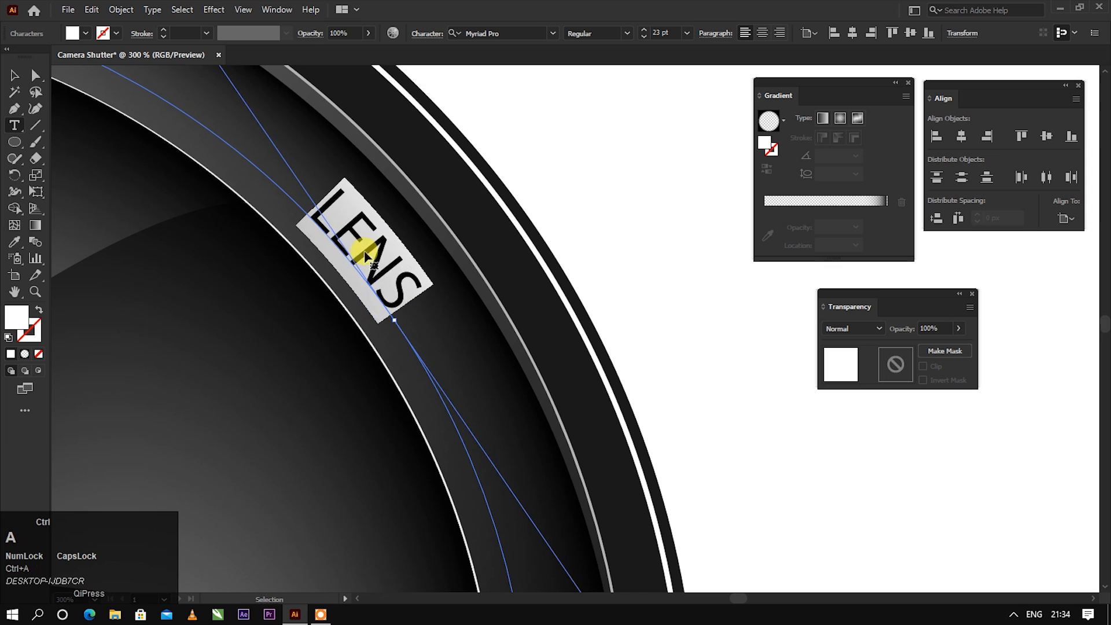
pyautogui.write('1')
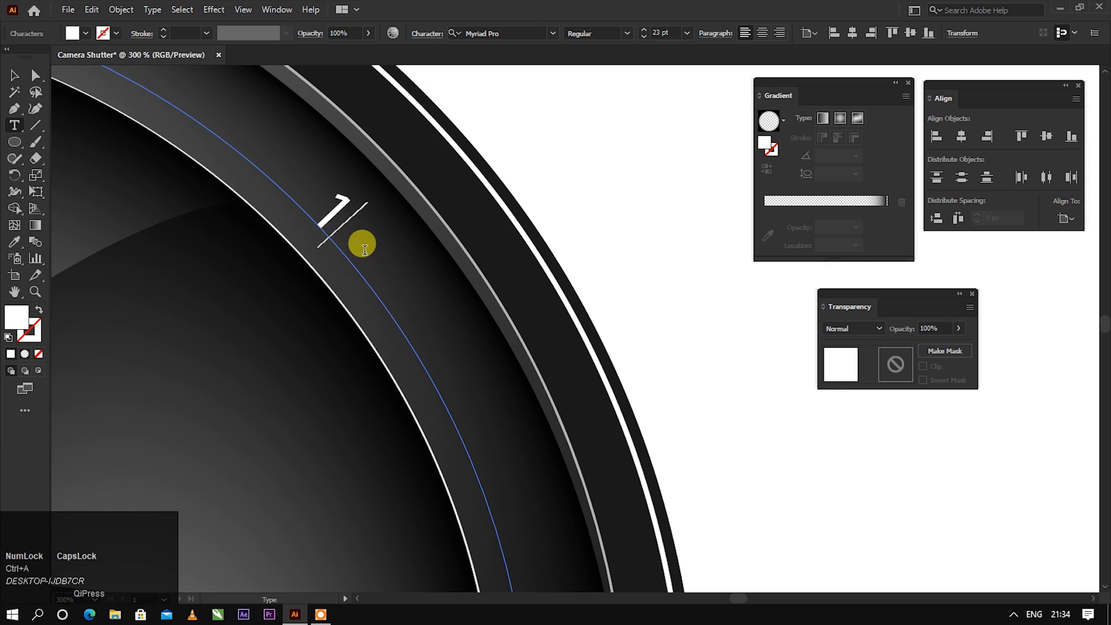
pyautogui.write('05 ')
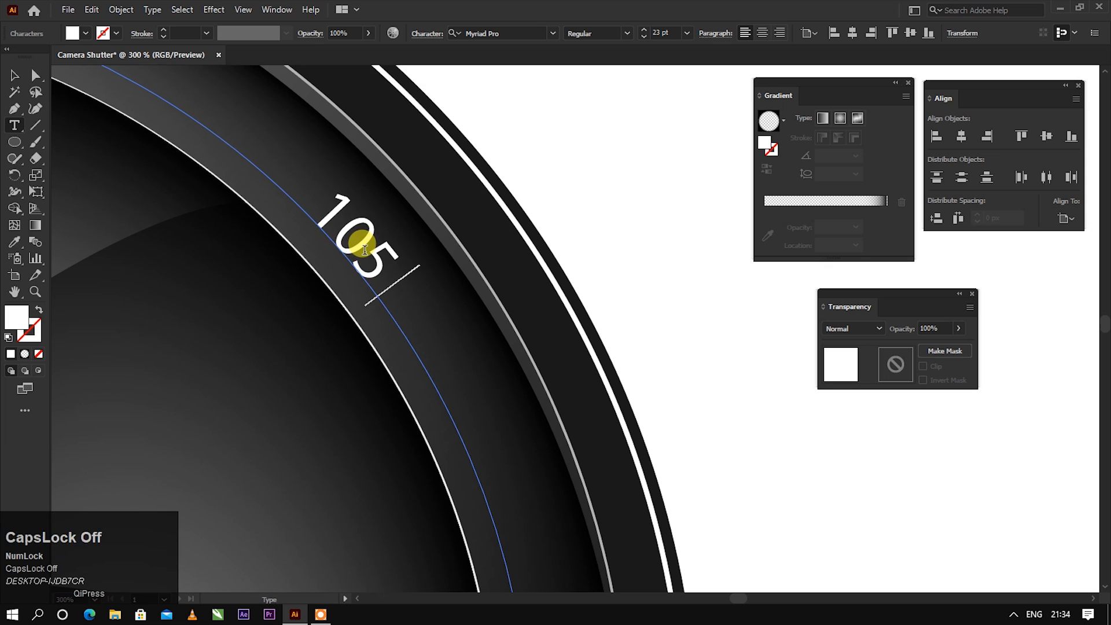
pyautogui.write('mm')
pyautogui.keyDown('ctrl'); pyautogui.keyDown('alt'); pyautogui.scroll(-4, 365, 254); pyautogui.keyUp('alt'); pyautogui.keyUp('ctrl')
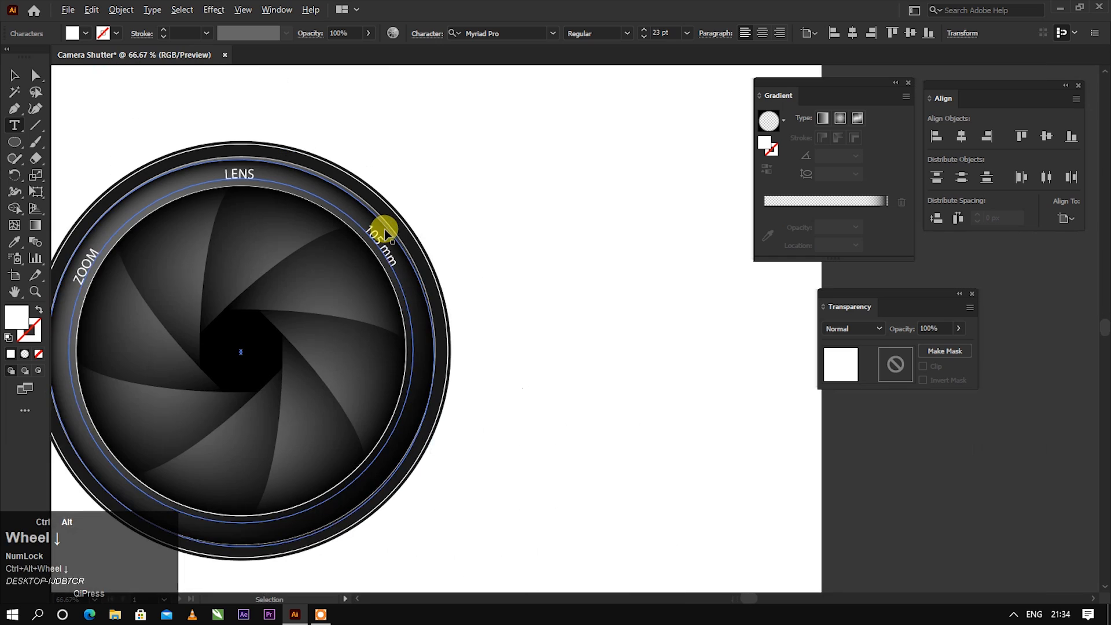
pyautogui.click(14, 74)
# - Copy the 105 mm text, paste it in front, and rotate the copy around to the ring's lower left
pyautogui.click(92, 10)
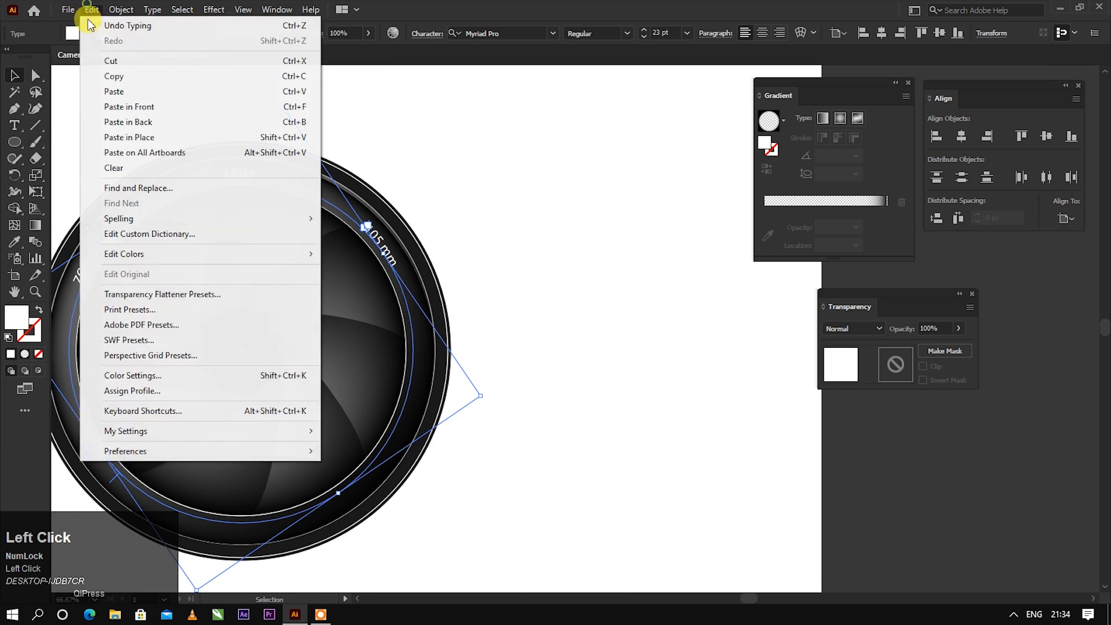
pyautogui.click(89, 77)
pyautogui.click(91, 11)
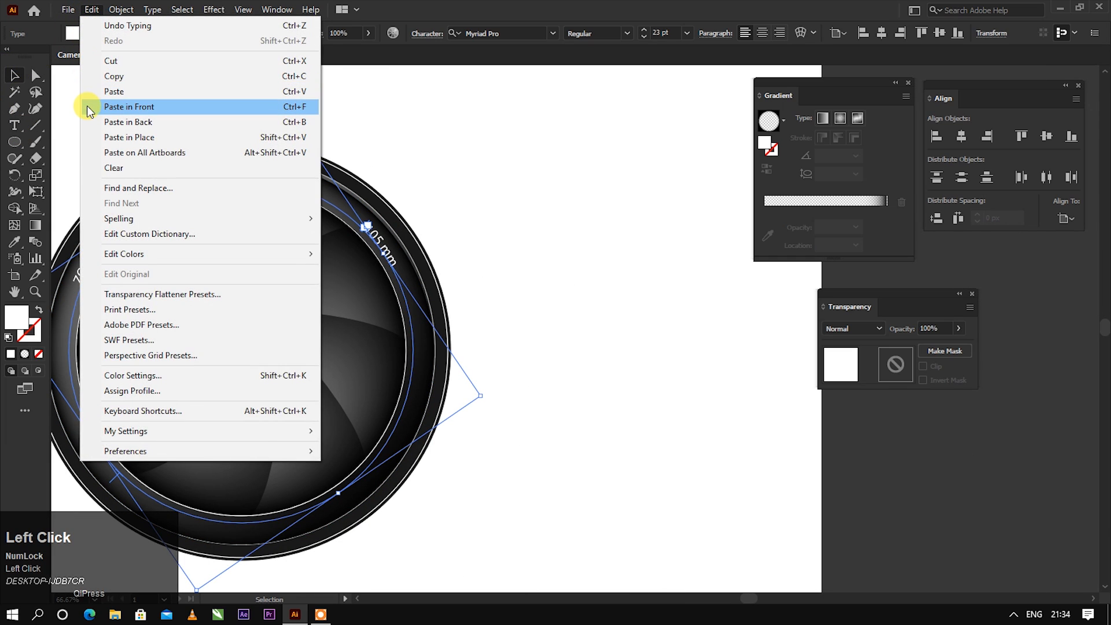
pyautogui.click(86, 104)
pyautogui.keyDown('ctrl'); pyautogui.keyDown('alt'); pyautogui.scroll(-1, 437, 222); pyautogui.keyUp('alt'); pyautogui.keyUp('ctrl')
pyautogui.moveTo(471, 330); pyautogui.dragTo(81, 307)
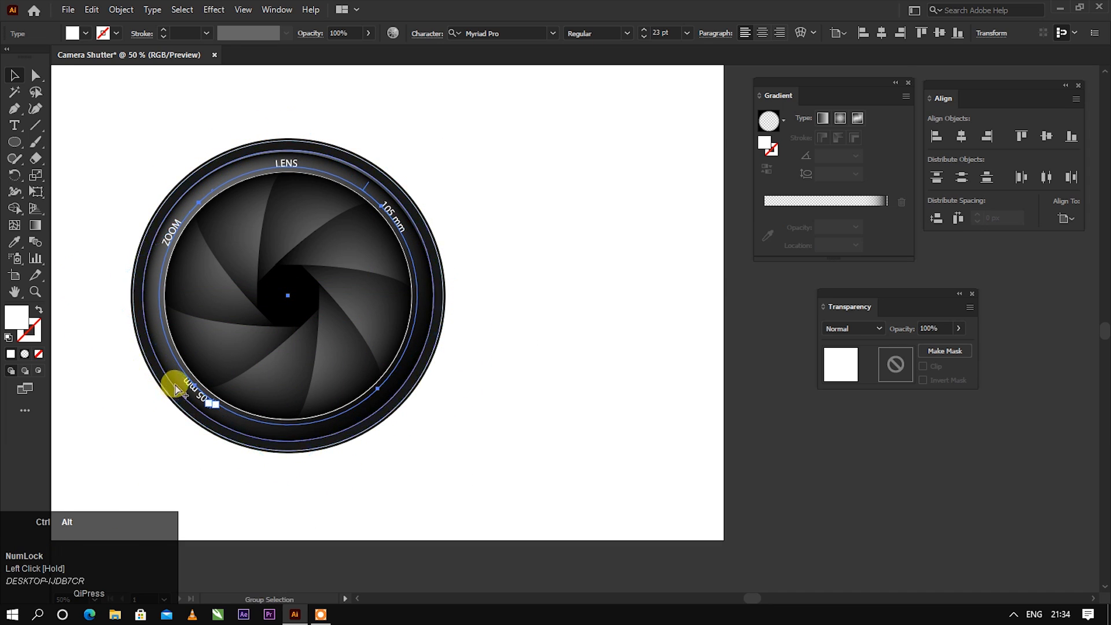
# - Replace the wording of the 105 mm copy at the ring's lower left with 24-105 mm 1:4 and deselect it
pyautogui.keyDown('ctrl'); pyautogui.keyDown('alt'); pyautogui.scroll(4, 231, 440); pyautogui.keyUp('alt'); pyautogui.keyUp('ctrl')
pyautogui.doubleClick(252, 398)
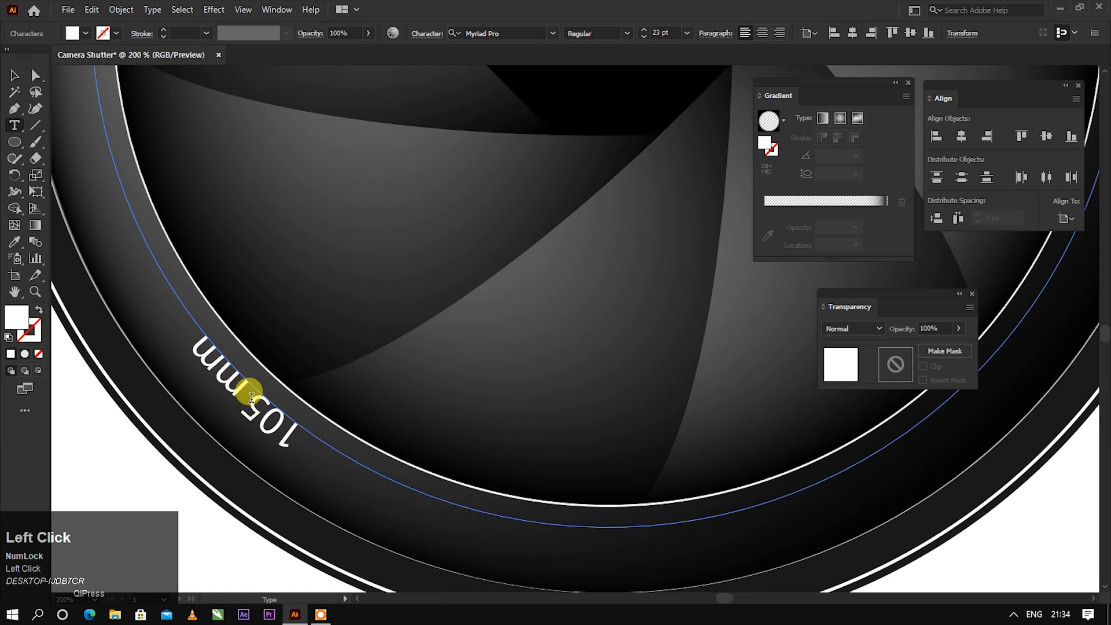
pyautogui.hotkey('ctrl', 'a')
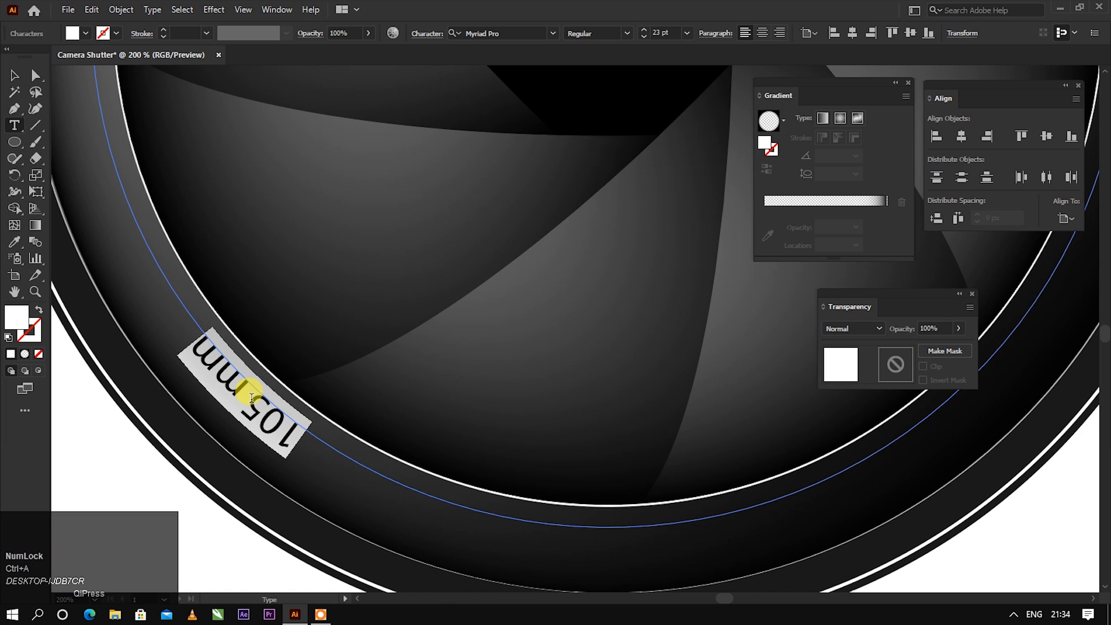
pyautogui.write('24')
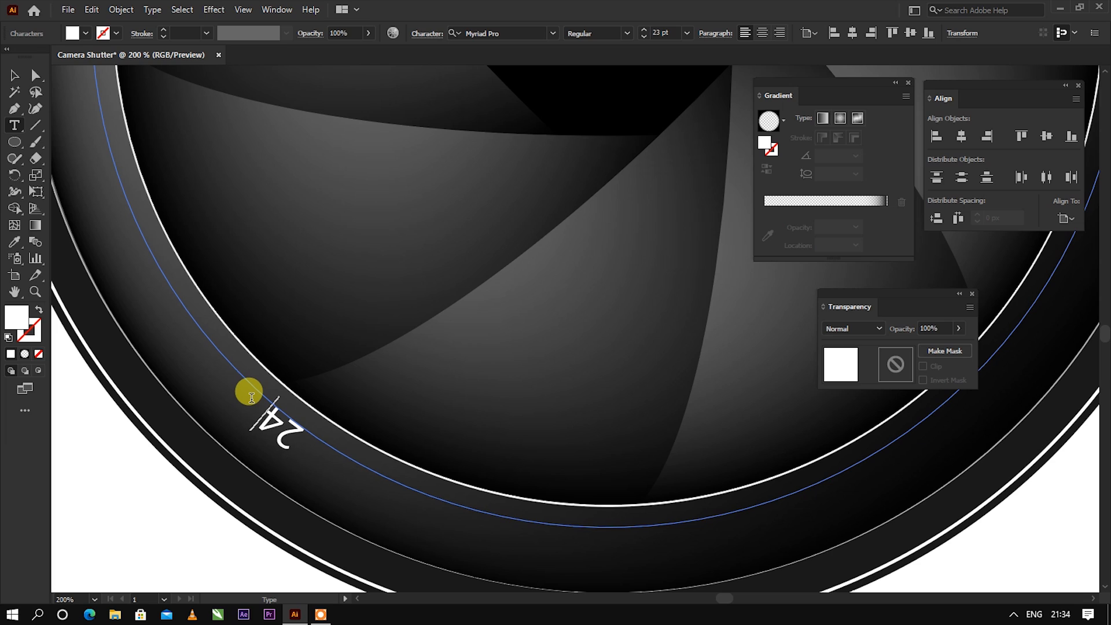
pyautogui.write('-105')
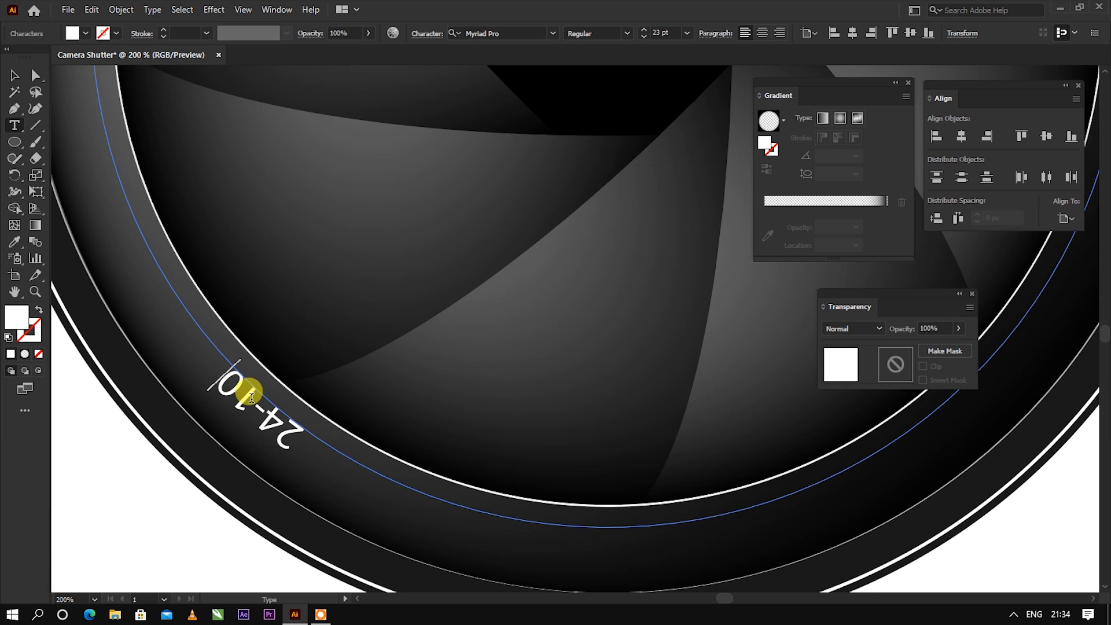
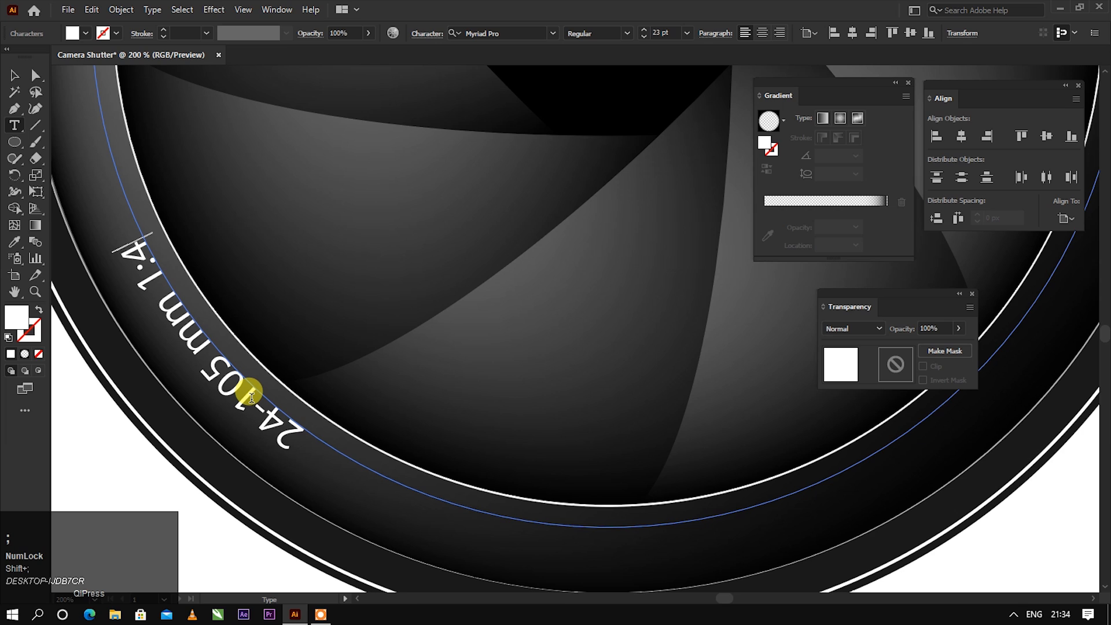
pyautogui.click(14, 75)
pyautogui.scroll(-4, 364, 295)
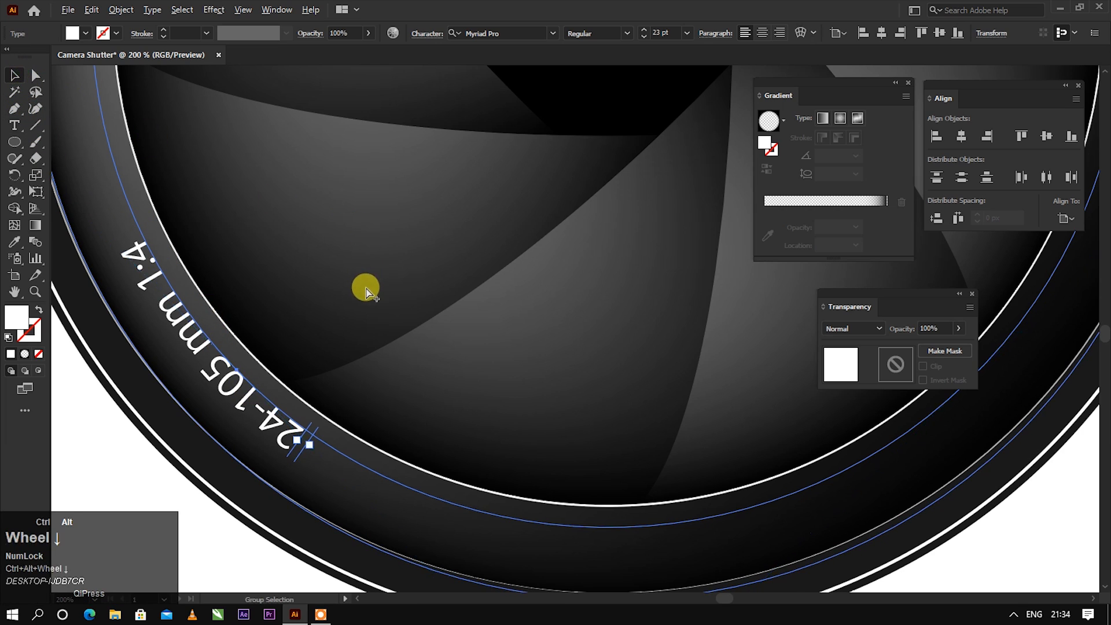
pyautogui.click(655, 309)
pyautogui.press('space')
pyautogui.moveTo(528, 364); pyautogui.dragTo(531, 404)
pyautogui.click(243, 185)
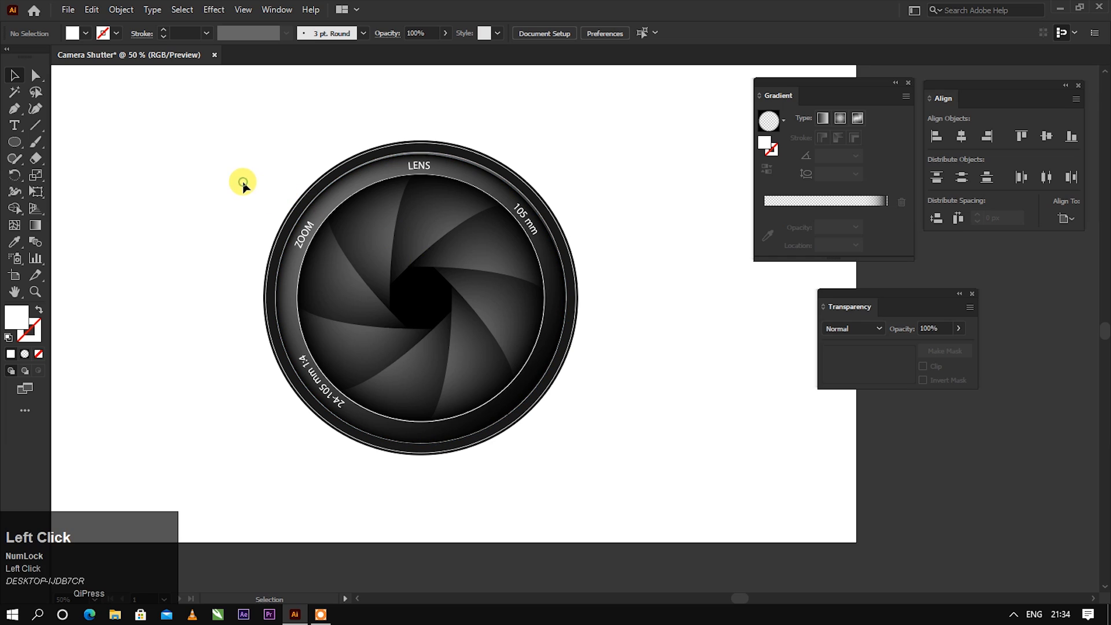
# - Draw a white circle about 702 px across from the shutter's centre and centre-align it horizontally and vertically
pyautogui.moveTo(14, 147); pyautogui.dragTo(87, 174)
pyautogui.moveTo(421, 298); pyautogui.dragTo(541, 139)
pyautogui.click(959, 137)
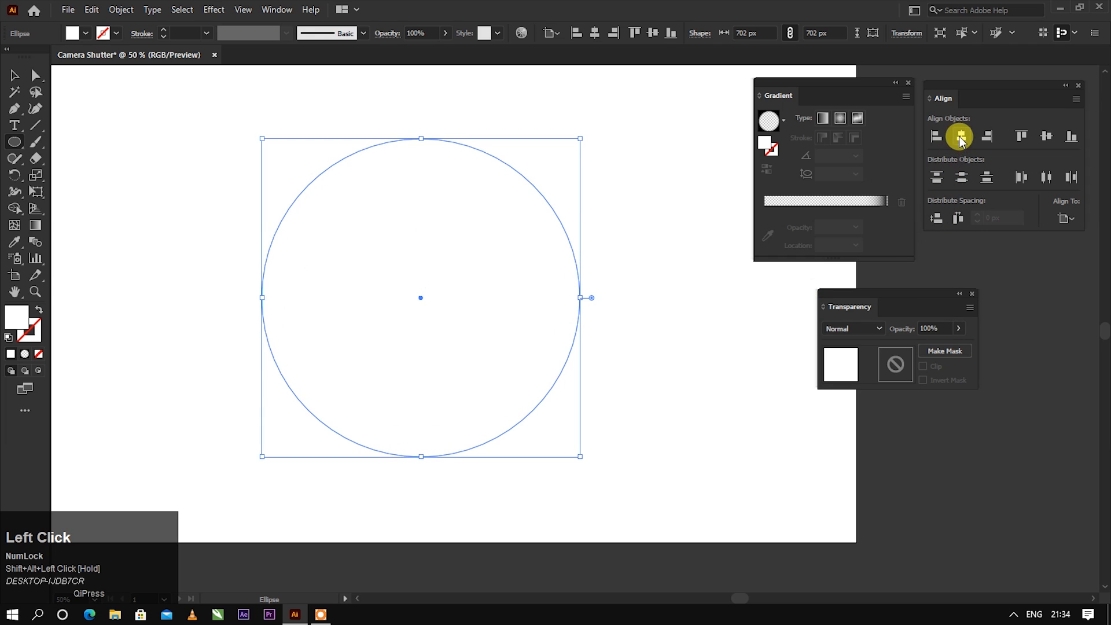
pyautogui.click(1046, 138)
# - Shrink the new white circle to about 692 px across to fit the shutter's outer edge
pyautogui.scroll(5, 579, 140)
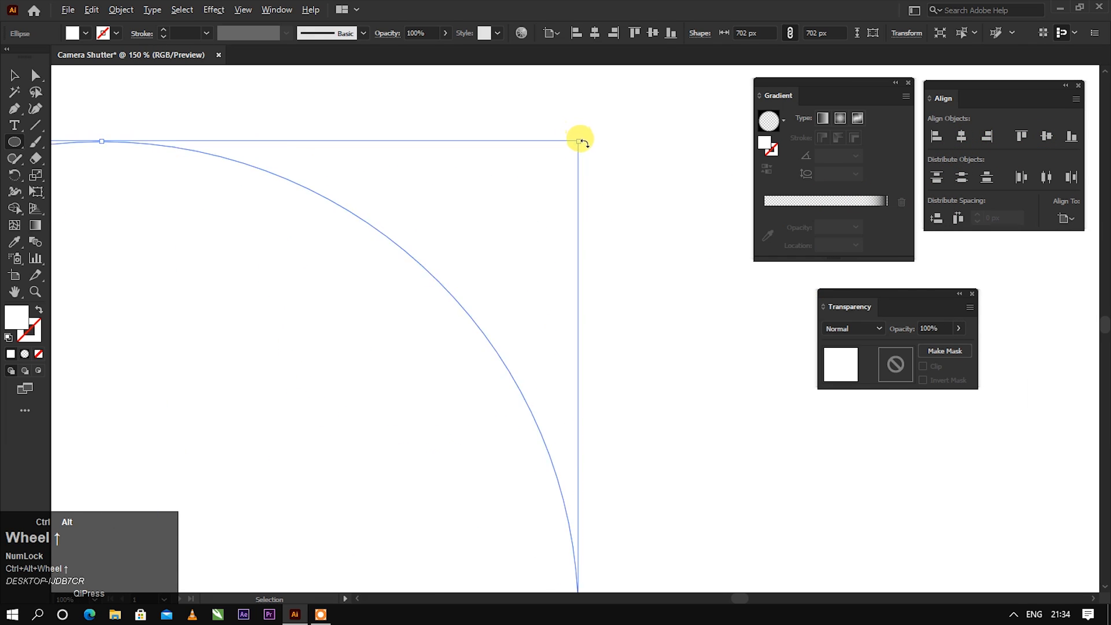
pyautogui.moveTo(576, 141); pyautogui.dragTo(565, 154)
pyautogui.scroll(-5, 567, 152)
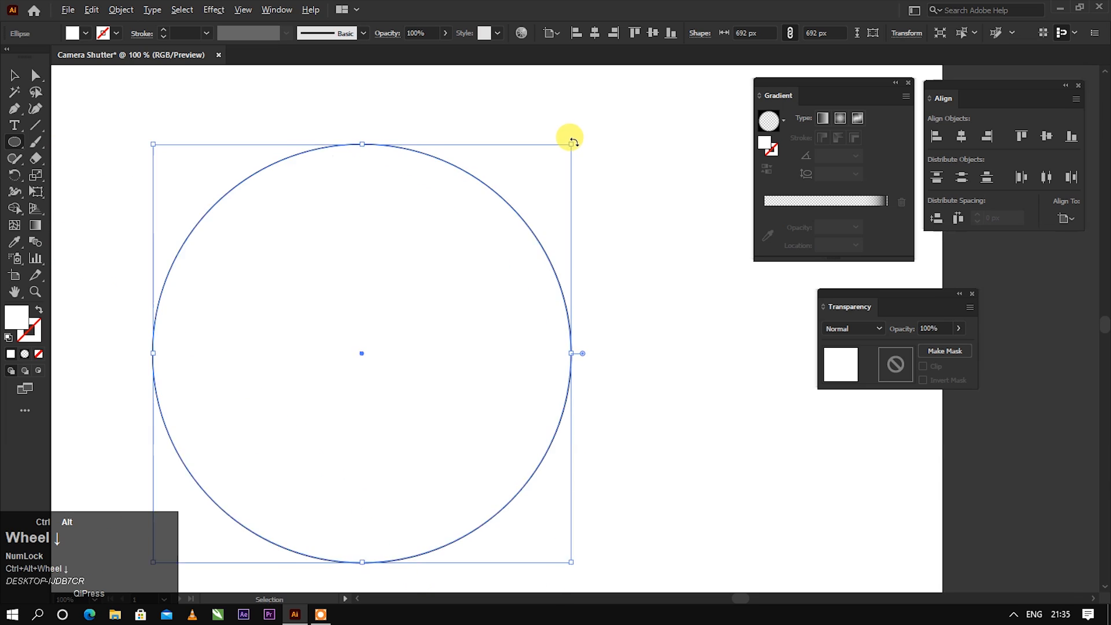
# - Send the white circle to the back of the stack, behind the shutter artwork, and deselect it
pyautogui.rightClick(448, 196)
pyautogui.click(486, 452)
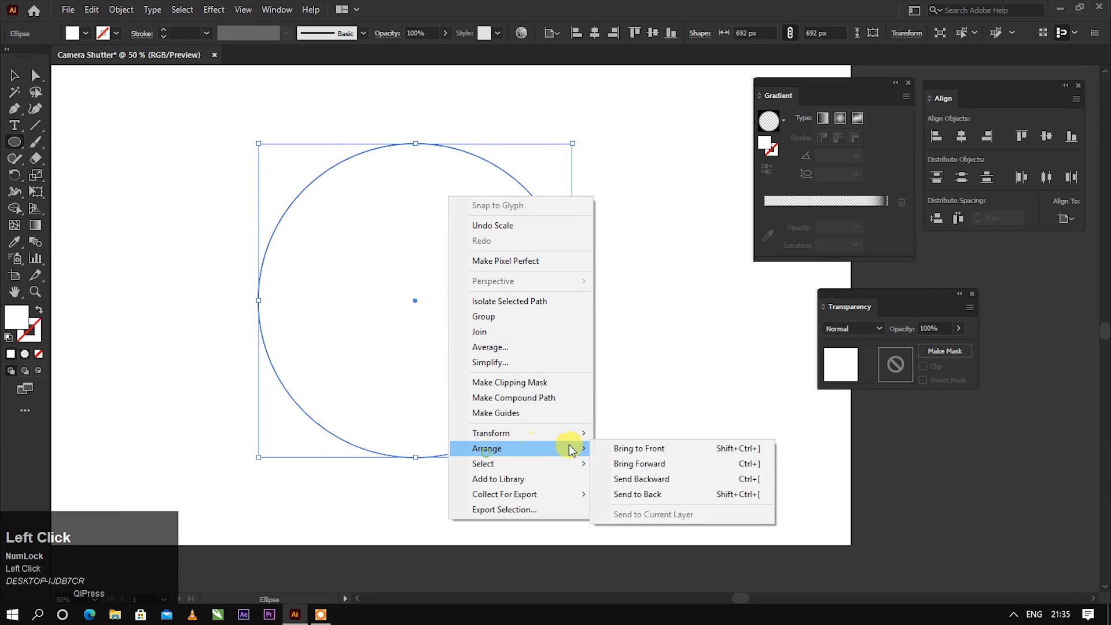
pyautogui.click(601, 491)
pyautogui.click(14, 75)
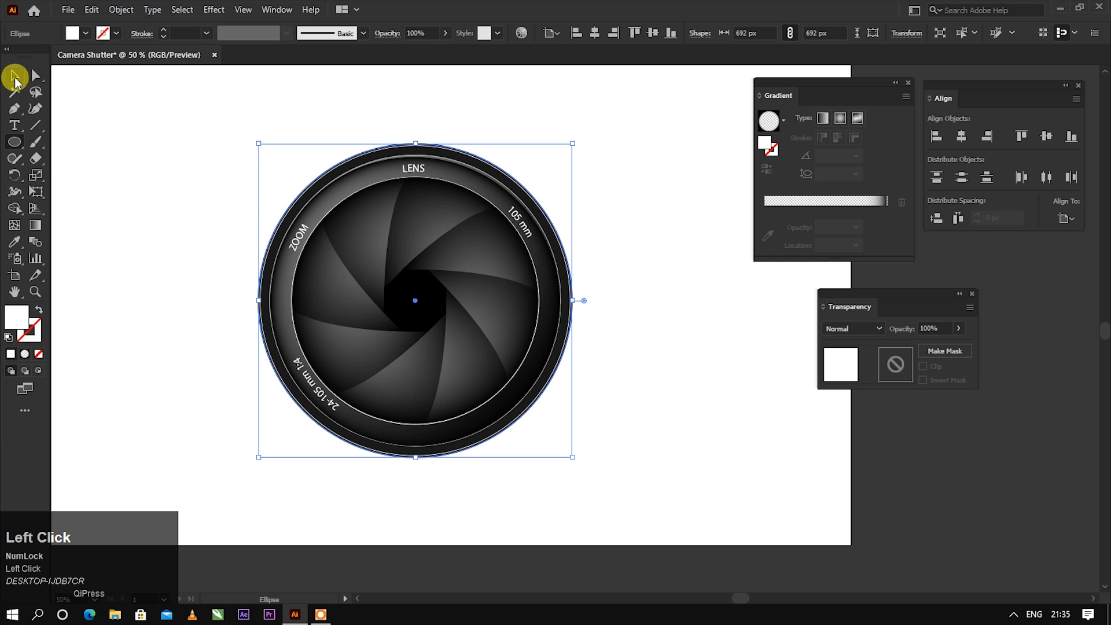
pyautogui.click(137, 137)
# - Draw a circle about 534 px across from the shutter's centre, covering the blades inside the lettered ring
pyautogui.scroll(1, 436, 328)
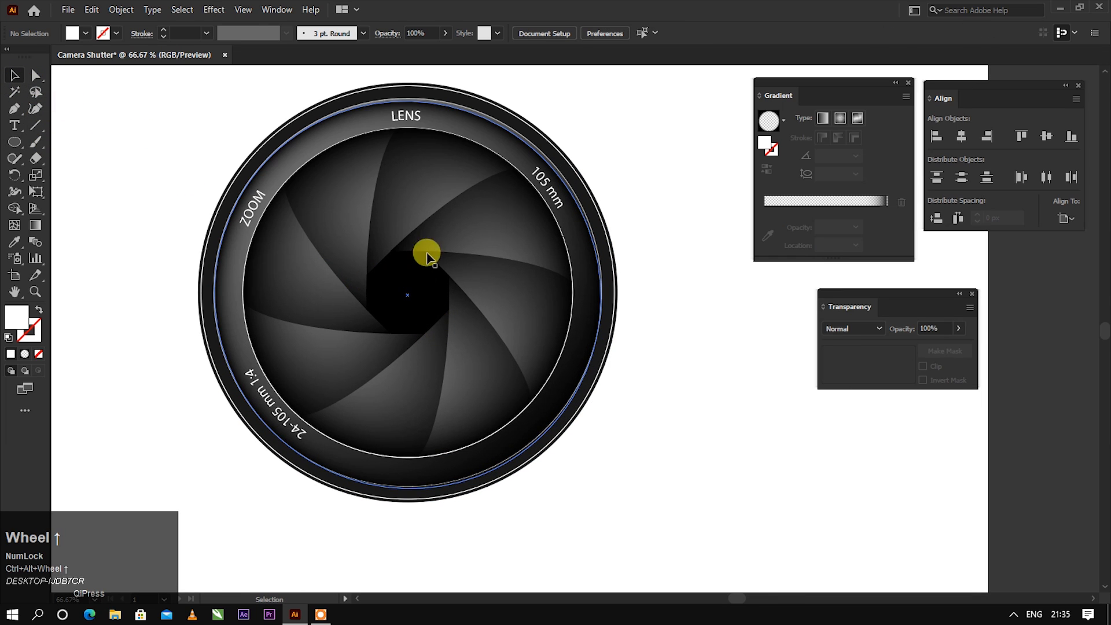
pyautogui.moveTo(422, 248); pyautogui.dragTo(423, 268)
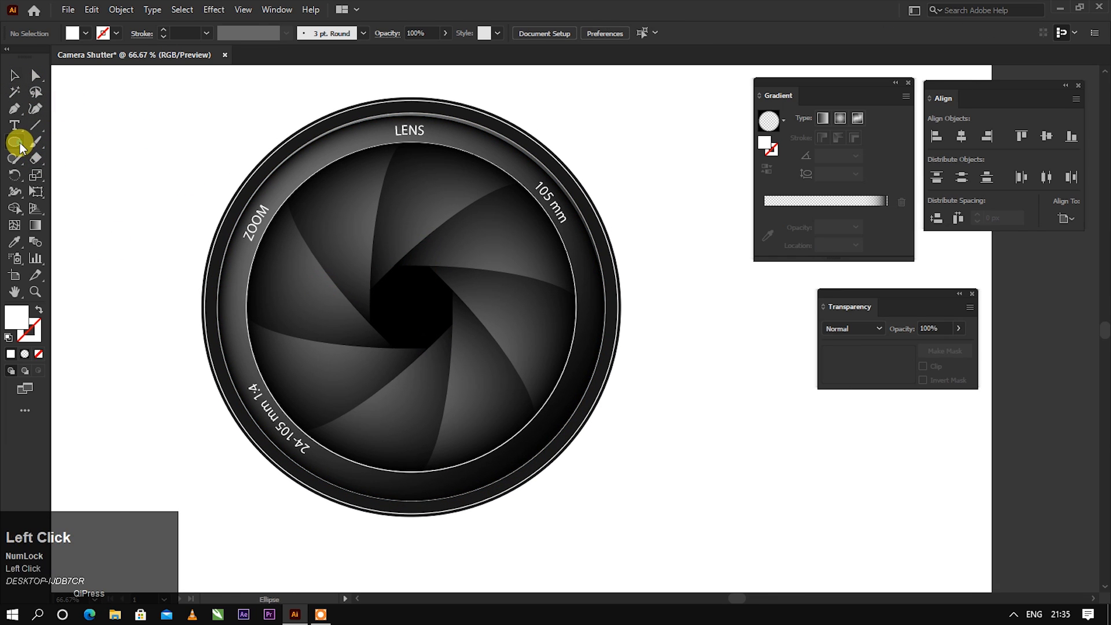
pyautogui.moveTo(20, 148); pyautogui.dragTo(71, 171)
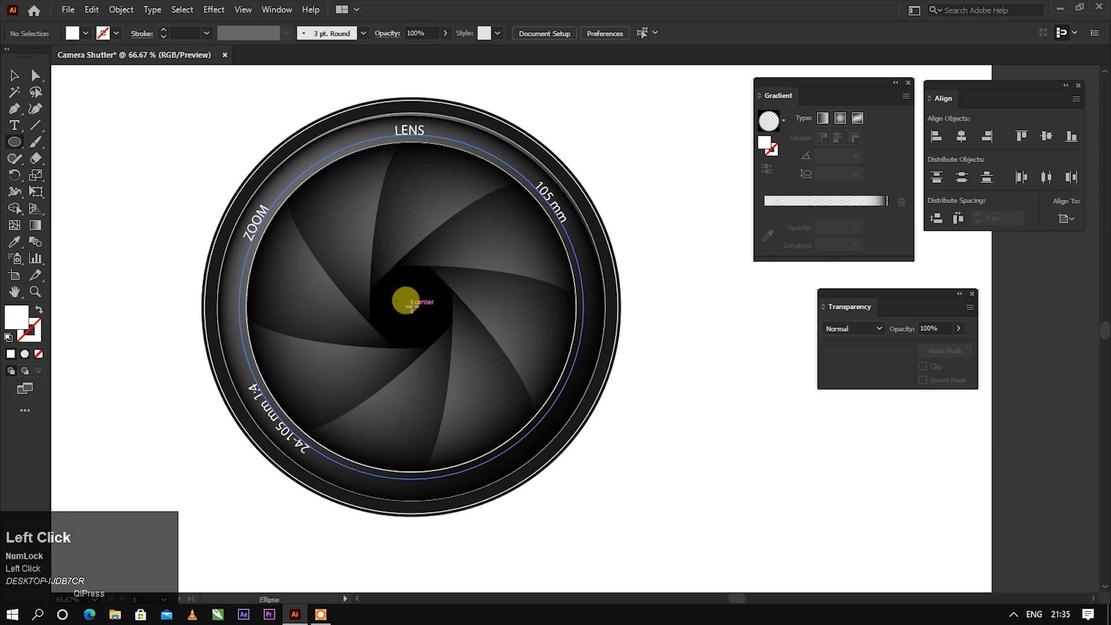
pyautogui.moveTo(411, 306)
pyautogui.mouseDown()
pyautogui.moveTo(521, 199)
pyautogui.moveTo(572, 168)
pyautogui.mouseUp()
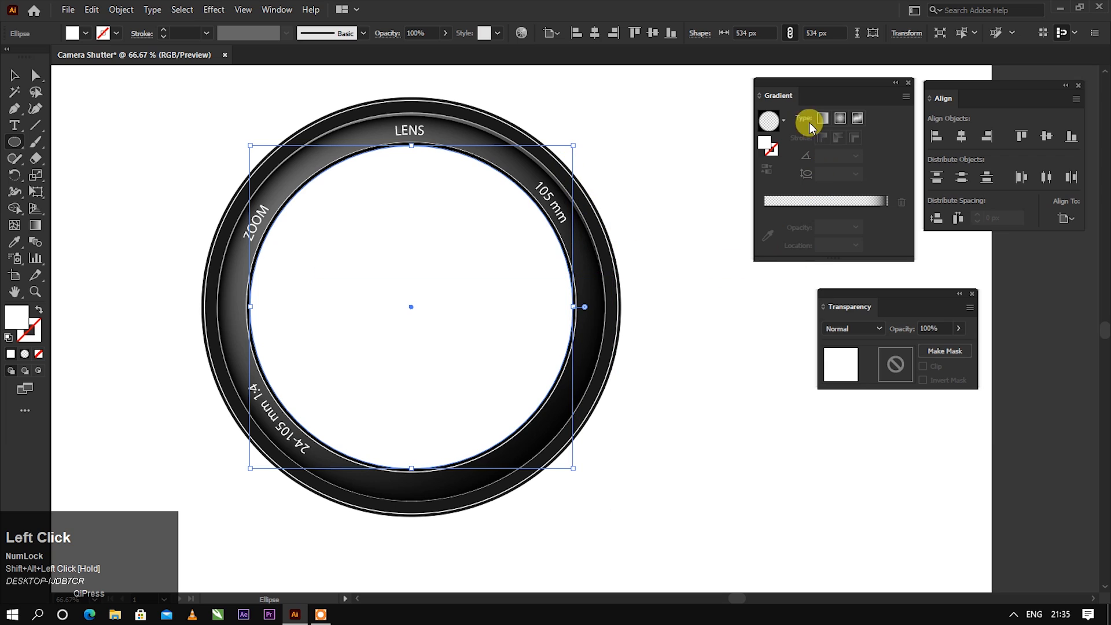
# - Fill the circle over the blades with the White, Black gradient running diagonally from upper left to lower right at about -38°
pyautogui.click(784, 123)
pyautogui.click(688, 148)
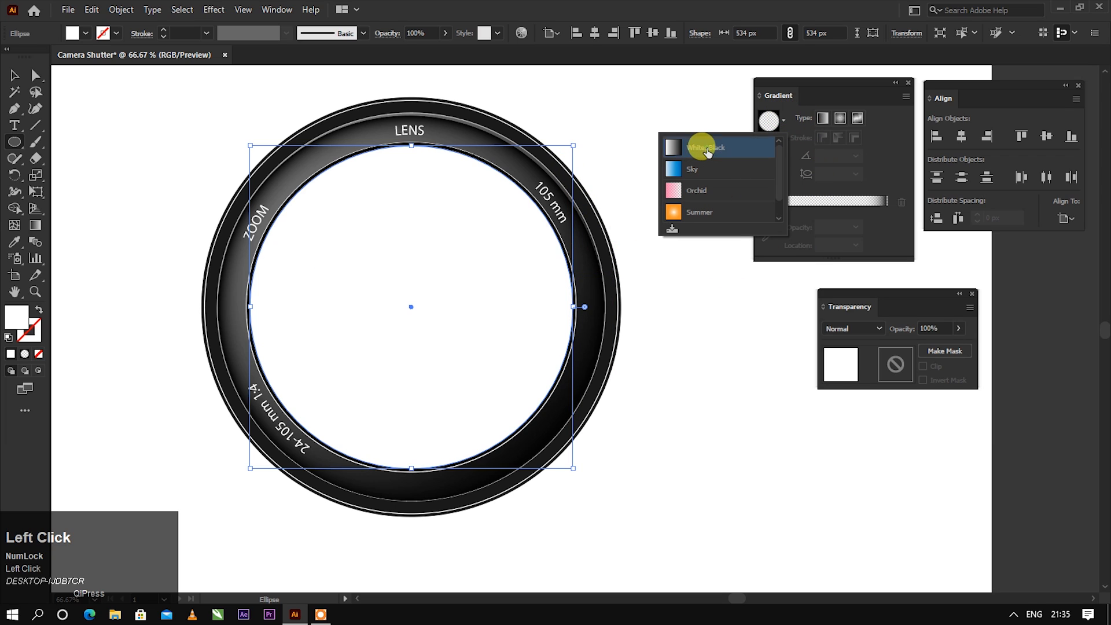
pyautogui.click(41, 229)
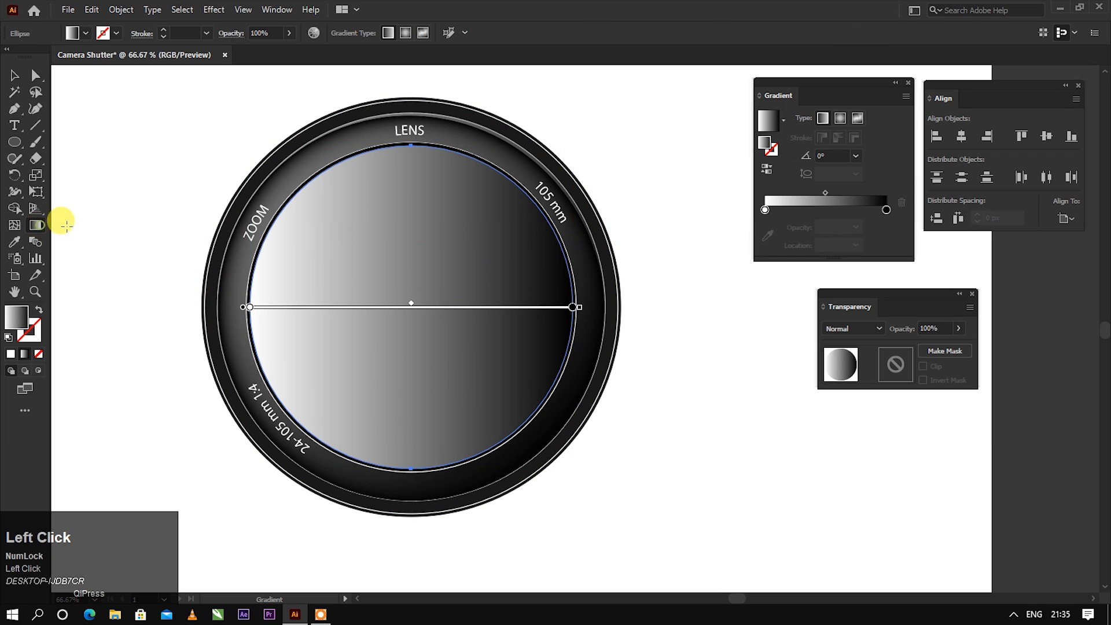
pyautogui.moveTo(253, 204); pyautogui.dragTo(530, 422)
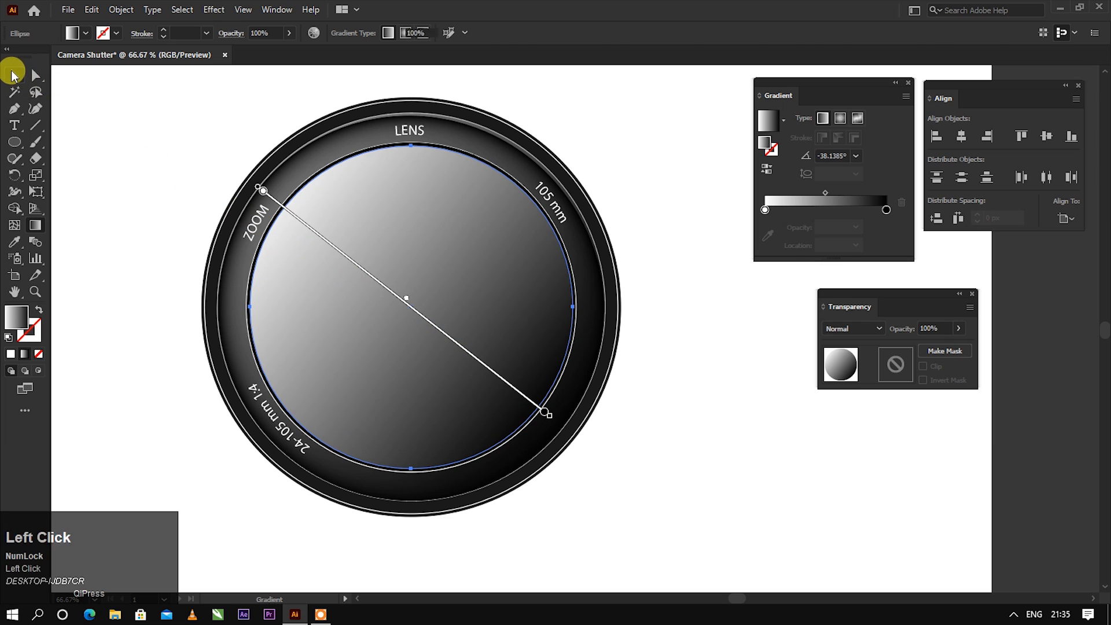
# - Copy the gradient circle, paste it in front, and scale the copy down concentrically to roughly three quarters size
pyautogui.click(13, 74)
pyautogui.click(91, 9)
pyautogui.click(92, 76)
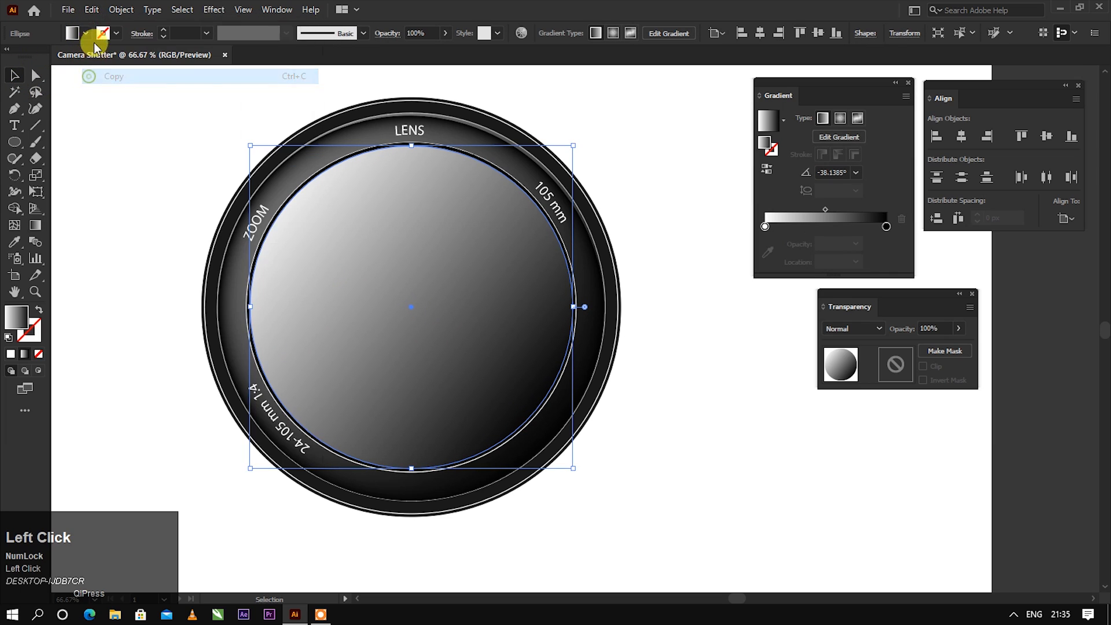
pyautogui.click(92, 9)
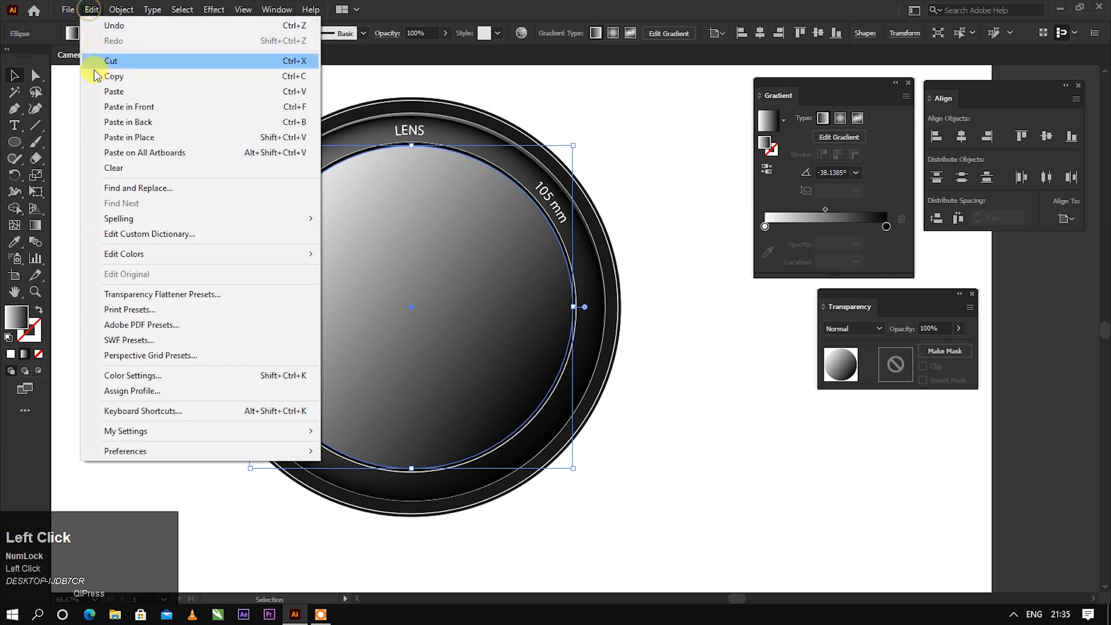
pyautogui.click(96, 107)
pyautogui.moveTo(573, 145); pyautogui.dragTo(549, 179)
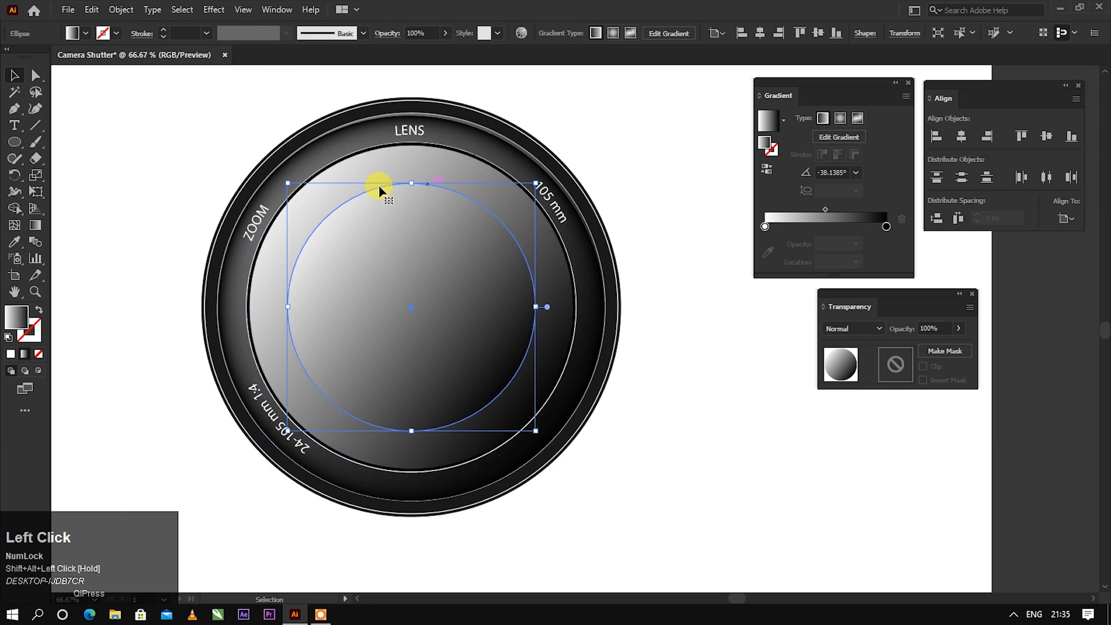
# - Select both the outer and inner gradient circles and make a blend between them
pyautogui.click(132, 108)
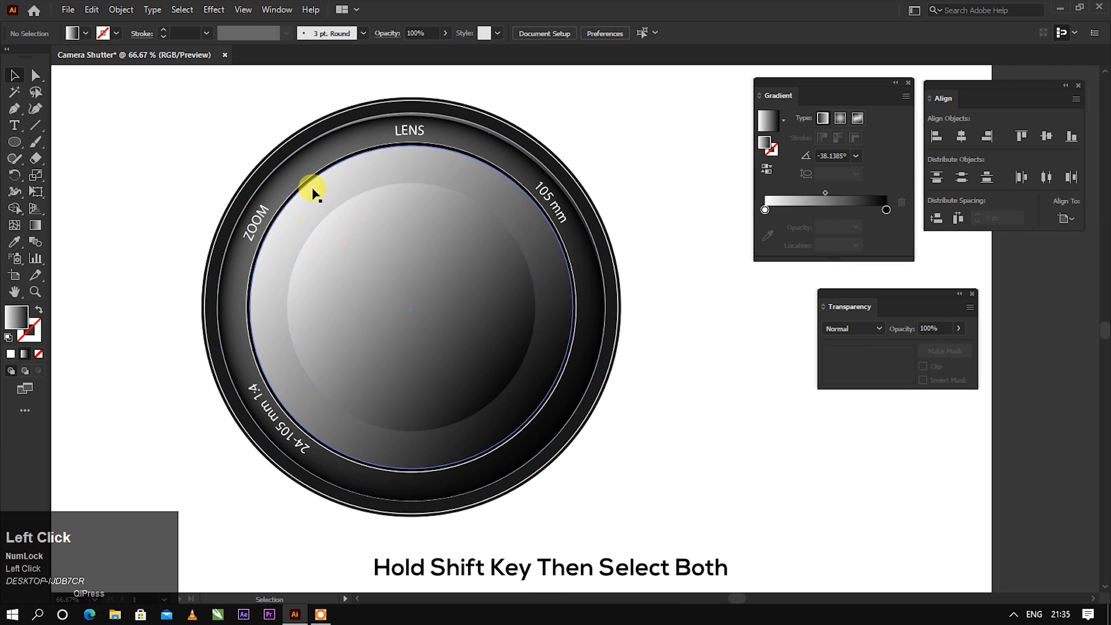
pyautogui.click(334, 197)
pyautogui.keyDown('shift'); pyautogui.click(355, 243); pyautogui.keyUp('shift')
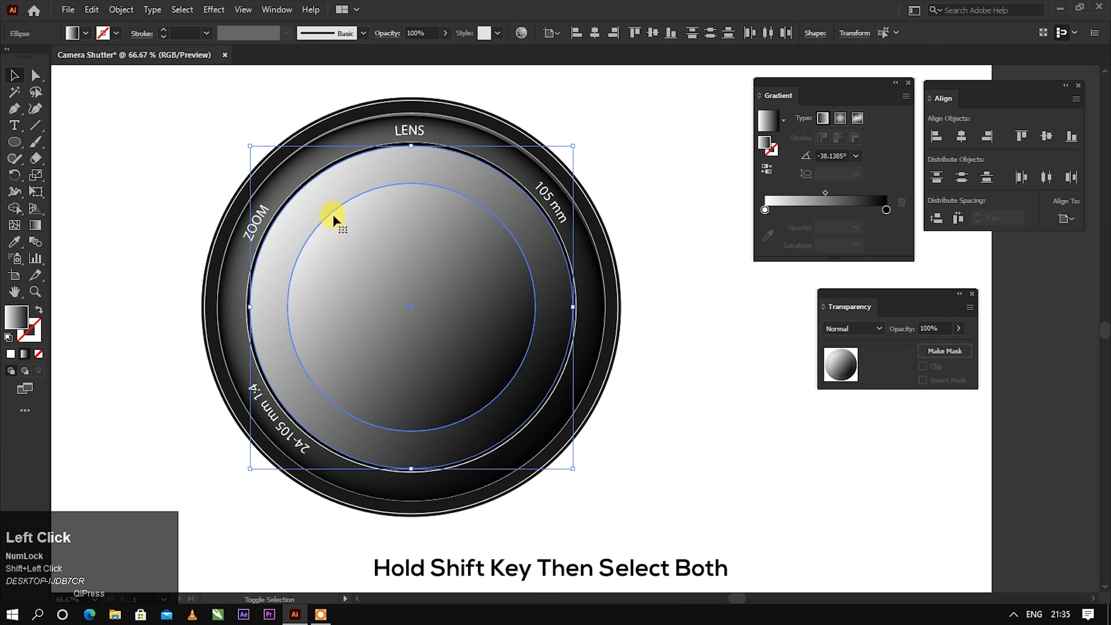
pyautogui.click(121, 11)
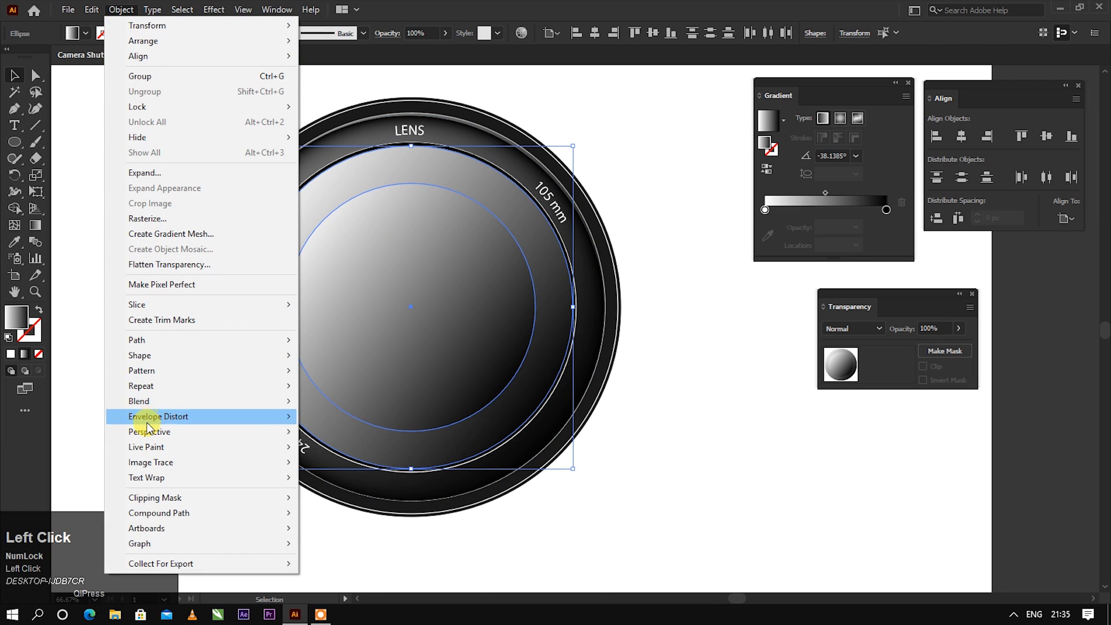
pyautogui.moveTo(149, 404)
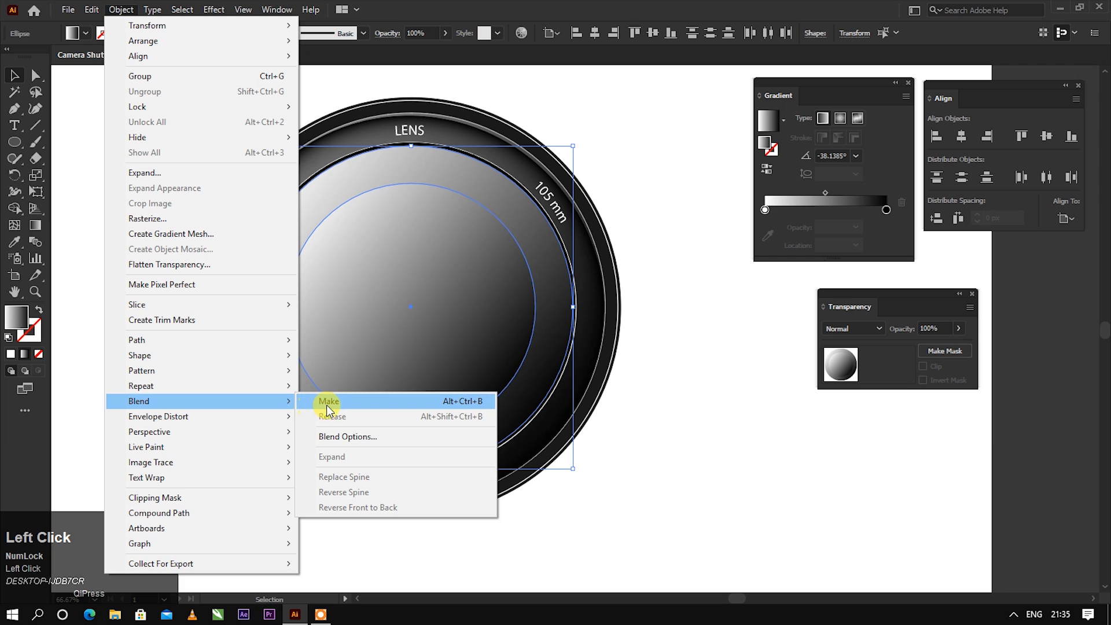
pyautogui.click(327, 407)
# - Set the blend's spacing to Specified Steps with 100 steps
pyautogui.click(125, 14)
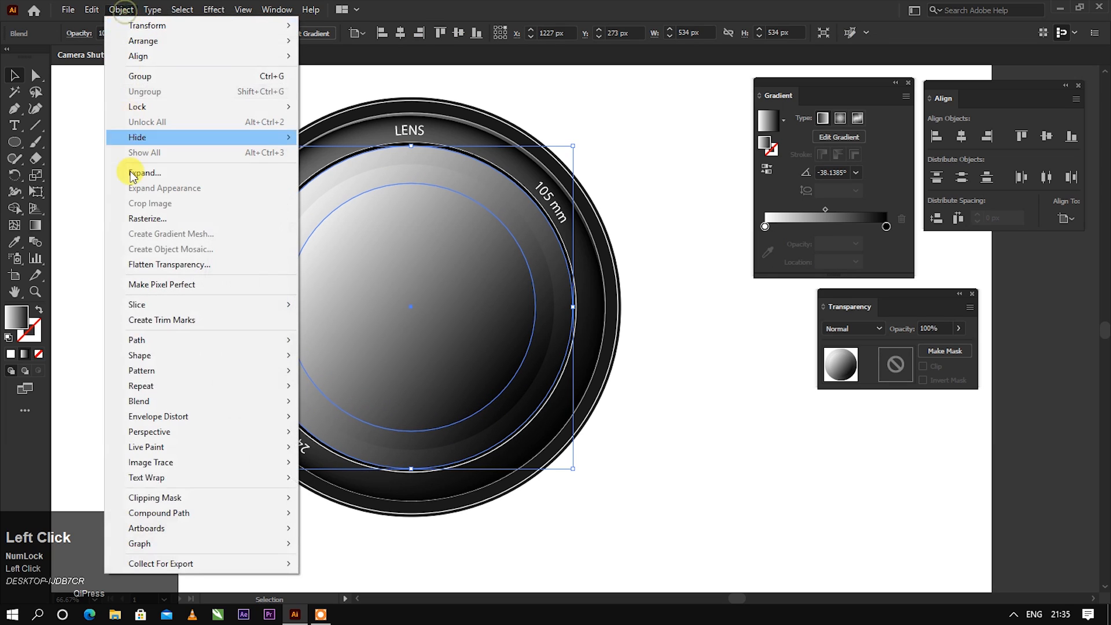
pyautogui.moveTo(167, 407)
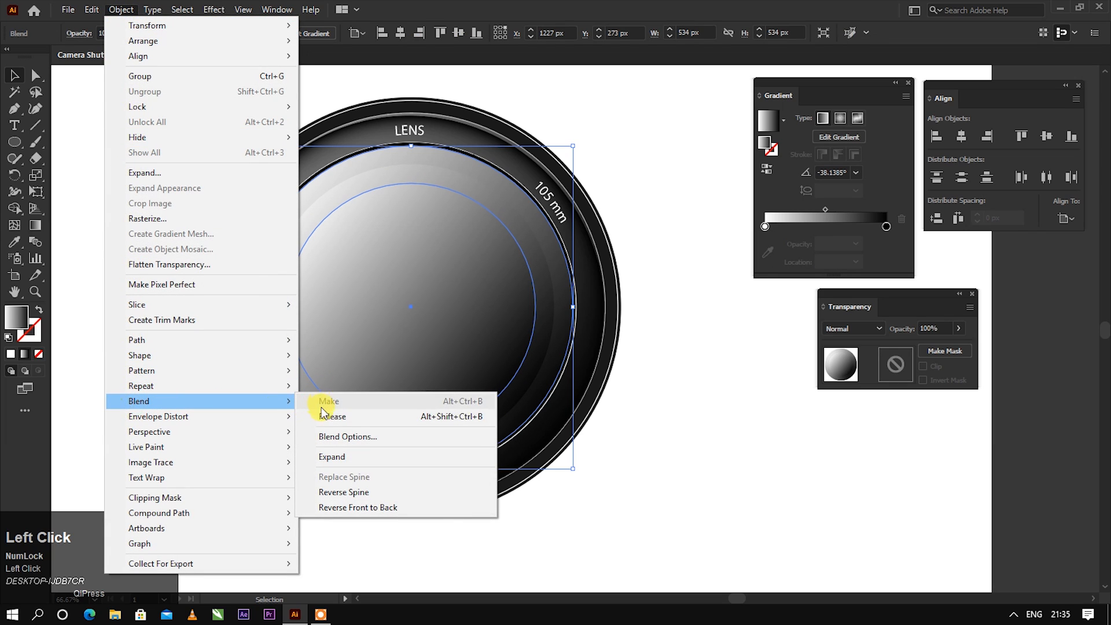
pyautogui.click(318, 438)
pyautogui.click(301, 191)
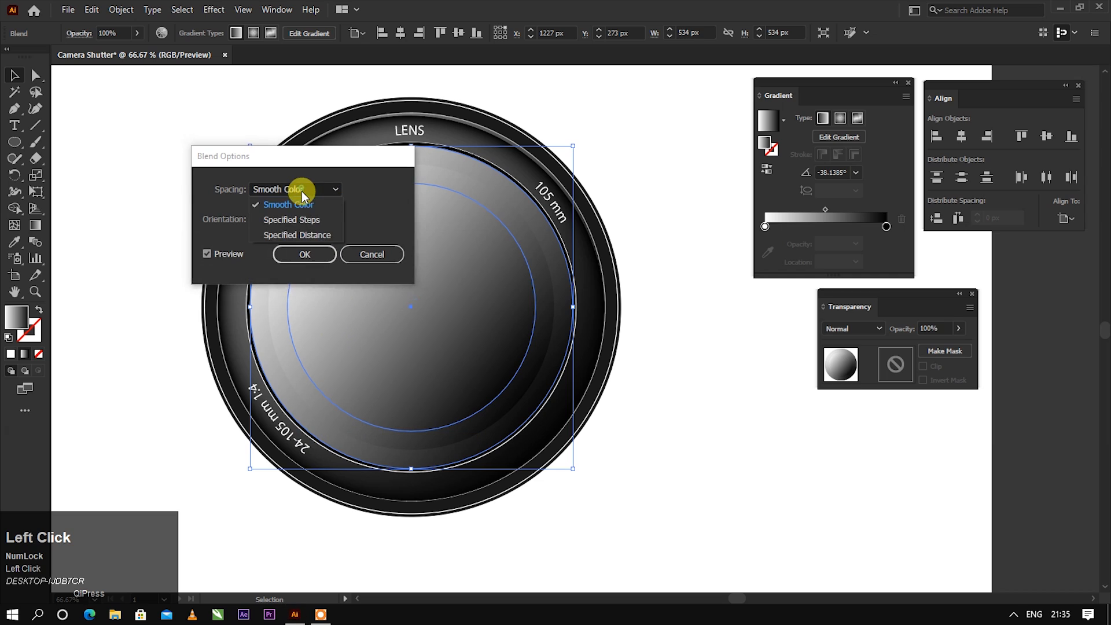
pyautogui.click(296, 222)
pyautogui.click(370, 189)
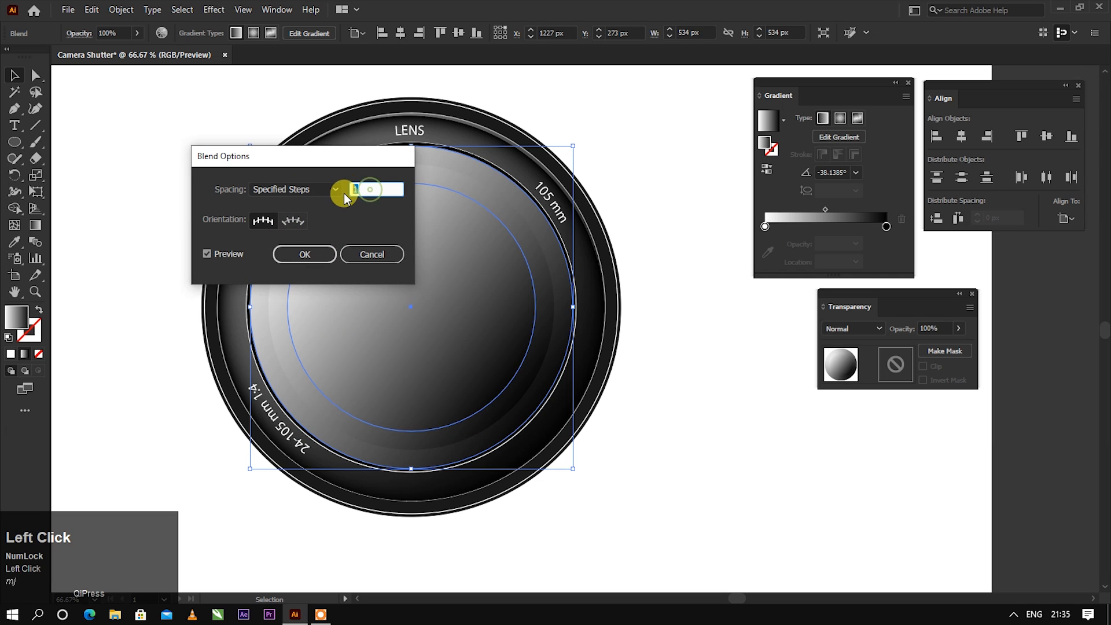
pyautogui.write('100')
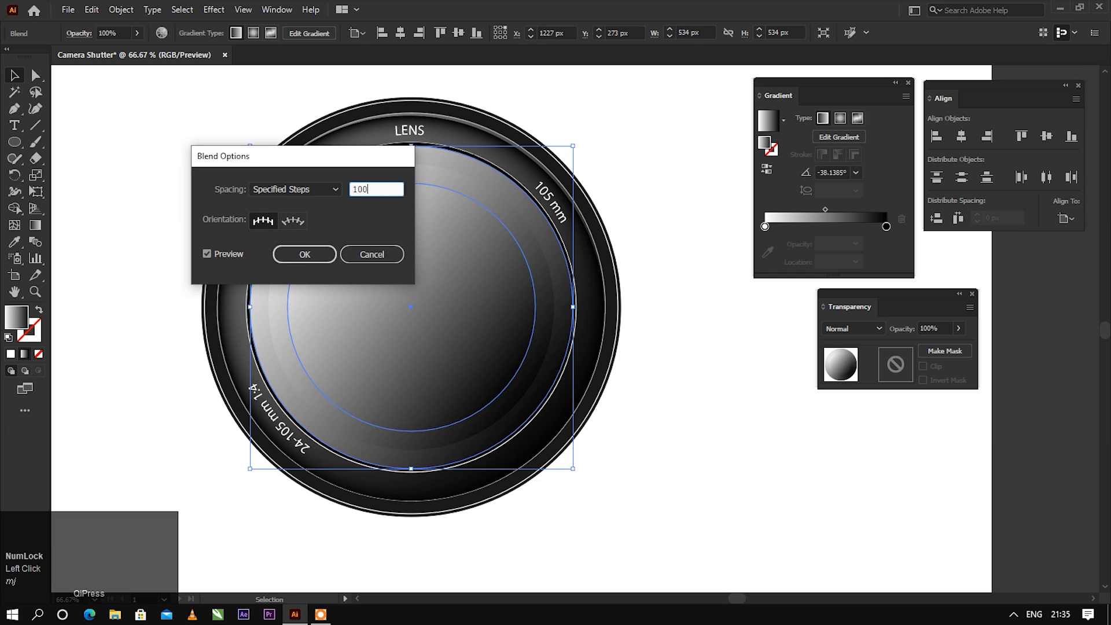
pyautogui.click(314, 254)
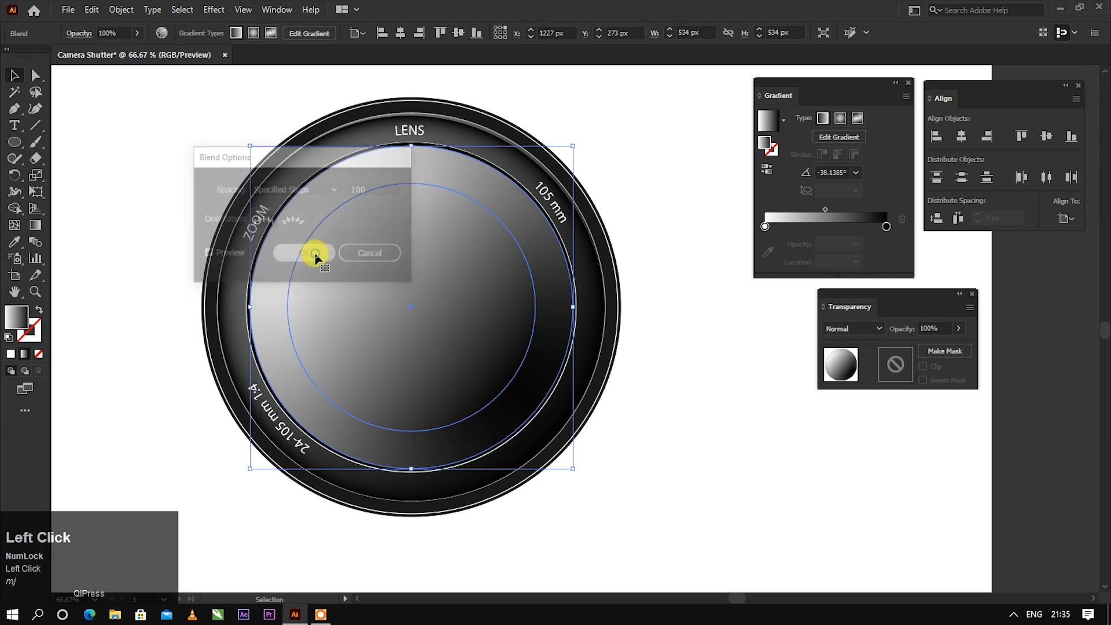
pyautogui.click(641, 233)
# - Set the blended circles' blending mode to Screen and shift their gradient's black stop towards white, with the midpoint at 21.4286%
pyautogui.click(469, 234)
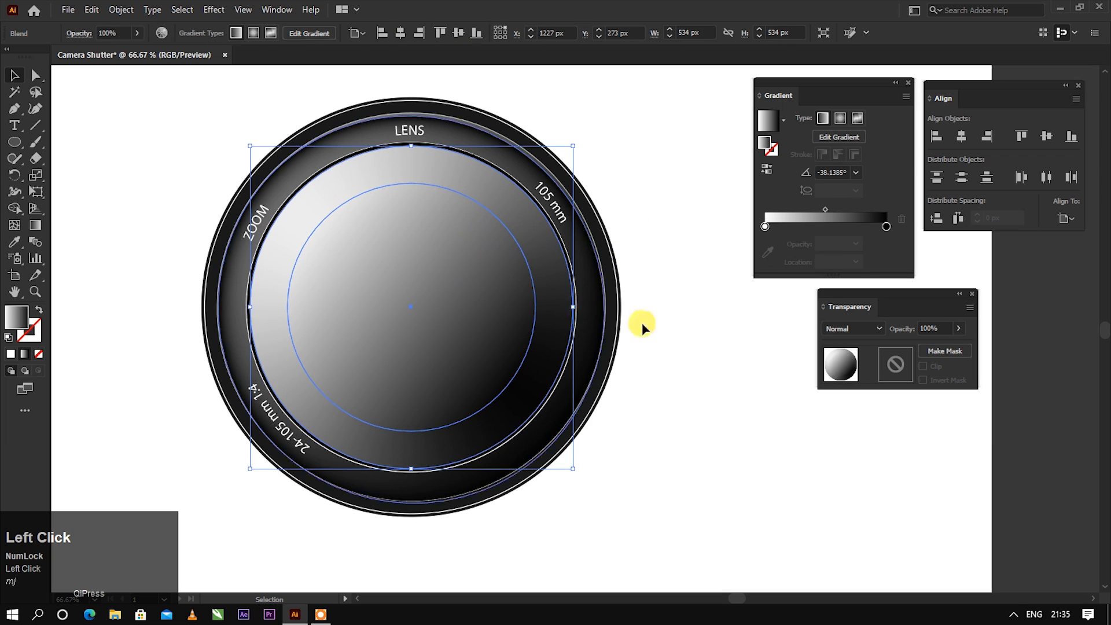
pyautogui.moveTo(882, 301); pyautogui.dragTo(633, 124)
pyautogui.click(599, 152)
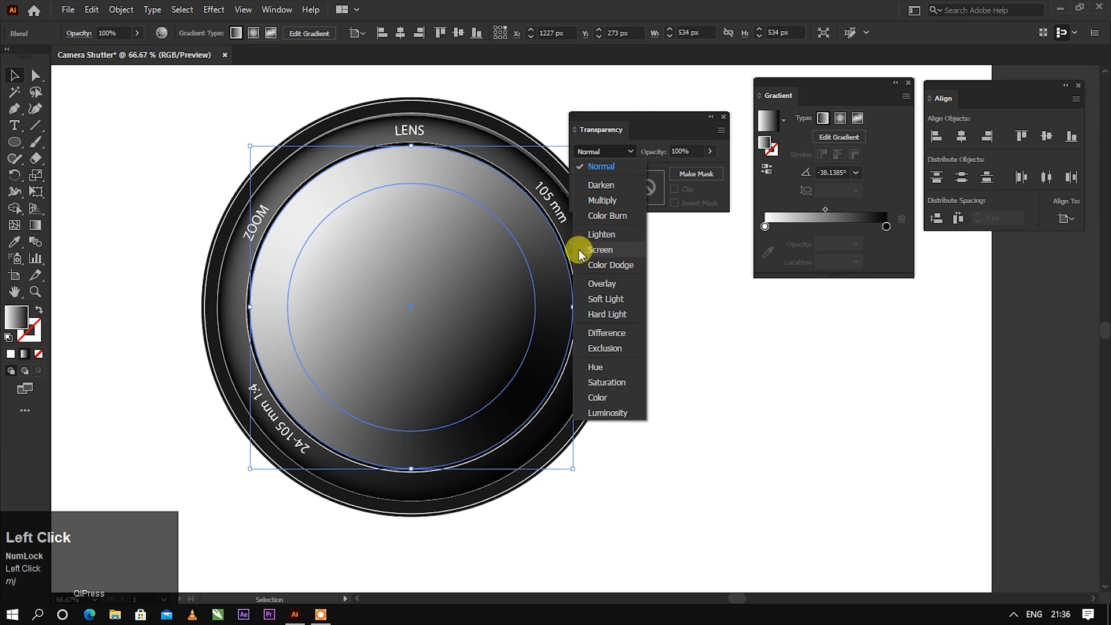
pyautogui.click(600, 252)
pyautogui.moveTo(648, 114); pyautogui.dragTo(835, 335)
pyautogui.moveTo(885, 233); pyautogui.dragTo(775, 209)
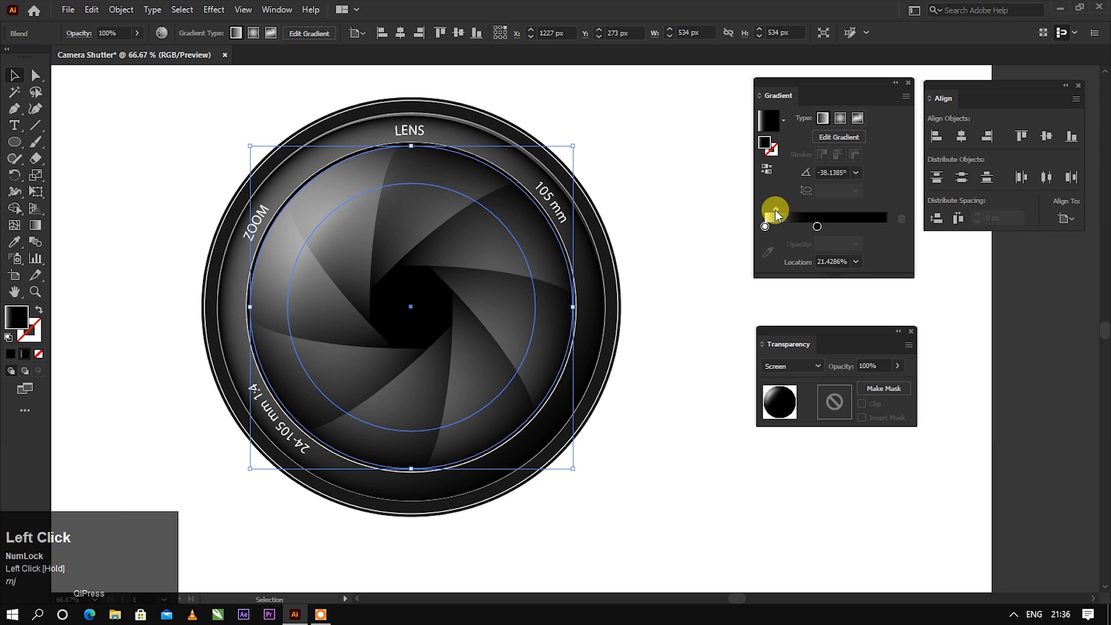
pyautogui.click(645, 220)
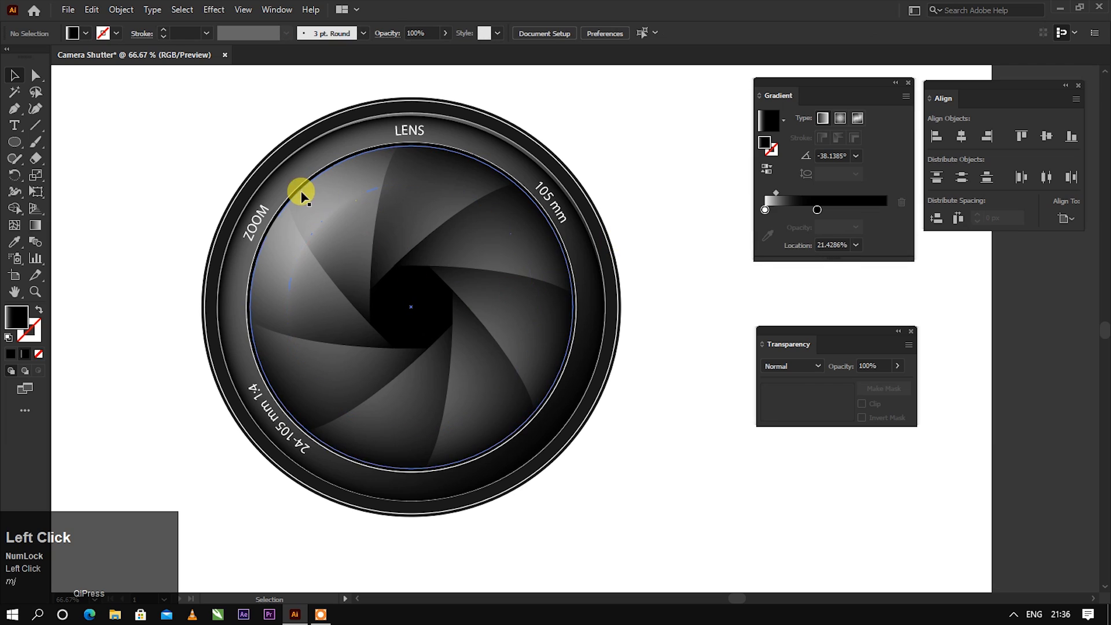
# - Fine-tune the blend's gradient by moving the white stop to about 1.7% and the black stop to about 40.2%
pyautogui.click(364, 245)
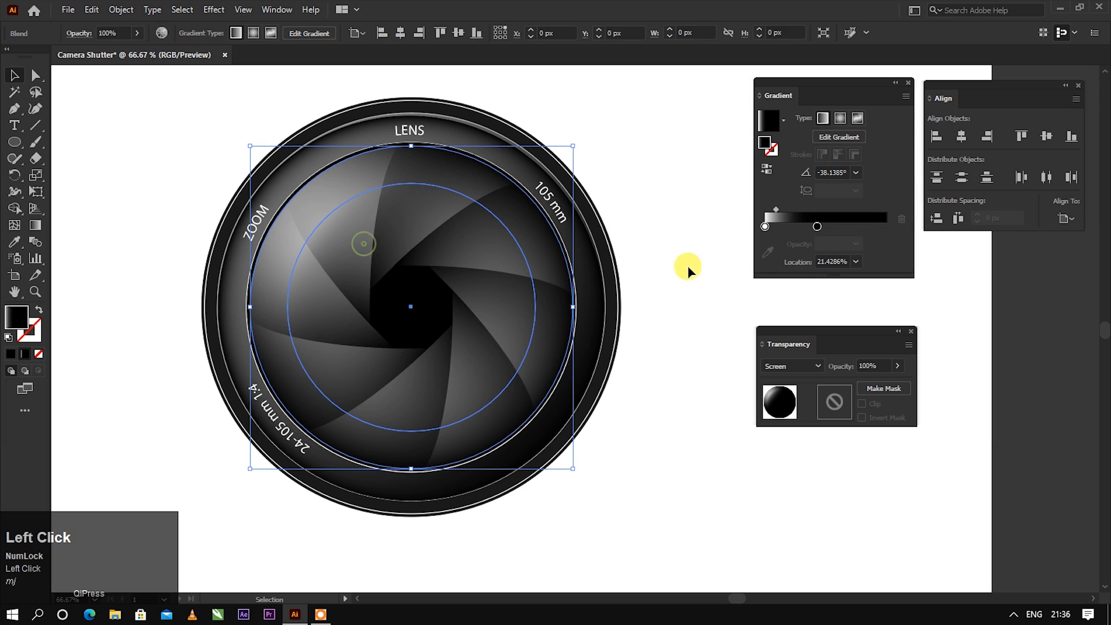
pyautogui.click(767, 226)
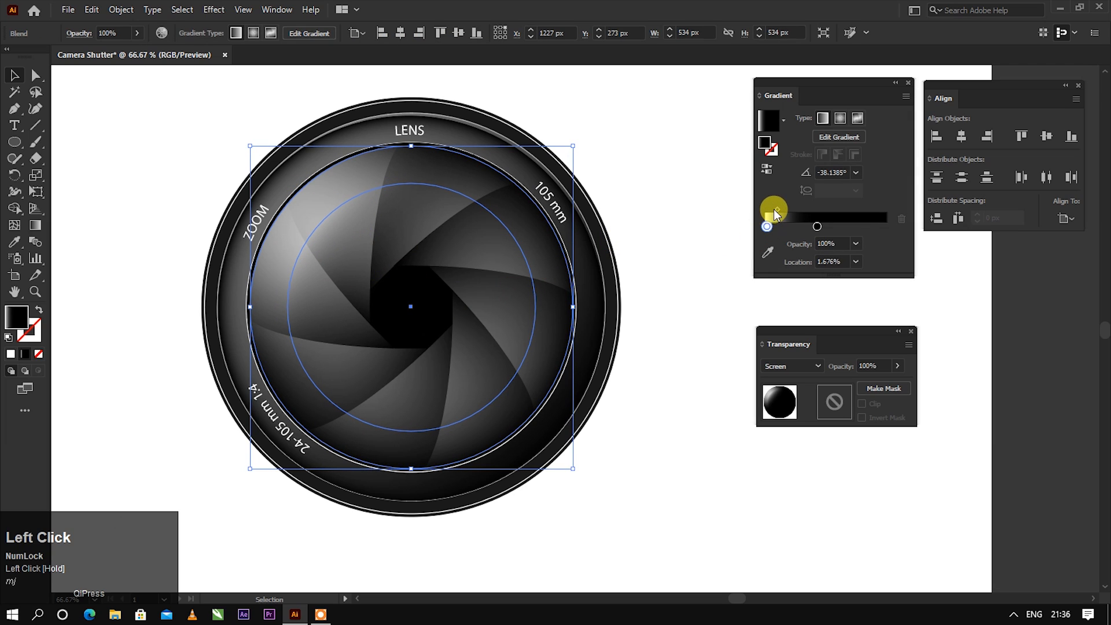
pyautogui.click(777, 209)
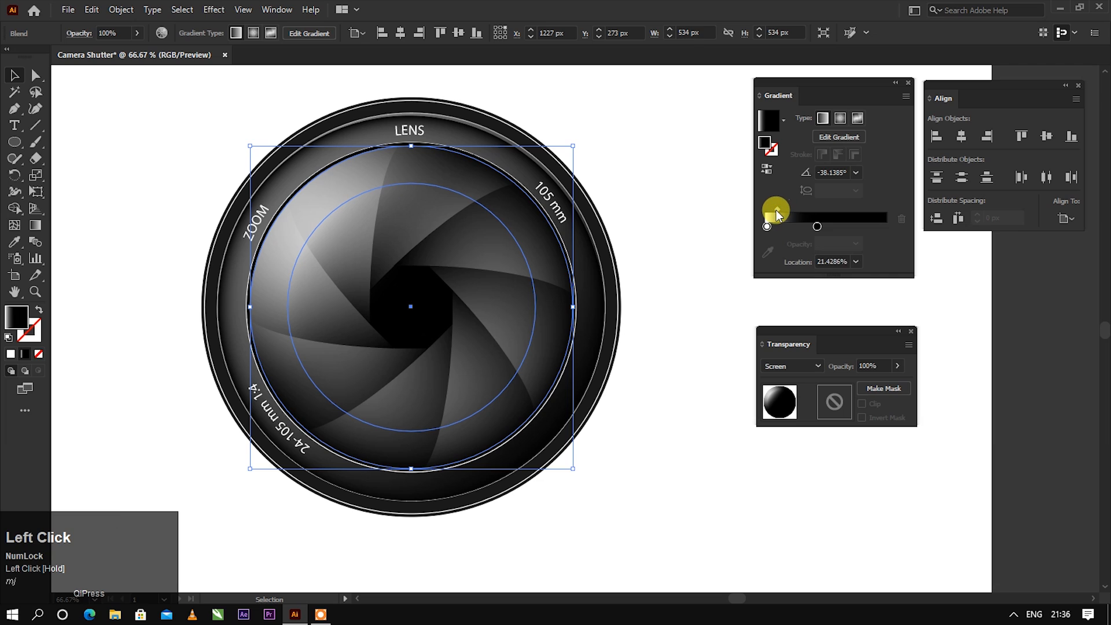
pyautogui.click(817, 227)
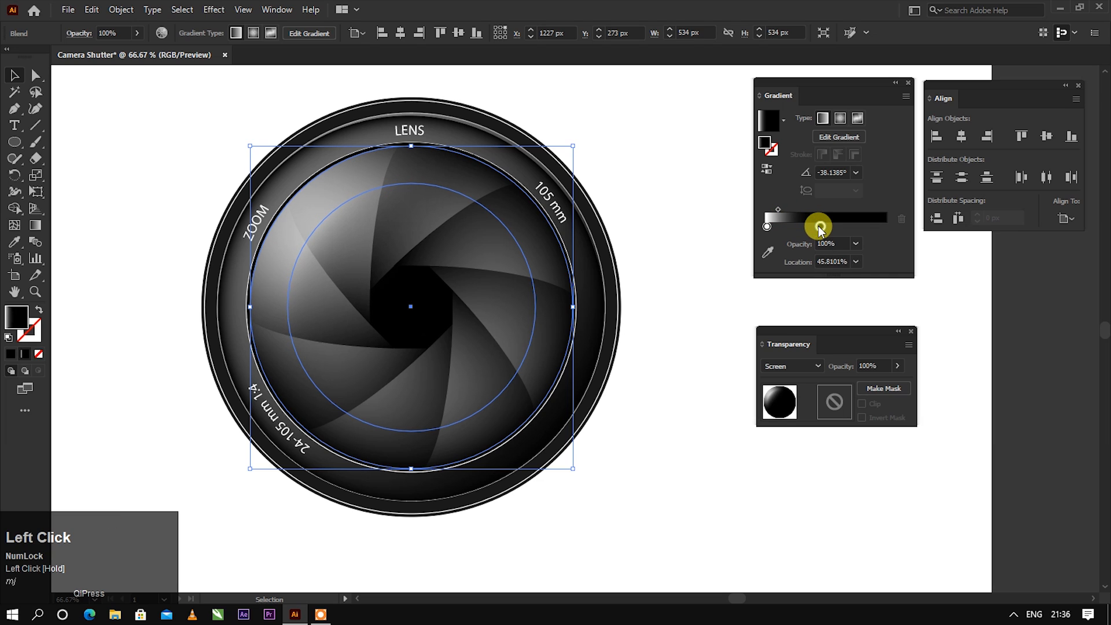
pyautogui.moveTo(814, 227); pyautogui.dragTo(811, 227)
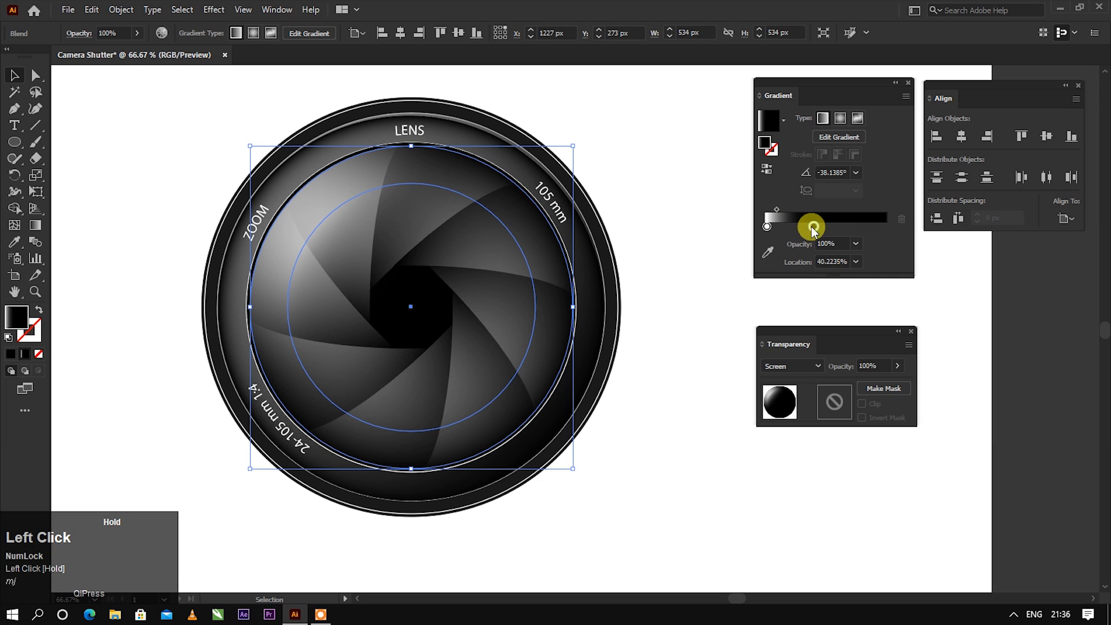
pyautogui.click(688, 248)
pyautogui.click(347, 236)
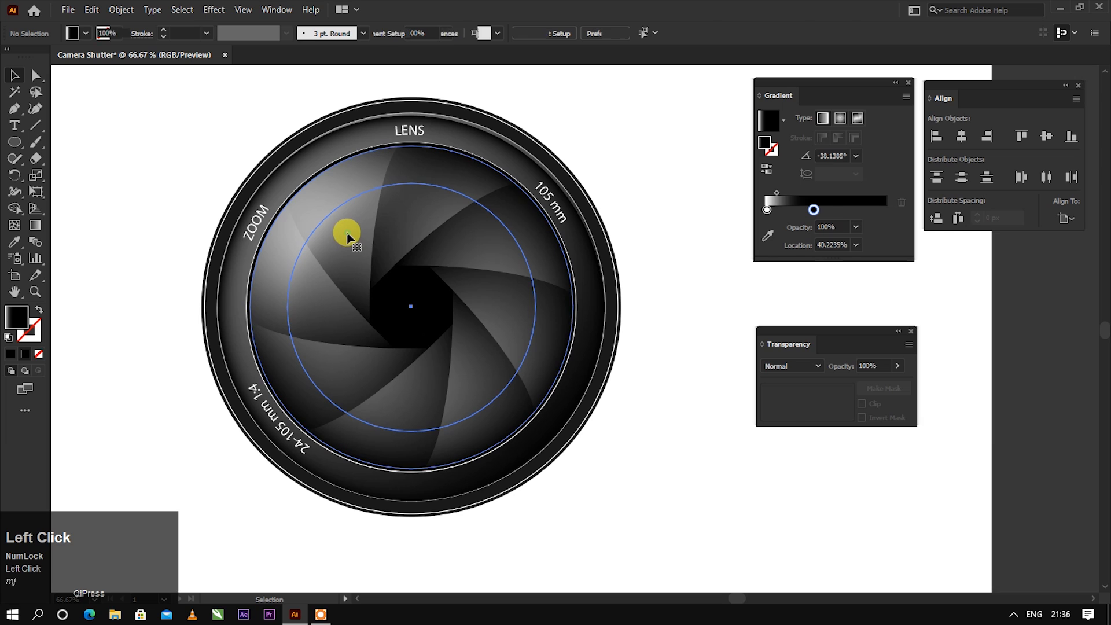
# - Duplicate the Screen-mode blend in place in front and rotate the copy so its highlight falls on the shutter's lower-right blades
pyautogui.click(92, 10)
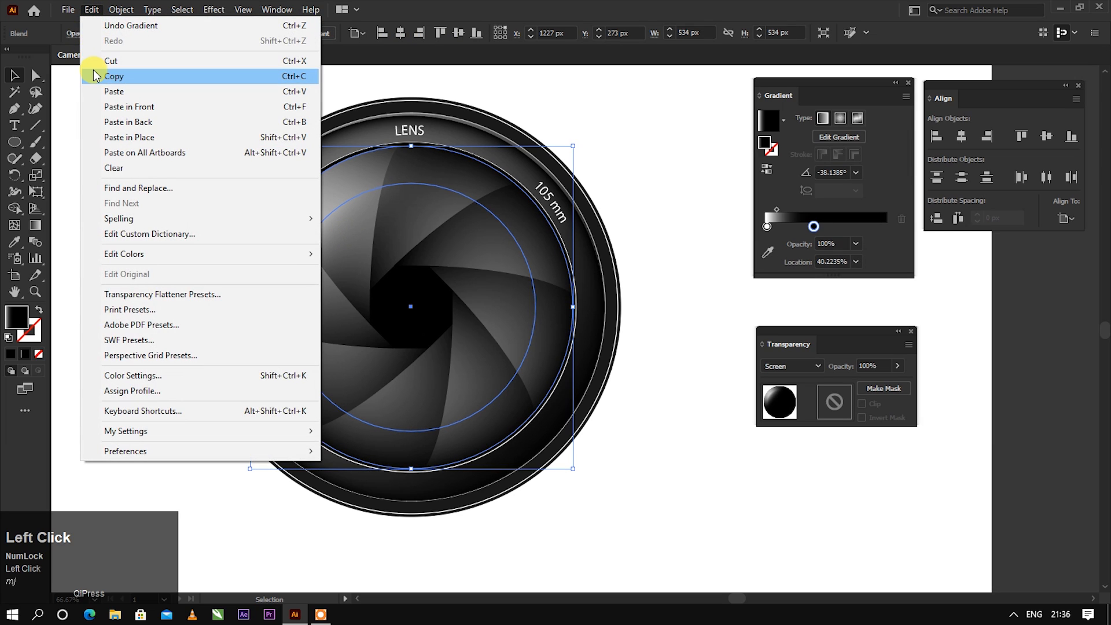
pyautogui.click(113, 76)
pyautogui.click(91, 9)
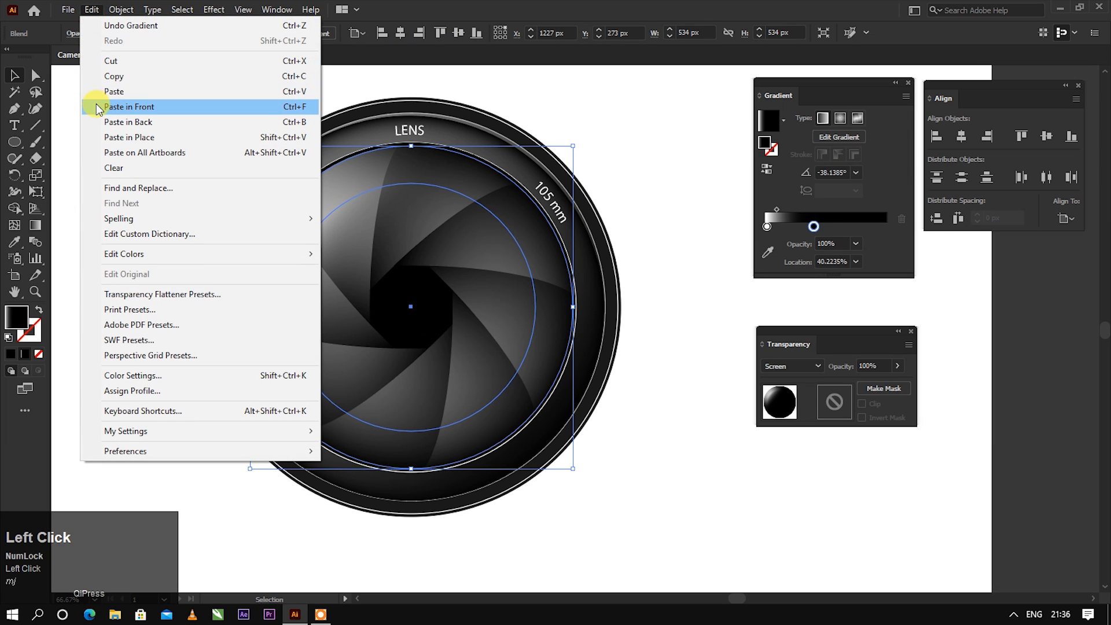
pyautogui.click(96, 107)
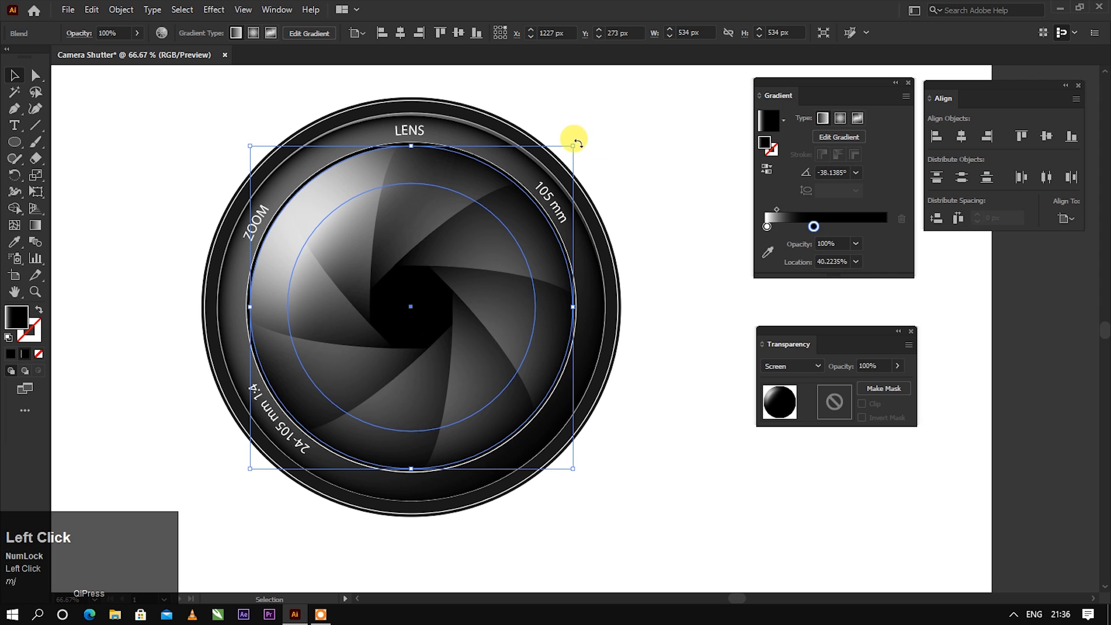
pyautogui.moveTo(609, 165); pyautogui.dragTo(290, 516)
pyautogui.press('capslock')
pyautogui.press('capslock')
pyautogui.click(581, 483)
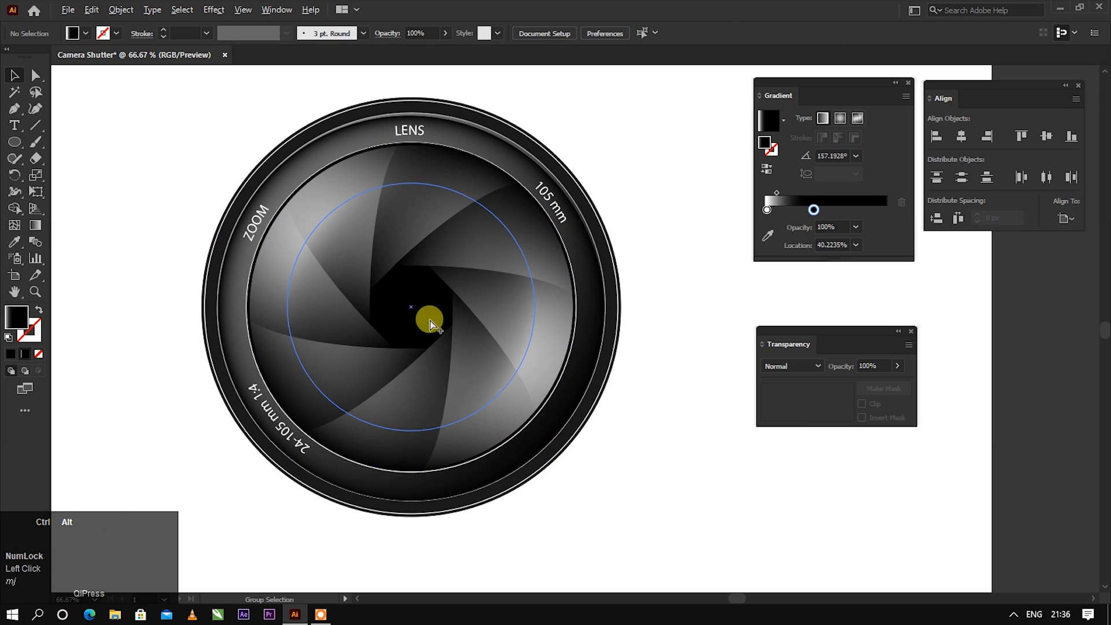
# - Select all parts of the camera shutter and group them
pyautogui.scroll(-1, 408, 262)
pyautogui.click(208, 117)
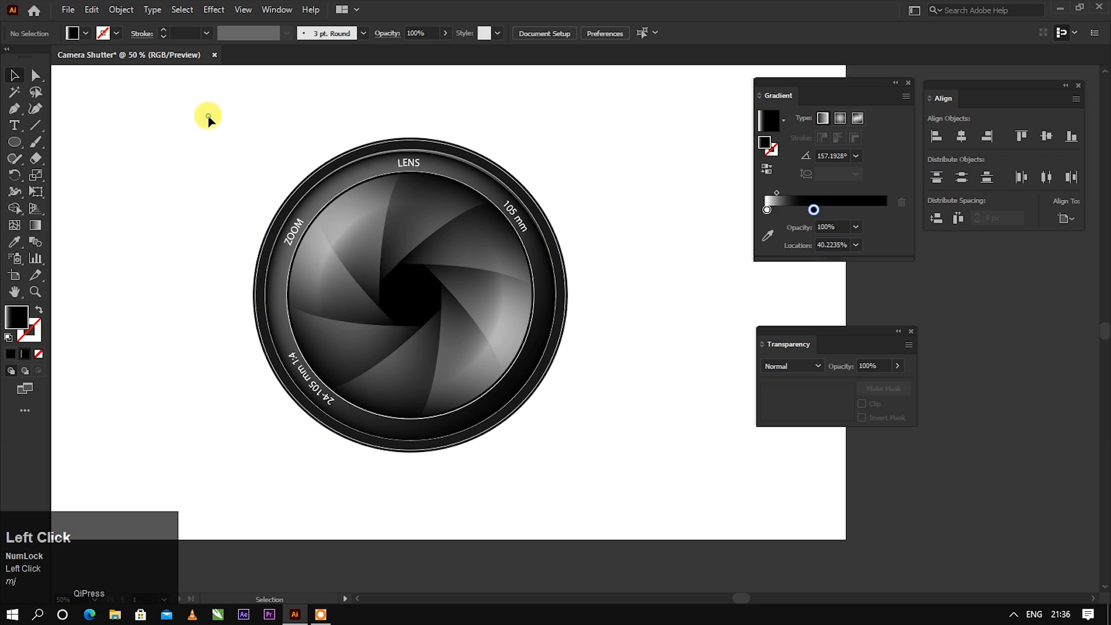
pyautogui.moveTo(369, 272); pyautogui.dragTo(564, 481)
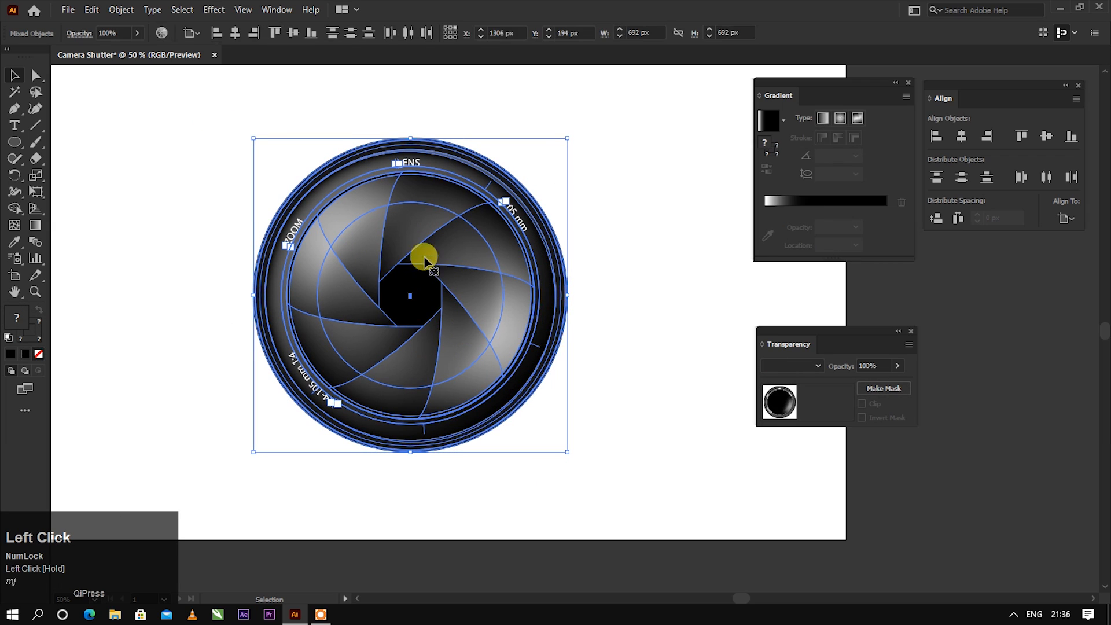
pyautogui.rightClick(425, 255)
pyautogui.click(463, 359)
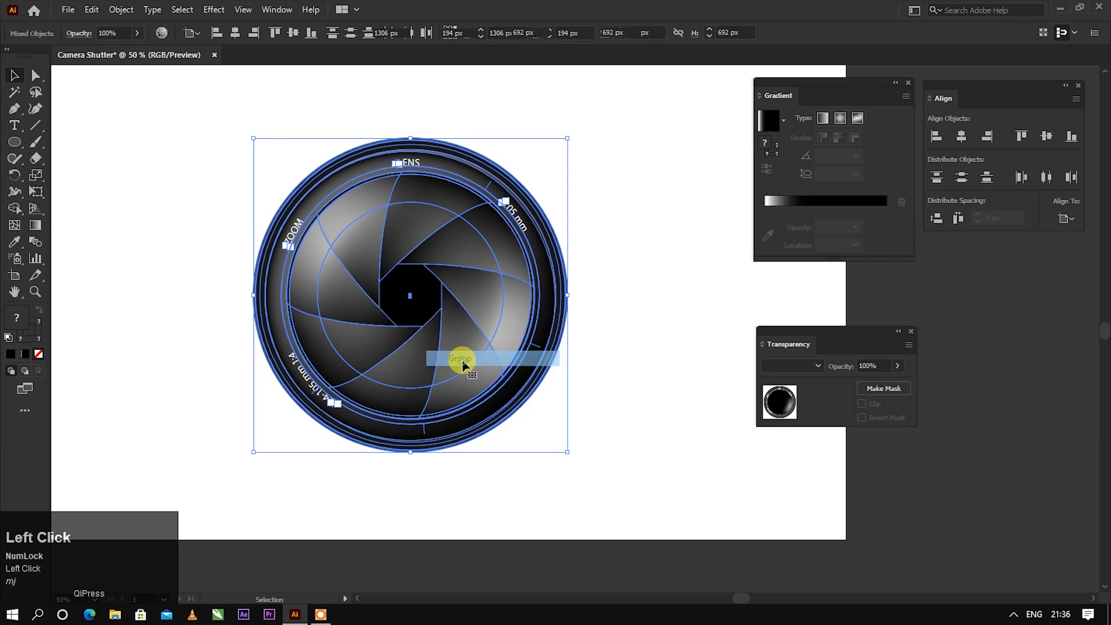
pyautogui.click(106, 185)
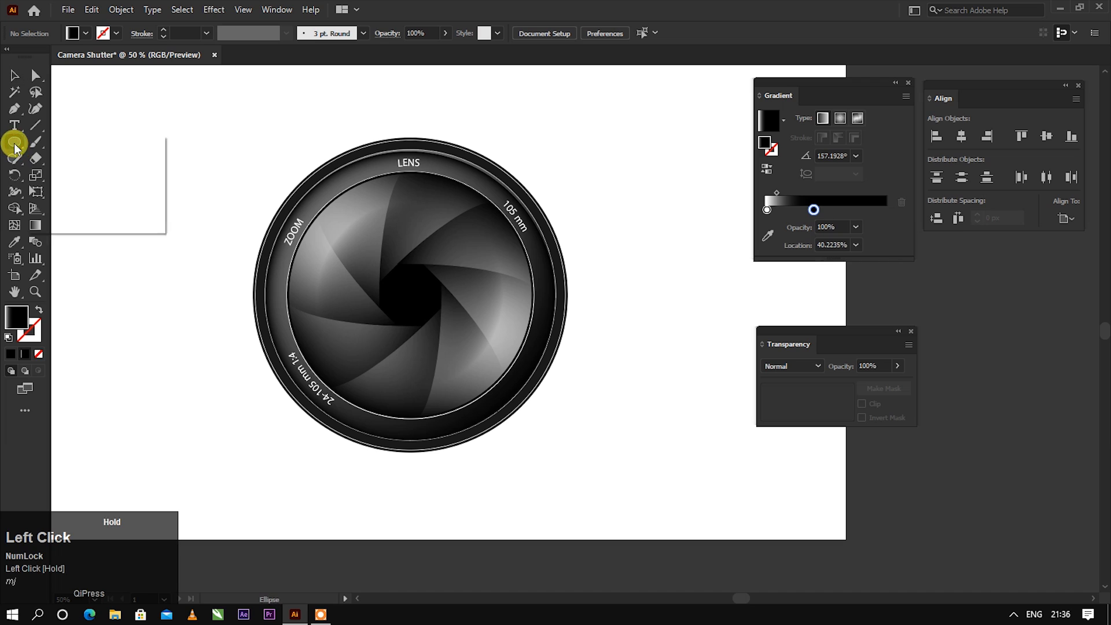
# - Draw a circle overlapping the shutter's left edge and fill it with the White, Black gradient preset
pyautogui.moveTo(15, 148); pyautogui.dragTo(73, 177)
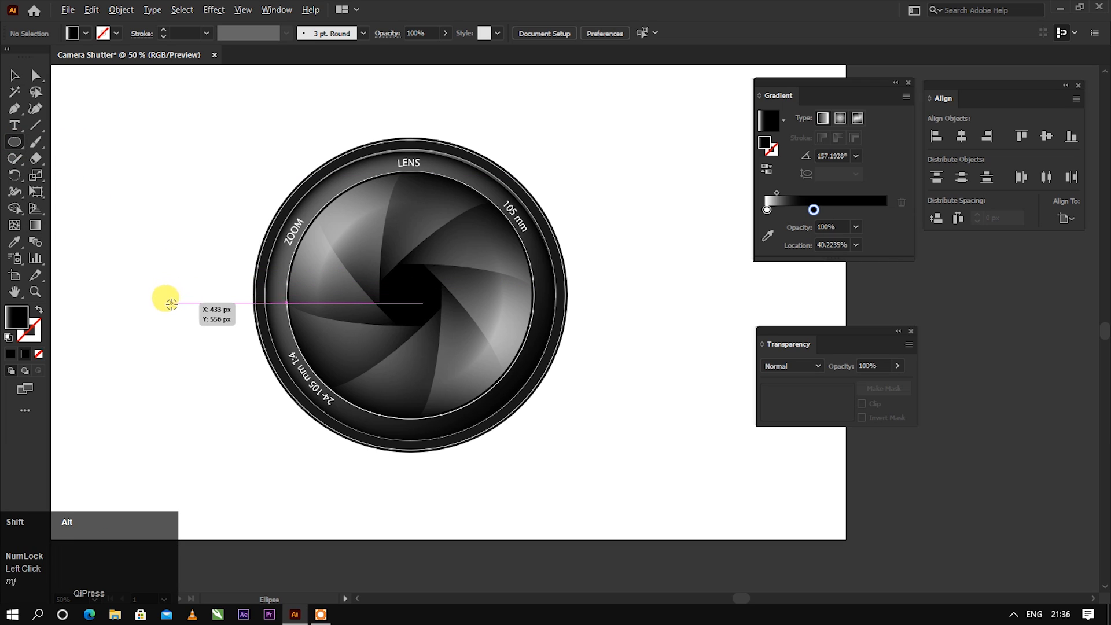
pyautogui.moveTo(171, 302); pyautogui.dragTo(244, 199)
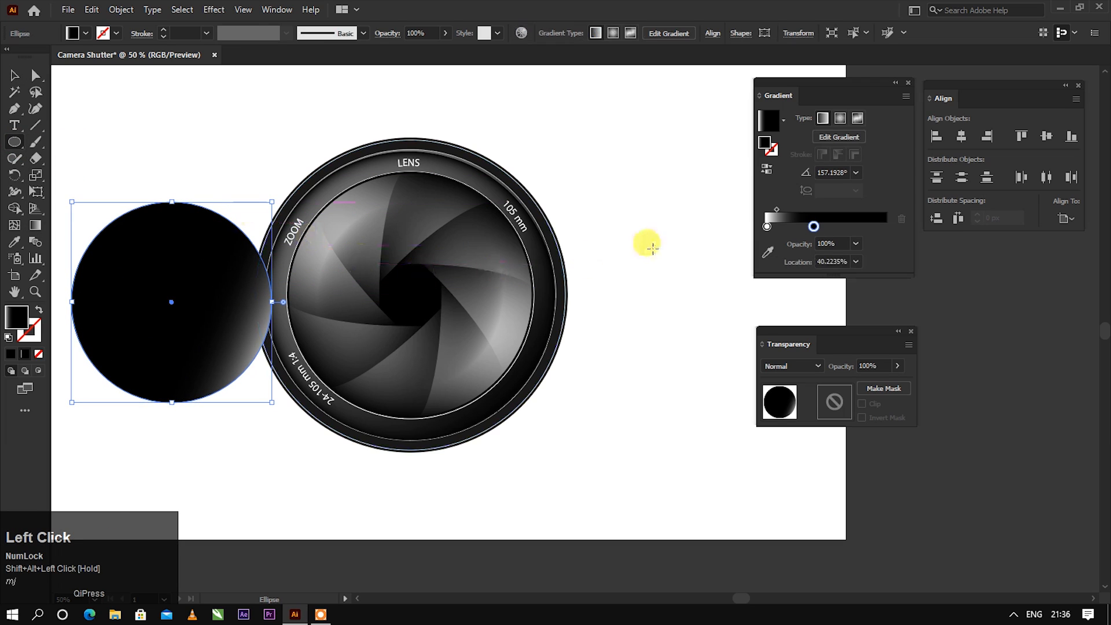
pyautogui.moveTo(807, 86); pyautogui.dragTo(717, 86)
pyautogui.click(694, 120)
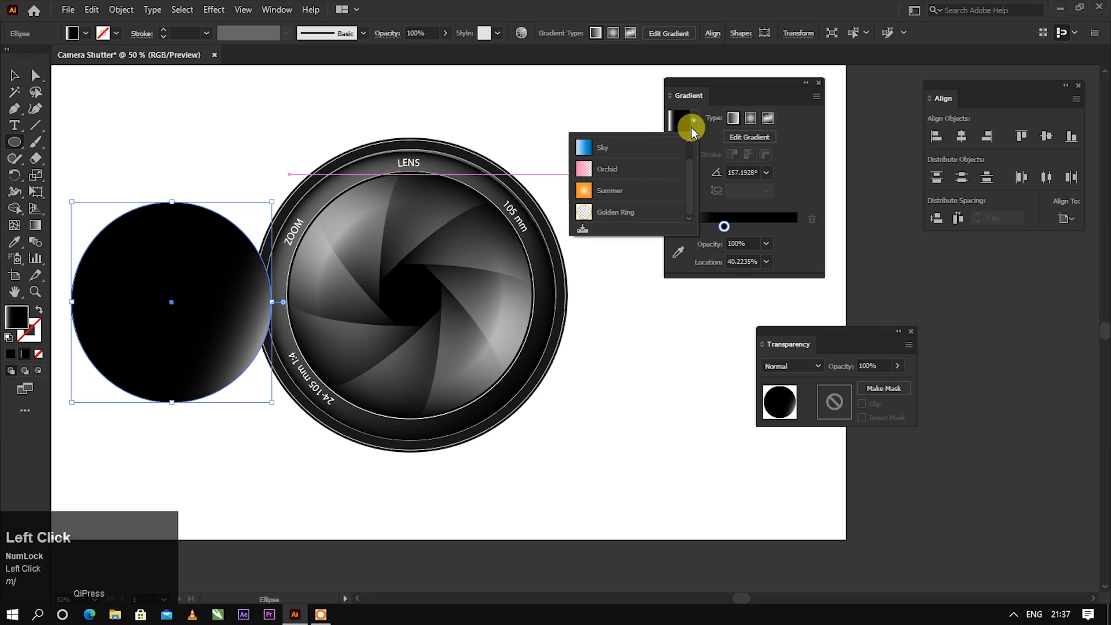
pyautogui.scroll(1, 655, 169)
pyautogui.click(621, 148)
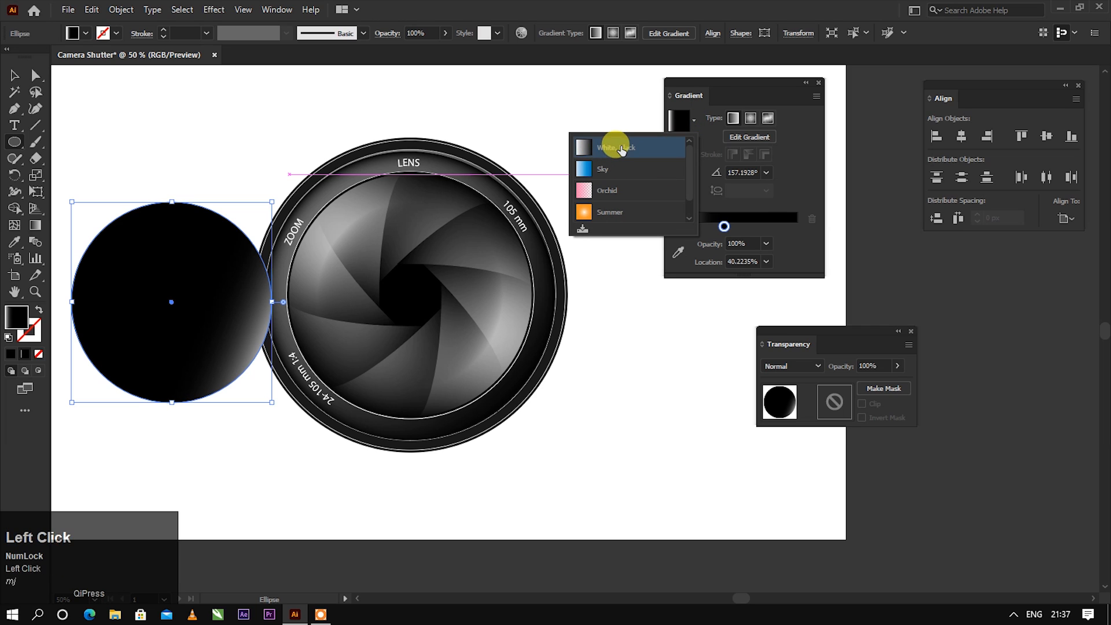
# - Make the new circle's gradient radial and reverse it, with the midpoint at 46.648%
pyautogui.click(750, 119)
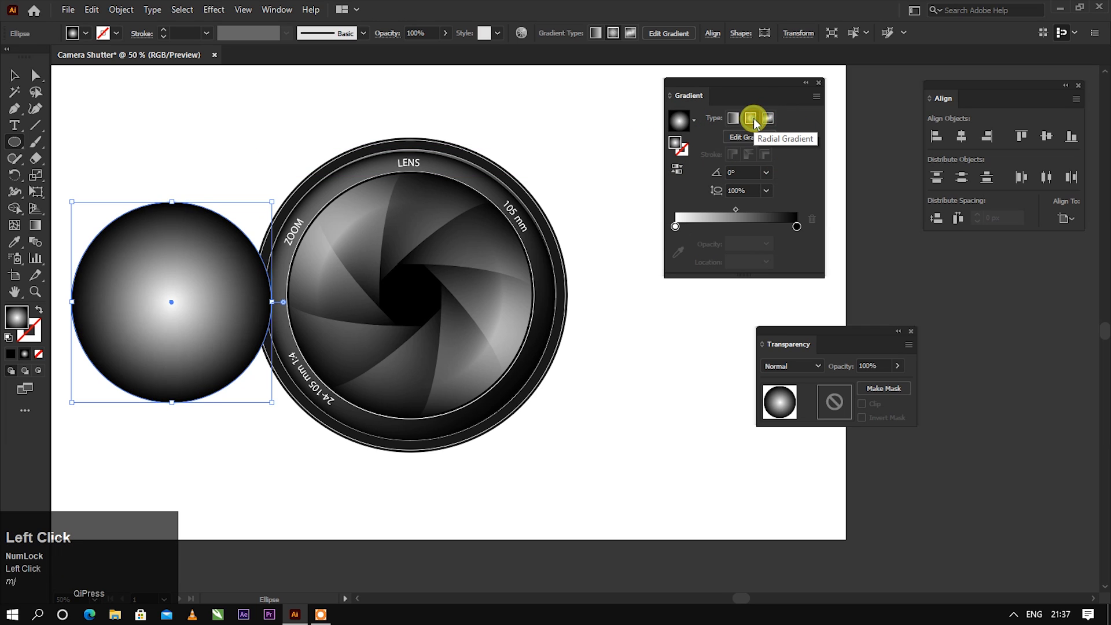
pyautogui.click(750, 137)
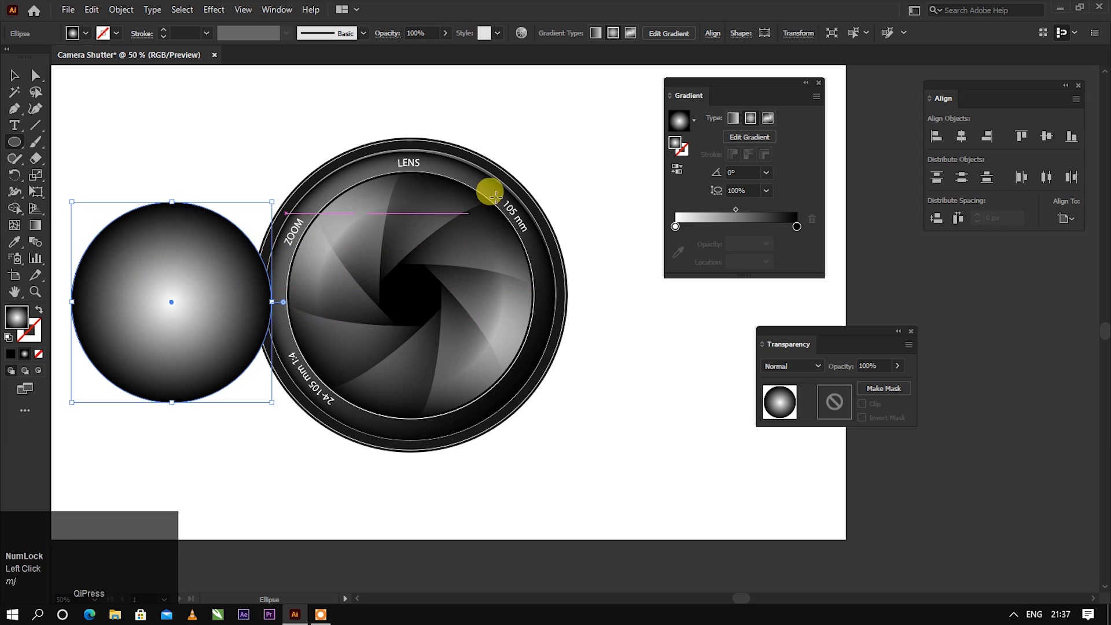
pyautogui.click(676, 172)
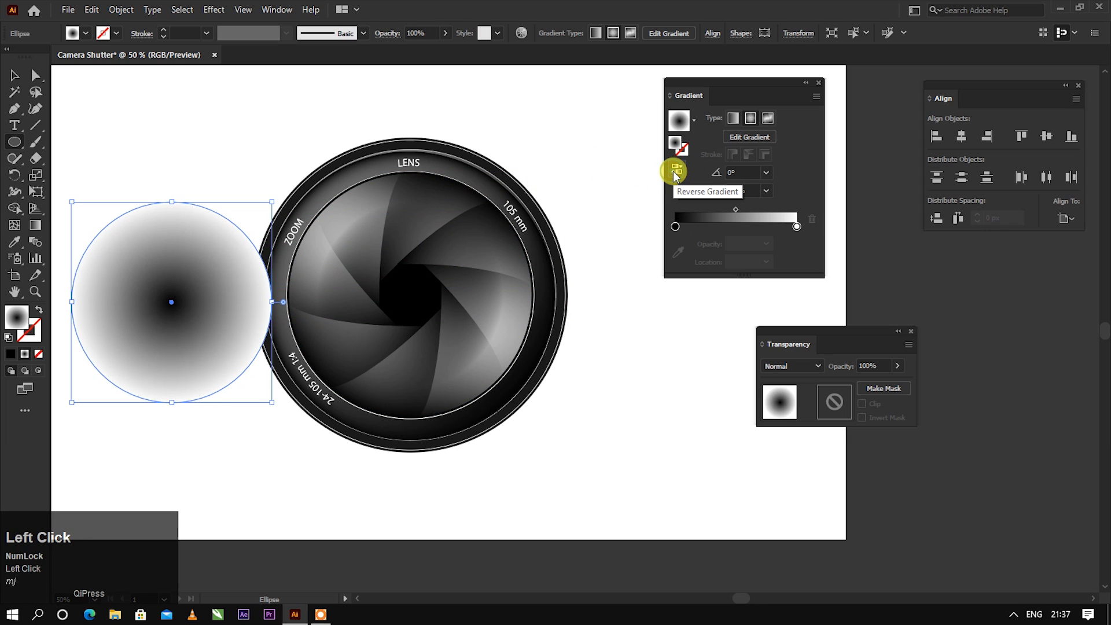
pyautogui.moveTo(735, 210); pyautogui.dragTo(731, 209)
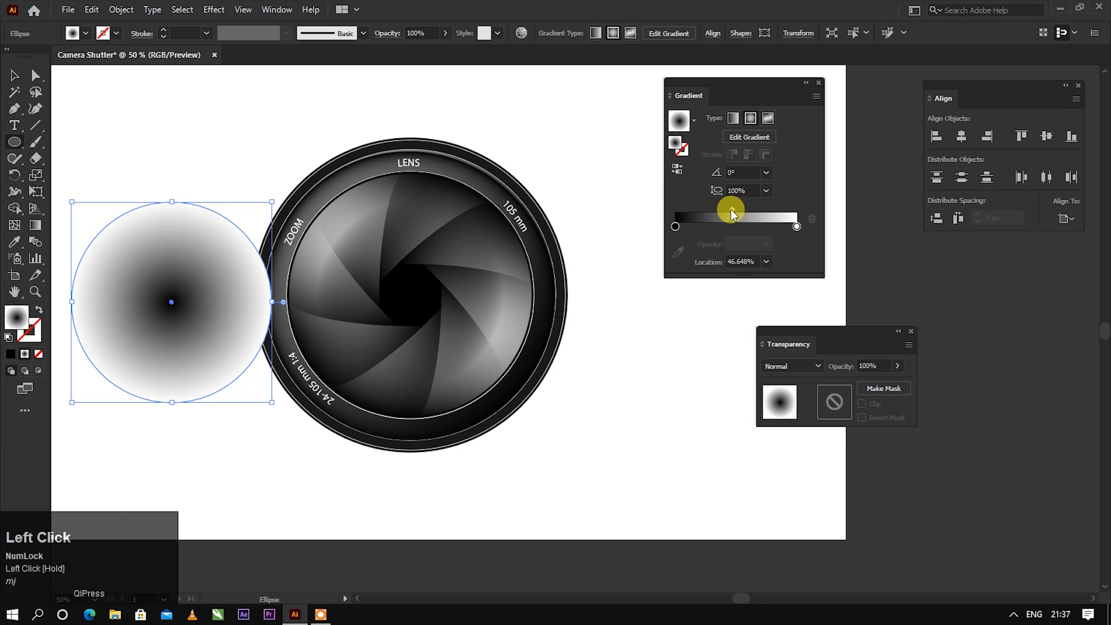
# - Set the gradient circle's blending mode to Multiply and move it so it is centred on the shutter's bottom edge
pyautogui.click(15, 75)
pyautogui.moveTo(808, 335); pyautogui.dragTo(716, 303)
pyautogui.click(707, 331)
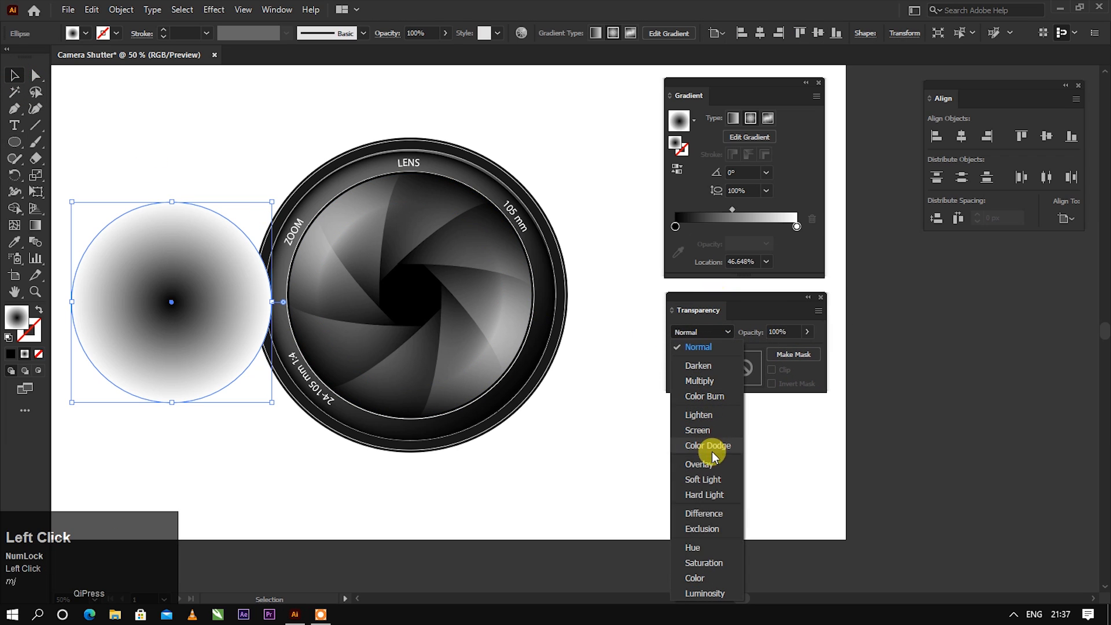
pyautogui.click(701, 382)
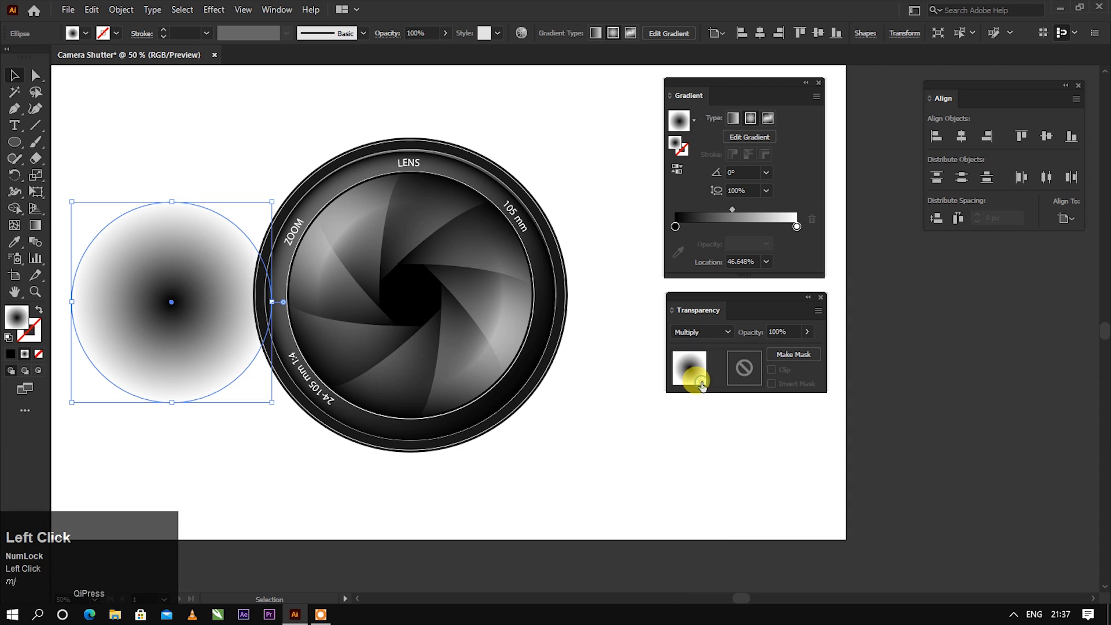
pyautogui.moveTo(189, 303); pyautogui.dragTo(442, 456)
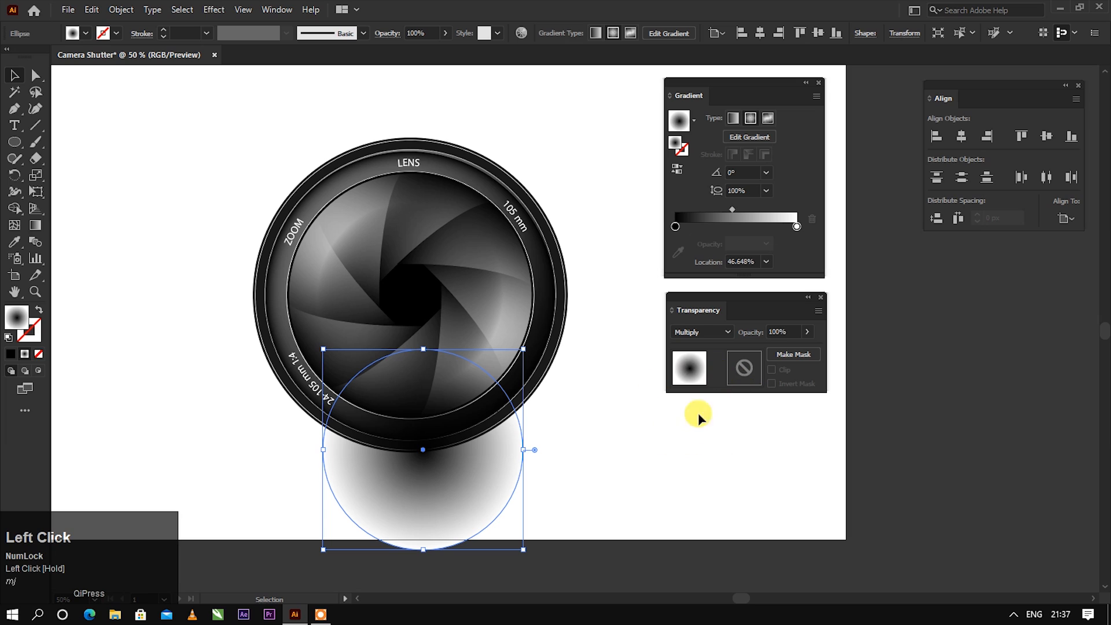
# - Set the circle's gradient midpoint to 39.9441% and flatten it into a thin shadow ellipse at the shutter's base
pyautogui.moveTo(723, 307); pyautogui.dragTo(736, 307)
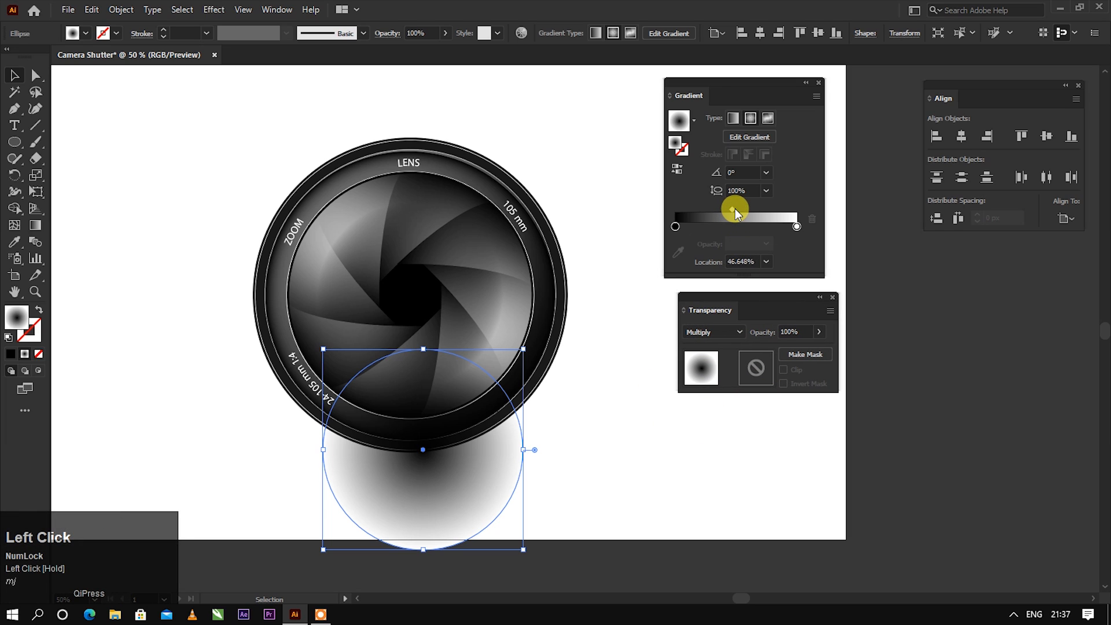
pyautogui.moveTo(728, 207); pyautogui.dragTo(727, 207)
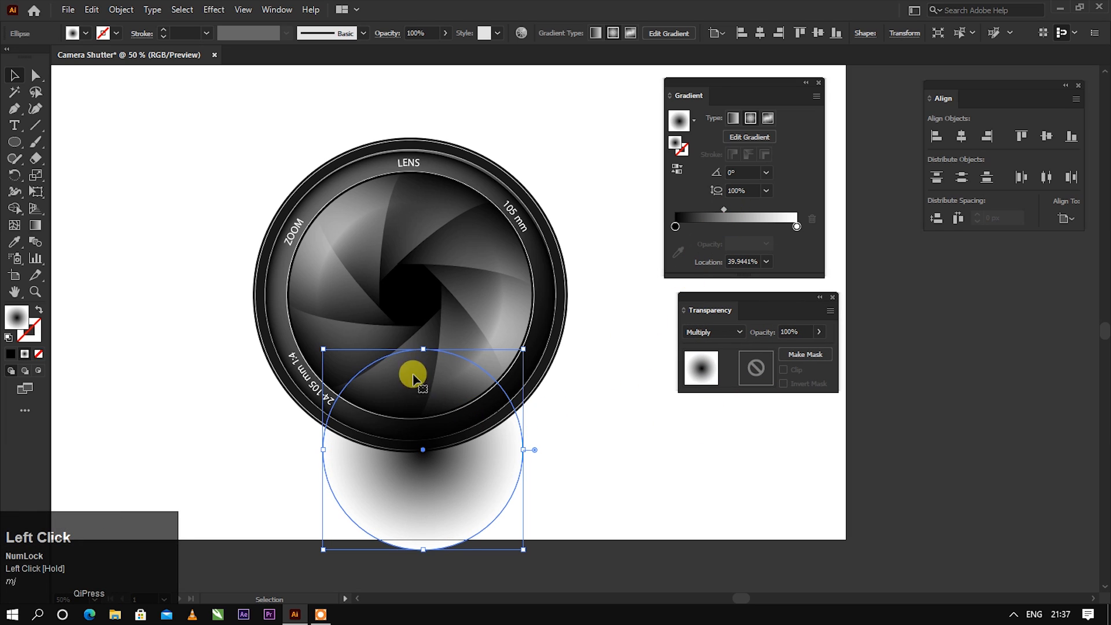
pyautogui.moveTo(424, 350); pyautogui.dragTo(417, 454)
pyautogui.scroll(3, 416, 461)
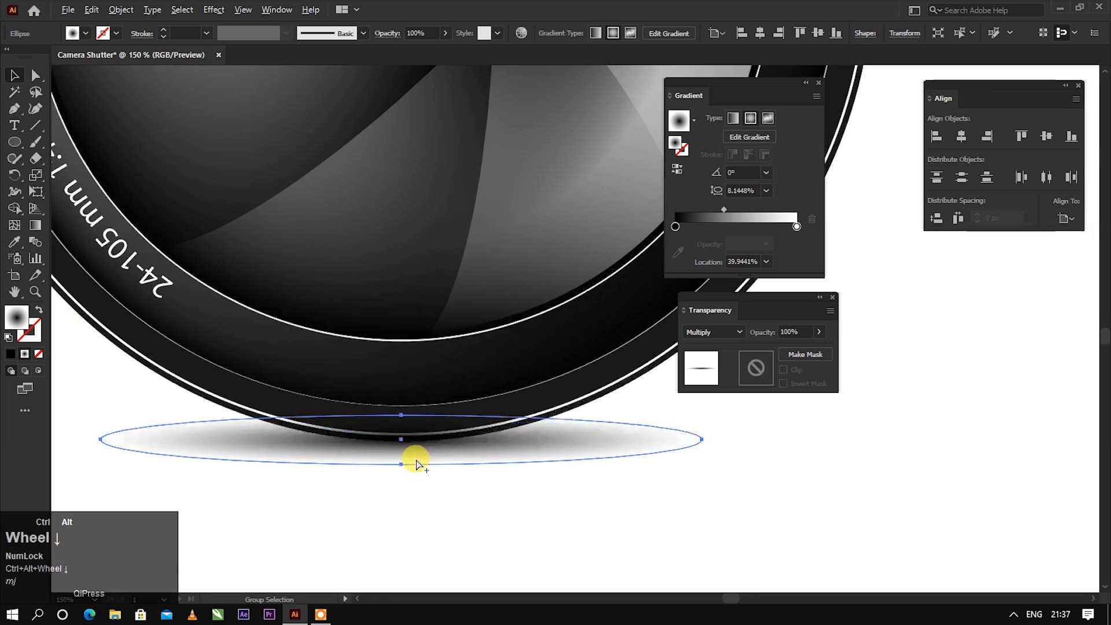
# - Send the shadow ellipse to the back, behind the shutter, and deselect it
pyautogui.scroll(-1, 415, 456)
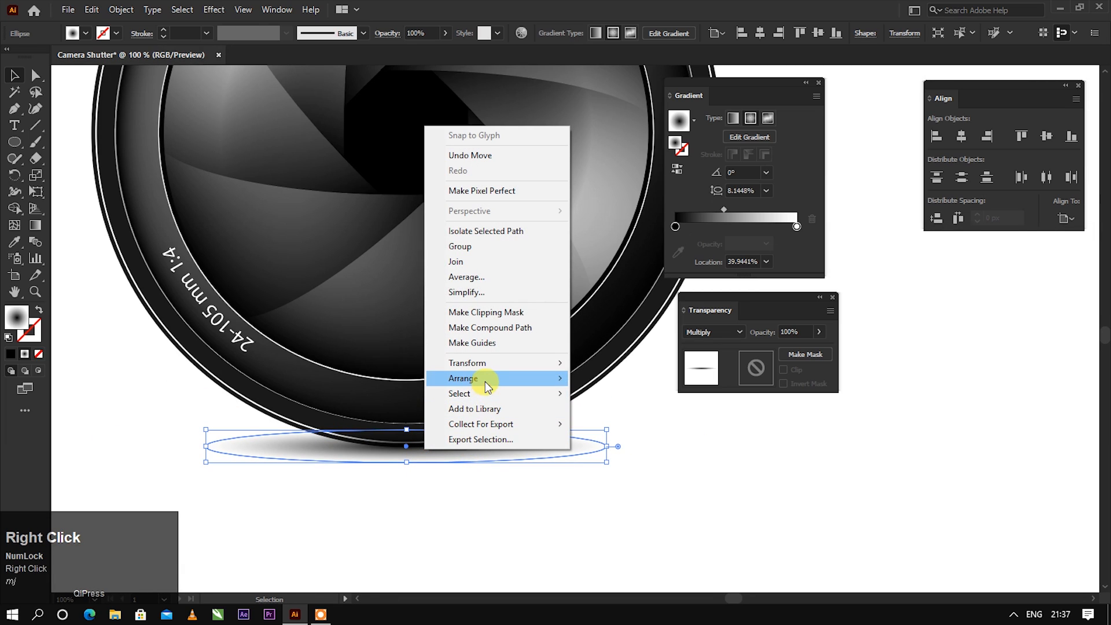
pyautogui.click(485, 382)
pyautogui.click(584, 424)
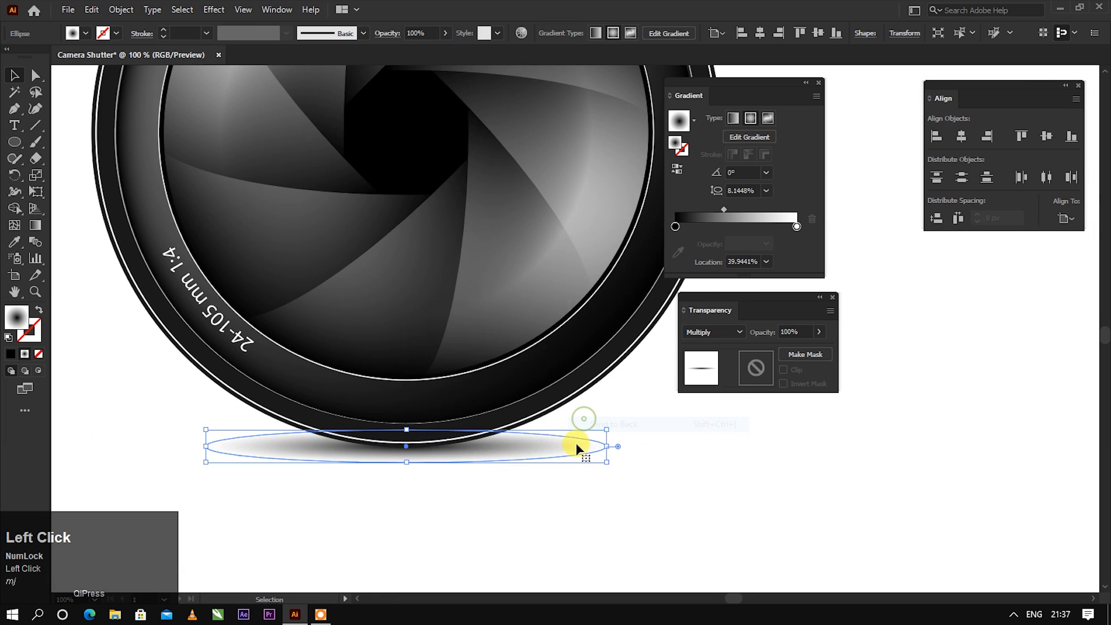
pyautogui.click(492, 505)
pyautogui.scroll(1, 448, 486)
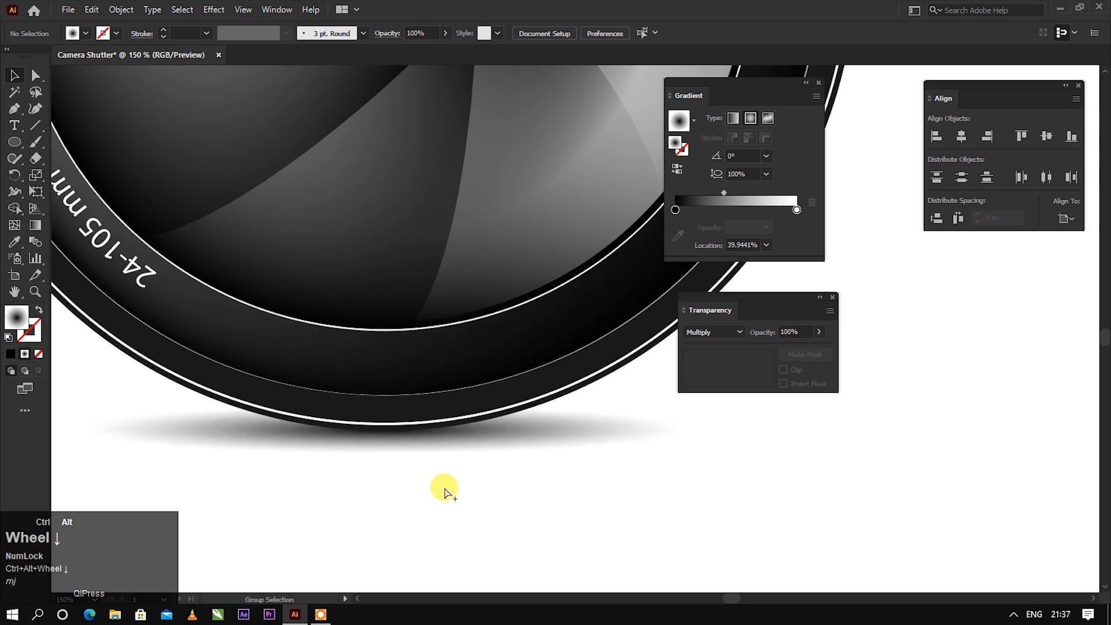
pyautogui.scroll(-1, 446, 490)
# - Close the floating Gradient, Transparency and Align panels and review the finished shutter icon
pyautogui.click(817, 84)
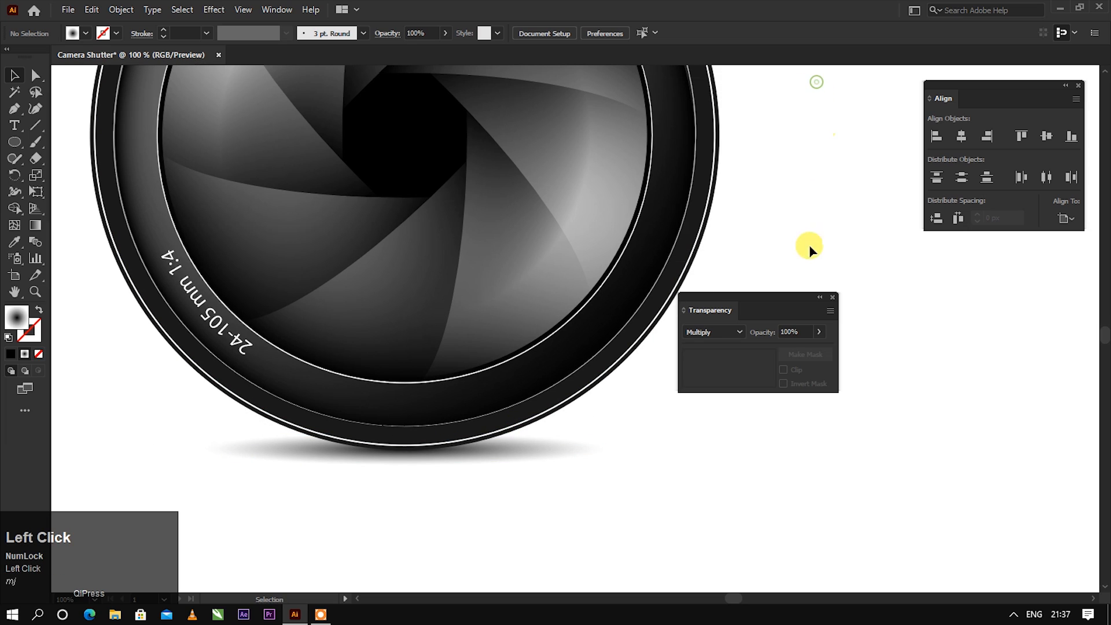
pyautogui.click(830, 297)
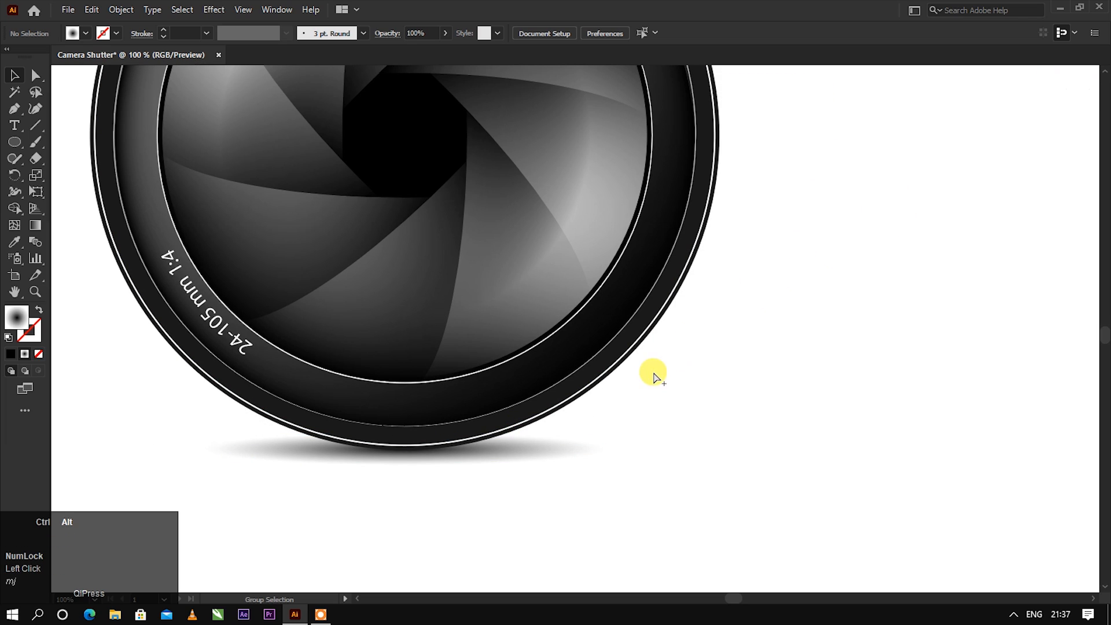
pyautogui.scroll(-2, 643, 389)
pyautogui.moveTo(740, 203); pyautogui.dragTo(720, 242)
pyautogui.scroll(2, 640, 225)
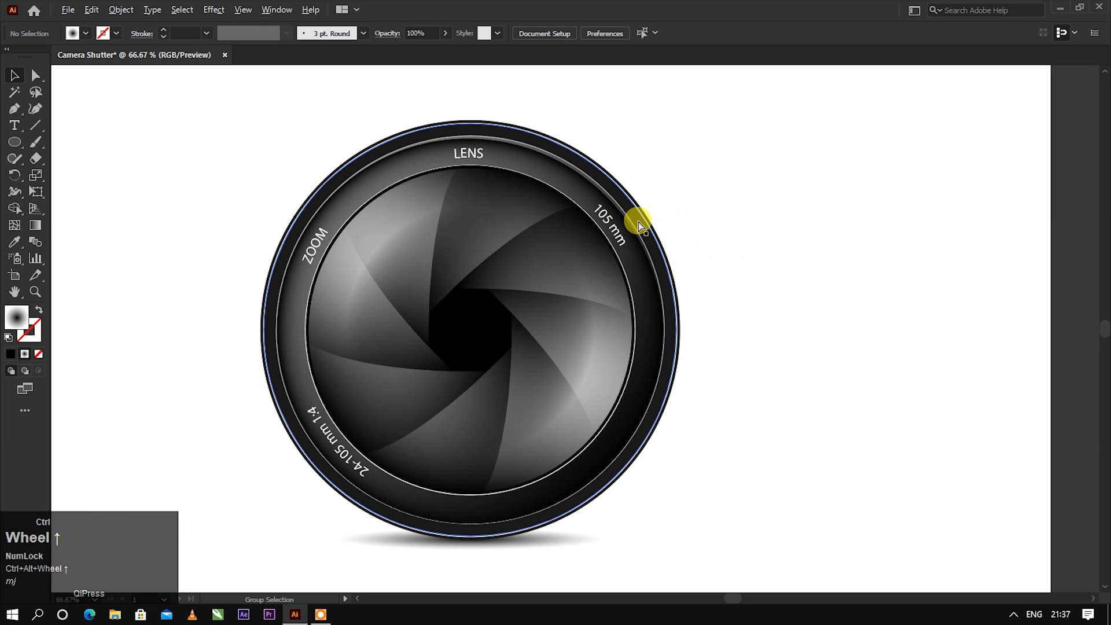
pyautogui.click(685, 186)
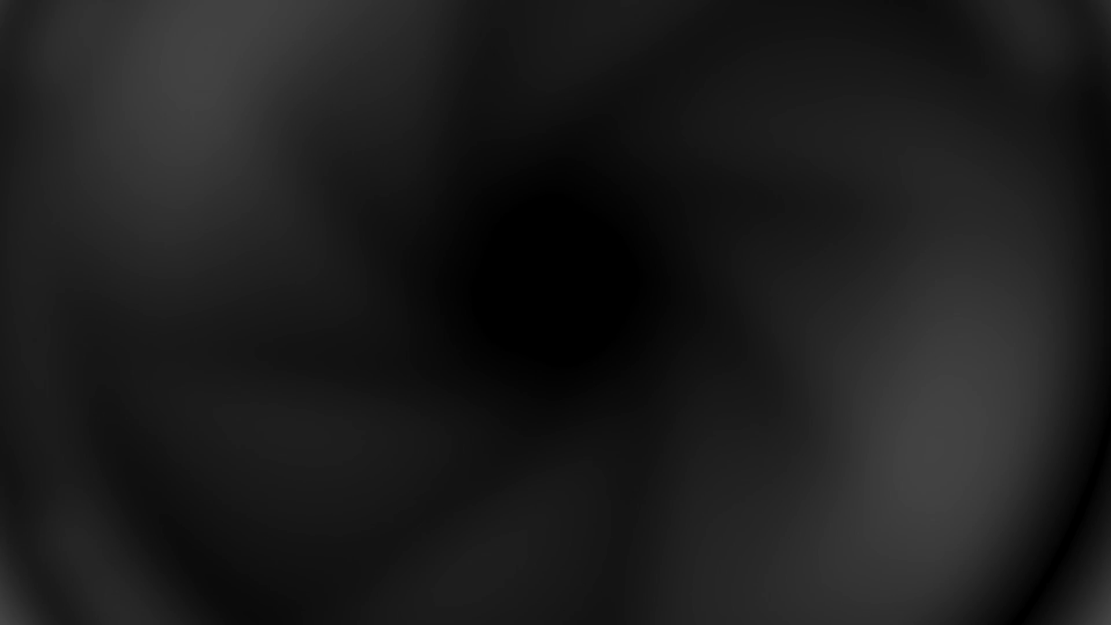